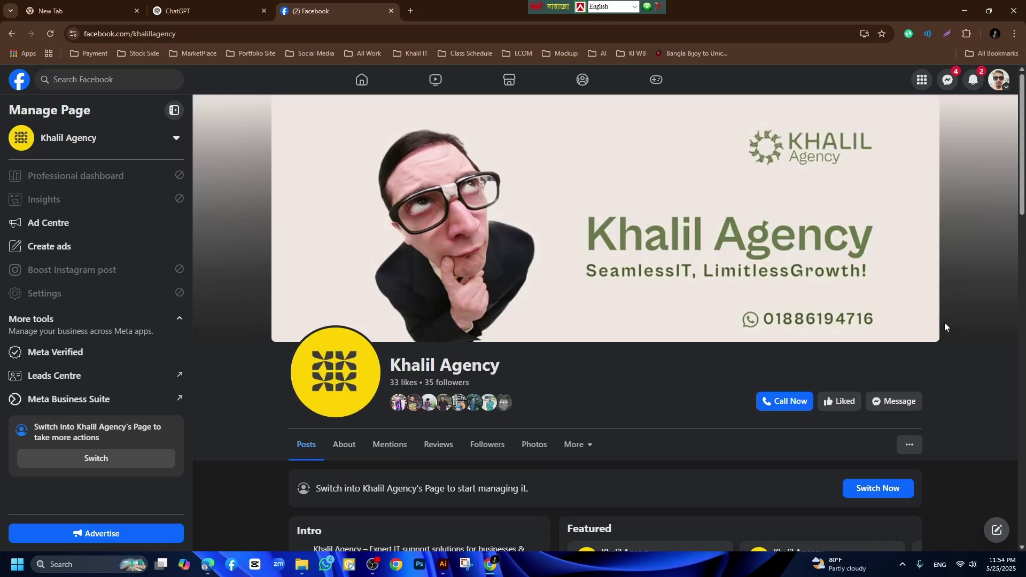
Scroll through the Facebook page and inspect its web address, leaving it unchanged.
{"action": "scroll", "coordinate": [800, 328], "scroll_direction": "down", "scroll_amount": 10}
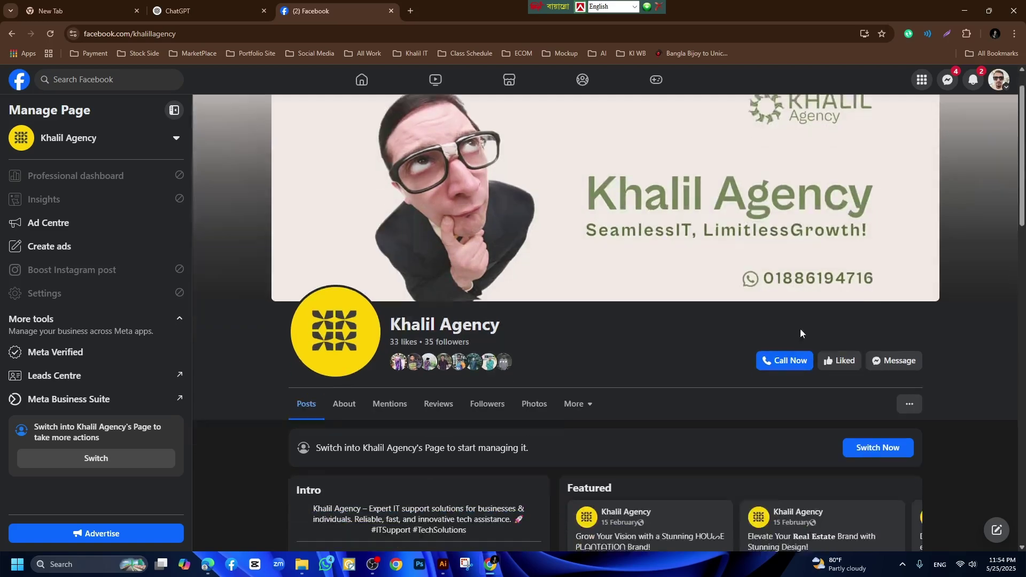
{"action": "scroll", "coordinate": [734, 328], "scroll_direction": "down", "scroll_amount": 10}
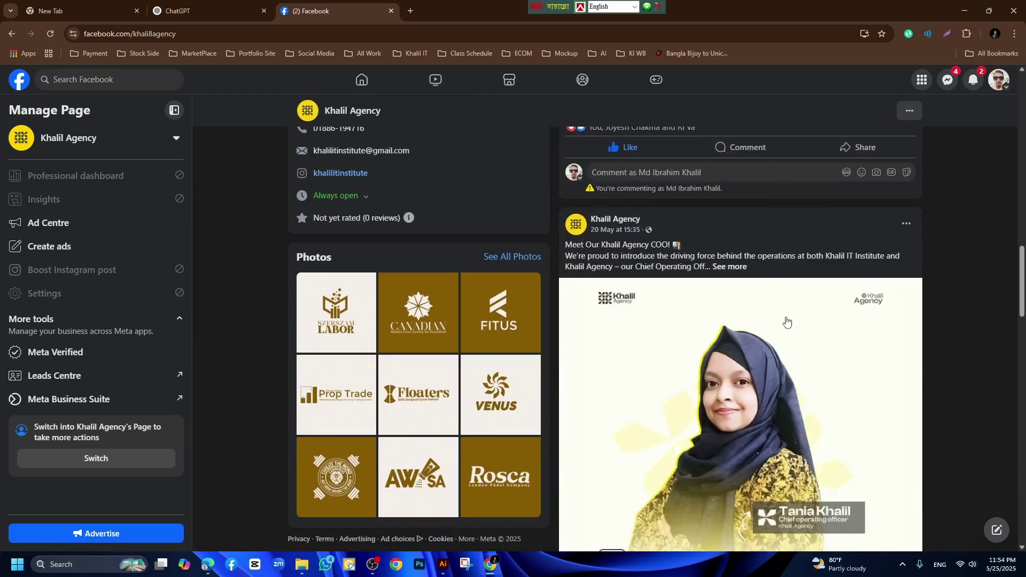
{"action": "scroll", "coordinate": [786, 318], "scroll_direction": "down", "scroll_amount": 12}
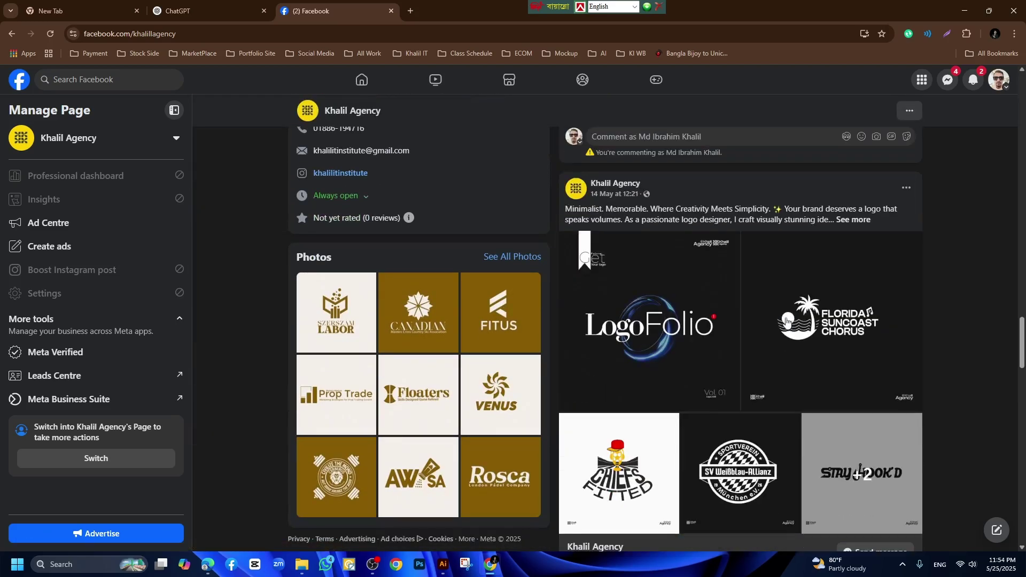
{"action": "scroll", "coordinate": [786, 317], "scroll_direction": "down", "scroll_amount": 12}
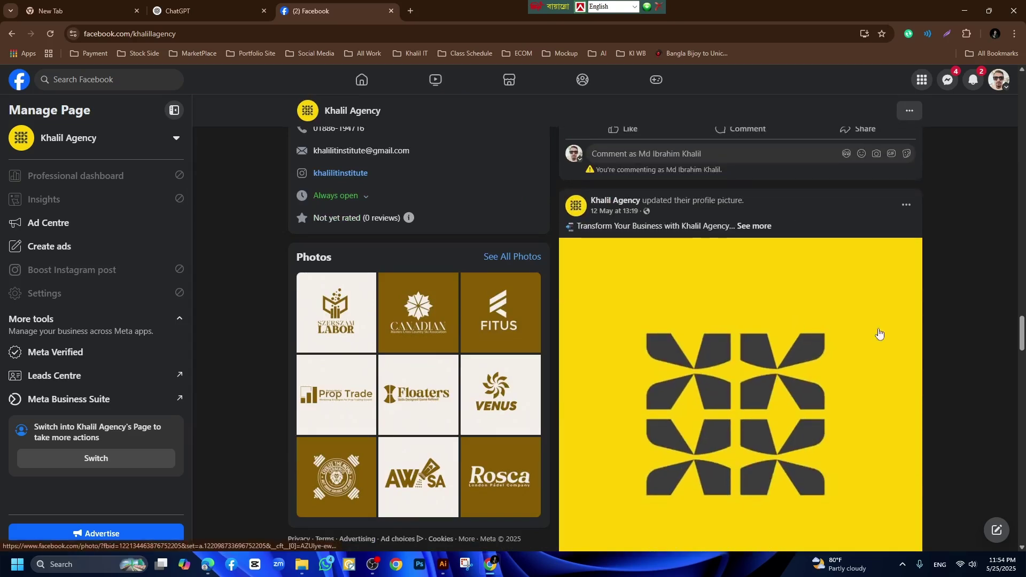
{"action": "left_click", "coordinate": [287, 37]}
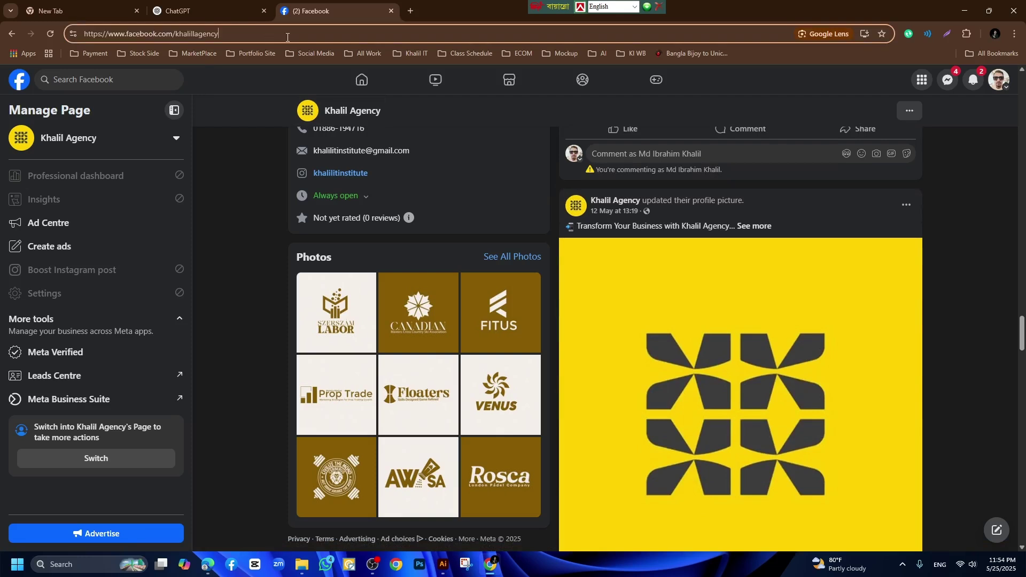
{"action": "key", "text": "ctrl+a"}
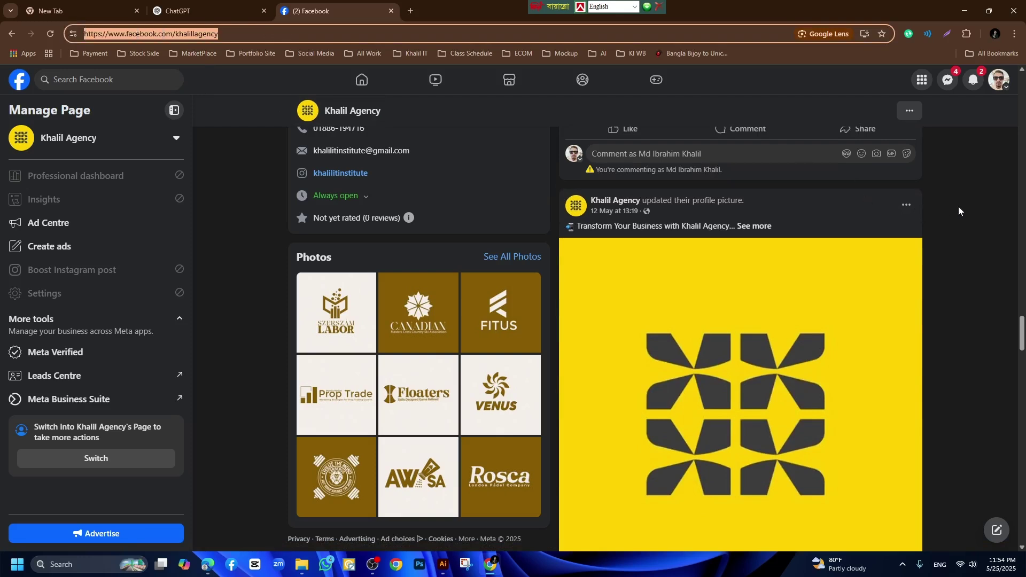
{"action": "left_click", "coordinate": [958, 205]}
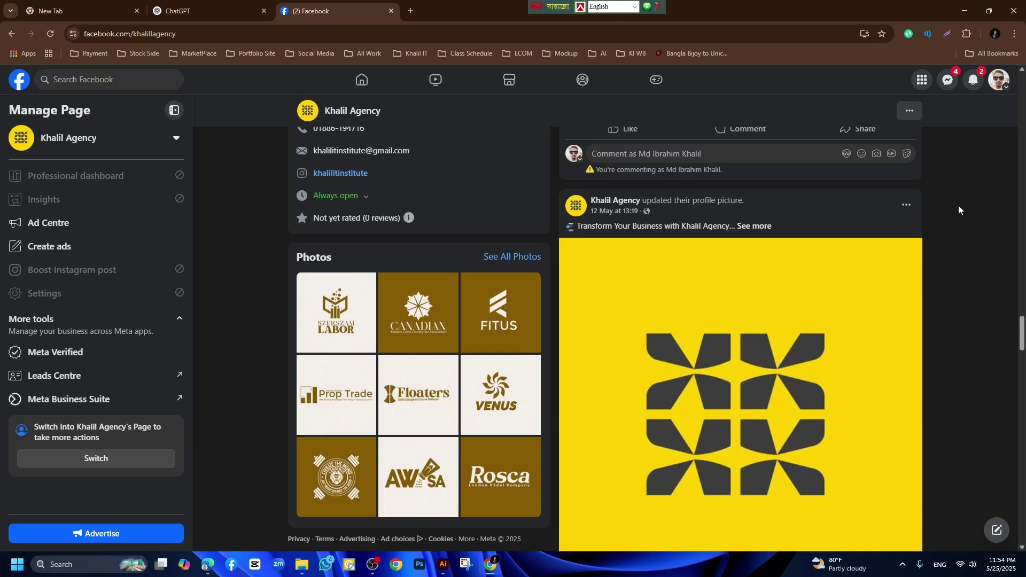
{"action": "scroll", "coordinate": [960, 210], "scroll_direction": "up", "scroll_amount": 1}
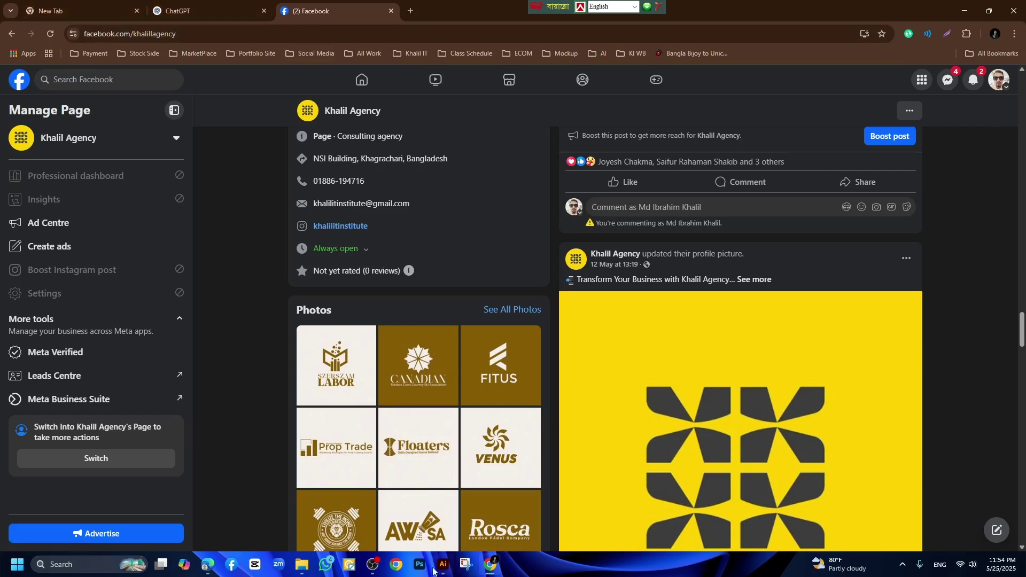
Review the title and Agency Name guideline in the page setup checklist PDF.
{"action": "left_click", "coordinate": [207, 565]}
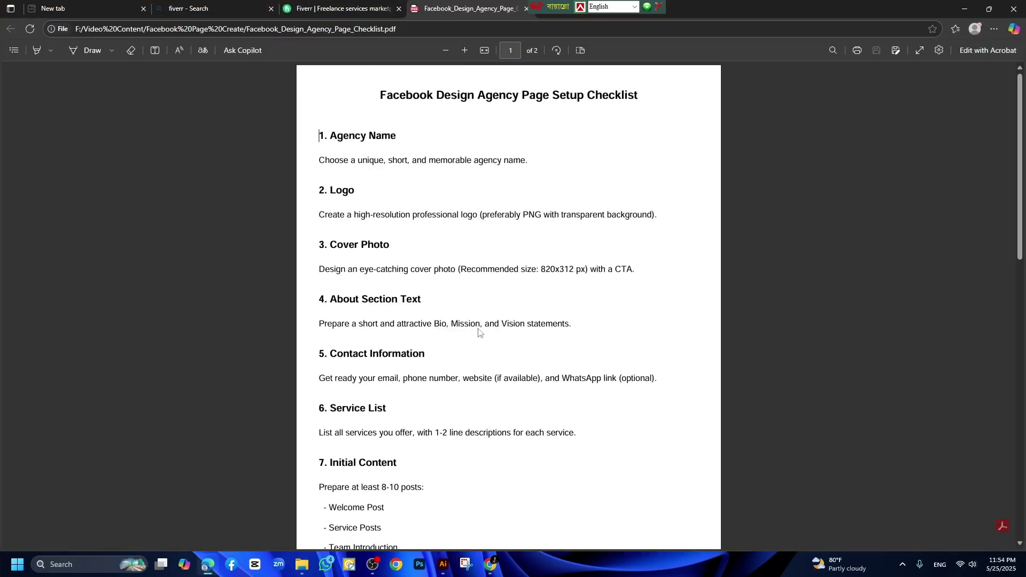
{"action": "left_click_drag", "start_coordinate": [381, 97], "coordinate": [647, 105]}
{"action": "left_click", "coordinate": [620, 111]}
{"action": "left_click_drag", "start_coordinate": [344, 136], "coordinate": [373, 355]}
{"action": "left_click", "coordinate": [343, 153]}
{"action": "mouse_move", "coordinate": [333, 135]}
{"action": "left_mouse_down"}
{"action": "mouse_move", "coordinate": [403, 137]}
{"action": "mouse_move", "coordinate": [331, 137]}
{"action": "left_mouse_up"}
{"action": "left_click", "coordinate": [405, 136]}
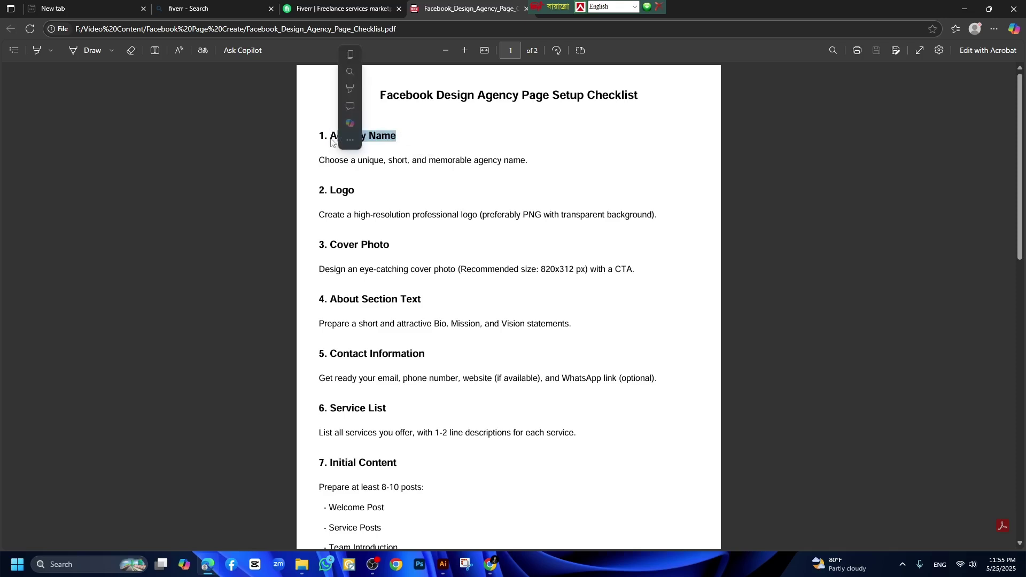
{"action": "left_click", "coordinate": [331, 138]}
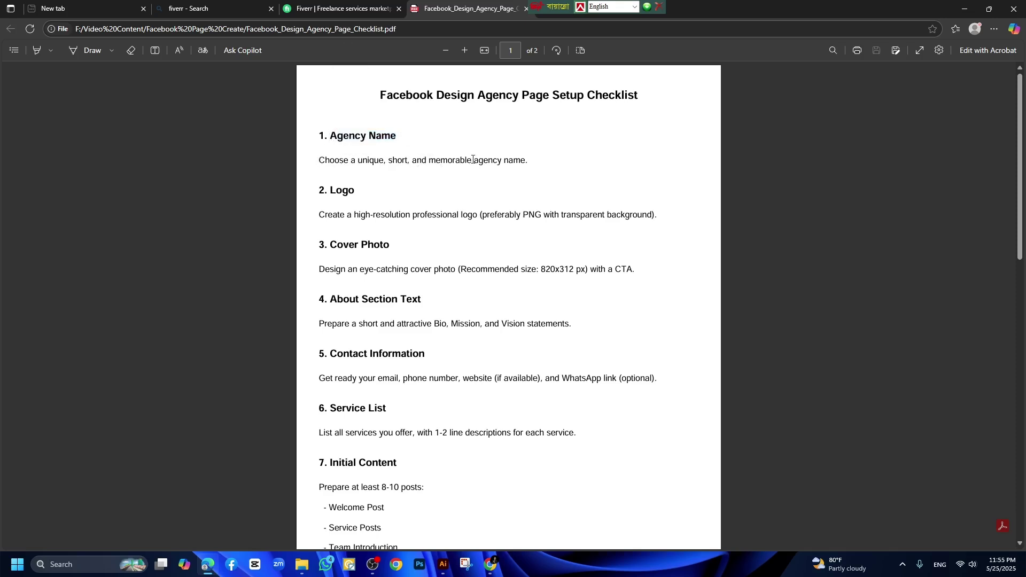
{"action": "left_click_drag", "start_coordinate": [473, 159], "coordinate": [530, 161]}
{"action": "left_click", "coordinate": [528, 164]}
{"action": "left_click", "coordinate": [449, 167]}
{"action": "left_click", "coordinate": [526, 162]}
Ask ChatGPT 'pLEASE Give a 10 design agency name'.
{"action": "left_click", "coordinate": [488, 562]}
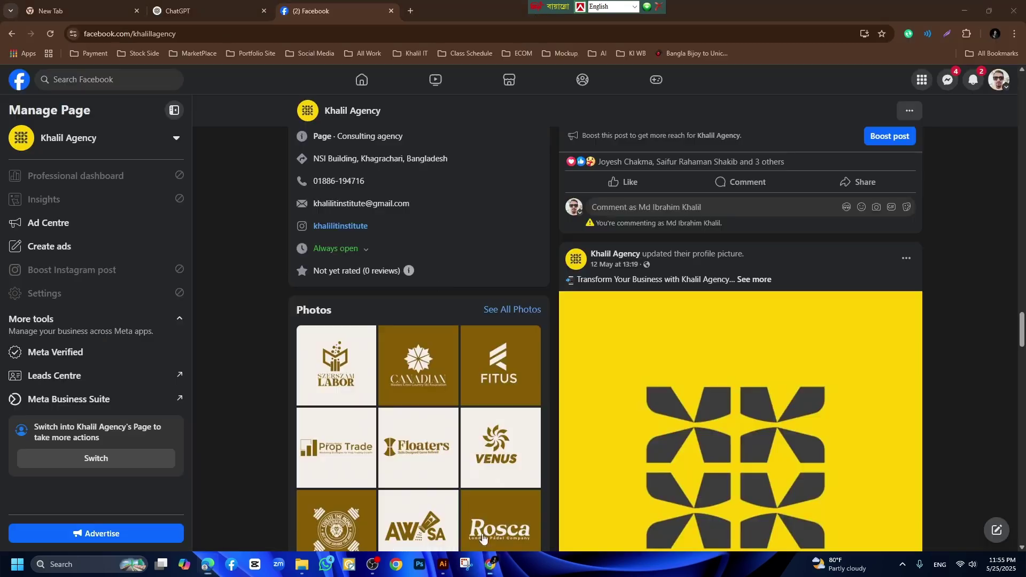
{"action": "left_click", "coordinate": [203, 11]}
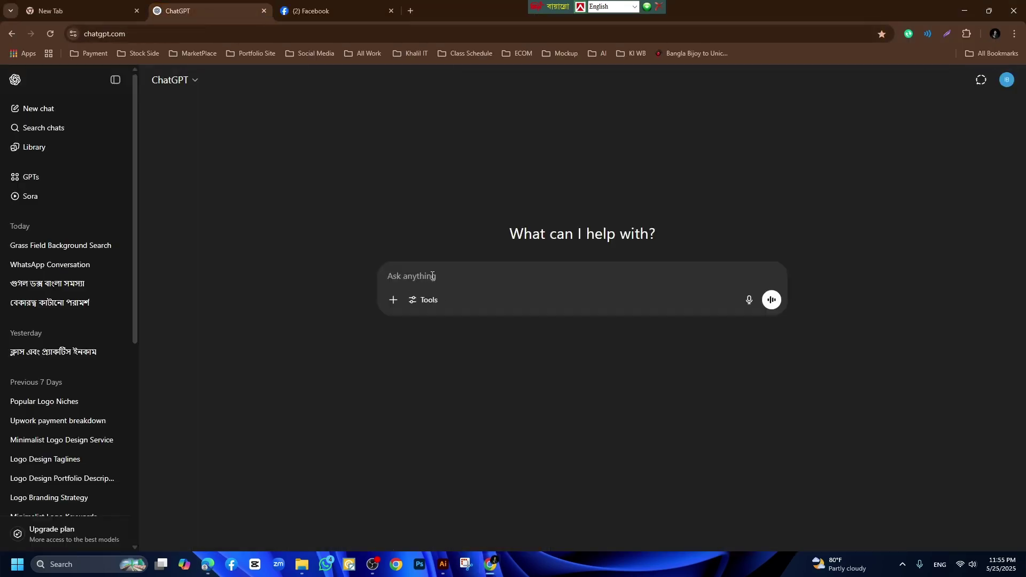
{"action": "type", "text": "pLEASE "}
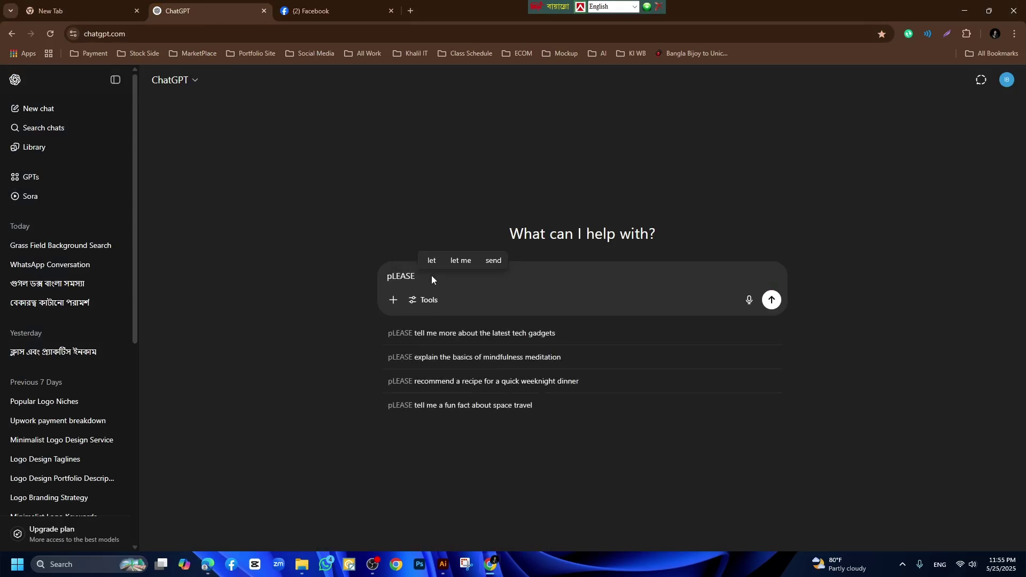
{"action": "type", "text": "Give"}
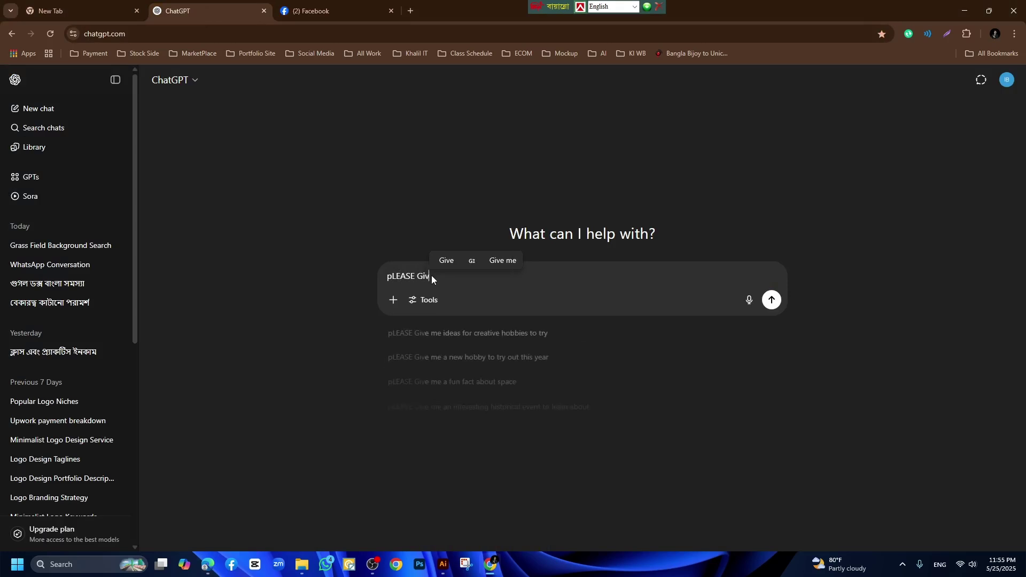
{"action": "type", "text": " a 1"}
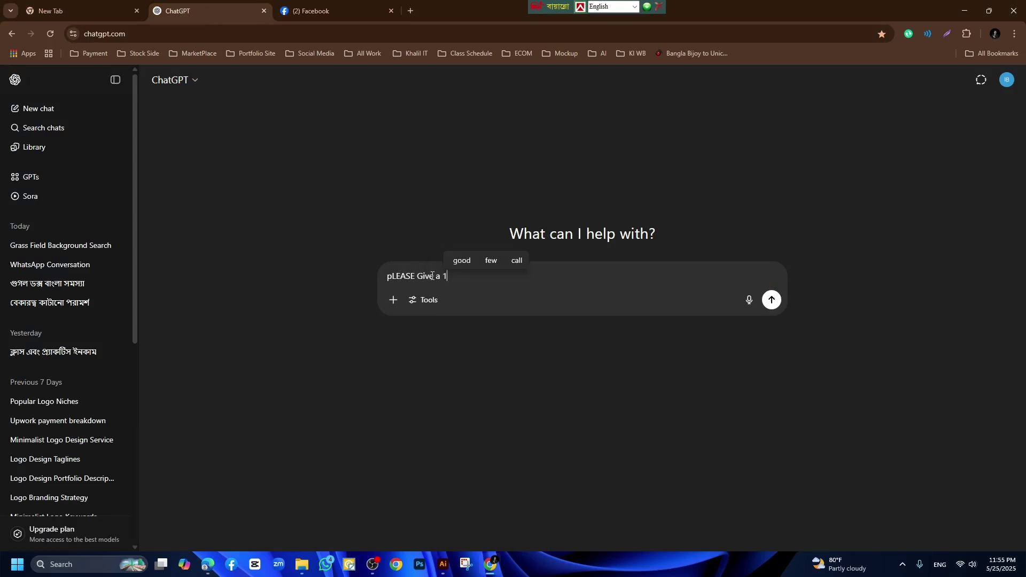
{"action": "type", "text": "0 design agen"}
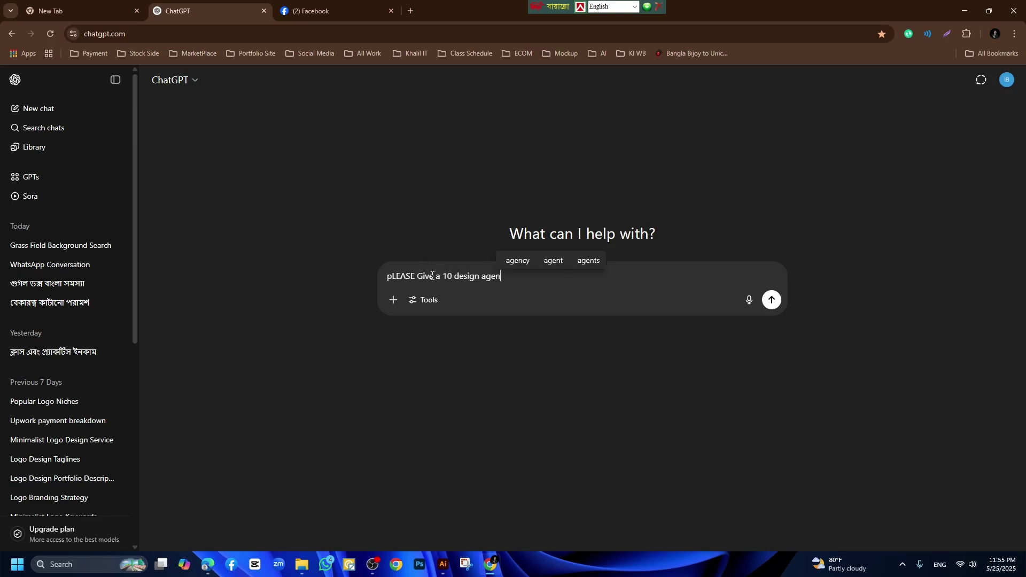
{"action": "type", "text": "cy name"}
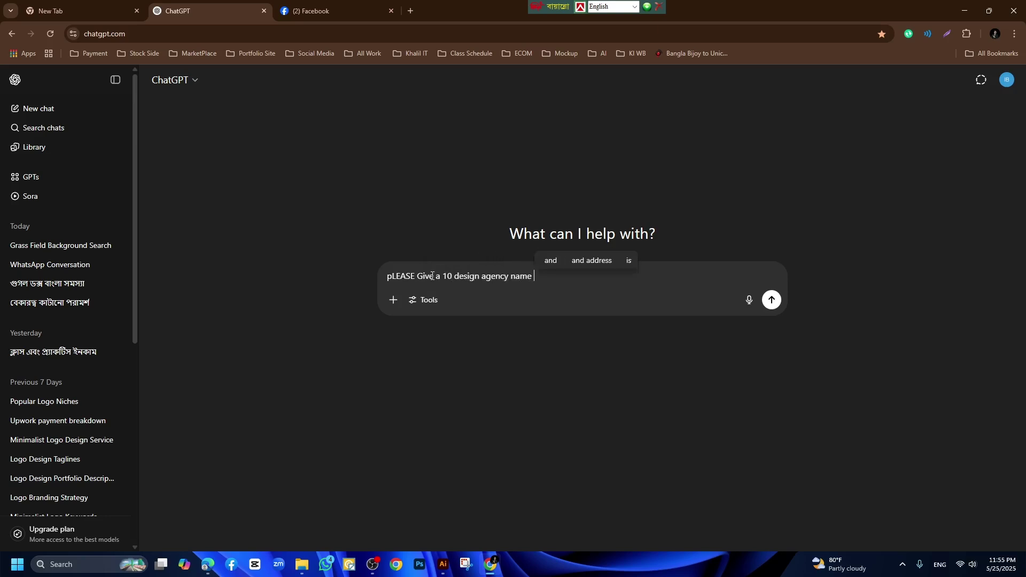
{"action": "key", "text": "Return"}
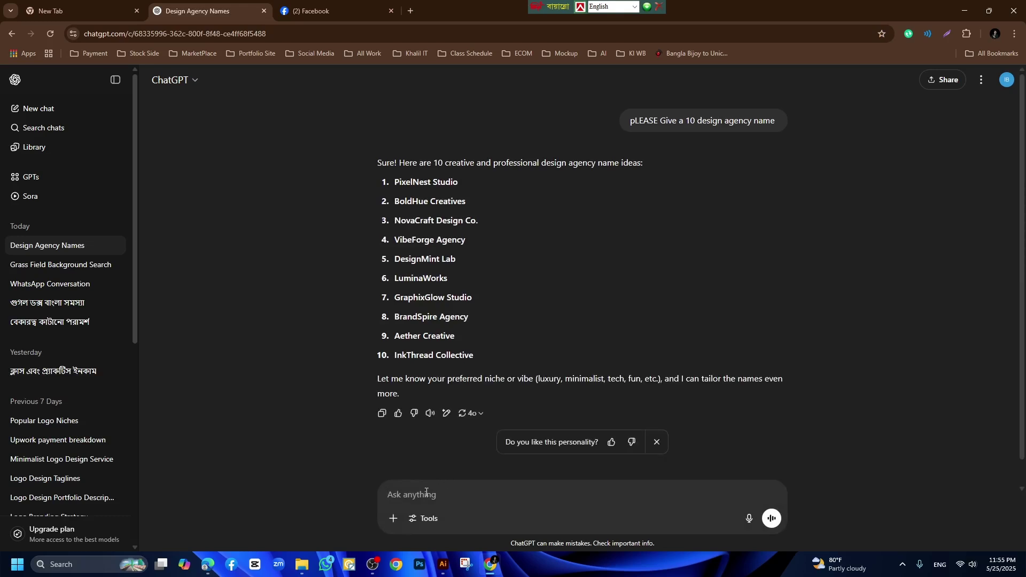
Ask ChatGPT for one-word names with 'Give a short like one word'.
{"action": "type", "text": "Givw"}
{"action": "type", "text": "e"}
{"action": "key", "text": "BackSpace"}
{"action": "key", "text": "BackSpace"}
{"action": "type", "text": "e a"}
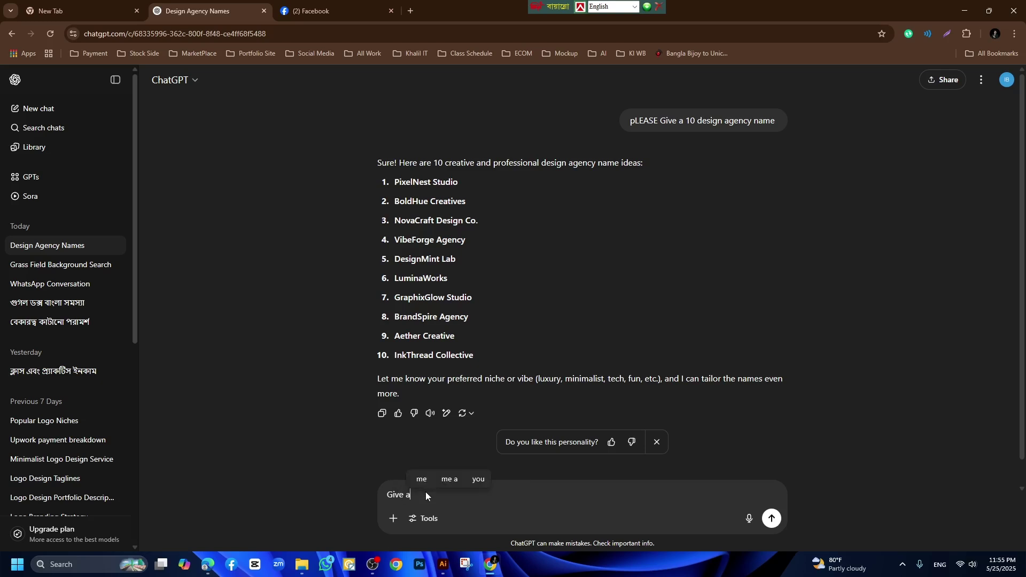
{"action": "type", "text": " sho"}
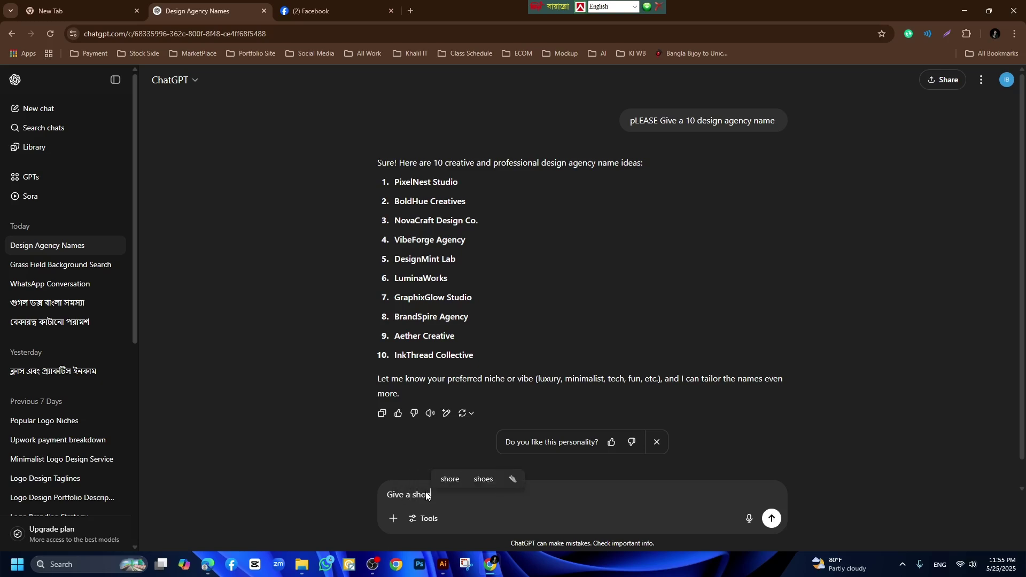
{"action": "type", "text": "rt like o"}
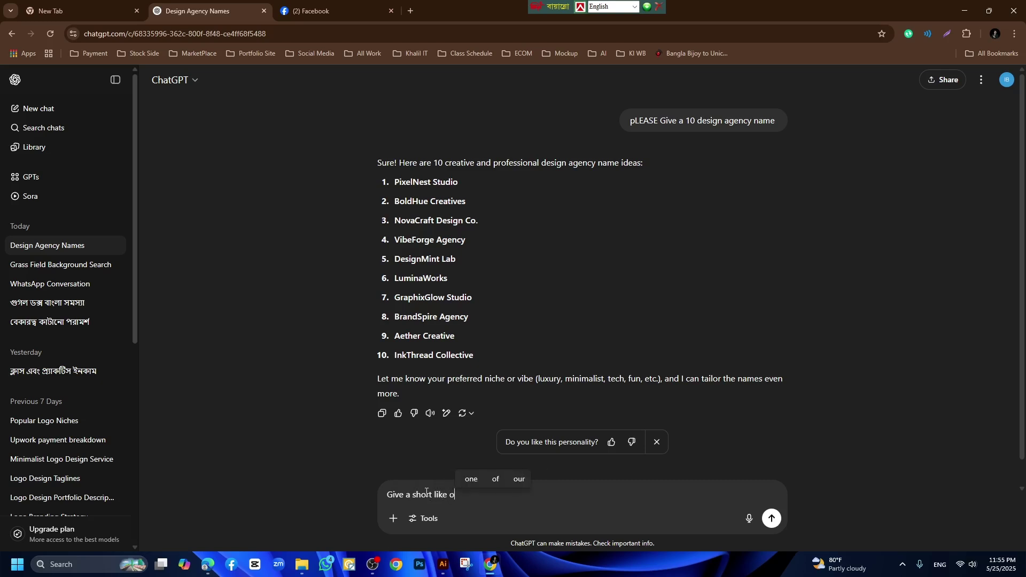
{"action": "type", "text": "ne wotd"}
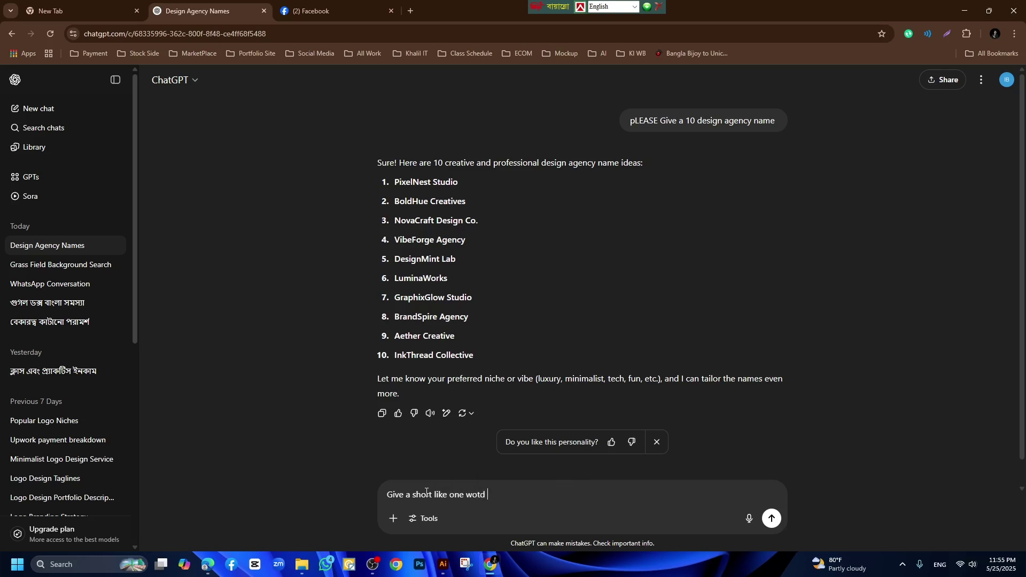
{"action": "key", "text": "BackSpace"}
{"action": "key", "text": "BackSpace"}
{"action": "type", "text": "rd"}
{"action": "key", "text": "Return"}
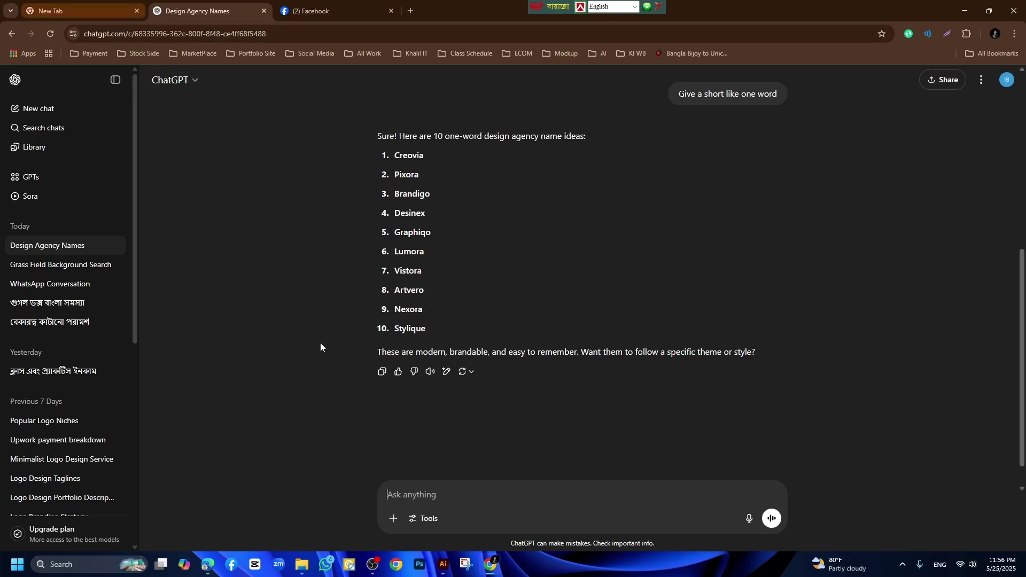
Check the Logo heading in the setup checklist PDF.
{"action": "left_click", "coordinate": [207, 565]}
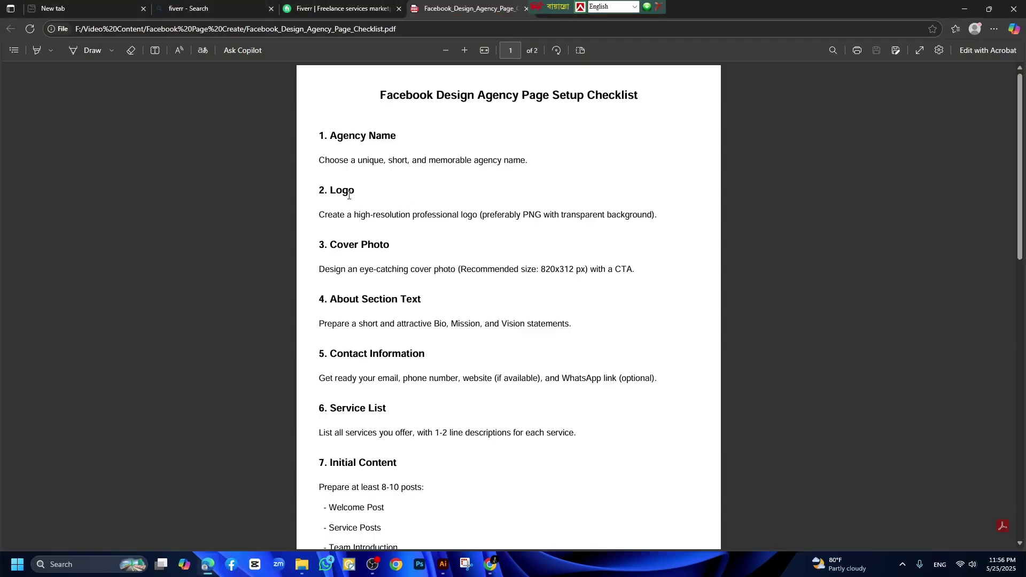
{"action": "left_click_drag", "start_coordinate": [330, 190], "coordinate": [360, 192]}
{"action": "left_click", "coordinate": [333, 193]}
Note the suggested name Creovia, then bring up Logo AI Files Here.ai in Illustrator.
{"action": "left_click", "coordinate": [491, 565]}
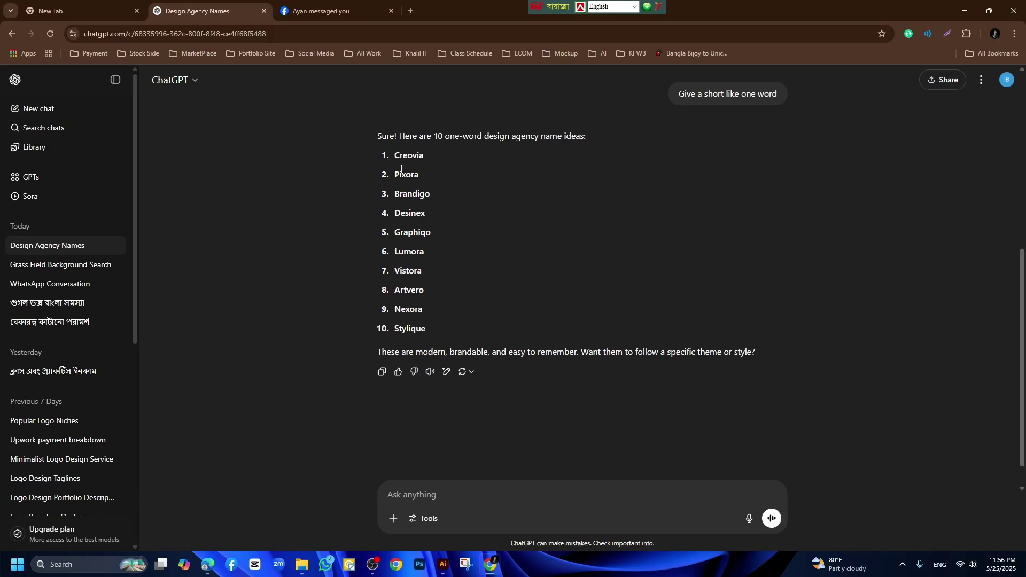
{"action": "left_click_drag", "start_coordinate": [396, 155], "coordinate": [426, 156]}
{"action": "left_click", "coordinate": [436, 160]}
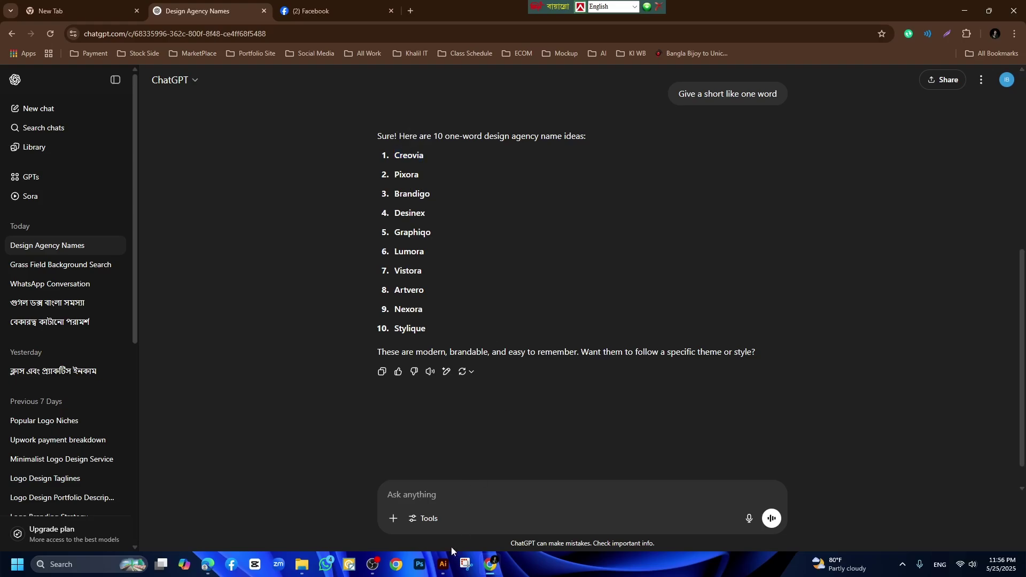
{"action": "left_click", "coordinate": [443, 564]}
{"action": "left_click", "coordinate": [252, 46]}
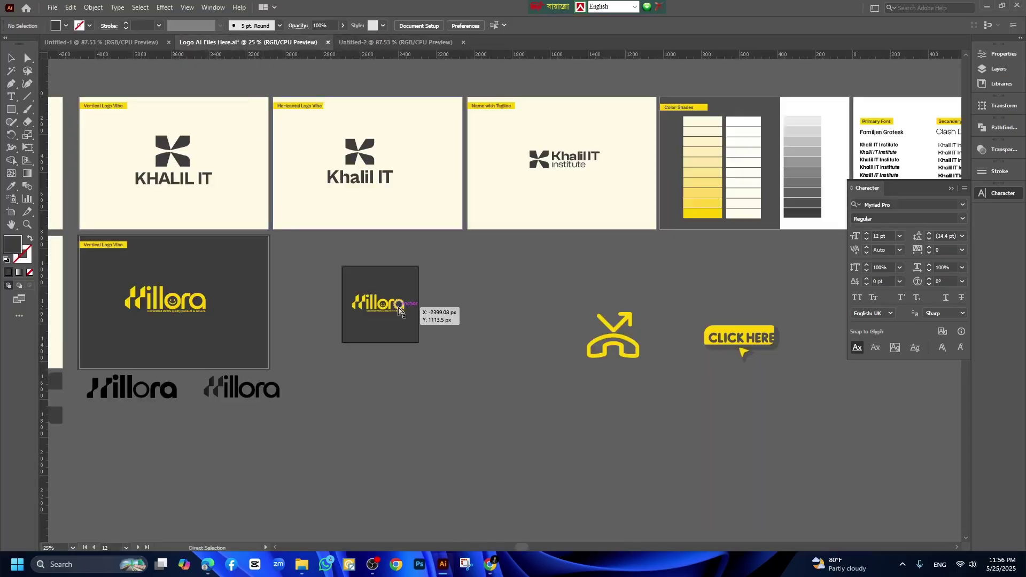
Zoom in on the Hillora logo artboard, then return to ChatGPT's one-word name list.
{"action": "key", "text": "z"}
{"action": "left_click", "coordinate": [399, 308]}
{"action": "left_click", "coordinate": [399, 307]}
{"action": "double_click", "coordinate": [611, 300]}
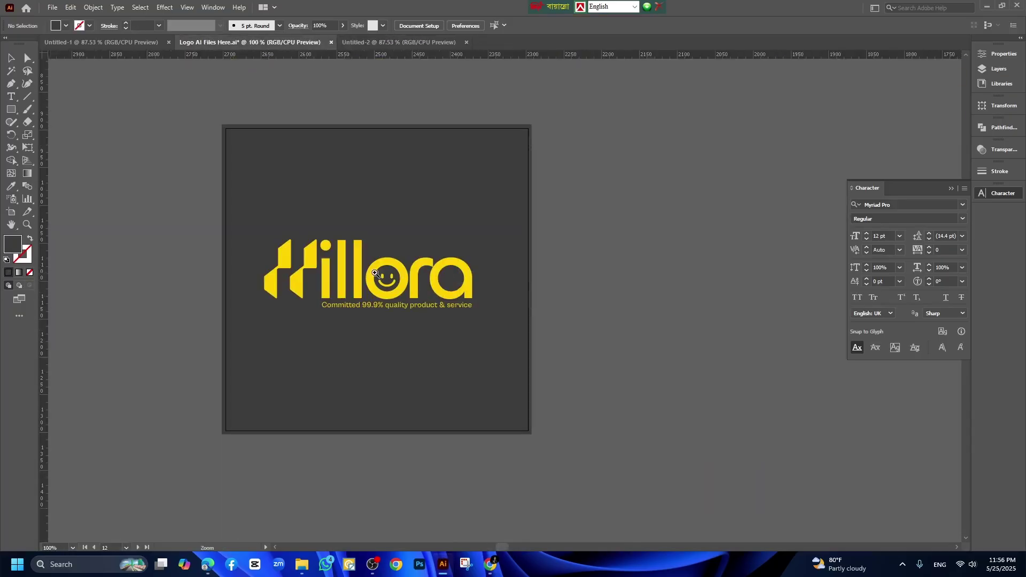
{"action": "left_click", "coordinate": [376, 273]}
{"action": "key", "text": "v"}
{"action": "scroll", "coordinate": [742, 272], "scroll_direction": "down", "scroll_amount": 1}
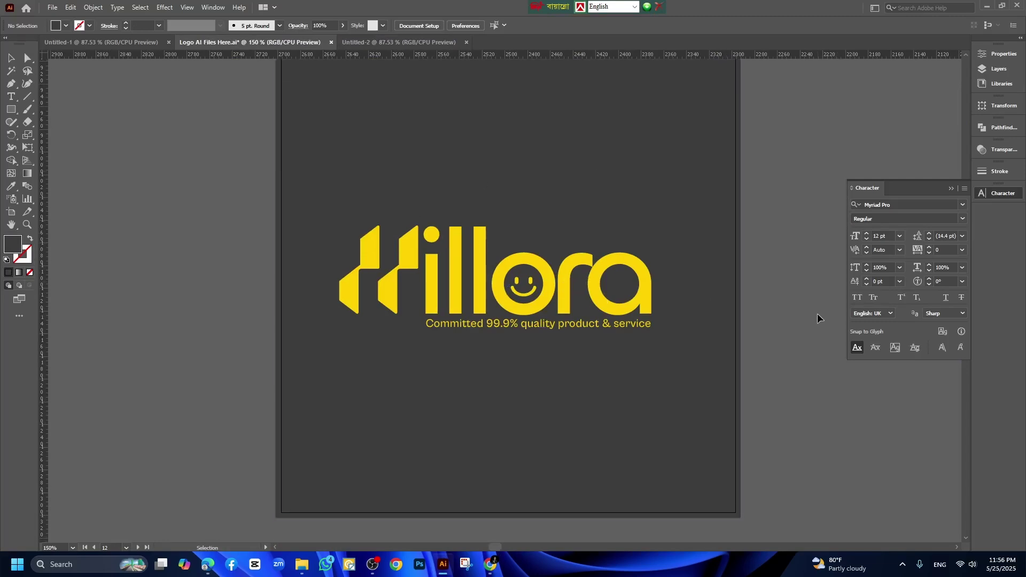
{"action": "left_click", "coordinate": [492, 564]}
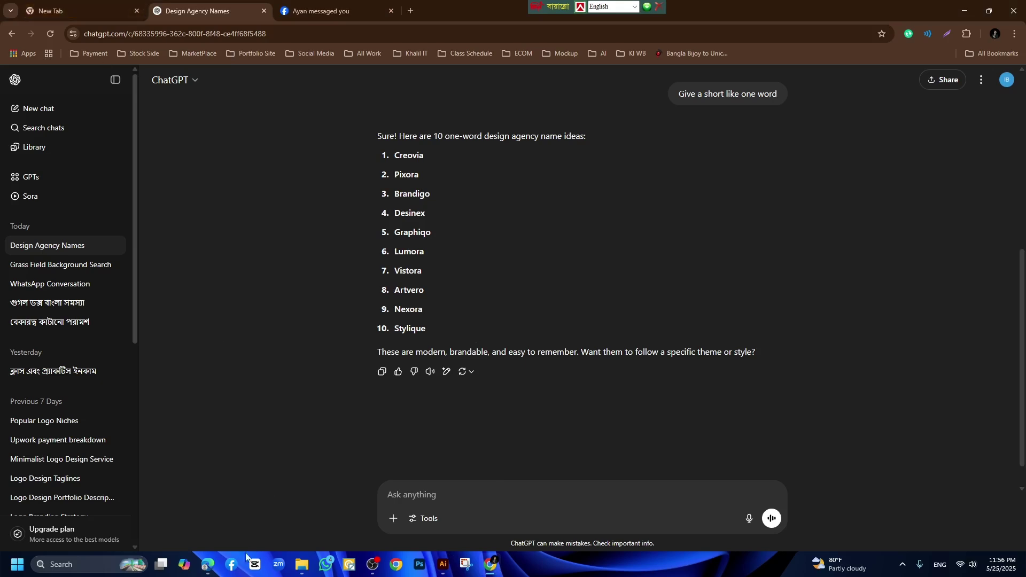
Mark the Cover Photo item in the checklist PDF, then return to the Design Agency Names chat.
{"action": "left_click", "coordinate": [211, 565]}
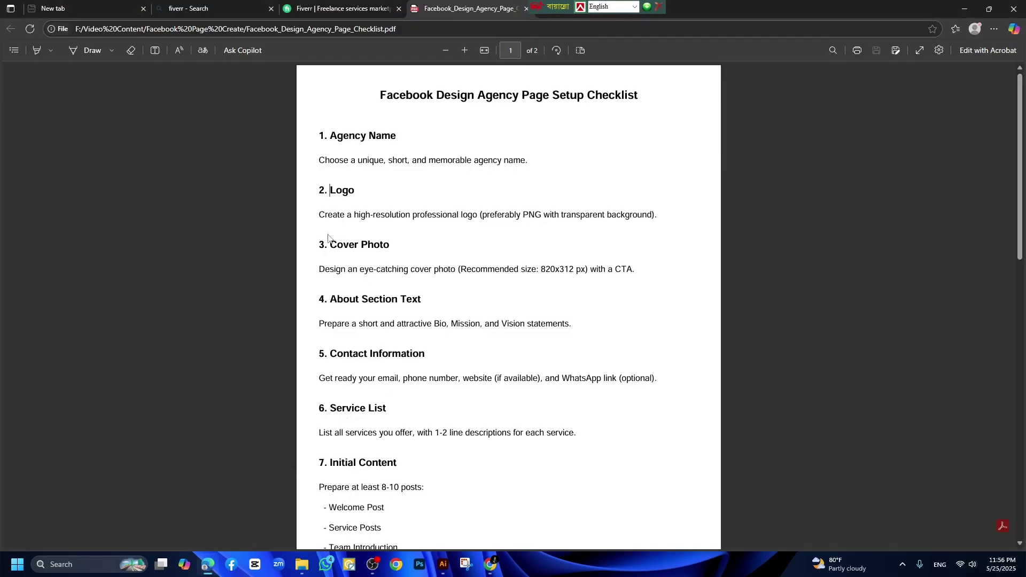
{"action": "left_click_drag", "start_coordinate": [332, 246], "coordinate": [389, 246]}
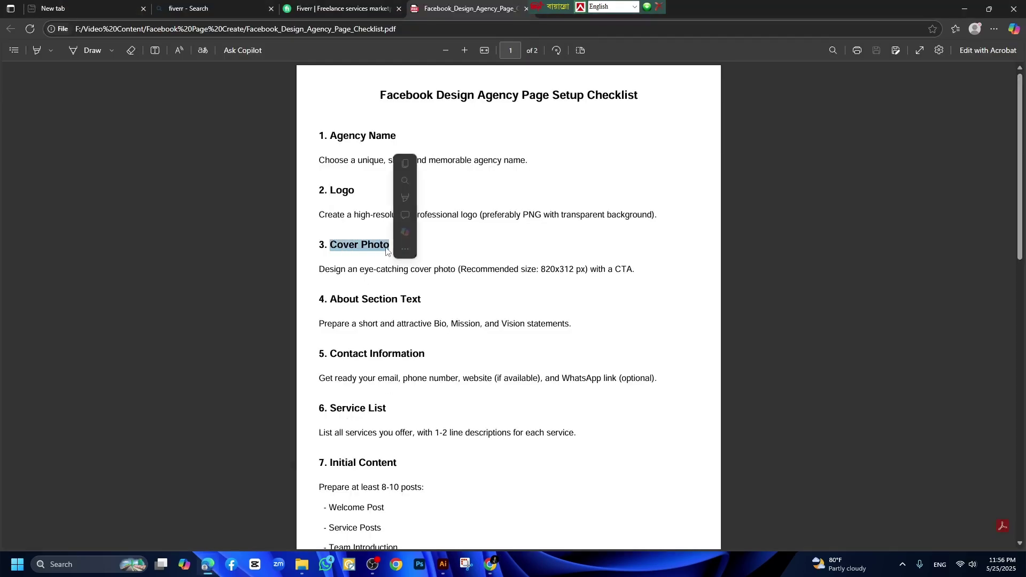
{"action": "left_click", "coordinate": [386, 248]}
{"action": "left_click", "coordinate": [489, 565]}
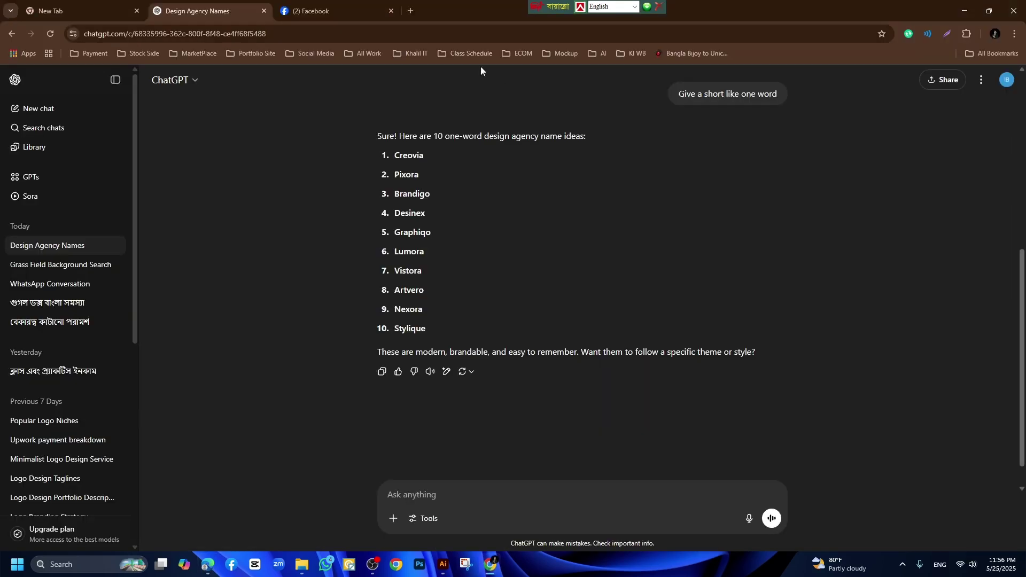
{"action": "left_click", "coordinate": [411, 12]}
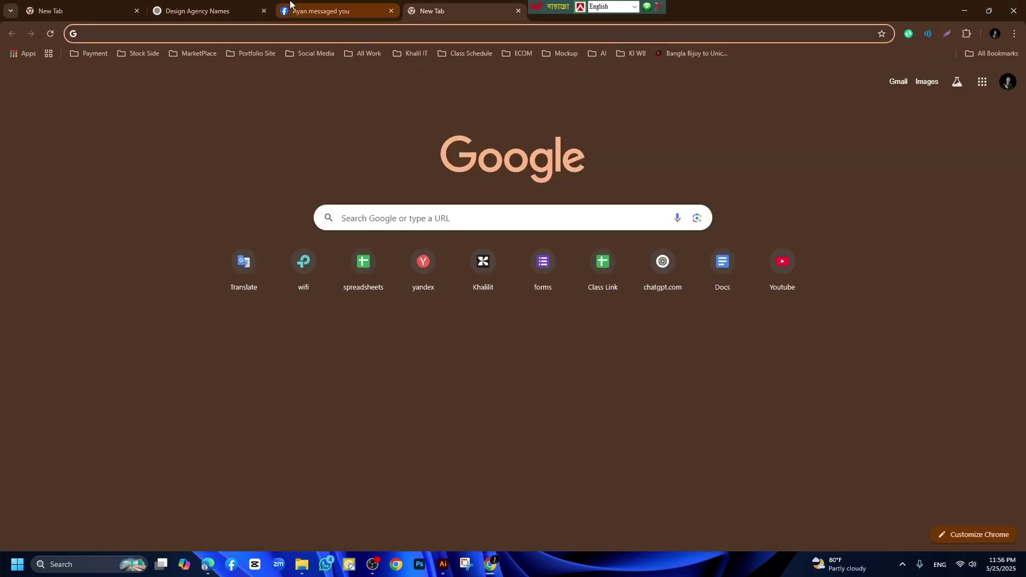
{"action": "left_click", "coordinate": [203, 11]}
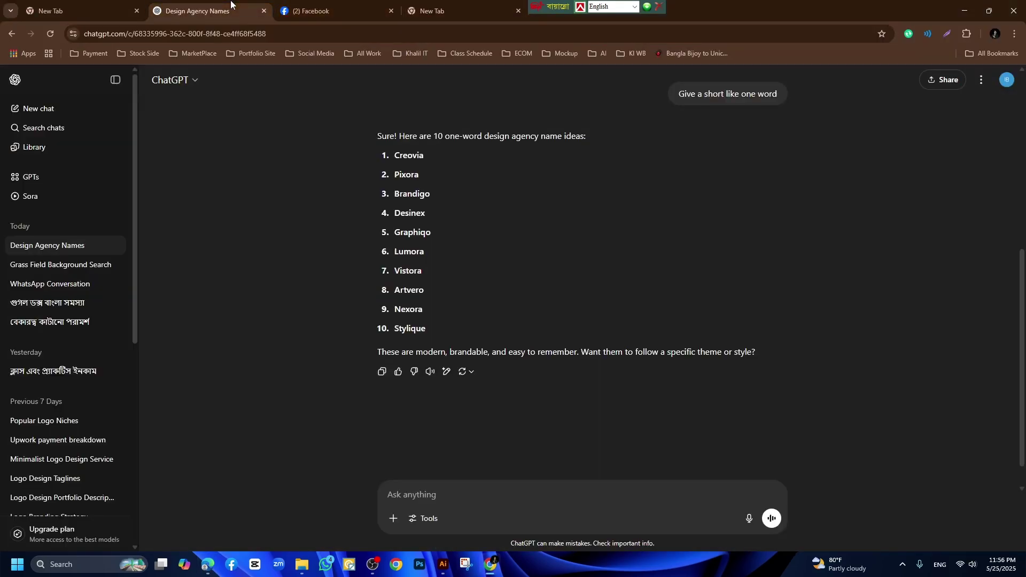
Ask ChatGPT 'Give a facebook cover picture size' and note the 820 x 312 pixel answer.
{"action": "left_click", "coordinate": [412, 498]}
{"action": "type", "text": "Gm"}
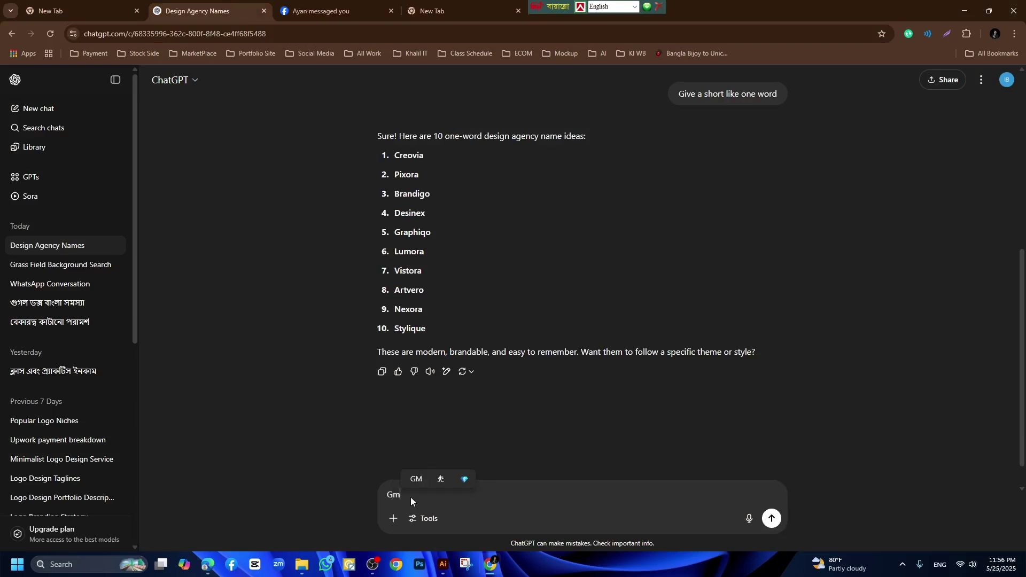
{"action": "key", "text": "BackSpace"}
{"action": "type", "text": "ive "}
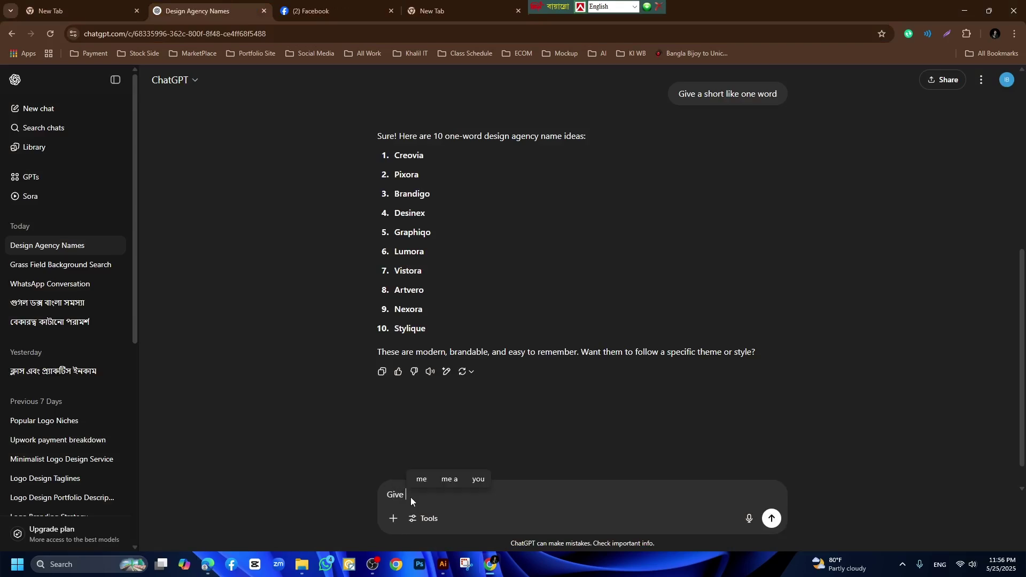
{"action": "type", "text": "a facebook c"}
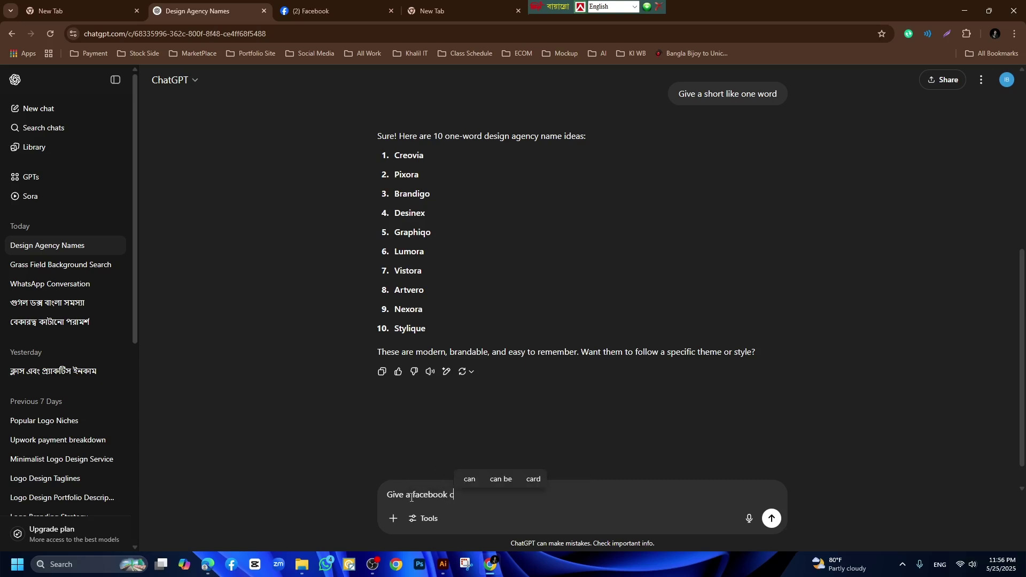
{"action": "type", "text": "over "}
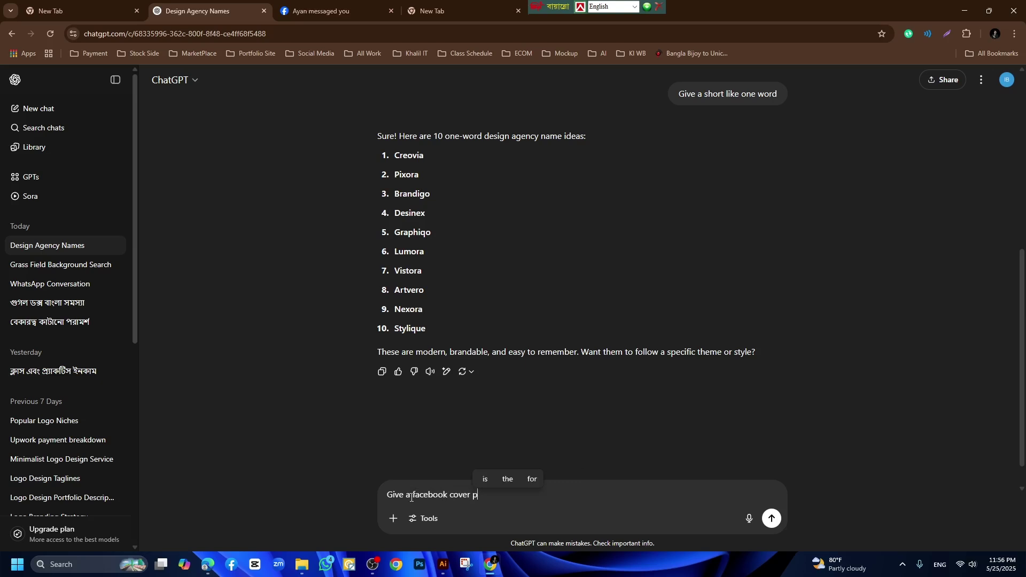
{"action": "type", "text": "pictu"}
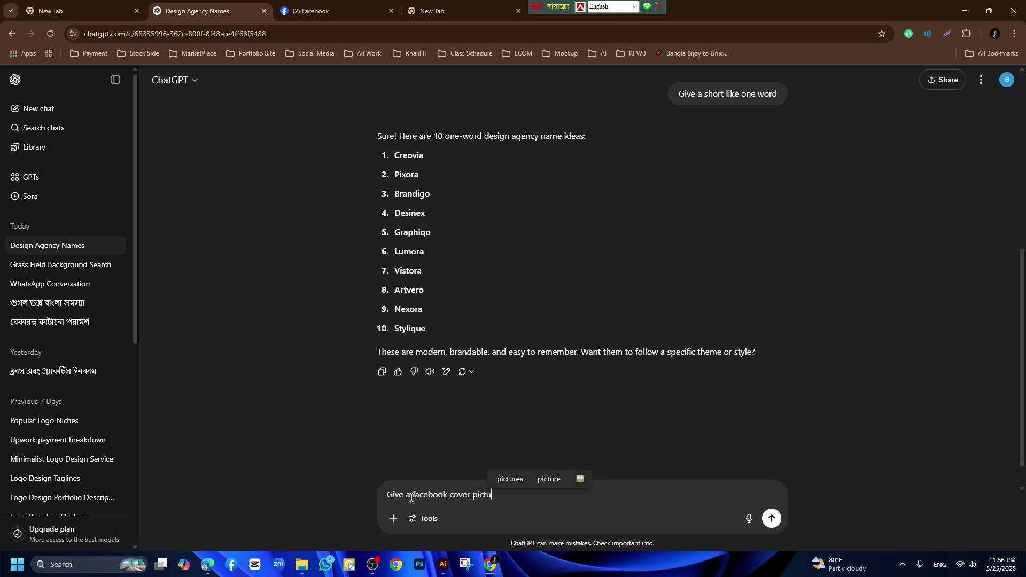
{"action": "type", "text": "re size"}
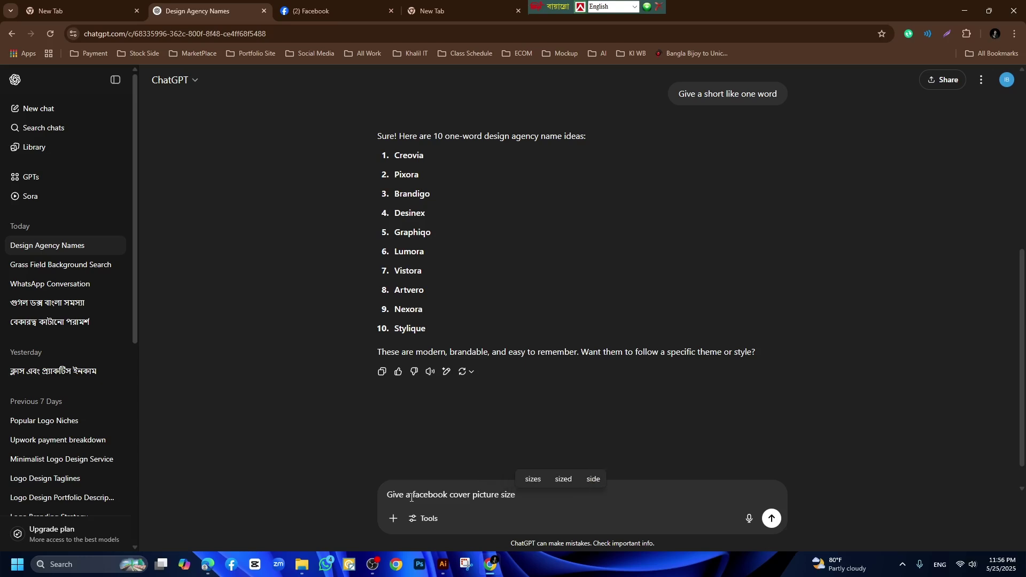
{"action": "key", "text": "Return"}
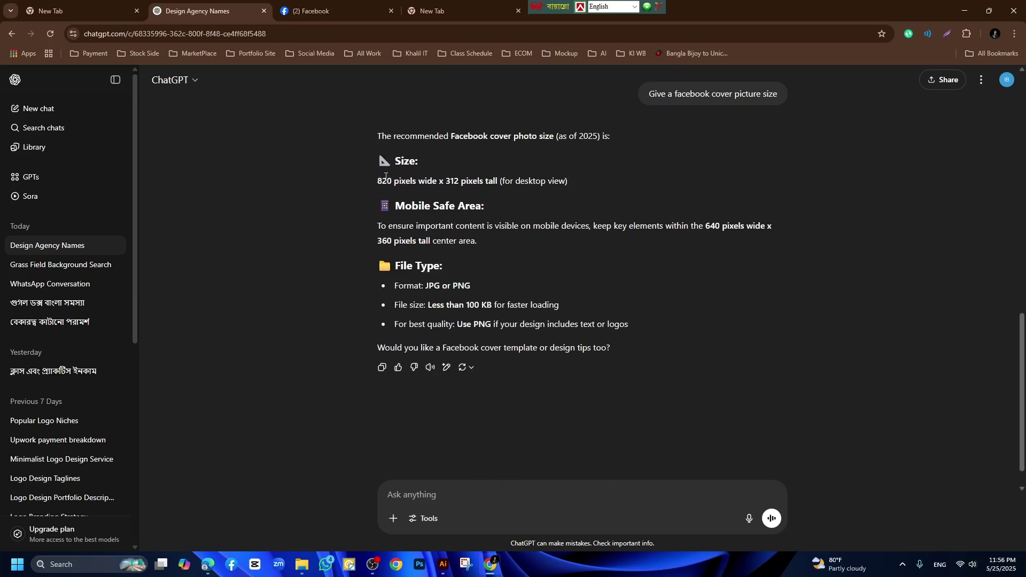
{"action": "left_click_drag", "start_coordinate": [378, 182], "coordinate": [498, 184]}
{"action": "left_click", "coordinate": [500, 183]}
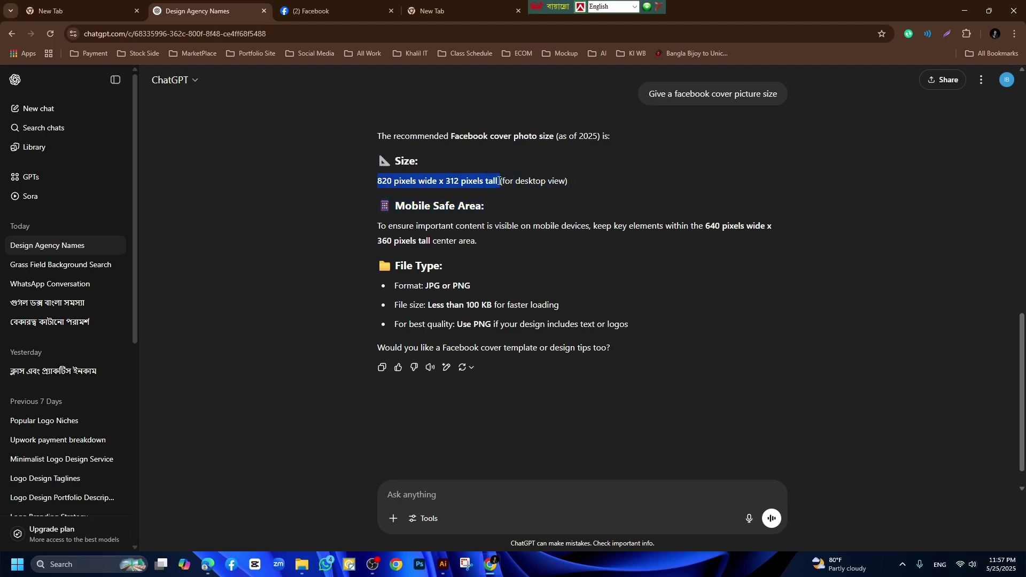
{"action": "left_click", "coordinate": [443, 566]}
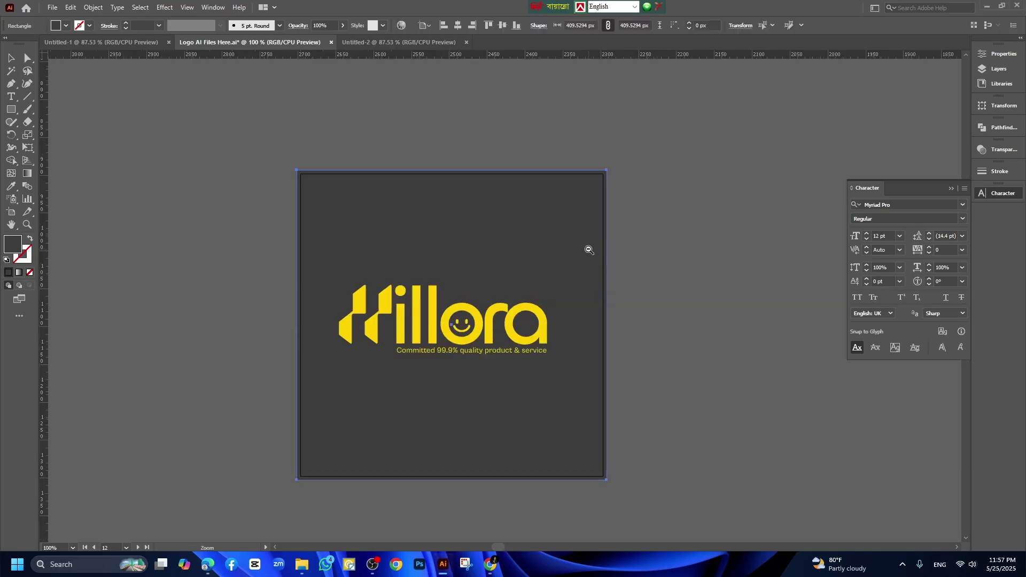
Draw a new artboard in the empty canvas beside the Hillora logo artboard.
{"action": "scroll", "coordinate": [588, 249], "scroll_direction": "right", "scroll_amount": 5}
{"action": "scroll", "coordinate": [588, 250], "scroll_direction": "down", "scroll_amount": 2}
{"action": "left_click", "coordinate": [580, 252]}
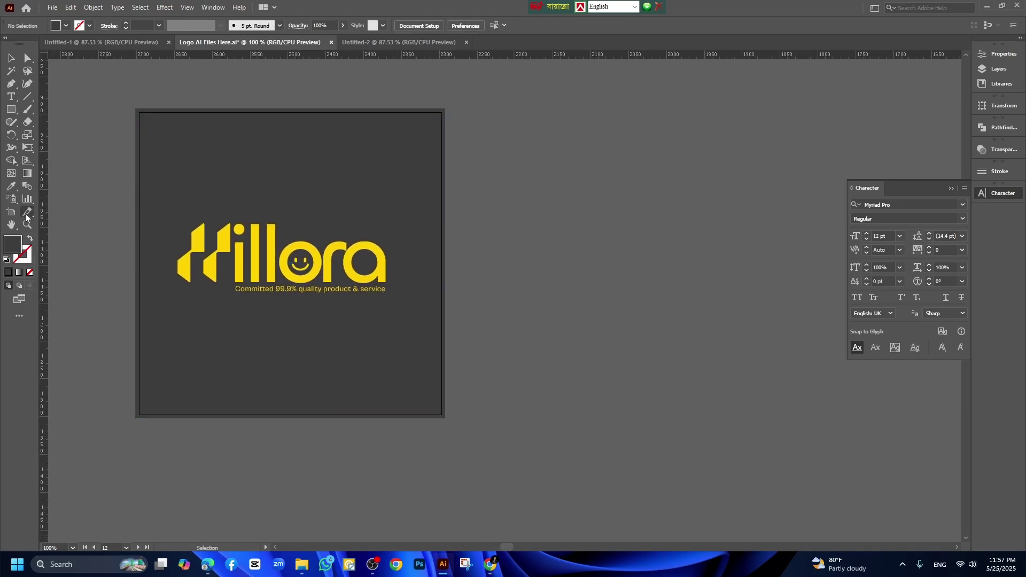
{"action": "left_click", "coordinate": [12, 212]}
{"action": "scroll", "coordinate": [545, 273], "scroll_direction": "down", "scroll_amount": 2}
{"action": "left_click_drag", "start_coordinate": [556, 262], "coordinate": [441, 235]}
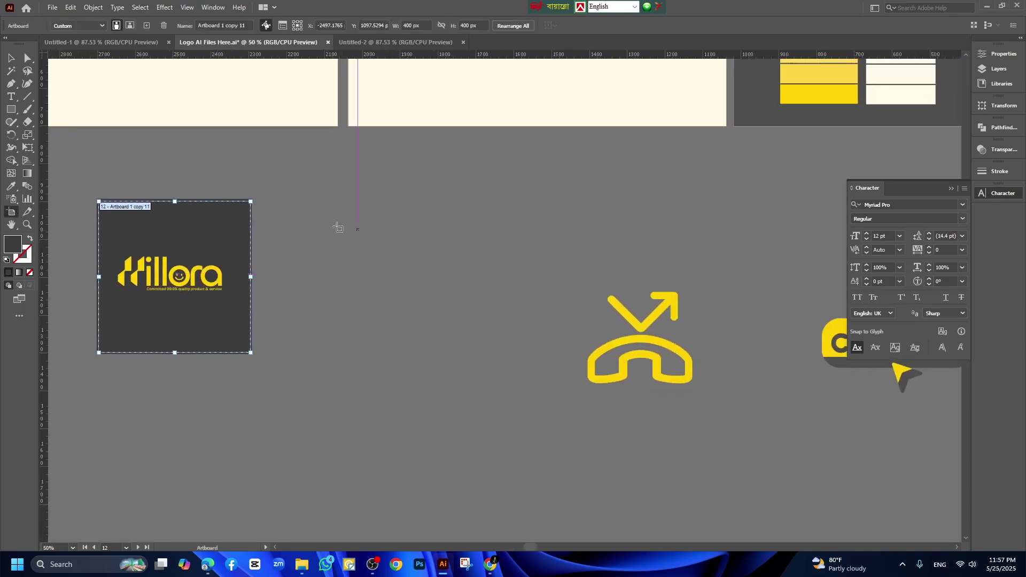
{"action": "left_click_drag", "start_coordinate": [310, 206], "coordinate": [568, 353]}
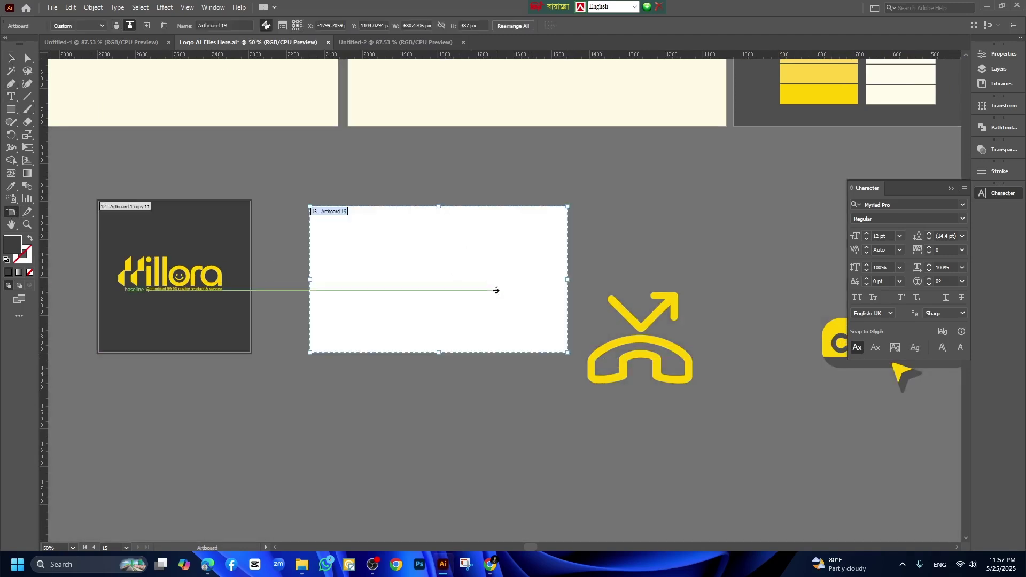
Size the new artboard to the cover dimensions, 820 × 312 px.
{"action": "left_click", "coordinate": [1000, 54]}
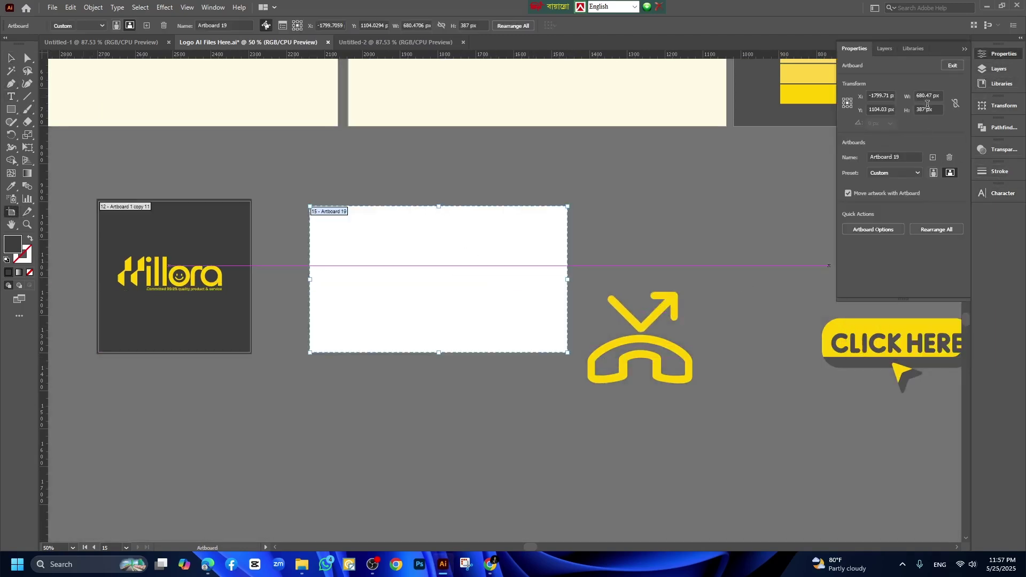
{"action": "left_click", "coordinate": [490, 565]}
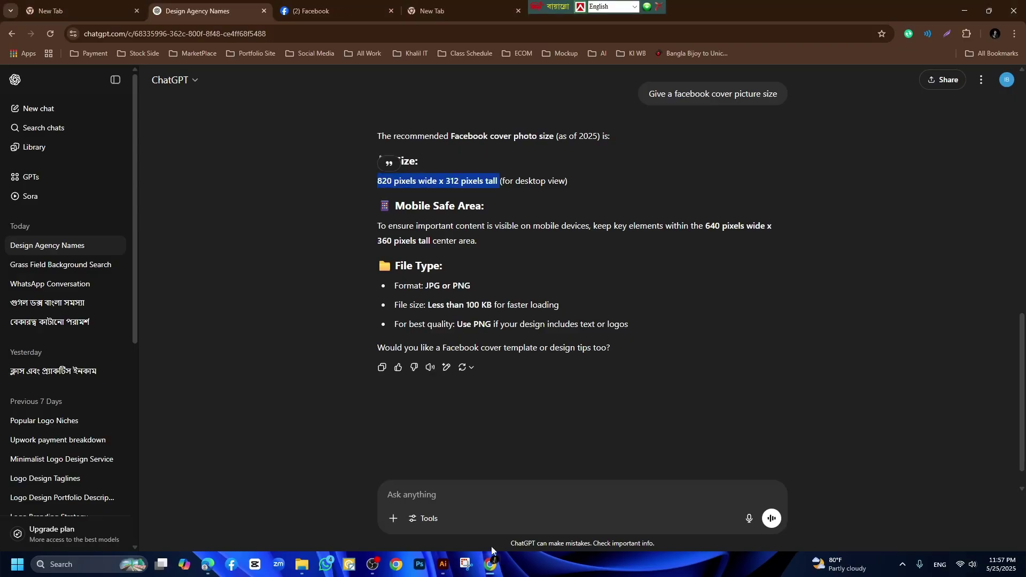
{"action": "left_click", "coordinate": [443, 564]}
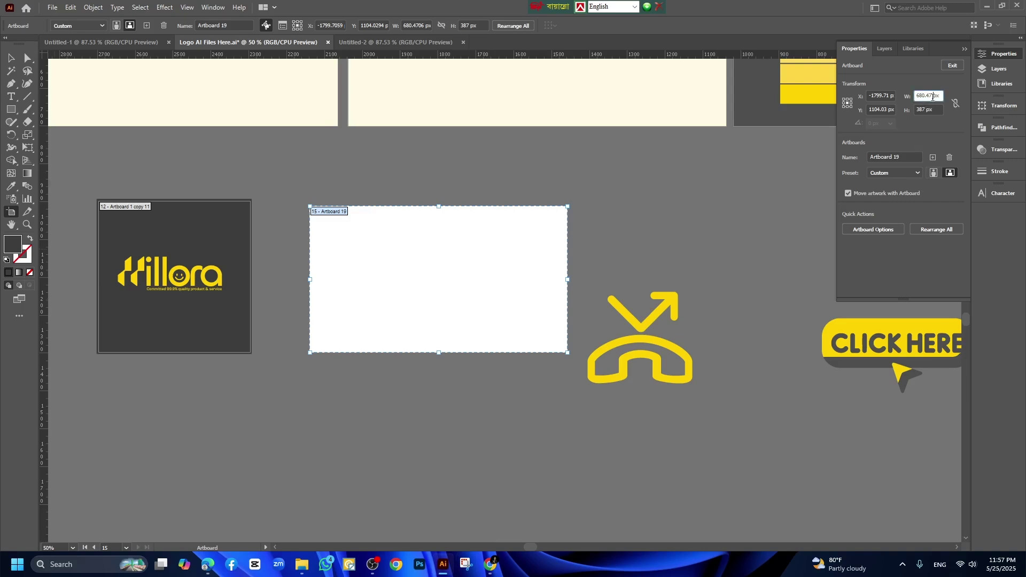
{"action": "left_click", "coordinate": [920, 96]}
{"action": "type", "text": "820"}
{"action": "left_click", "coordinate": [927, 109]}
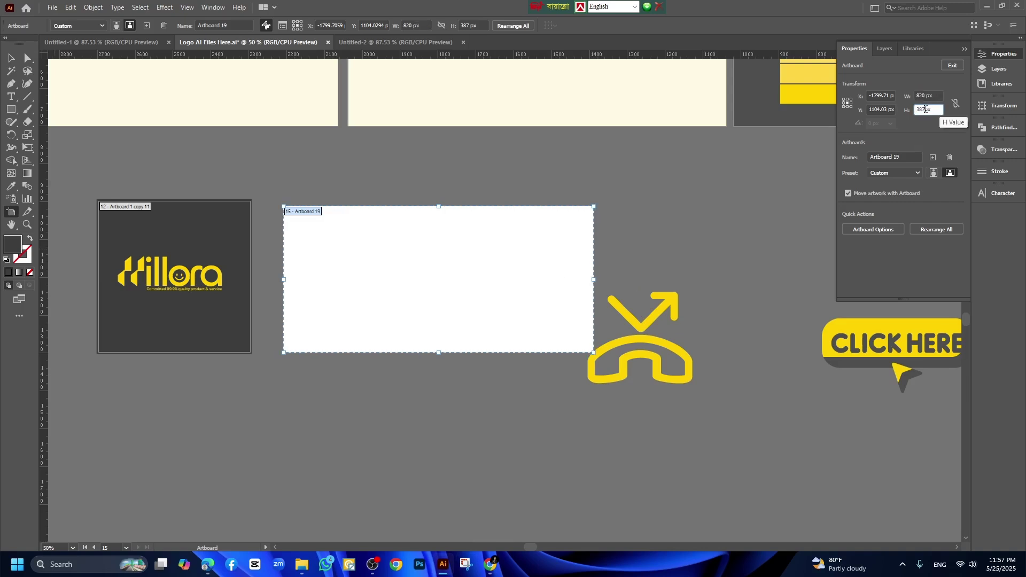
{"action": "type", "text": "320"}
{"action": "key", "text": "Return"}
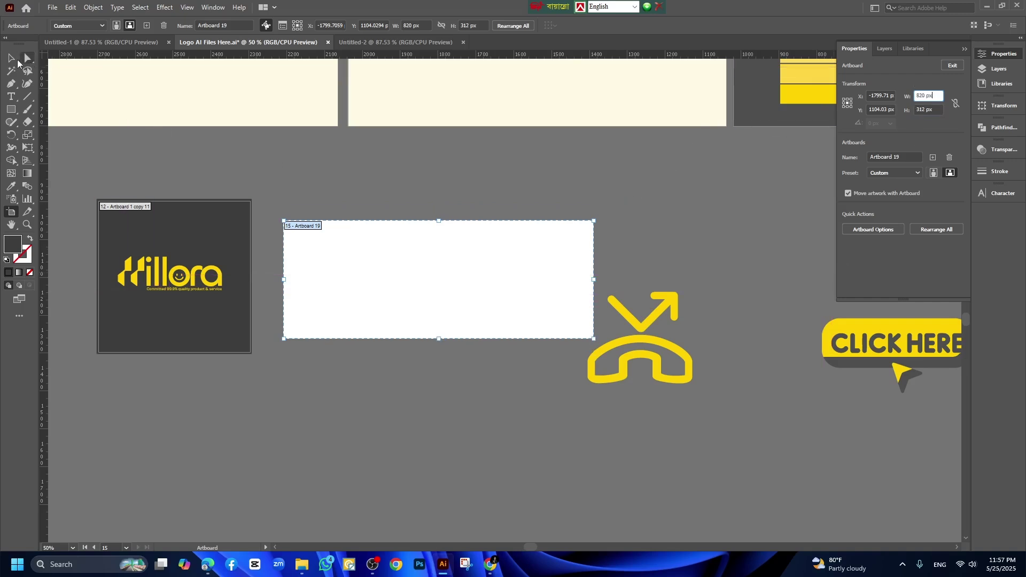
{"action": "key", "text": "Escape"}
Move the phone icon aside and copy the dark logo background, stretched to fill the cover artboard.
{"action": "left_click_drag", "start_coordinate": [669, 307], "coordinate": [456, 425]}
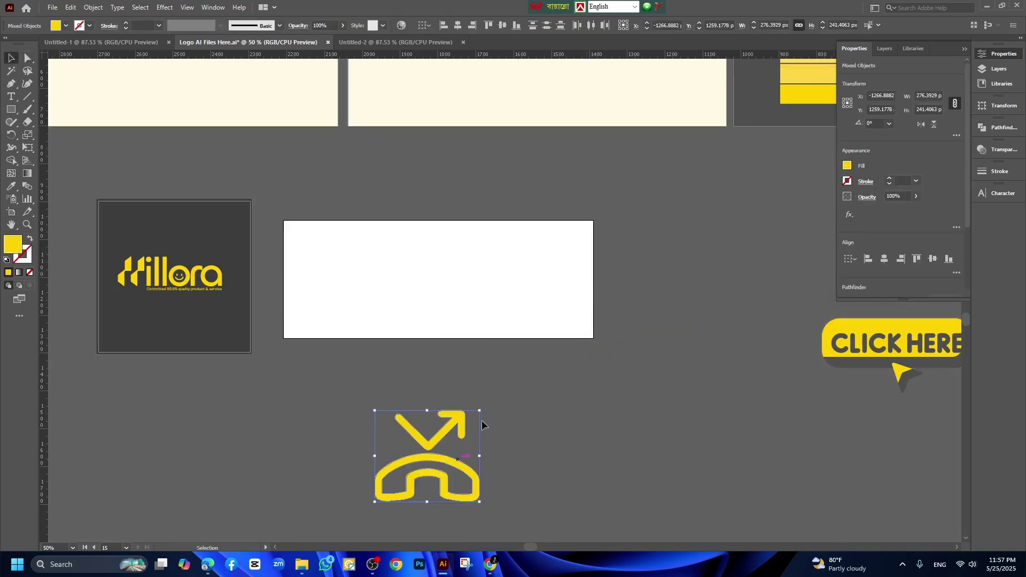
{"action": "left_click", "coordinate": [303, 320]}
{"action": "left_click_drag", "start_coordinate": [152, 237], "coordinate": [354, 244]}
{"action": "left_click_drag", "start_coordinate": [438, 282], "coordinate": [593, 282]}
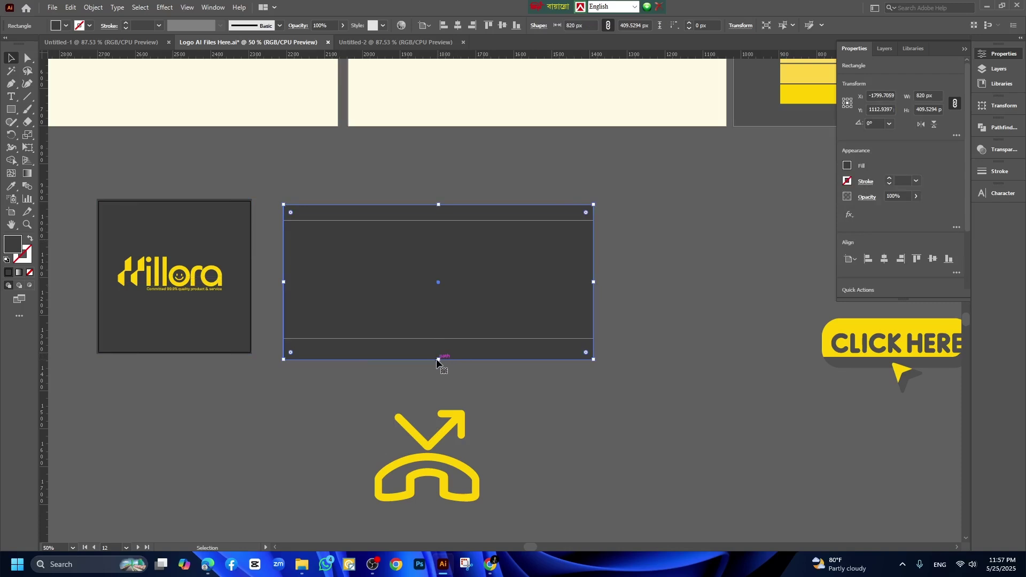
{"action": "left_click_drag", "start_coordinate": [437, 359], "coordinate": [439, 338]}
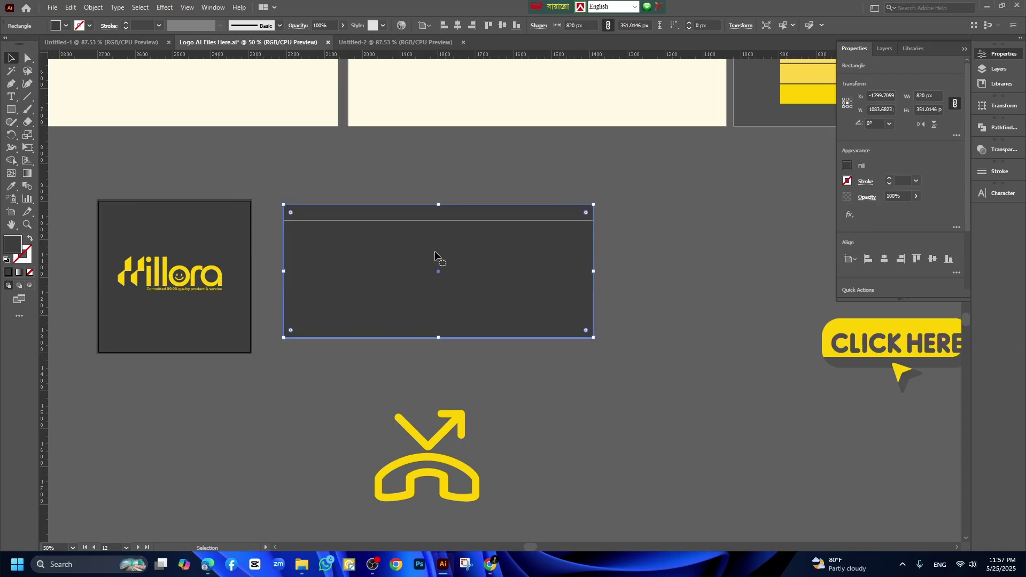
{"action": "left_click_drag", "start_coordinate": [439, 206], "coordinate": [439, 220]}
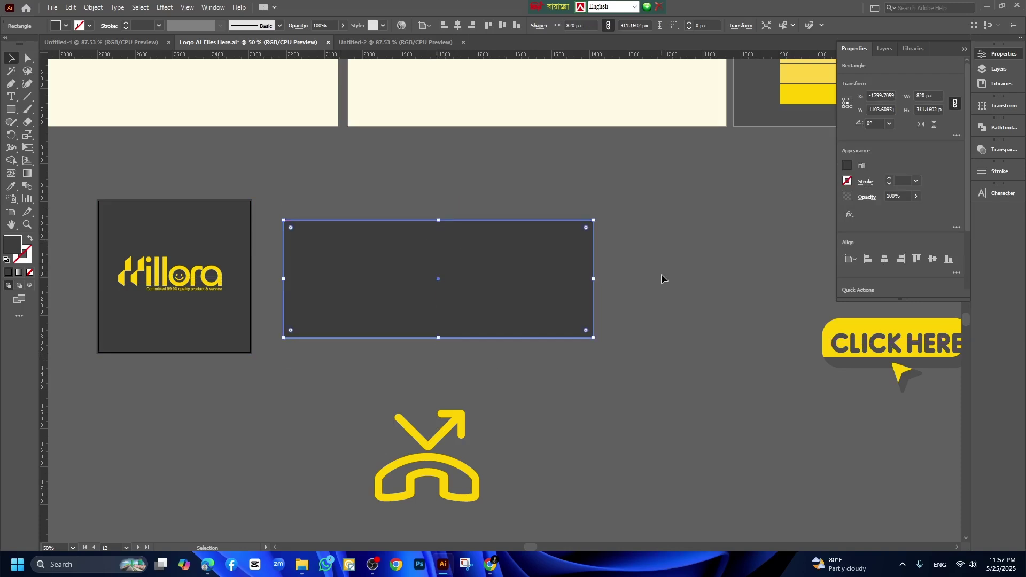
{"action": "left_click", "coordinate": [663, 277]}
{"action": "left_click", "coordinate": [586, 286]}
{"action": "left_click_drag", "start_coordinate": [437, 339], "coordinate": [440, 338]}
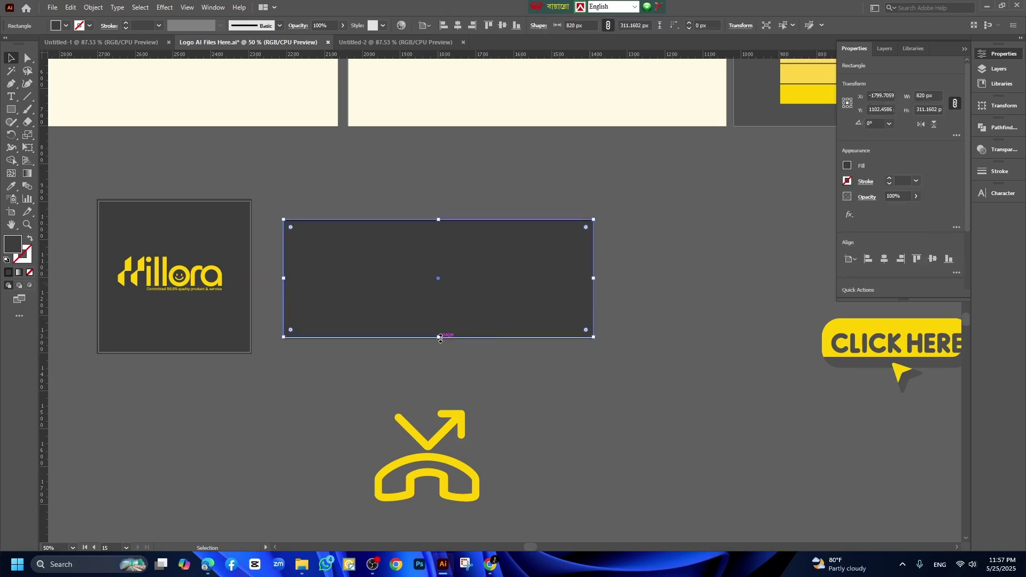
{"action": "left_click_drag", "start_coordinate": [485, 293], "coordinate": [492, 289]}
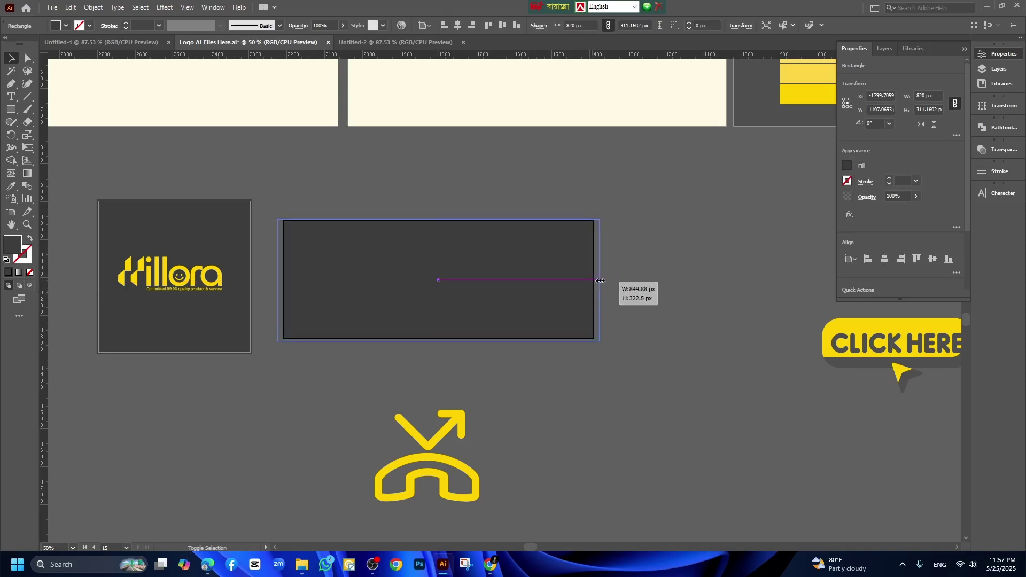
{"action": "left_click", "coordinate": [672, 278]}
Lock the background square, place a Hillora logo copy centered on the cover, and heighten the rectangle slightly.
{"action": "left_click", "coordinate": [156, 272]}
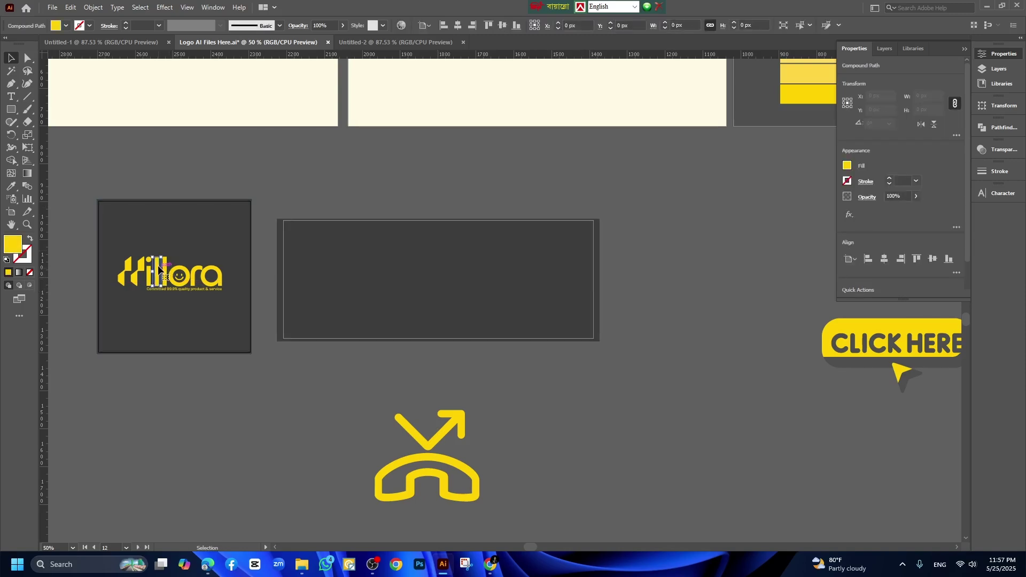
{"action": "left_click", "coordinate": [151, 212]}
{"action": "key", "text": "ctrl+2"}
{"action": "left_click_drag", "start_coordinate": [112, 223], "coordinate": [498, 289]}
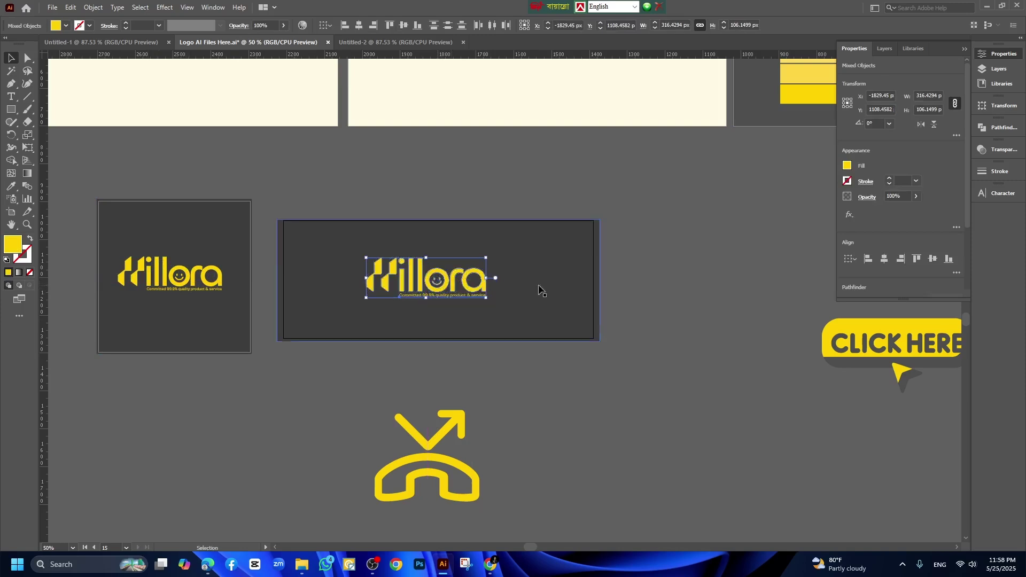
{"action": "left_click", "coordinate": [694, 292]}
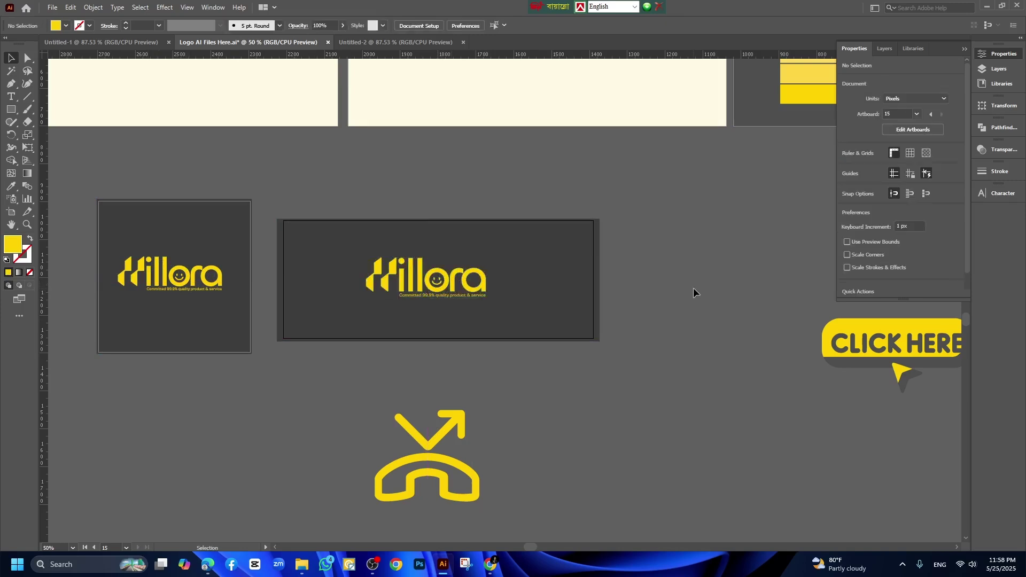
{"action": "left_click", "coordinate": [337, 235]}
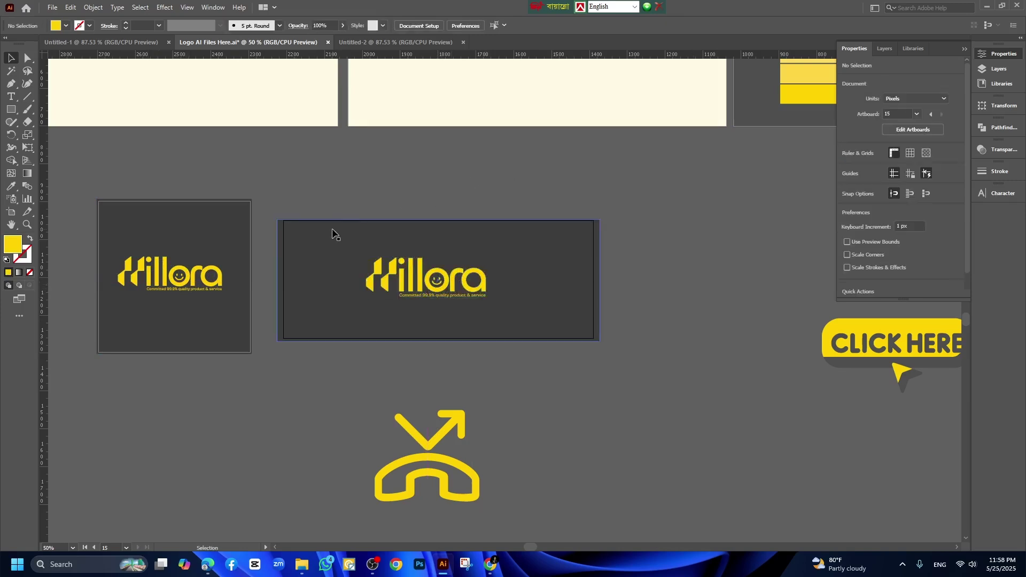
{"action": "left_click_drag", "start_coordinate": [440, 220], "coordinate": [441, 216]}
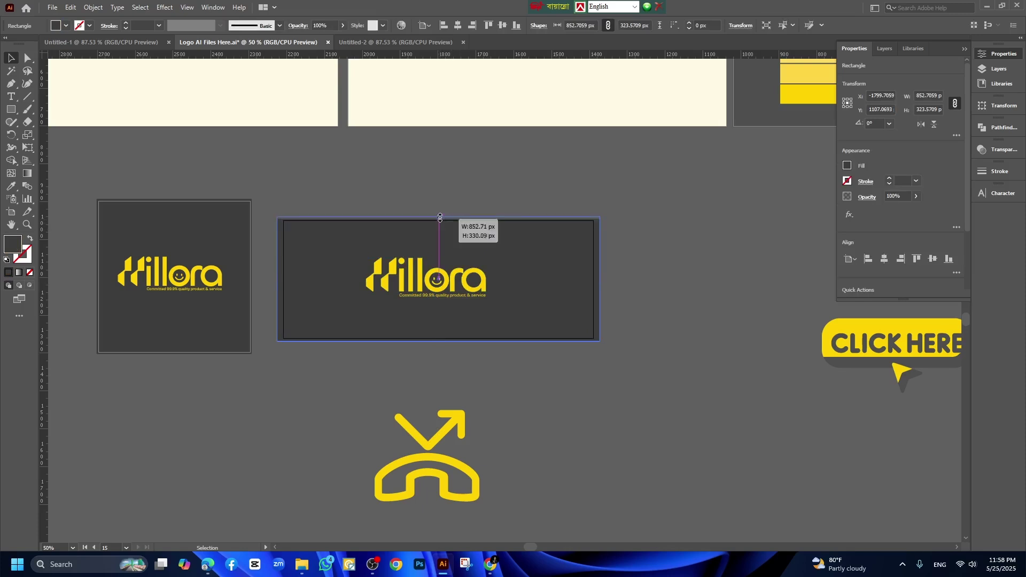
{"action": "left_click", "coordinate": [660, 222]}
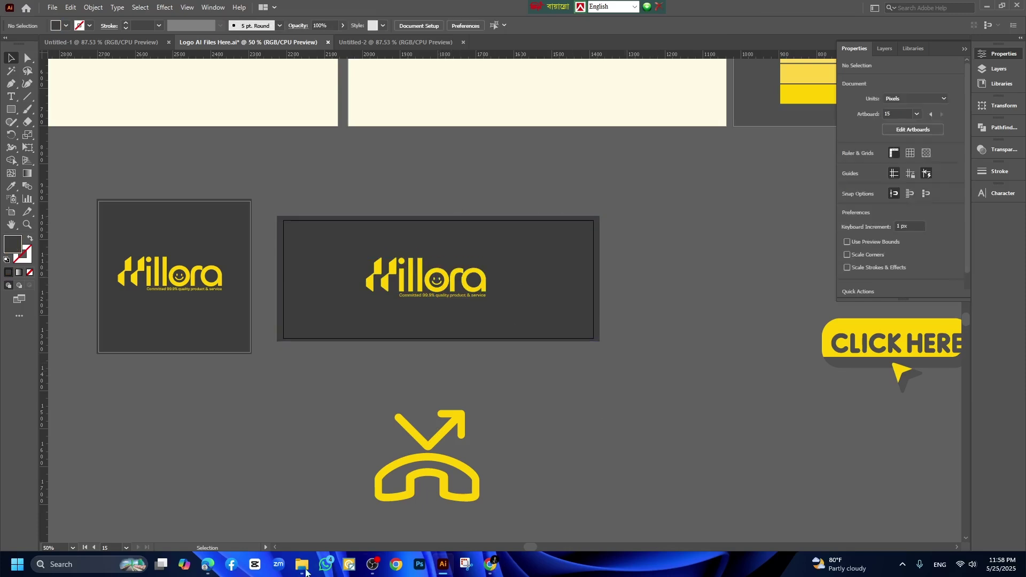
{"action": "mouse_move", "coordinate": [210, 565]}
{"action": "left_click", "coordinate": [233, 535]}
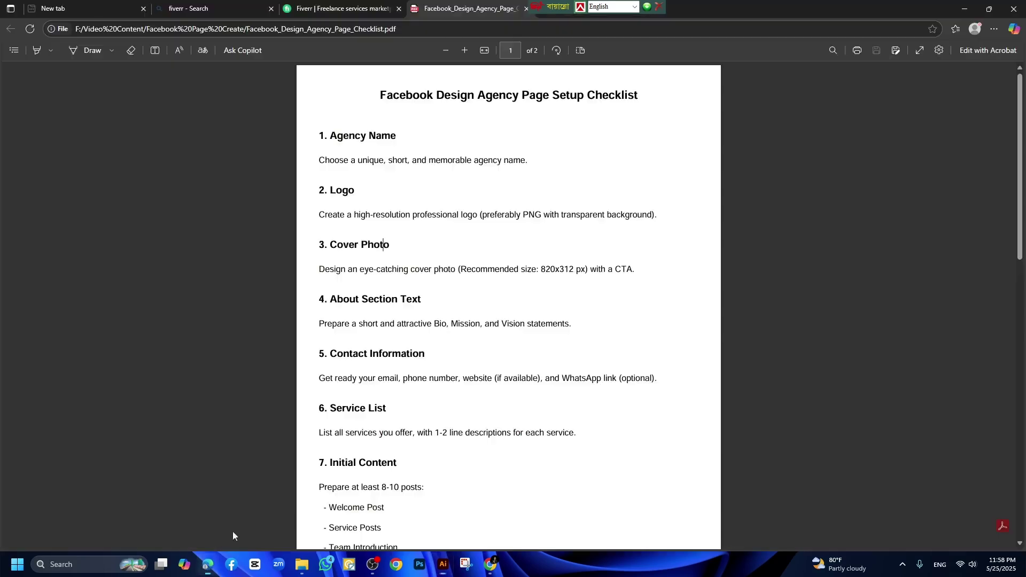
{"action": "scroll", "coordinate": [391, 303], "scroll_direction": "down", "scroll_amount": 2}
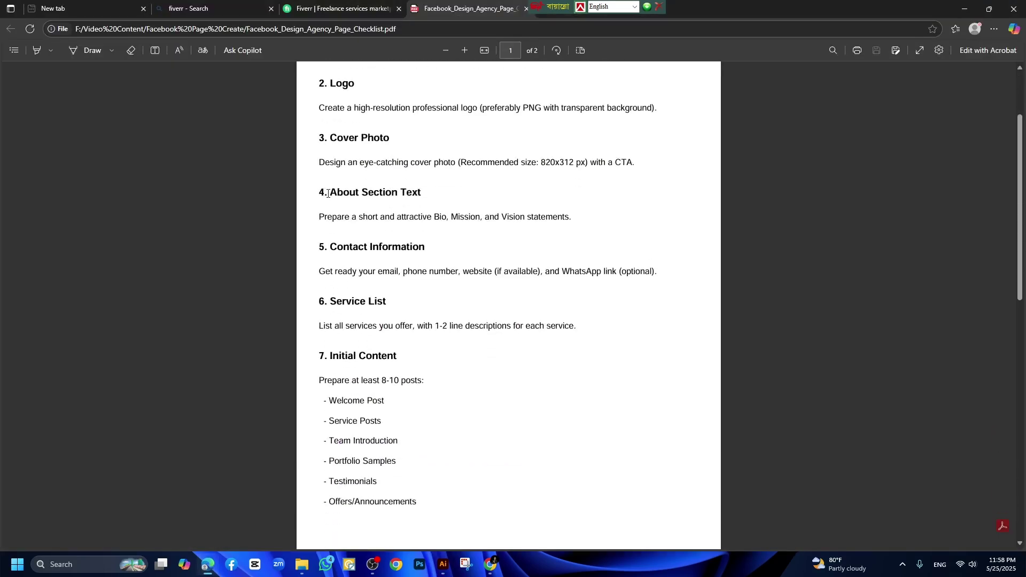
{"action": "left_click_drag", "start_coordinate": [328, 194], "coordinate": [421, 194]}
{"action": "left_click", "coordinate": [330, 226]}
{"action": "left_click_drag", "start_coordinate": [319, 216], "coordinate": [591, 218]}
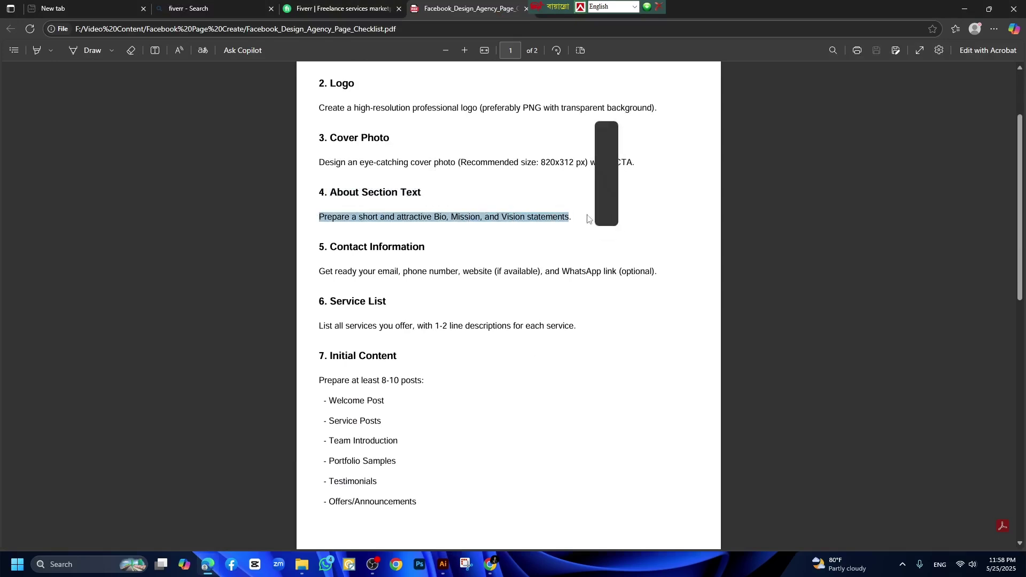
{"action": "left_click", "coordinate": [503, 215]}
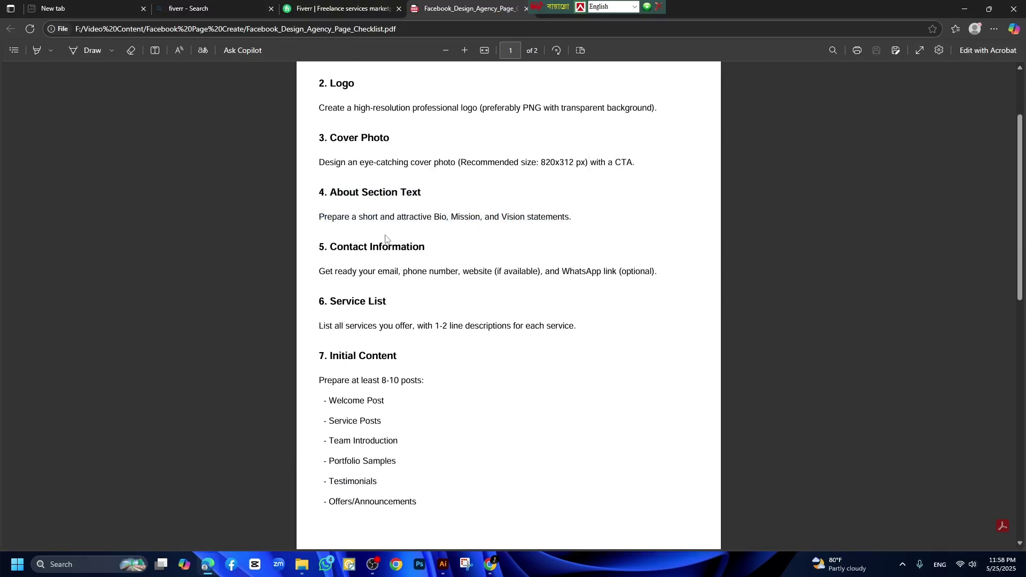
{"action": "scroll", "coordinate": [364, 239], "scroll_direction": "down", "scroll_amount": 1}
{"action": "left_click_drag", "start_coordinate": [333, 198], "coordinate": [443, 199]}
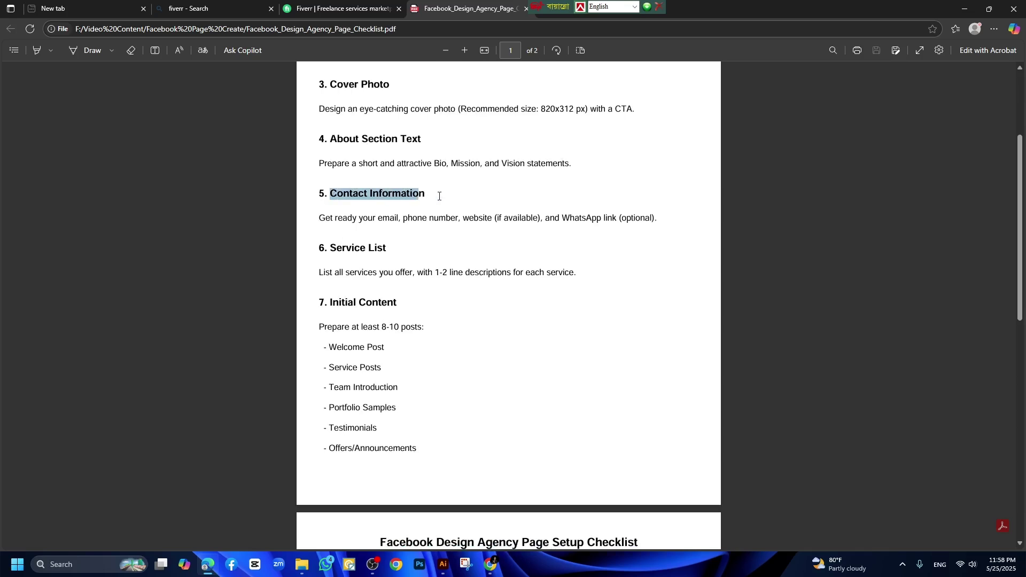
{"action": "left_click", "coordinate": [443, 199]}
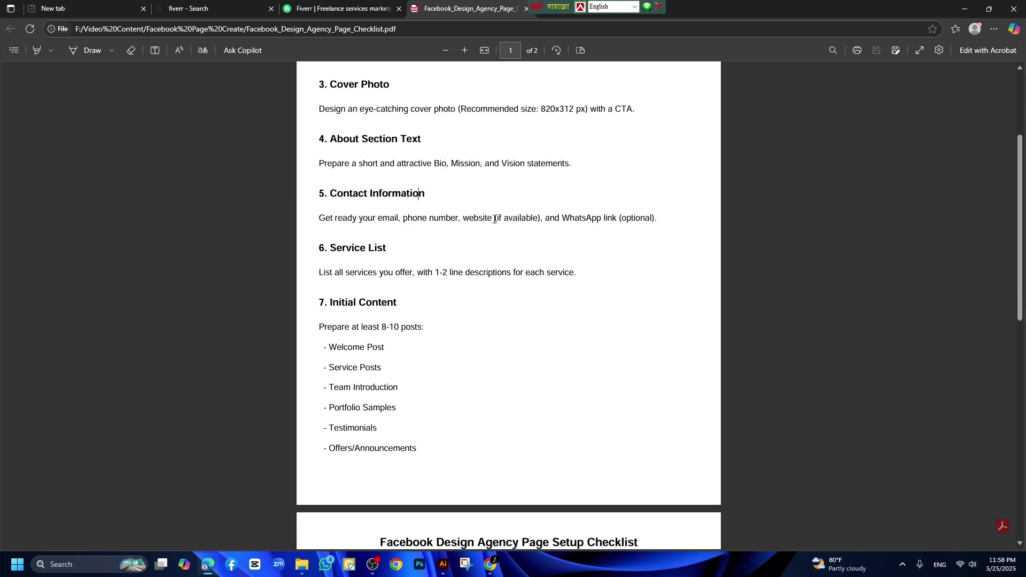
{"action": "scroll", "coordinate": [346, 221], "scroll_direction": "down", "scroll_amount": 1}
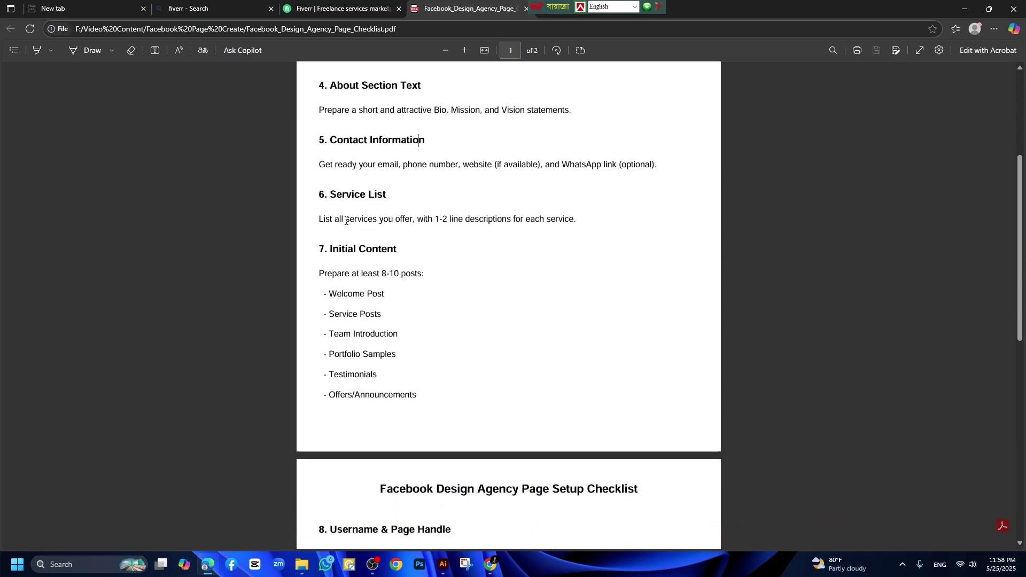
{"action": "left_click_drag", "start_coordinate": [438, 222], "coordinate": [602, 220]}
{"action": "left_click", "coordinate": [407, 220]}
{"action": "scroll", "coordinate": [365, 242], "scroll_direction": "down", "scroll_amount": 1}
{"action": "scroll", "coordinate": [365, 242], "scroll_direction": "down", "scroll_amount": 1}
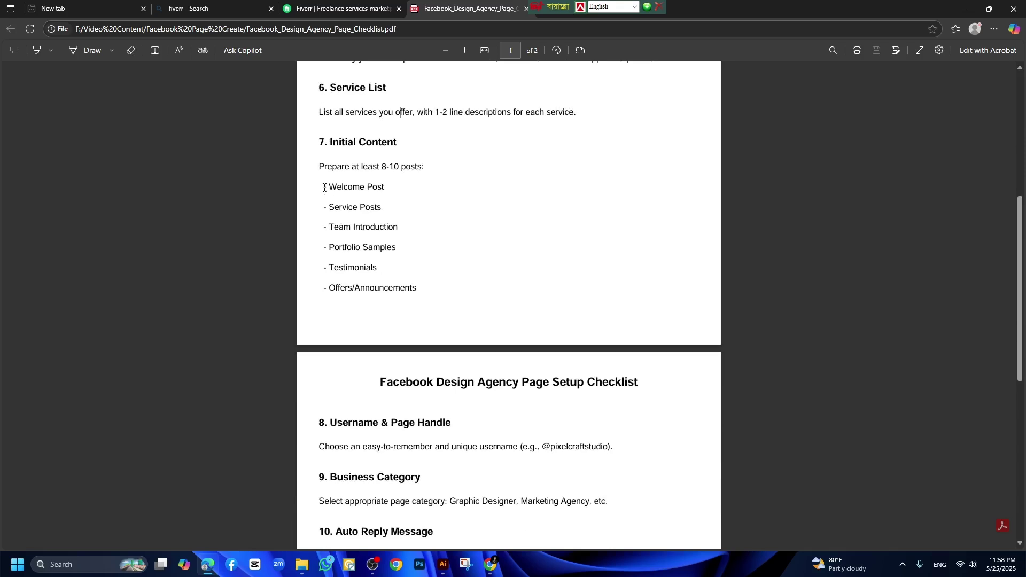
{"action": "scroll", "coordinate": [468, 360], "scroll_direction": "down", "scroll_amount": 2}
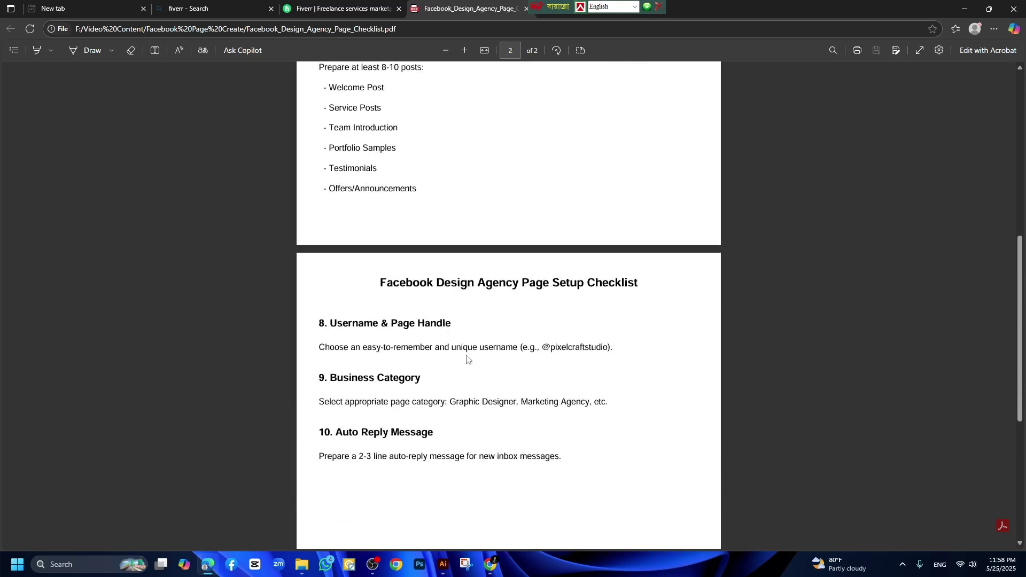
{"action": "left_click_drag", "start_coordinate": [331, 310], "coordinate": [470, 306]}
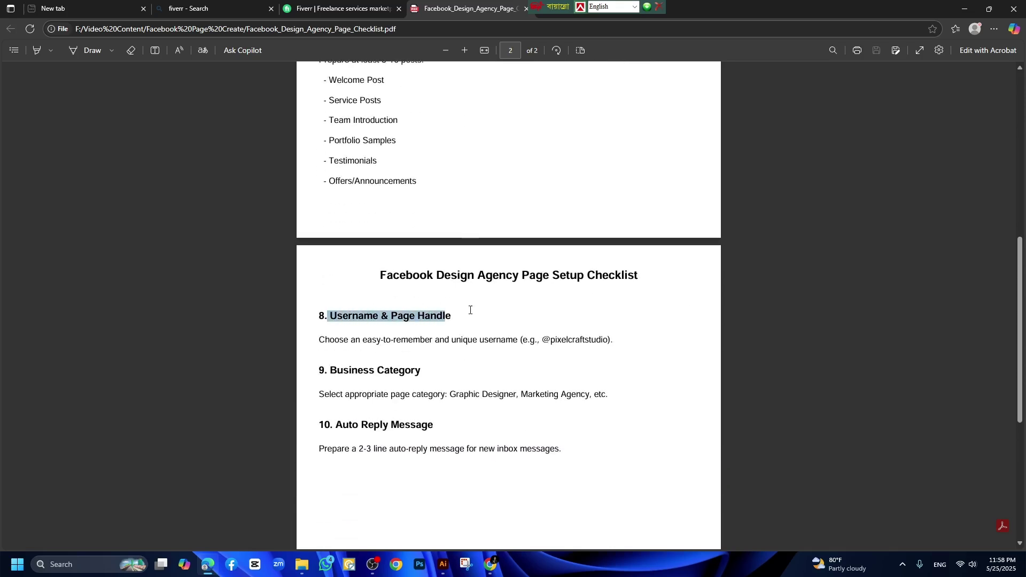
{"action": "left_click", "coordinate": [415, 315]}
Open the Khalil Agency Facebook page and close the Messenger chat window.
{"action": "left_click", "coordinate": [489, 566]}
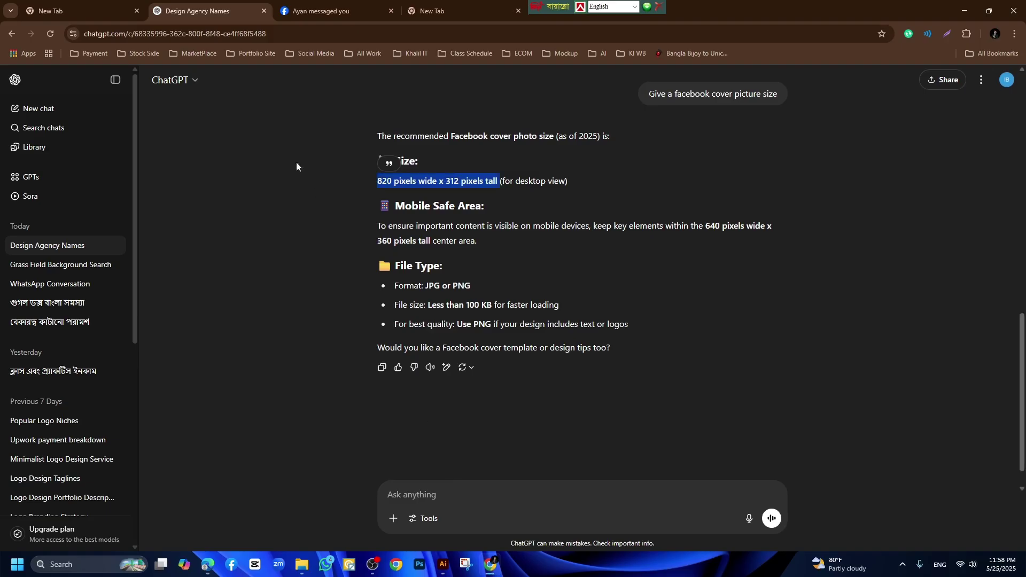
{"action": "left_click", "coordinate": [324, 10]}
{"action": "left_click", "coordinate": [219, 33]}
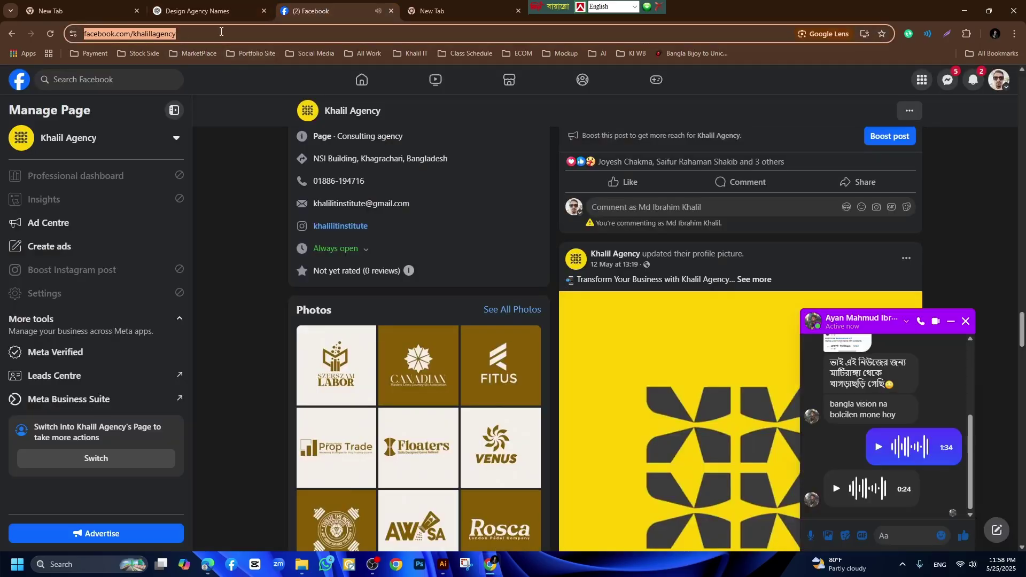
{"action": "left_click", "coordinate": [220, 33]}
{"action": "left_click_drag", "start_coordinate": [226, 34], "coordinate": [84, 35]}
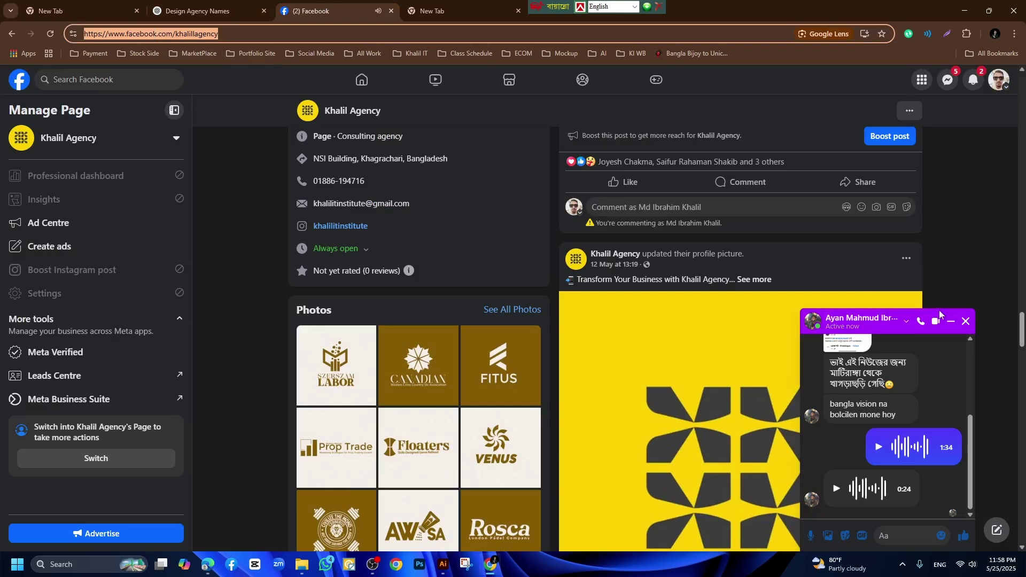
{"action": "left_click", "coordinate": [964, 321]}
Select the page address and its handle, then scroll up to the Intro details.
{"action": "left_click", "coordinate": [81, 34]}
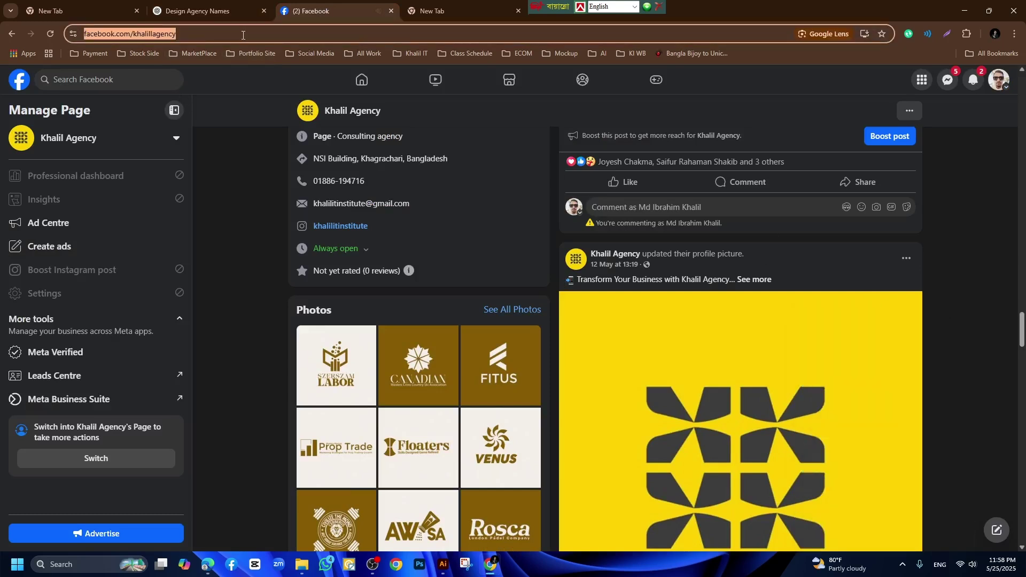
{"action": "left_click_drag", "start_coordinate": [228, 34], "coordinate": [83, 36]}
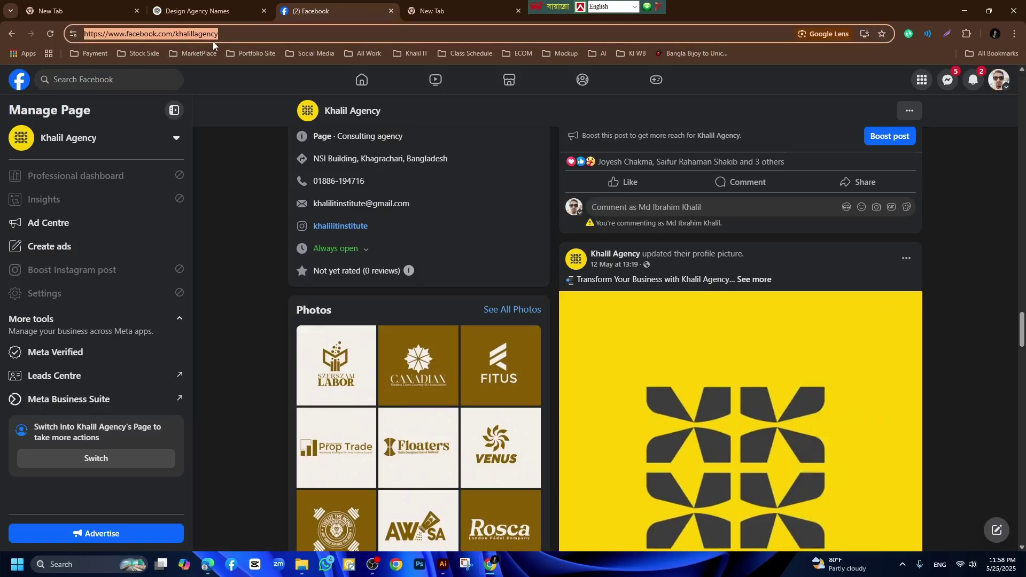
{"action": "left_click", "coordinate": [231, 32]}
{"action": "left_click_drag", "start_coordinate": [232, 32], "coordinate": [180, 34]}
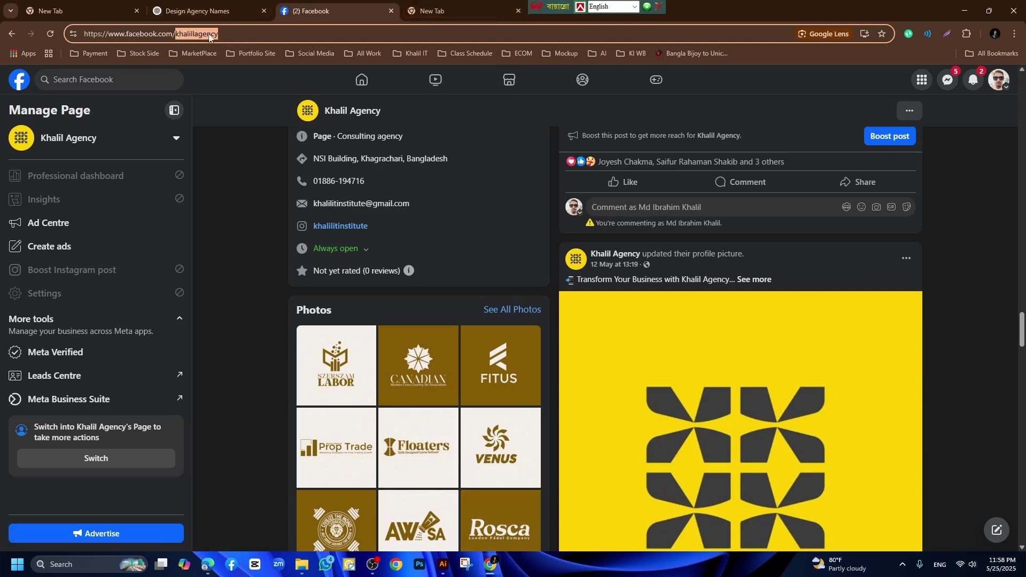
{"action": "left_click_drag", "start_coordinate": [220, 34], "coordinate": [79, 45]}
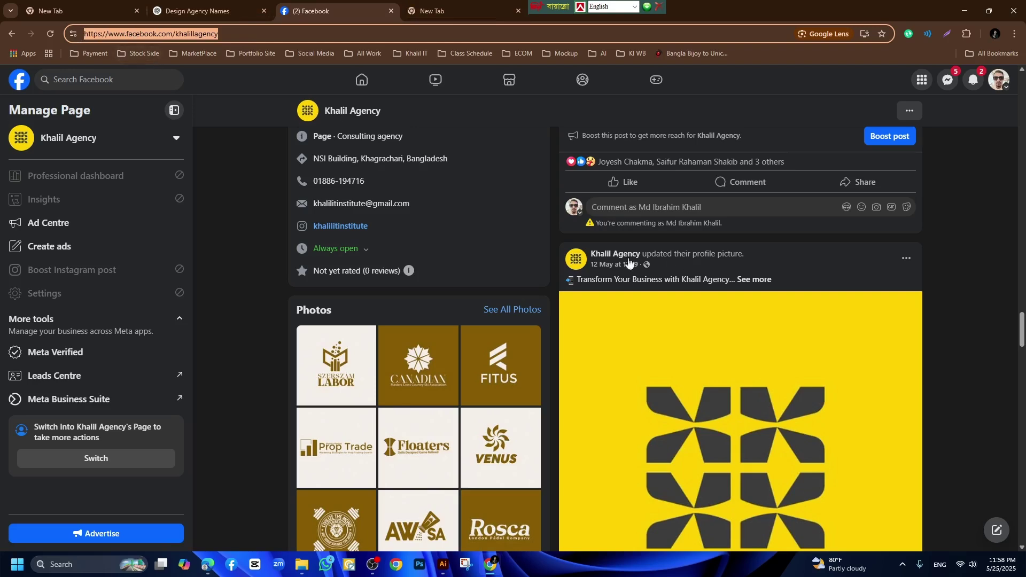
{"action": "scroll", "coordinate": [743, 417], "scroll_direction": "up", "scroll_amount": 3}
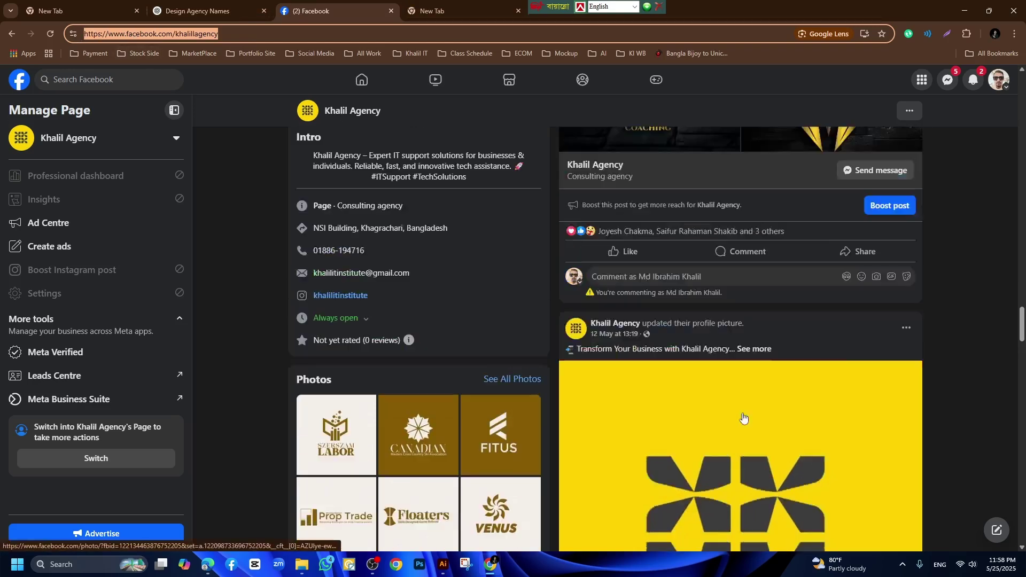
{"action": "scroll", "coordinate": [743, 417], "scroll_direction": "up", "scroll_amount": 5}
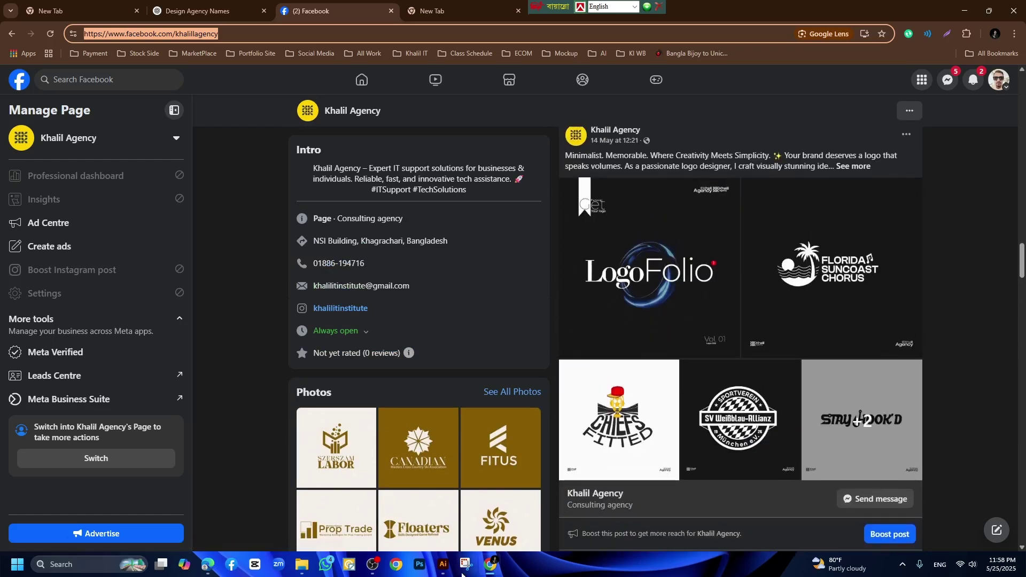
{"action": "left_click", "coordinate": [443, 566]}
{"action": "left_click", "coordinate": [441, 568]}
{"action": "left_click", "coordinate": [208, 566]}
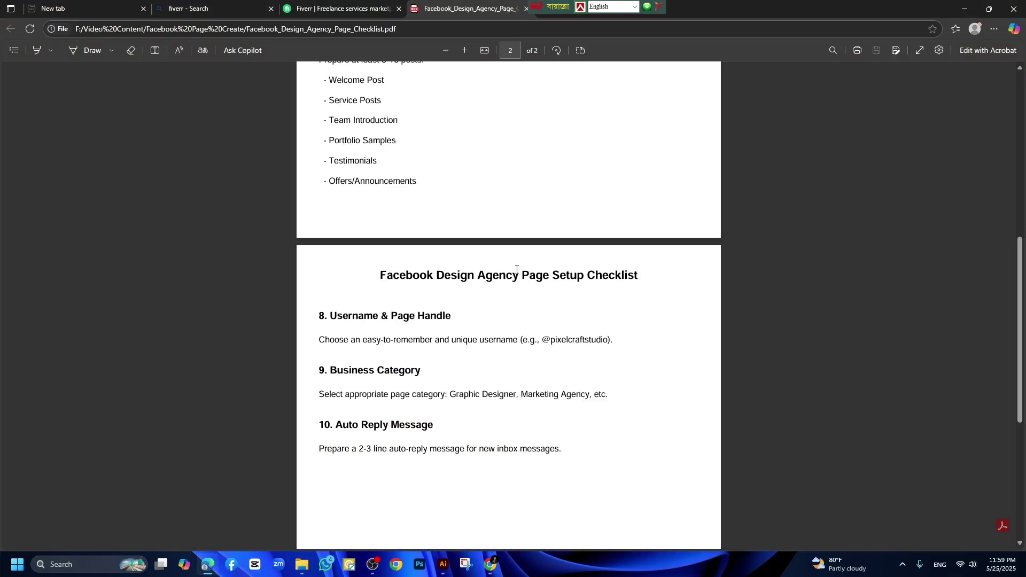
{"action": "scroll", "coordinate": [401, 229], "scroll_direction": "down", "scroll_amount": 3}
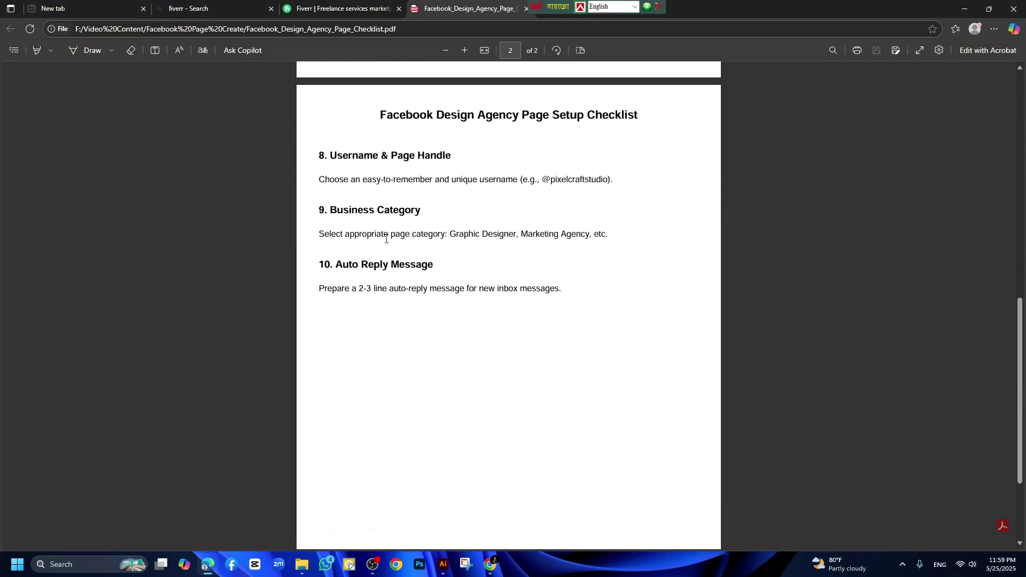
{"action": "left_click_drag", "start_coordinate": [332, 213], "coordinate": [420, 210]}
{"action": "left_click", "coordinate": [420, 210]}
{"action": "mouse_move", "coordinate": [337, 265]}
{"action": "left_mouse_down"}
{"action": "mouse_move", "coordinate": [433, 265]}
{"action": "mouse_move", "coordinate": [341, 265]}
{"action": "left_mouse_up"}
{"action": "left_click", "coordinate": [432, 266]}
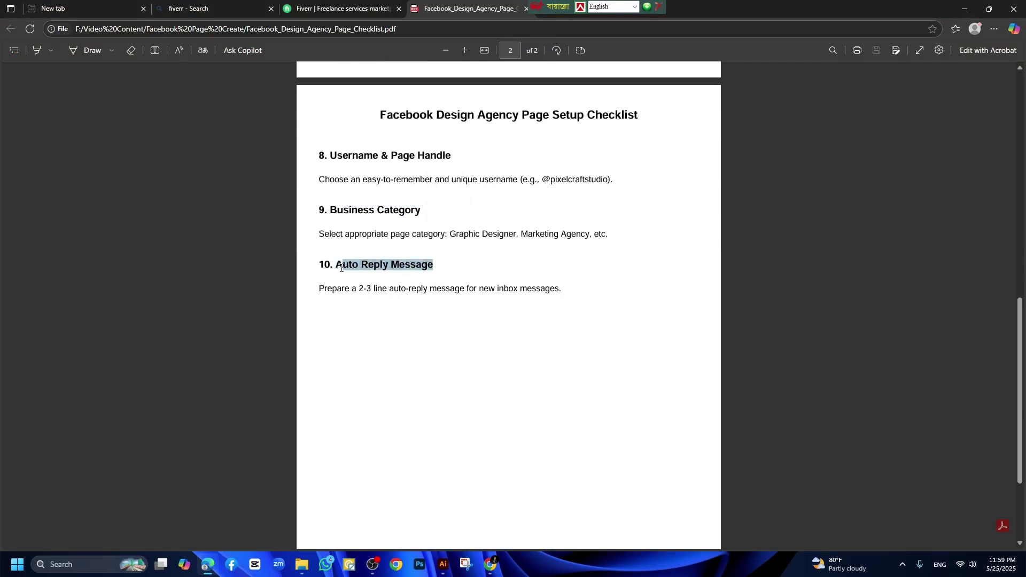
{"action": "left_click", "coordinate": [338, 268]}
{"action": "scroll", "coordinate": [469, 213], "scroll_direction": "up", "scroll_amount": 10}
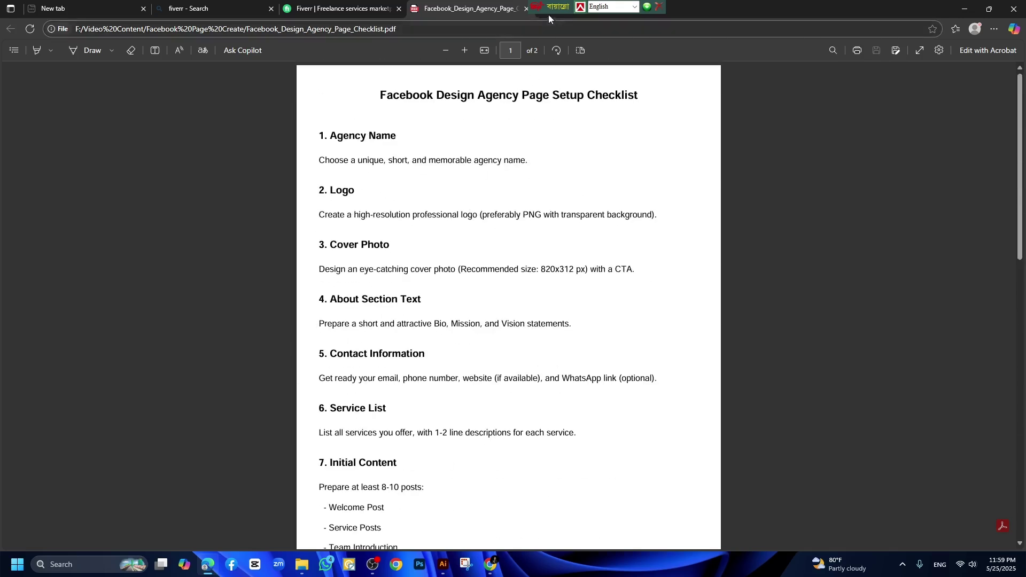
{"action": "left_click_drag", "start_coordinate": [547, 8], "coordinate": [602, 8]}
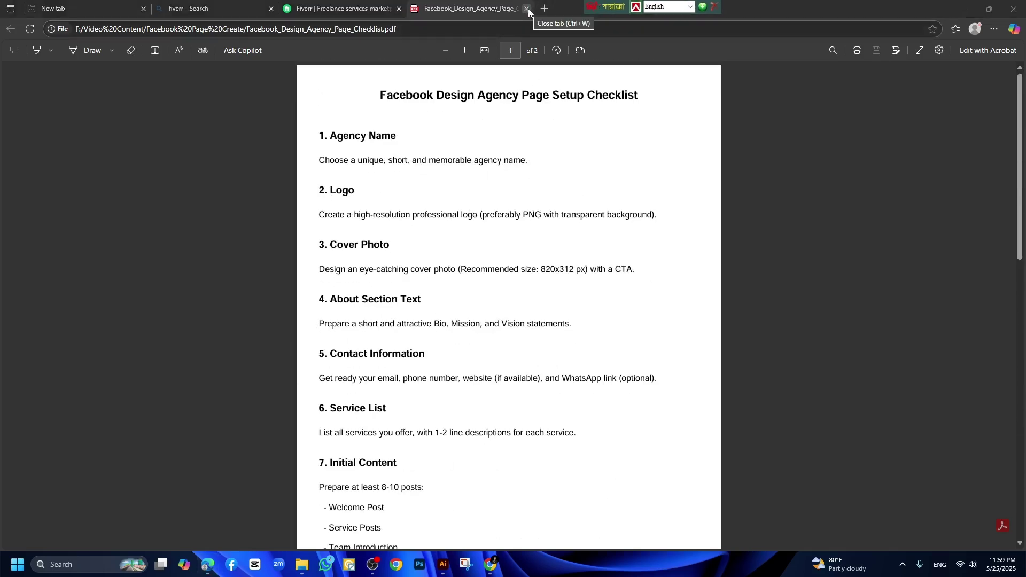
{"action": "left_click", "coordinate": [527, 9]}
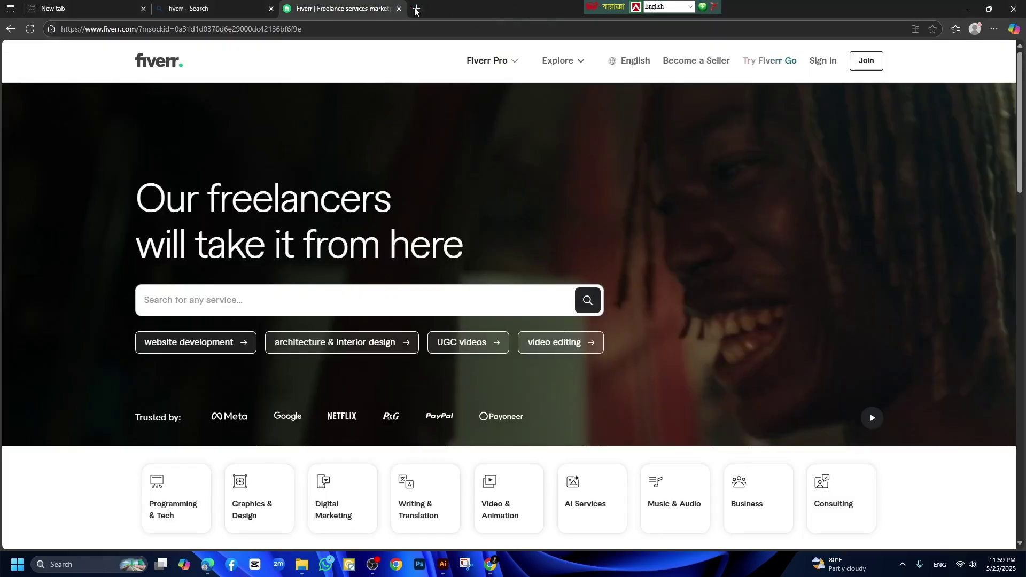
From the Facebook home feed, expand the sidebar's See more list and open Pages.
{"action": "left_click", "coordinate": [417, 9]}
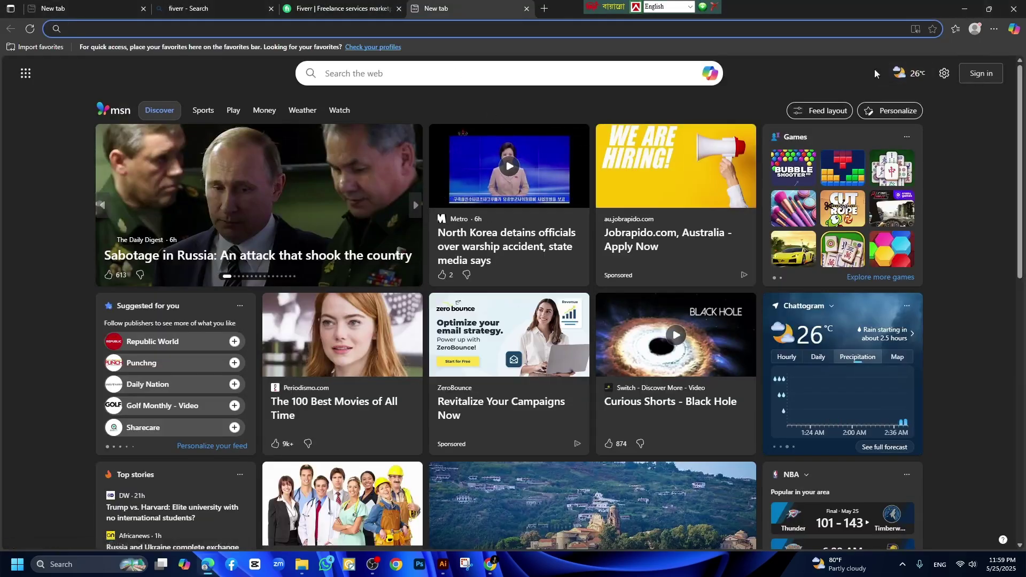
{"action": "left_click", "coordinate": [491, 565]}
{"action": "scroll", "coordinate": [1000, 176], "scroll_direction": "up", "scroll_amount": 7}
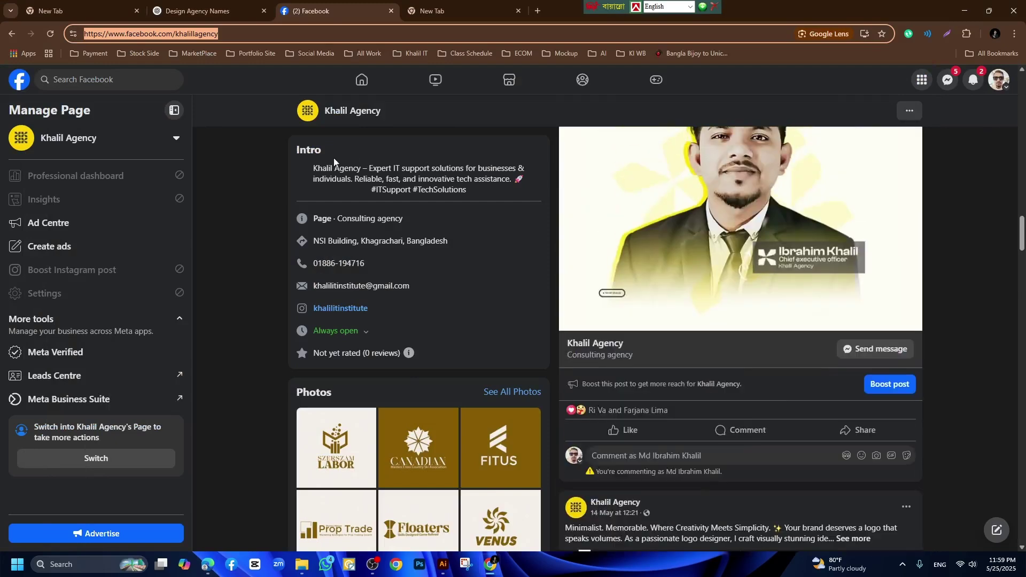
{"action": "scroll", "coordinate": [334, 161], "scroll_direction": "down", "scroll_amount": 1}
{"action": "left_click", "coordinate": [19, 79]}
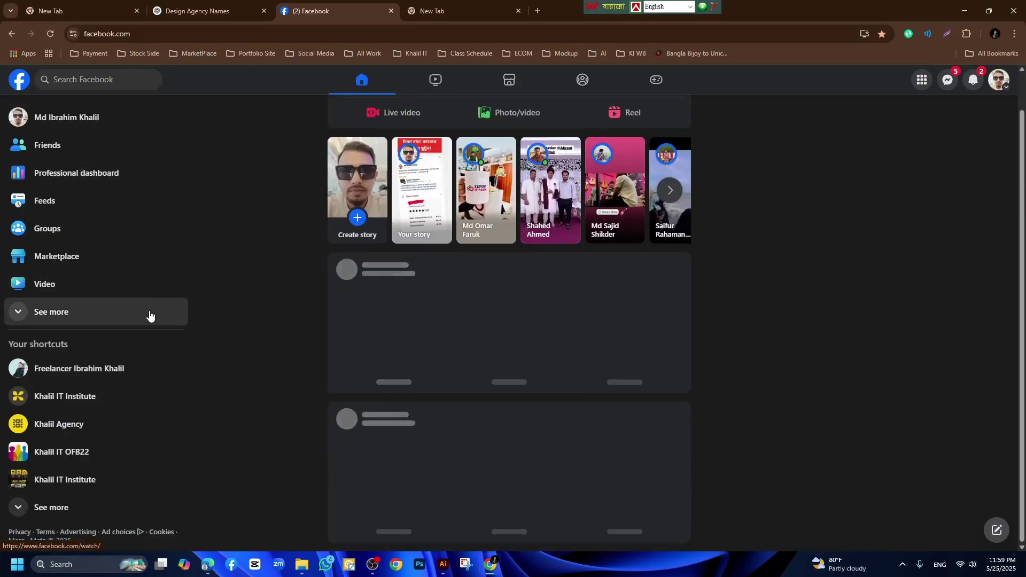
{"action": "left_click", "coordinate": [59, 509]}
{"action": "scroll", "coordinate": [65, 216], "scroll_direction": "down", "scroll_amount": 2}
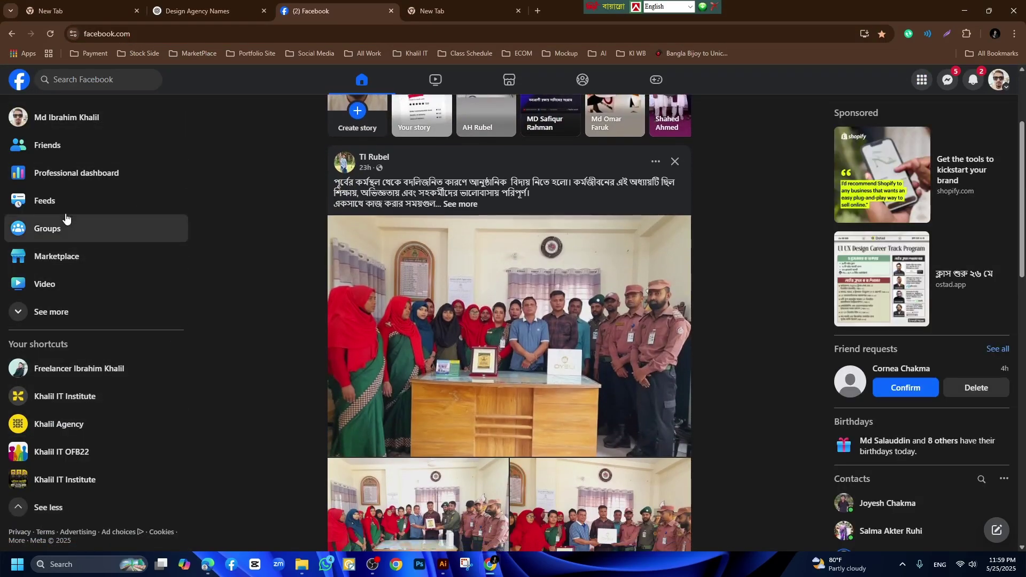
{"action": "left_click", "coordinate": [69, 311]}
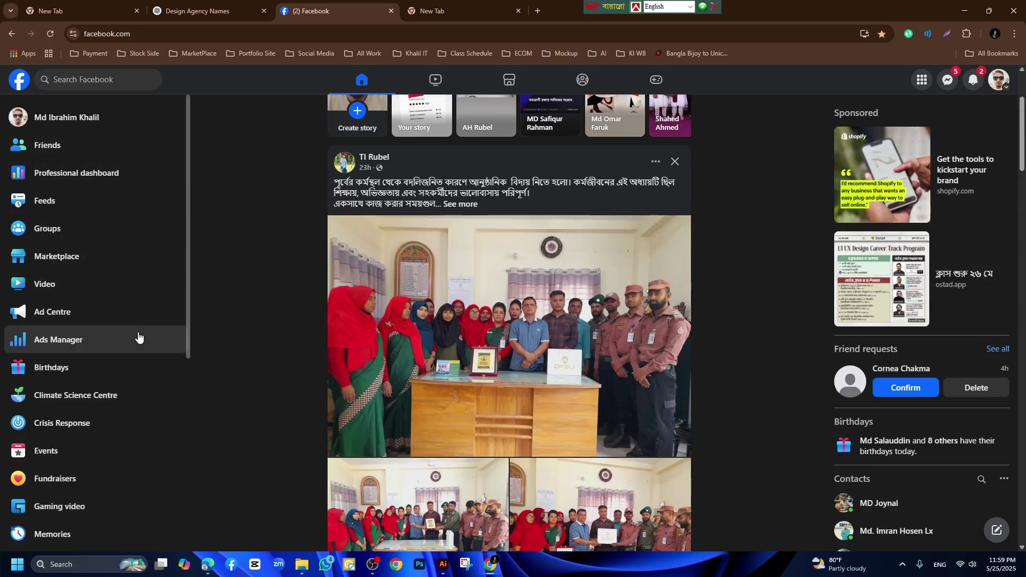
{"action": "scroll", "coordinate": [71, 374], "scroll_direction": "down", "scroll_amount": 6}
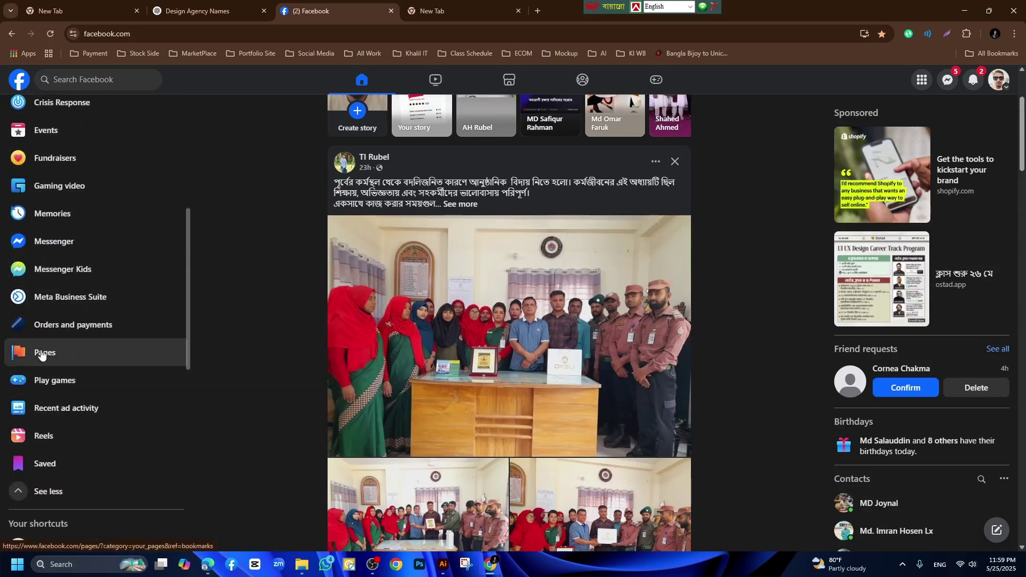
{"action": "left_click", "coordinate": [42, 355]}
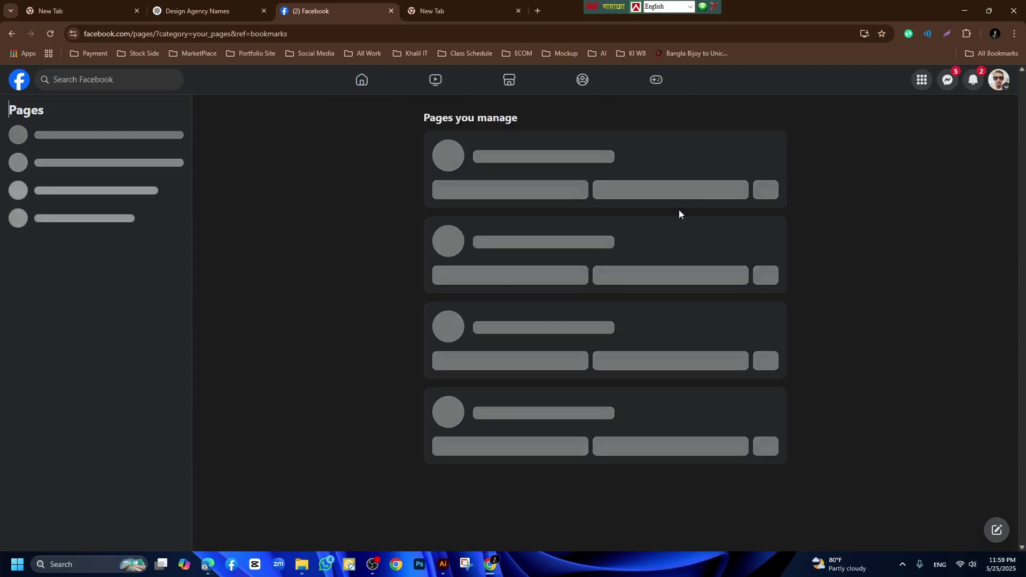
{"action": "scroll", "coordinate": [443, 171], "scroll_direction": "down", "scroll_amount": 5}
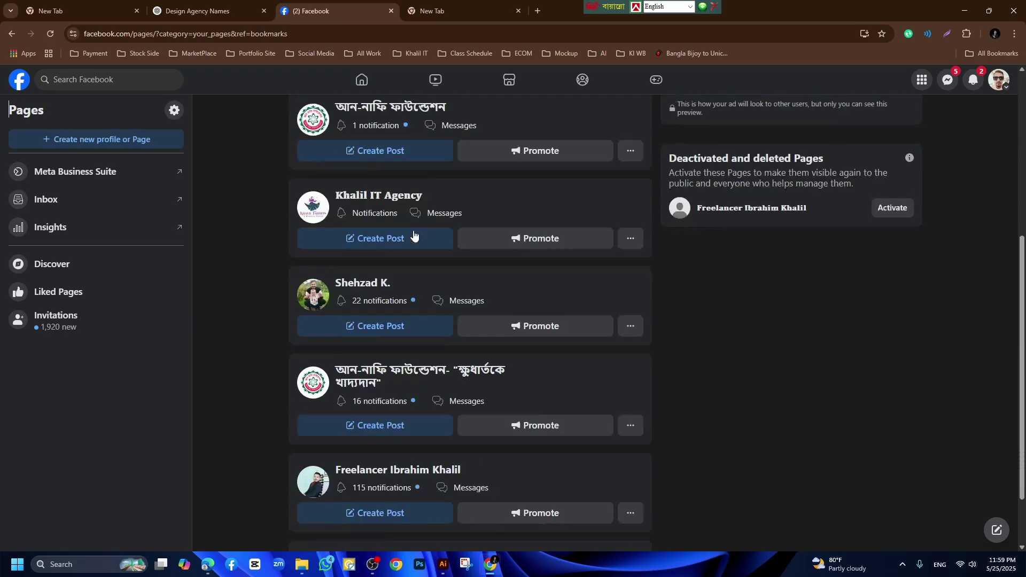
{"action": "scroll", "coordinate": [124, 323], "scroll_direction": "up", "scroll_amount": 5}
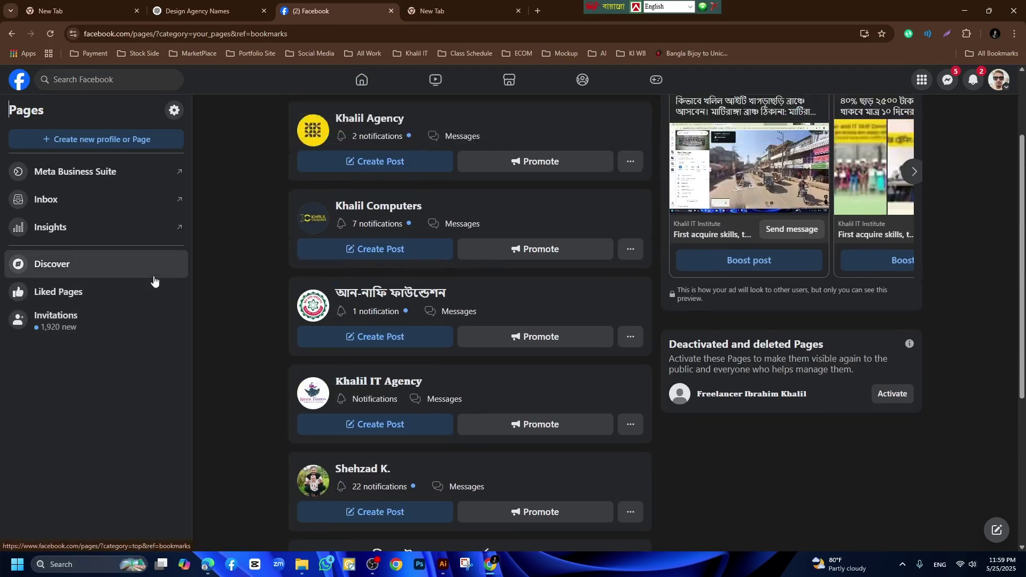
{"action": "scroll", "coordinate": [154, 281], "scroll_direction": "up", "scroll_amount": 2}
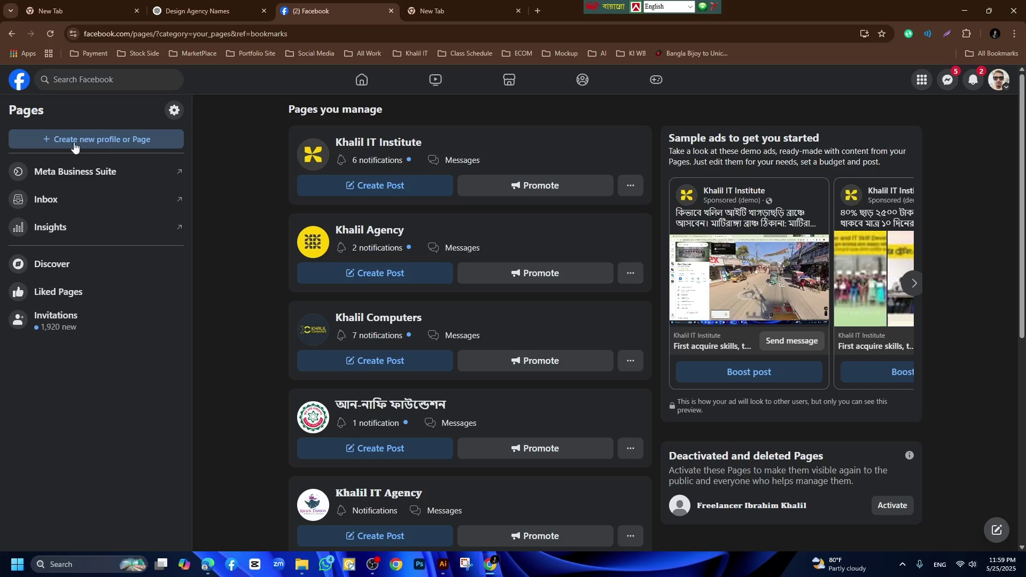
Choose Public Page under Create new profile or Page, continuing through Next and Get started.
{"action": "left_click", "coordinate": [119, 140]}
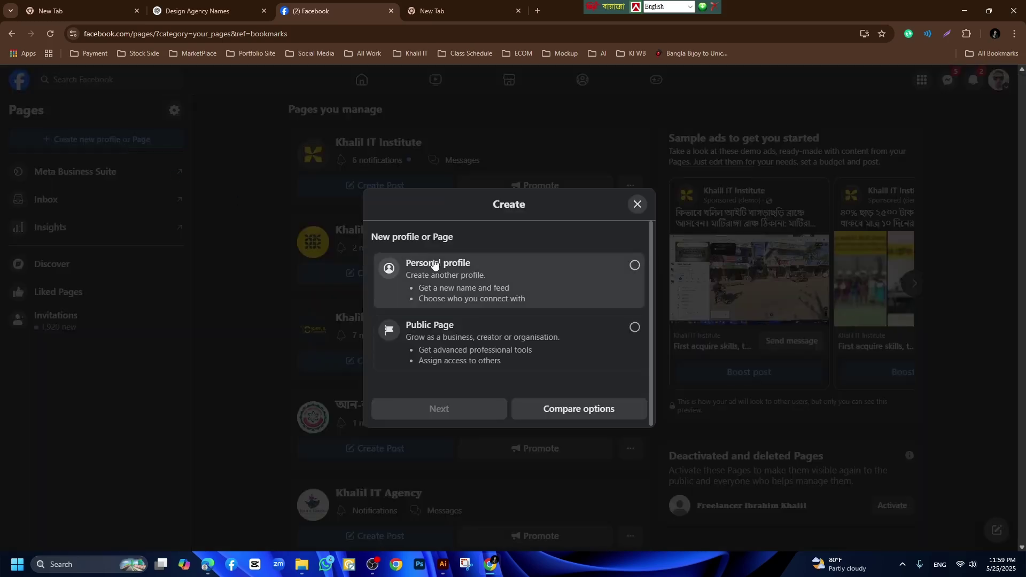
{"action": "left_click", "coordinate": [512, 292]}
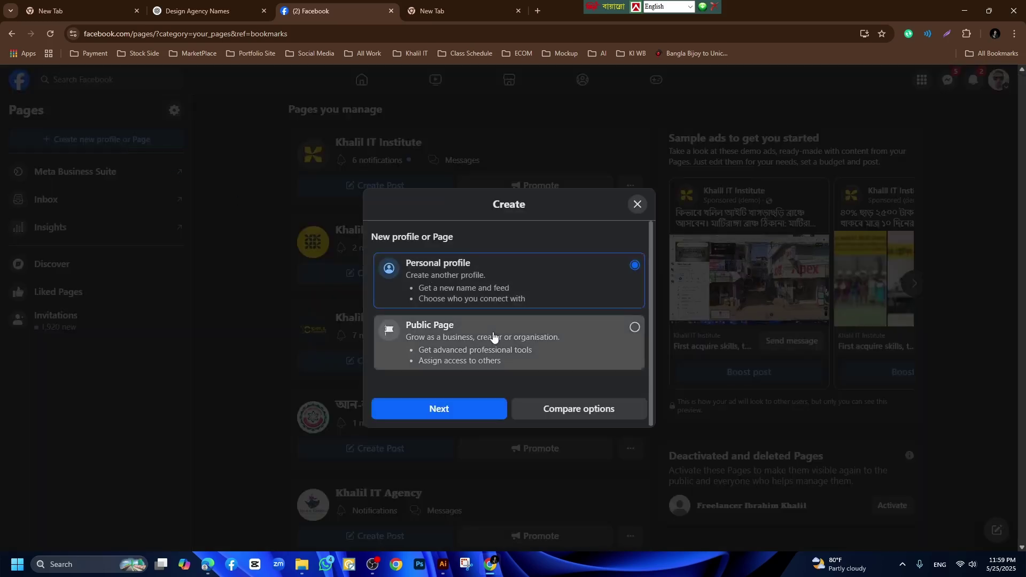
{"action": "left_click", "coordinate": [476, 342]}
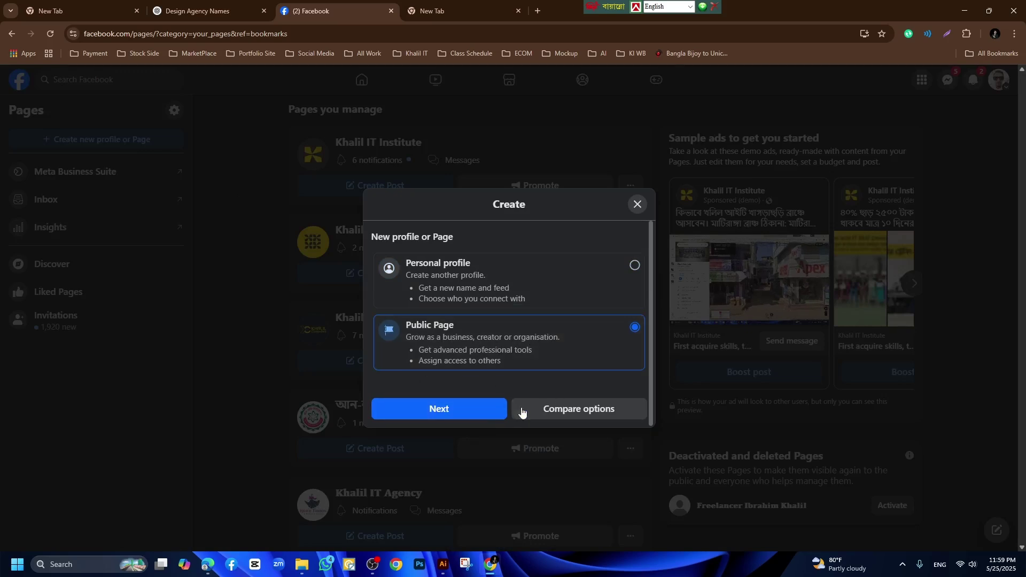
{"action": "left_click", "coordinate": [452, 409]}
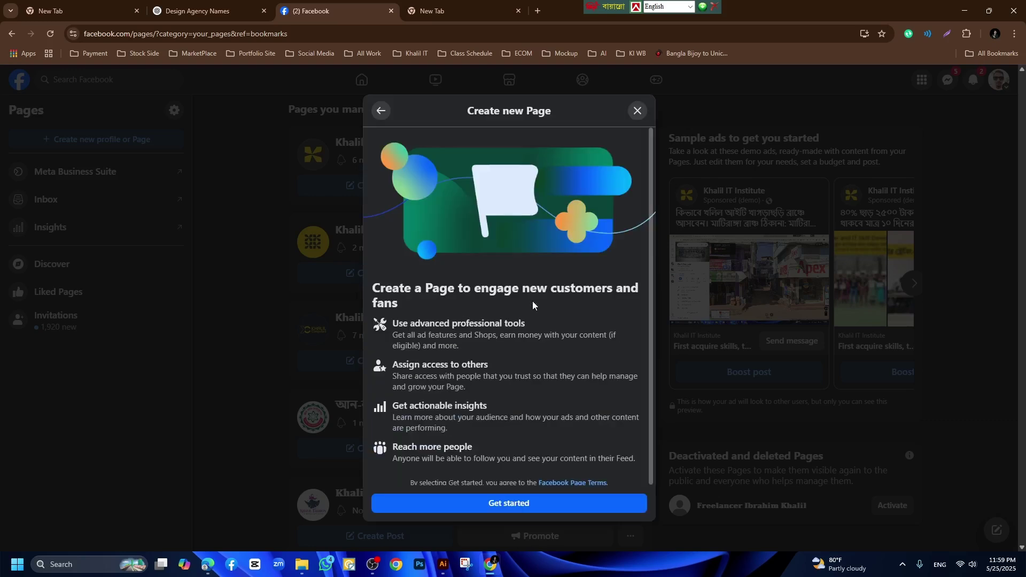
{"action": "left_click", "coordinate": [519, 503]}
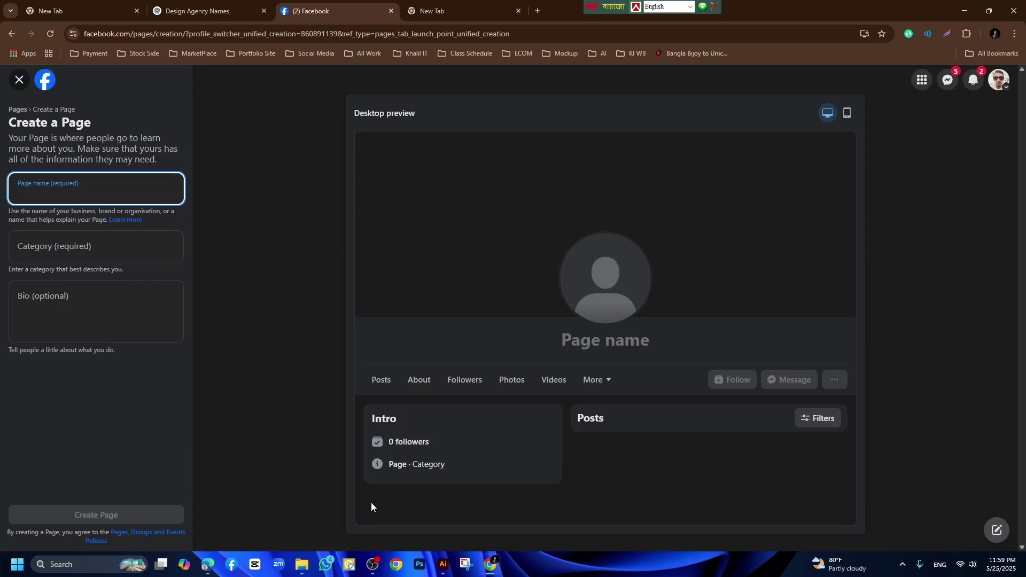
After checking the Illustrator logo, enter 'Hillora-' as the Page name and bring up Google Translate.
{"action": "left_click", "coordinate": [443, 567]}
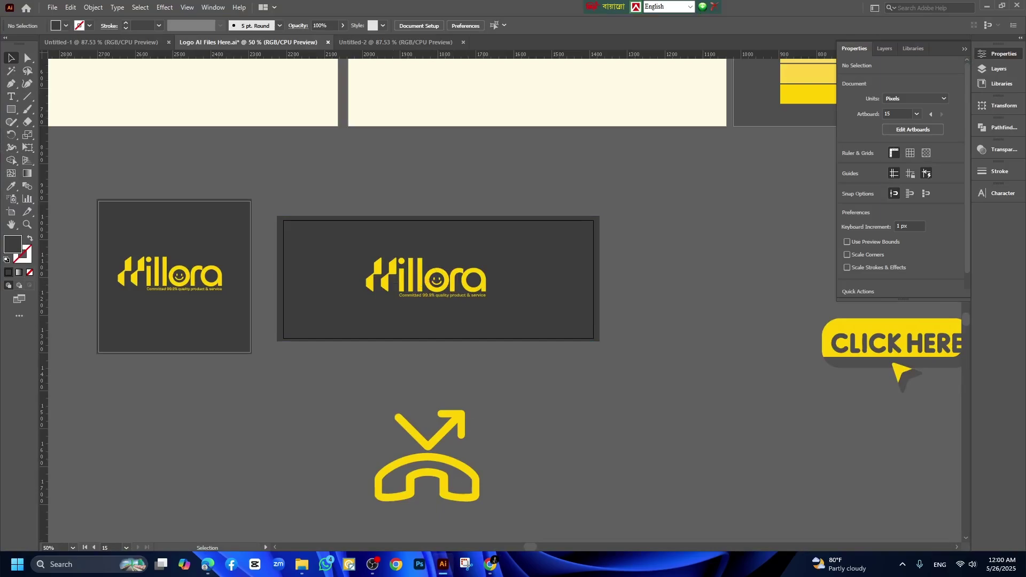
{"action": "left_click", "coordinate": [490, 565]}
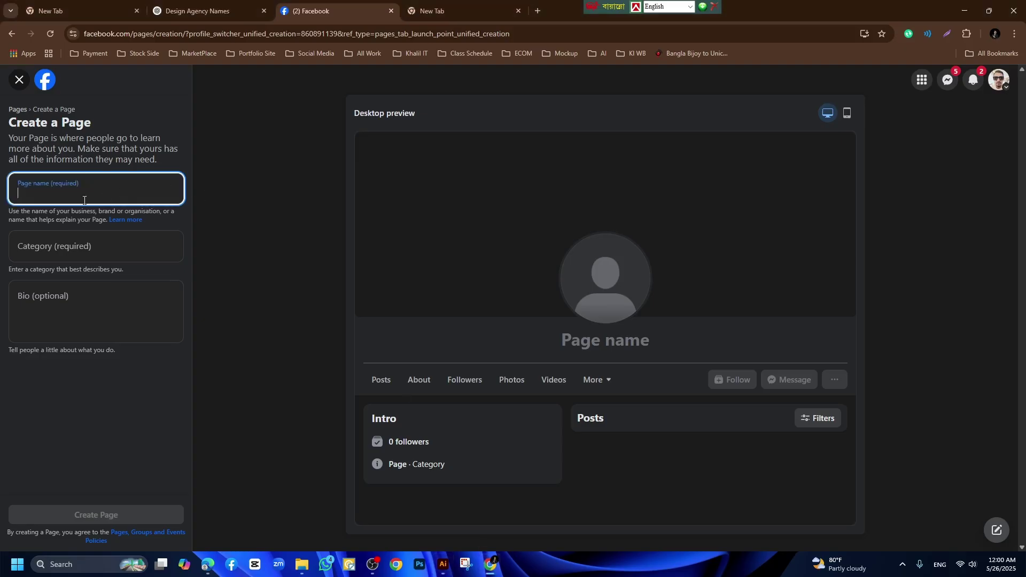
{"action": "type", "text": "Hillo"}
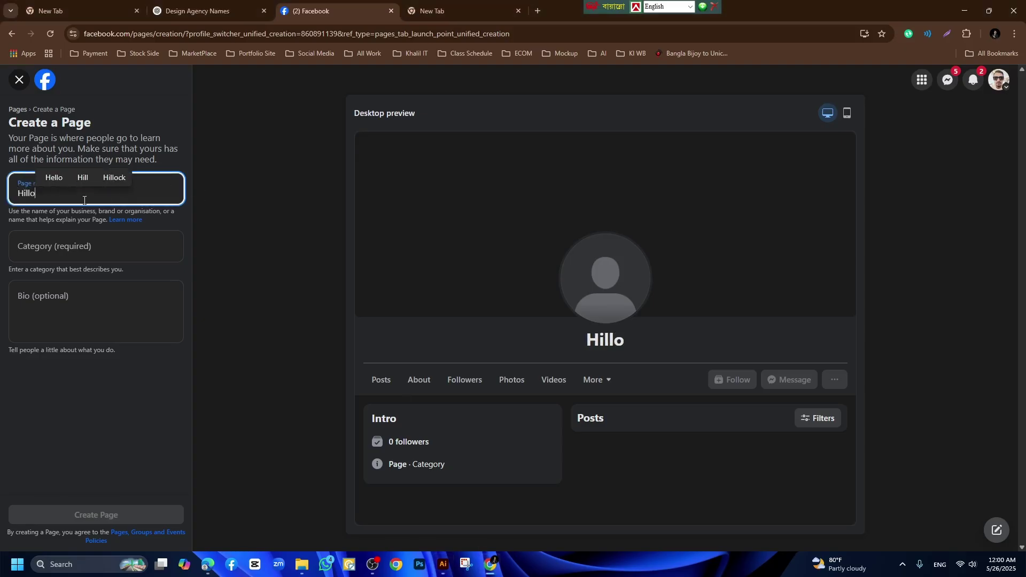
{"action": "type", "text": "ra"}
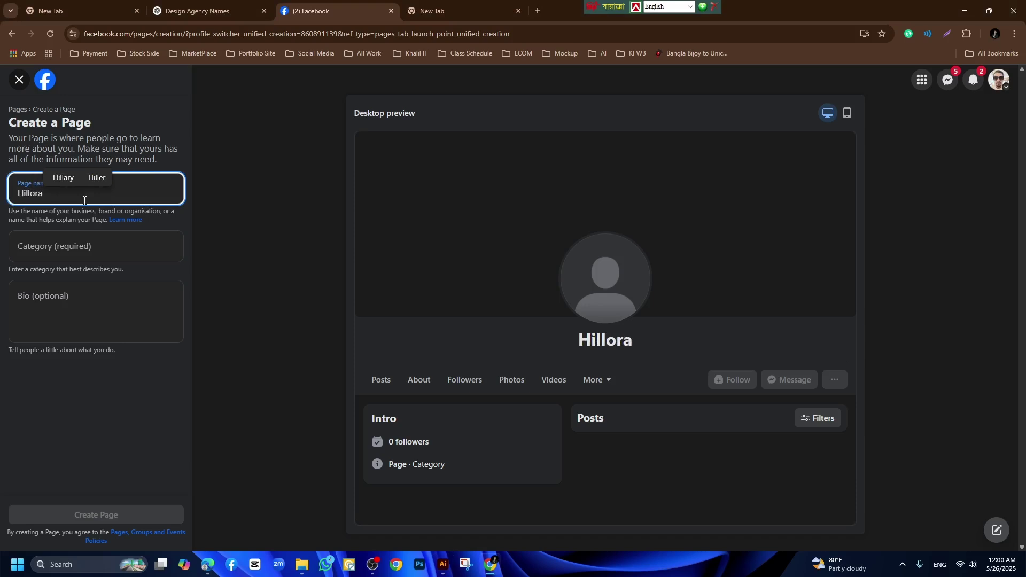
{"action": "type", "text": "-"}
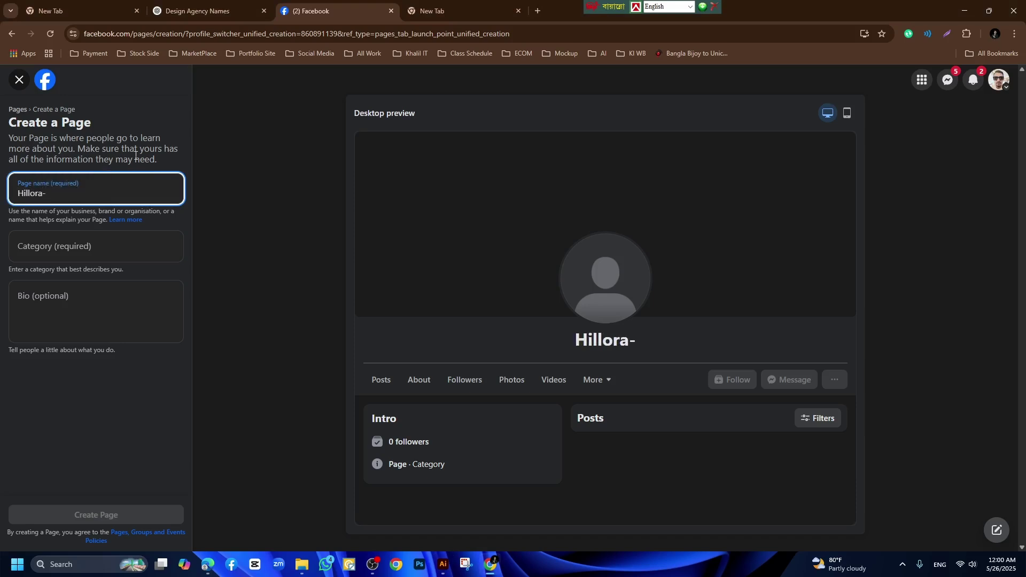
{"action": "left_click", "coordinate": [434, 12]}
{"action": "left_click", "coordinate": [239, 257]}
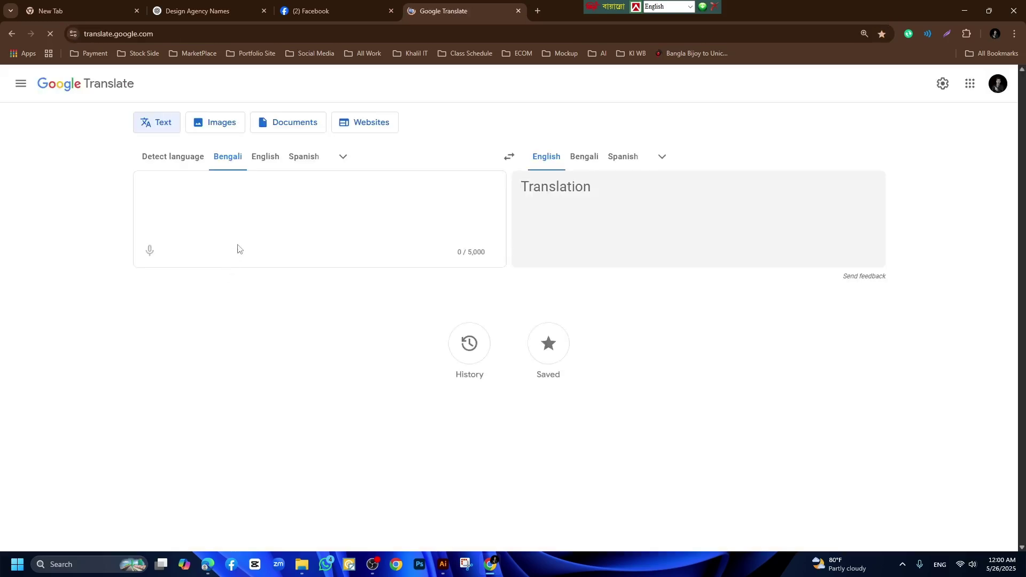
Try getting Hillora in Bengali through dictation and the suggestion হিলরা.
{"action": "left_click", "coordinate": [149, 251]}
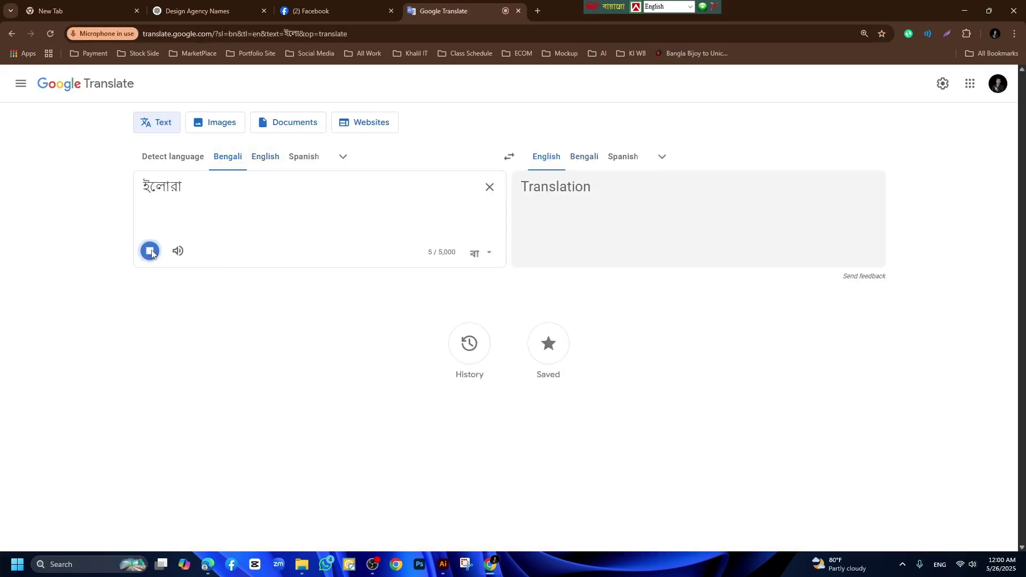
{"action": "left_click_drag", "start_coordinate": [186, 188], "coordinate": [148, 187]}
{"action": "type", "text": "hillora"}
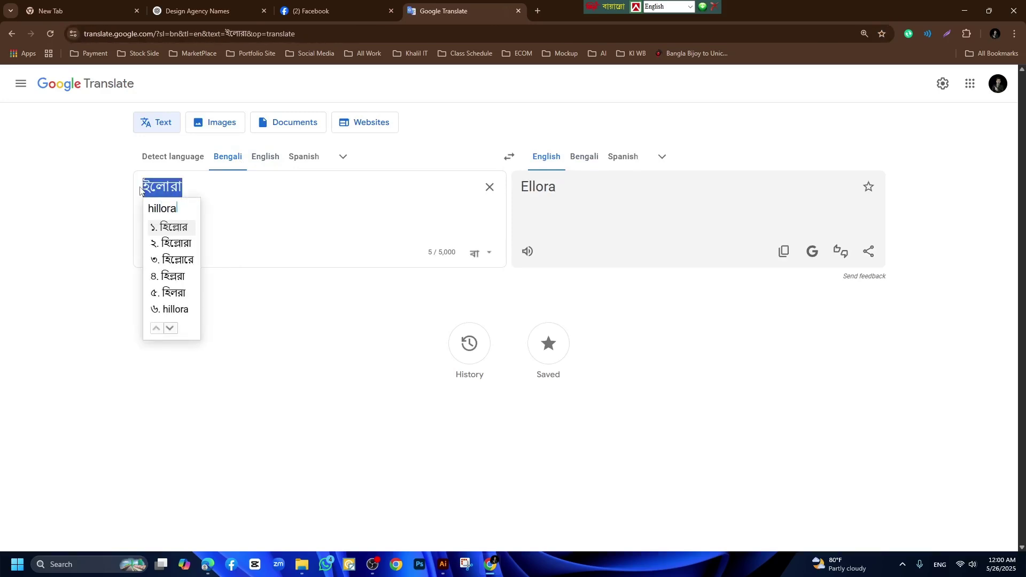
{"action": "left_click", "coordinate": [180, 294]}
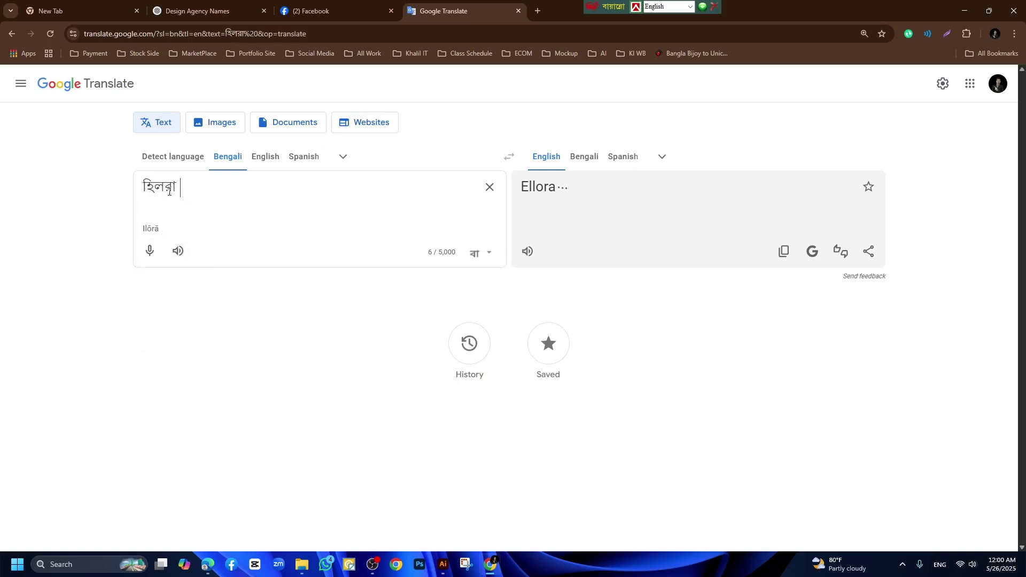
{"action": "left_click_drag", "start_coordinate": [190, 187], "coordinate": [117, 191]}
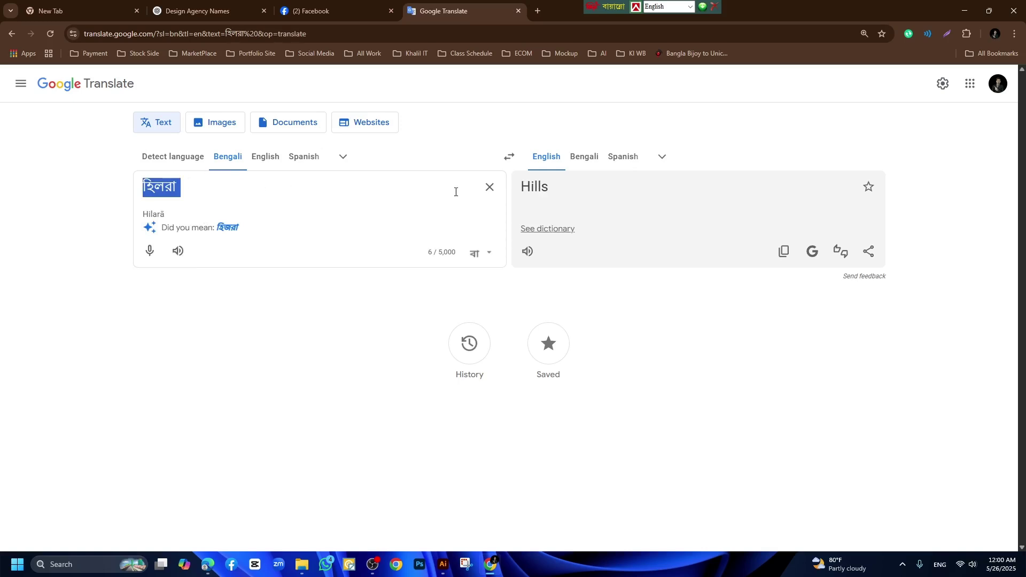
Translate English 'Hillora' into Bengali হিলোরা and copy the translation.
{"action": "left_click", "coordinate": [481, 195]}
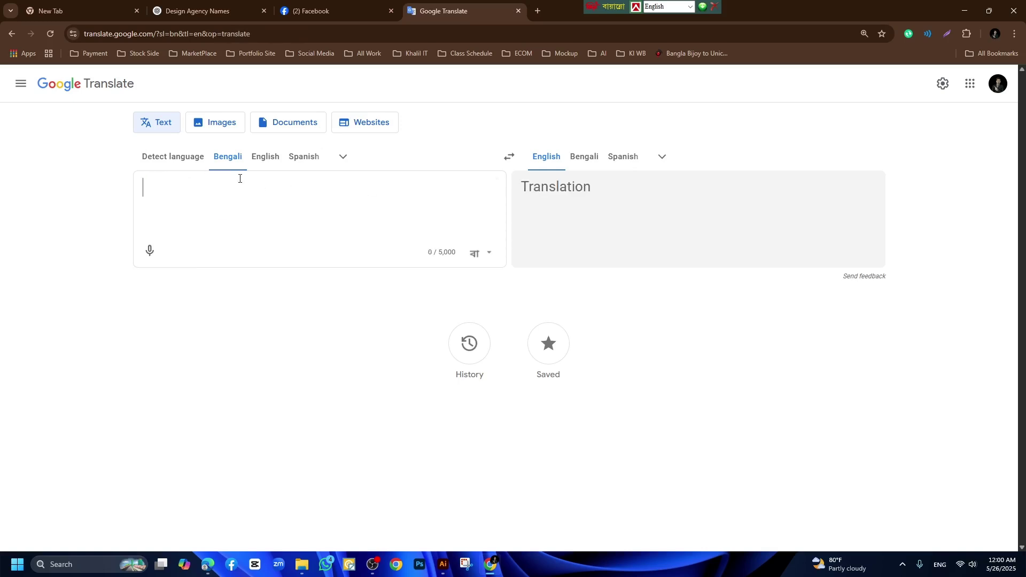
{"action": "left_click", "coordinate": [279, 164]}
{"action": "type", "text": "Hillora"}
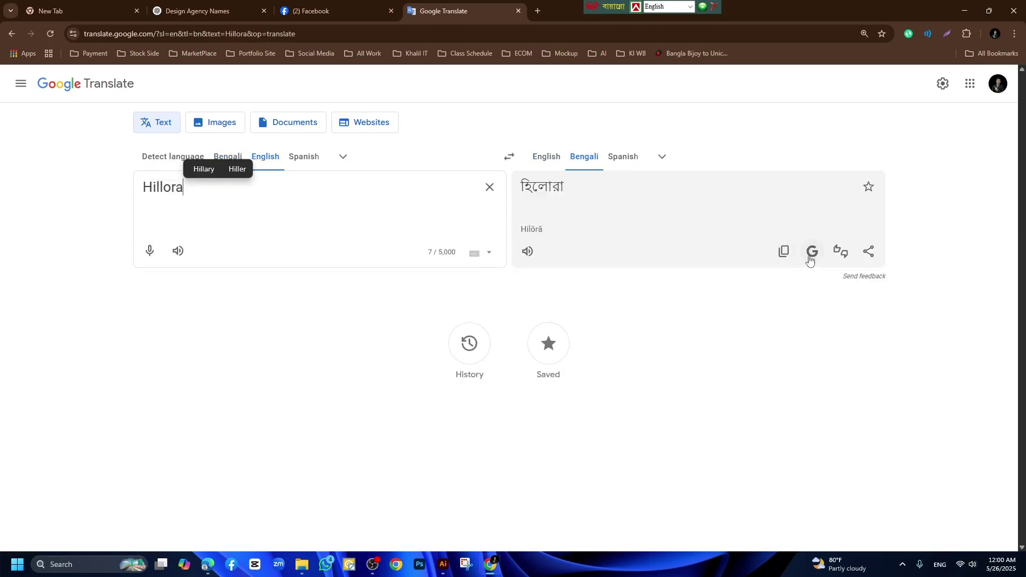
{"action": "left_click", "coordinate": [783, 251]}
Paste the Bengali হিলোরা after 'Hillora-' so the Page name reads 'Hillora-হিলোরা'.
{"action": "left_click", "coordinate": [314, 8]}
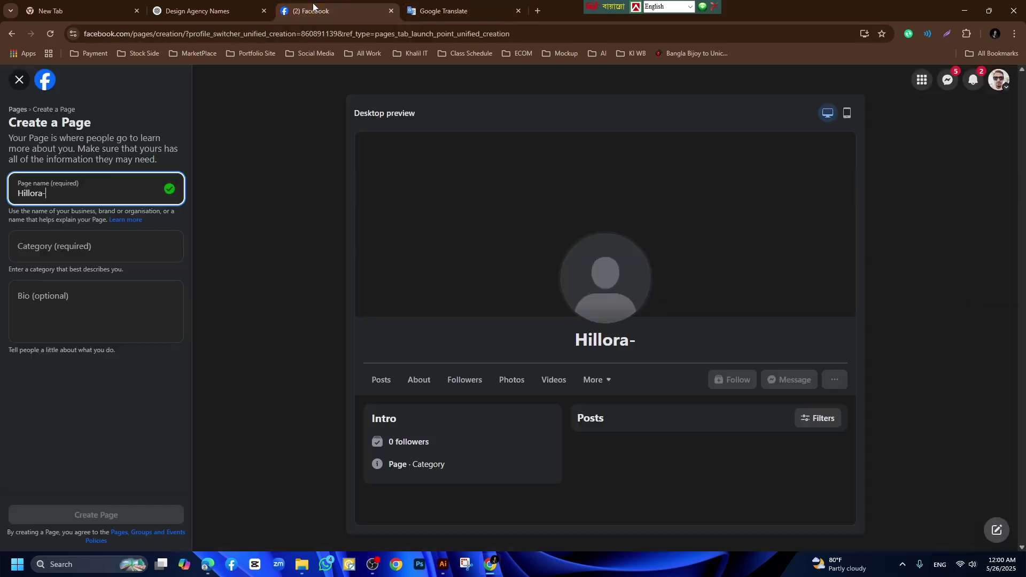
{"action": "left_click", "coordinate": [77, 198]}
{"action": "key", "text": "ctrl+v"}
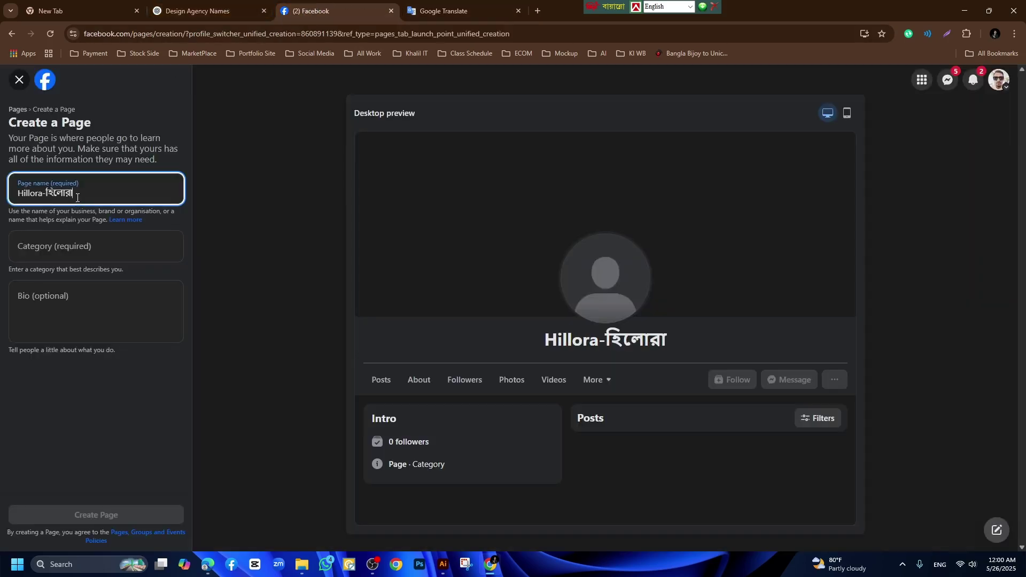
{"action": "left_click", "coordinate": [72, 248]}
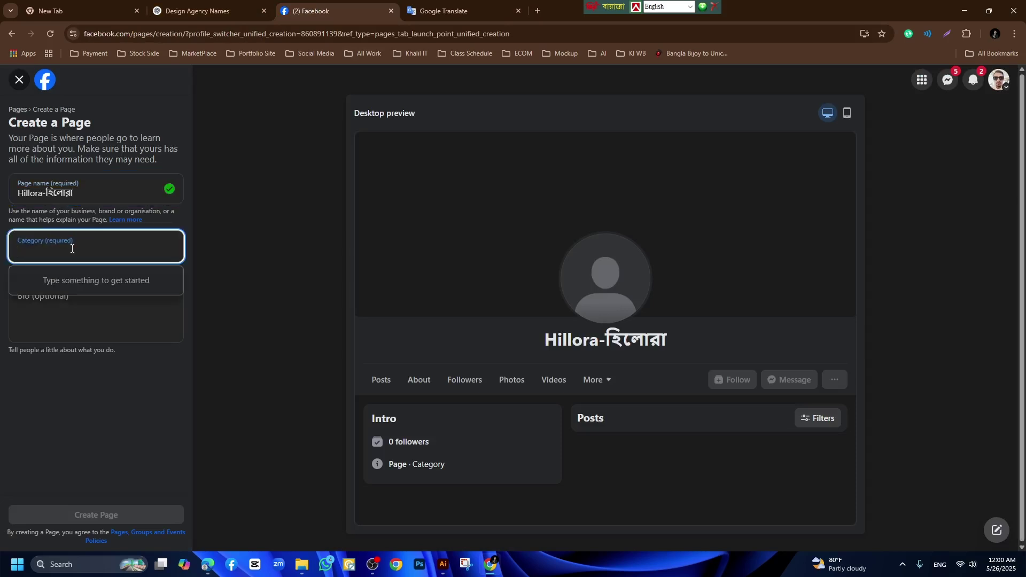
Search the Category field for 'Design' and then 'Agency'.
{"action": "left_click", "coordinate": [23, 193]}
{"action": "type", "text": "Design"}
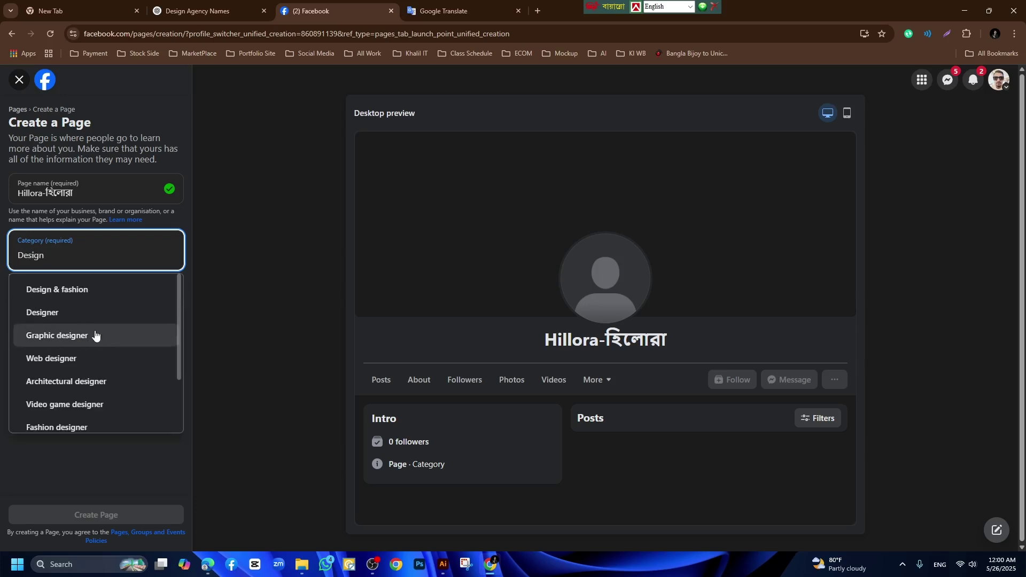
{"action": "scroll", "coordinate": [84, 374], "scroll_direction": "down", "scroll_amount": 1}
{"action": "scroll", "coordinate": [74, 342], "scroll_direction": "down", "scroll_amount": 1}
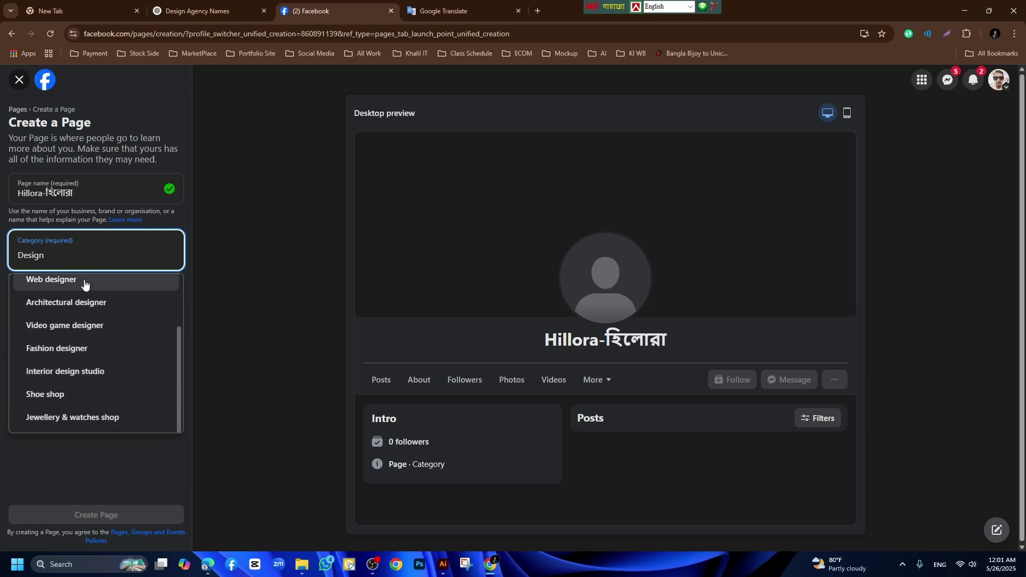
{"action": "left_click_drag", "start_coordinate": [50, 254], "coordinate": [10, 255]}
{"action": "type", "text": "Agen"}
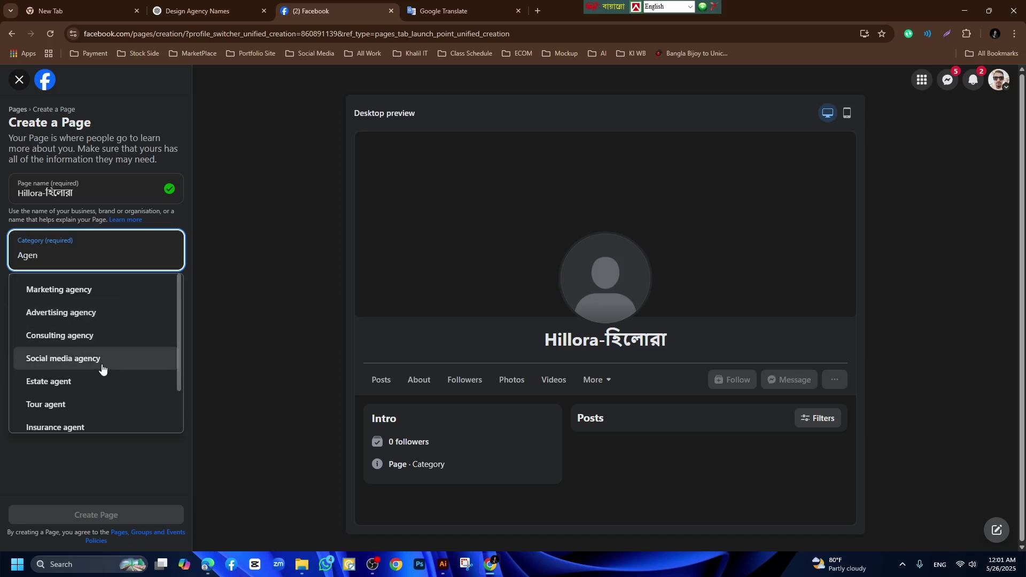
{"action": "scroll", "coordinate": [112, 360], "scroll_direction": "down", "scroll_amount": 2}
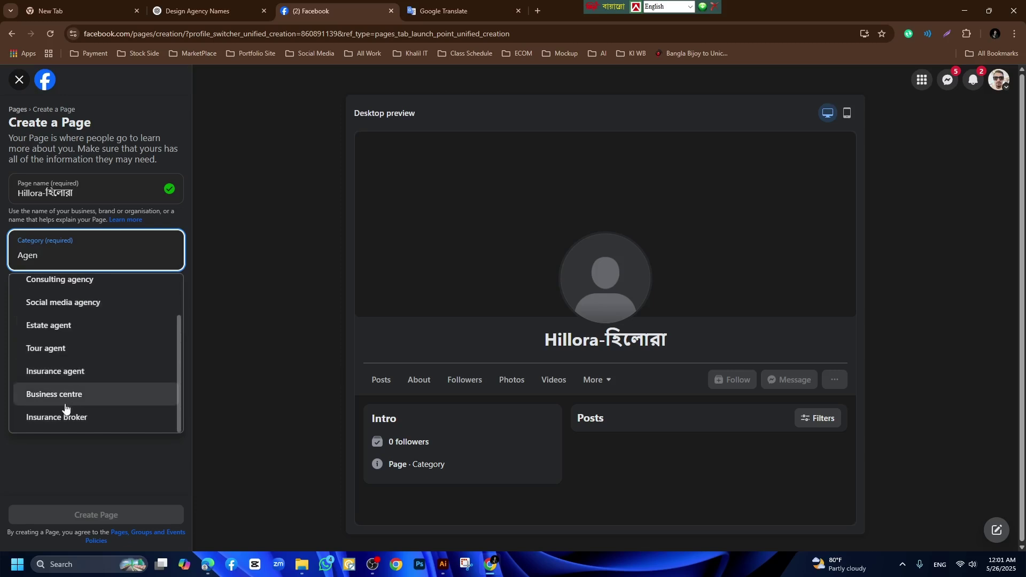
{"action": "scroll", "coordinate": [69, 380], "scroll_direction": "up", "scroll_amount": 2}
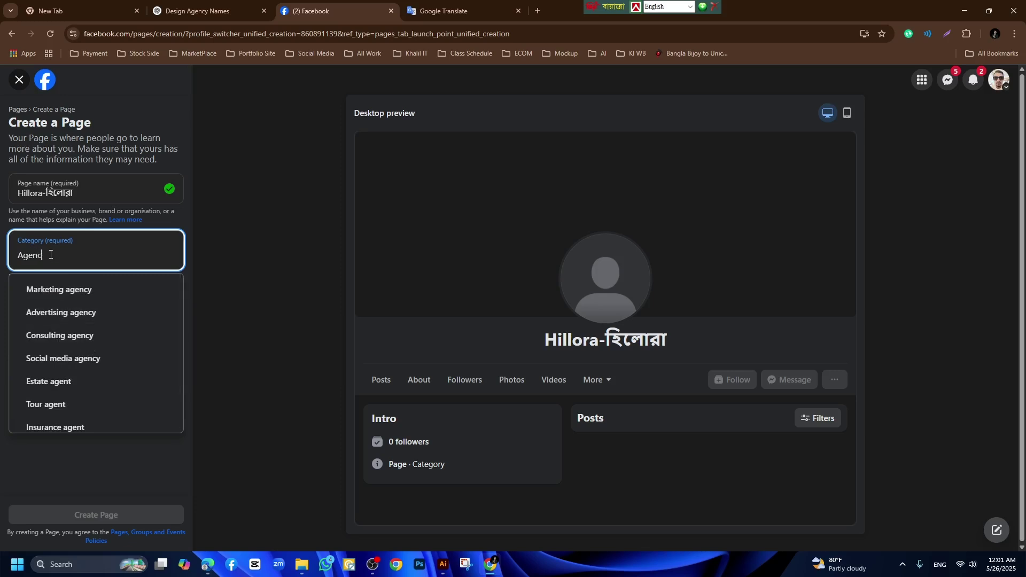
{"action": "type", "text": "y"}
{"action": "scroll", "coordinate": [73, 310], "scroll_direction": "down", "scroll_amount": 1}
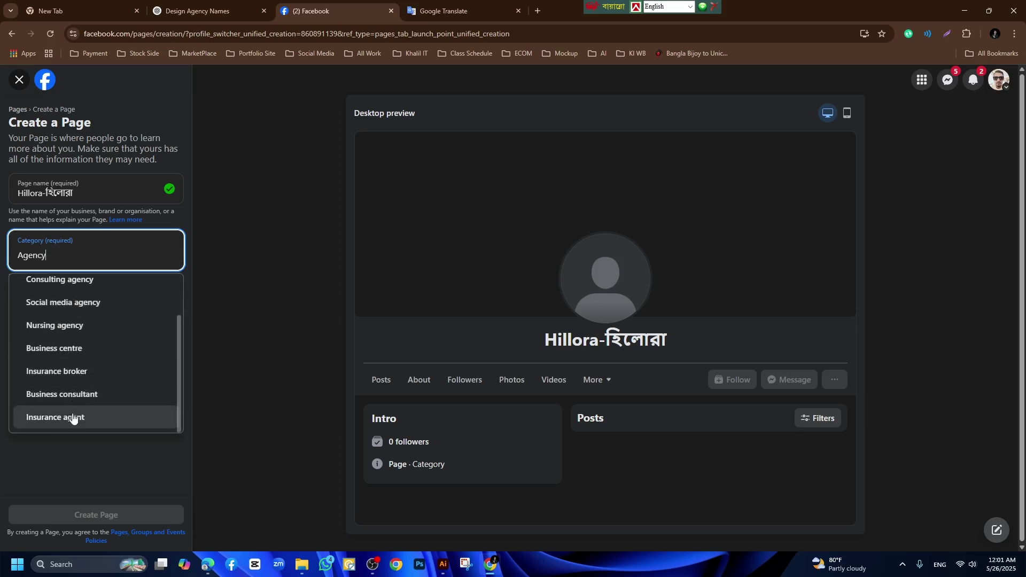
{"action": "scroll", "coordinate": [79, 374], "scroll_direction": "up", "scroll_amount": 1}
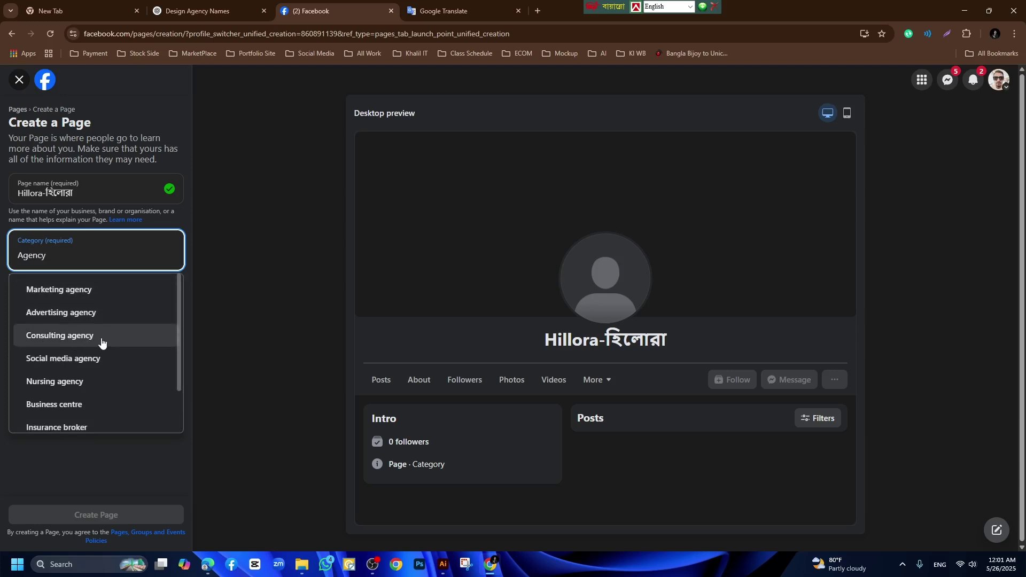
{"action": "double_click", "coordinate": [70, 257]}
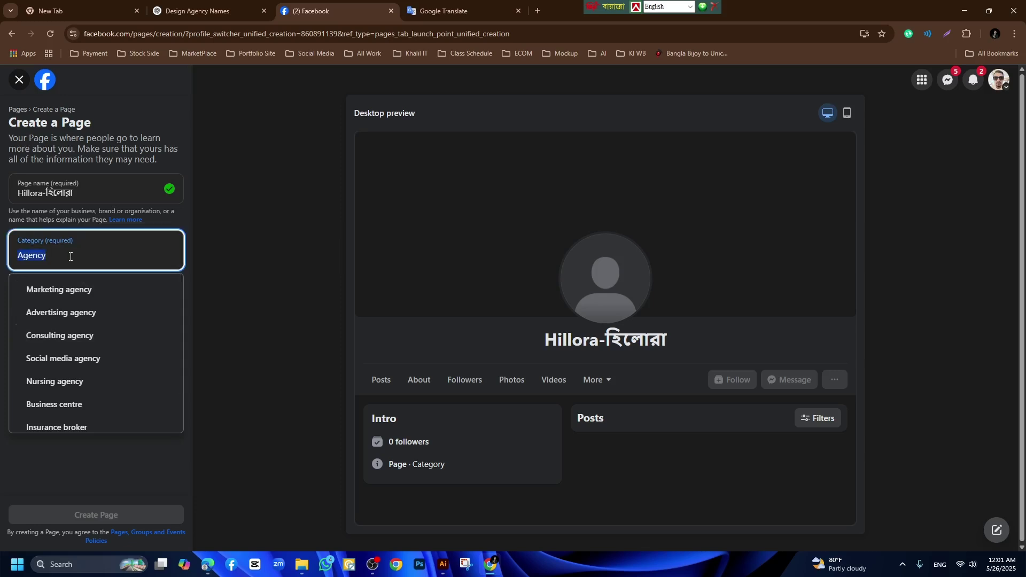
{"action": "left_click_drag", "start_coordinate": [71, 256], "coordinate": [9, 264]}
{"action": "double_click", "coordinate": [82, 257]}
After trying 'e commerce', set the category to Shopping service and copy 'Hillora' from the name.
{"action": "type", "text": "e"}
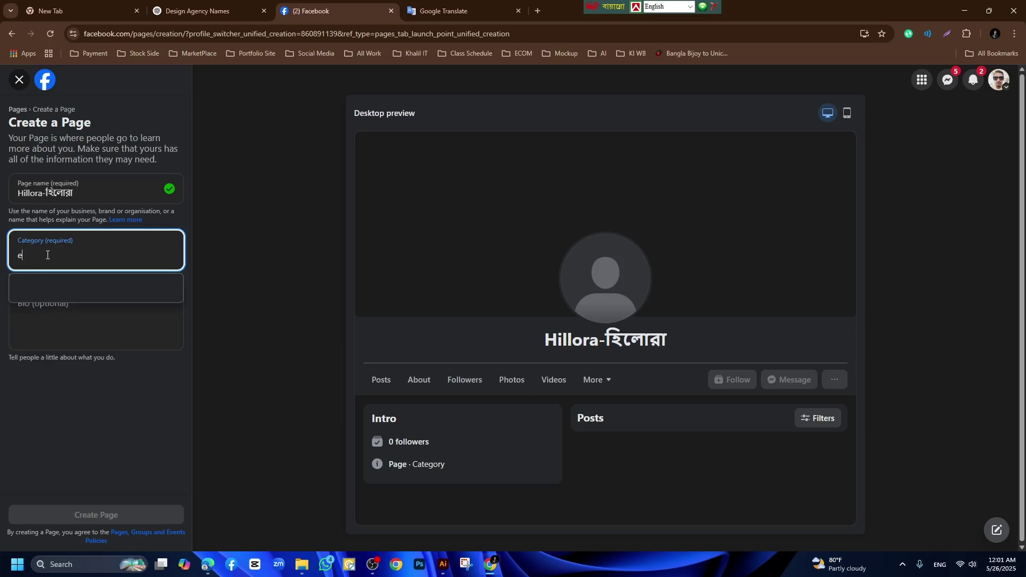
{"action": "type", "text": " coo"}
{"action": "key", "text": "BackSpace"}
{"action": "key", "text": "BackSpace"}
{"action": "key", "text": "BackSpace"}
{"action": "key", "text": "BackSpace"}
{"action": "key", "text": "BackSpace"}
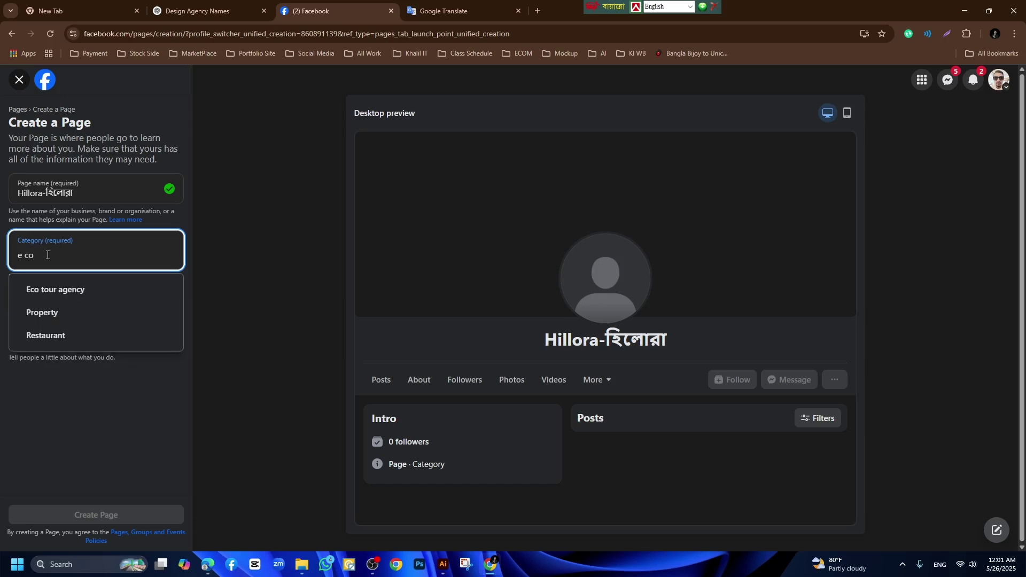
{"action": "type", "text": "comm"}
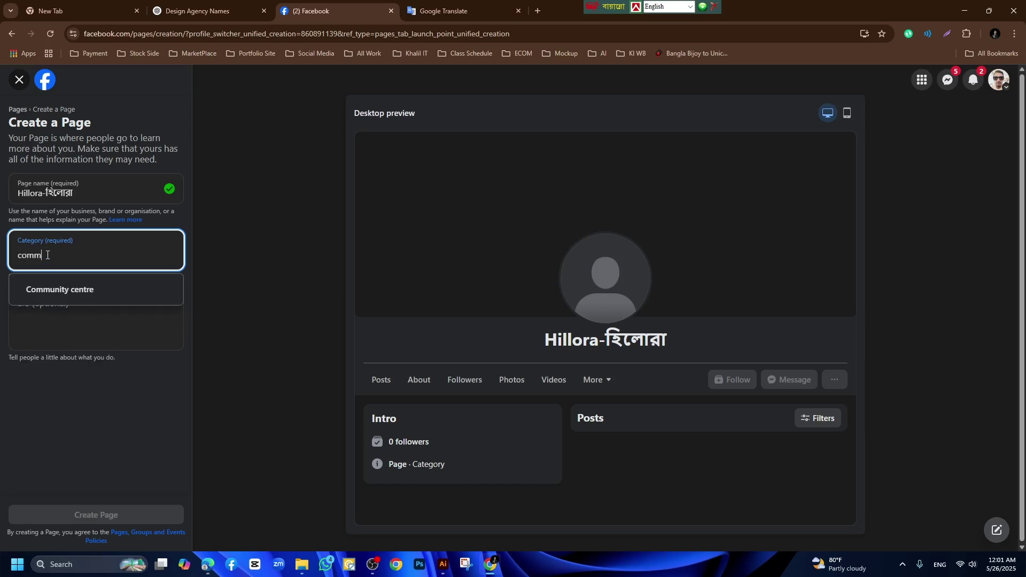
{"action": "type", "text": "erce"}
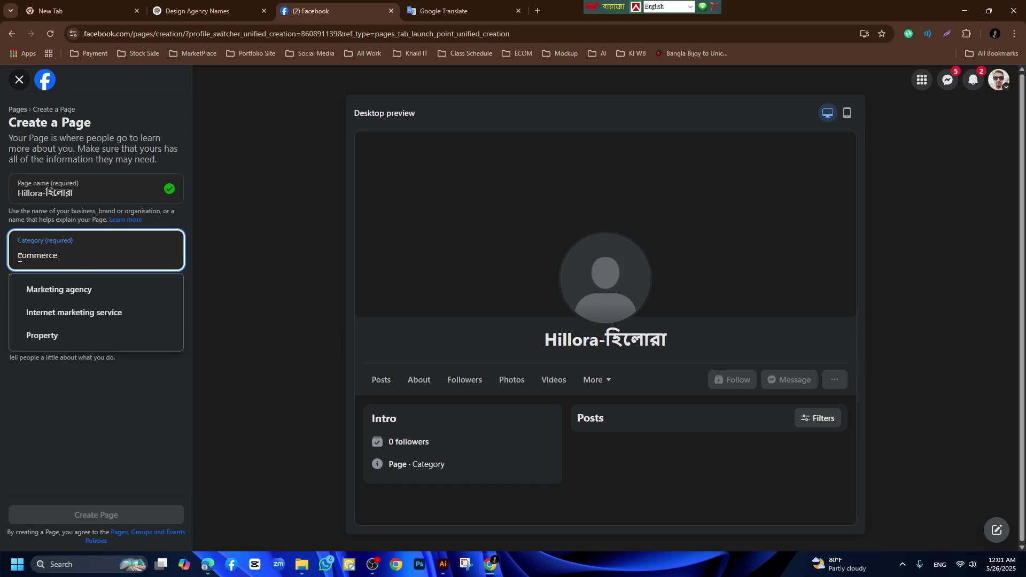
{"action": "key", "text": "Home"}
{"action": "type", "text": "e"}
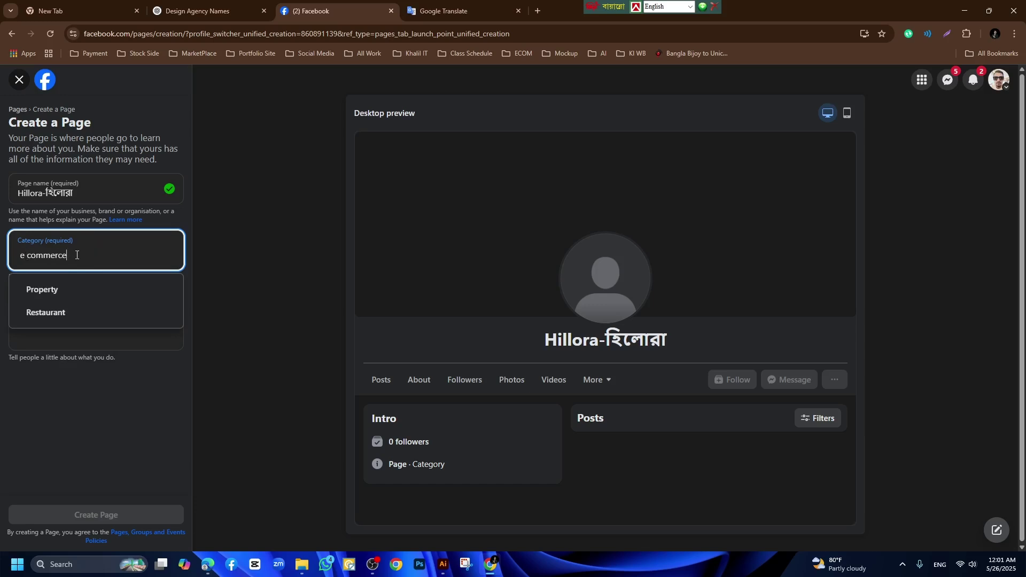
{"action": "key", "text": "ctrl+a"}
{"action": "type", "text": "S"}
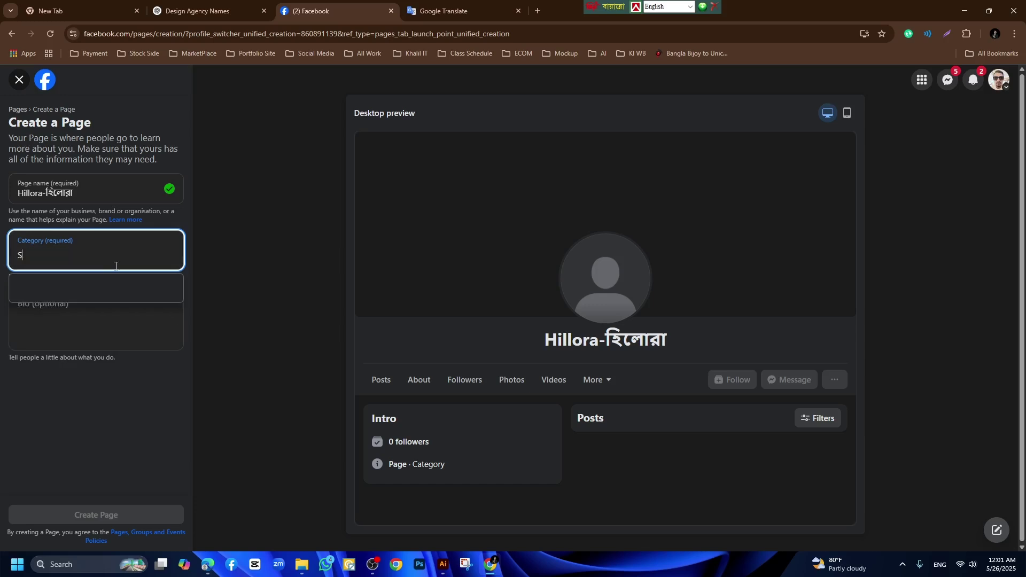
{"action": "type", "text": "hoppi"}
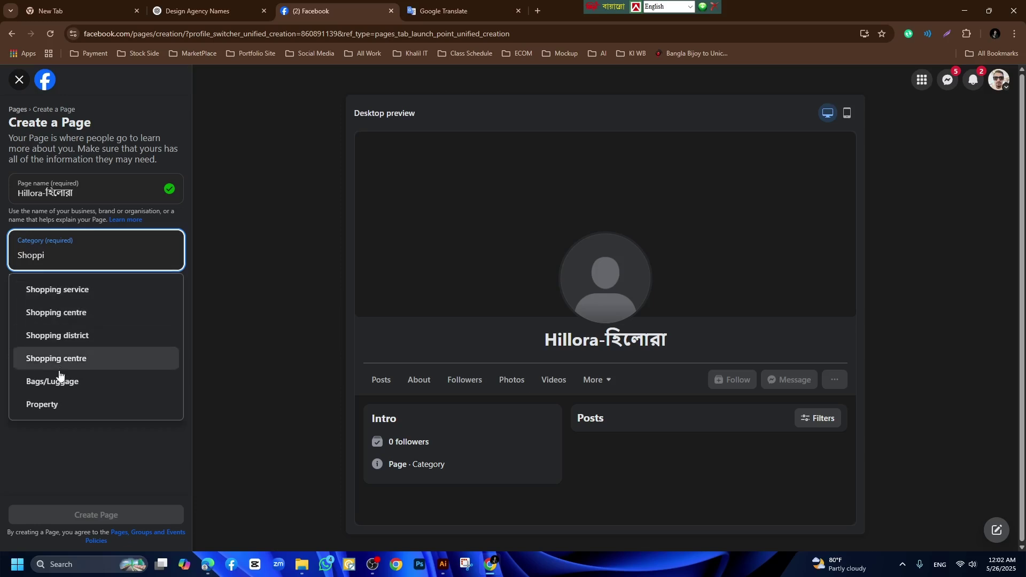
{"action": "left_click", "coordinate": [91, 296]}
{"action": "left_click", "coordinate": [67, 316]}
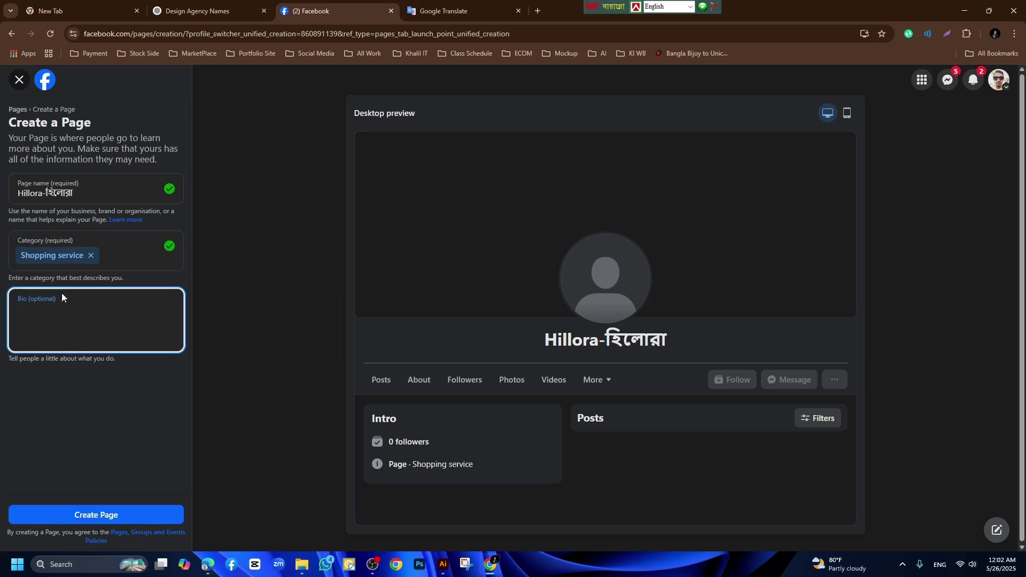
{"action": "double_click", "coordinate": [43, 193]}
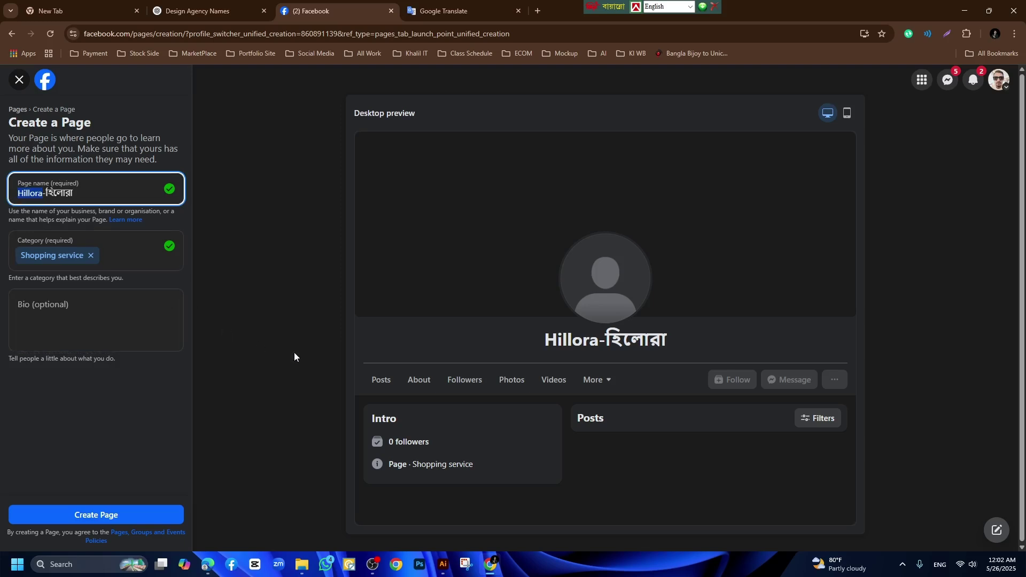
{"action": "left_click", "coordinate": [215, 5]}
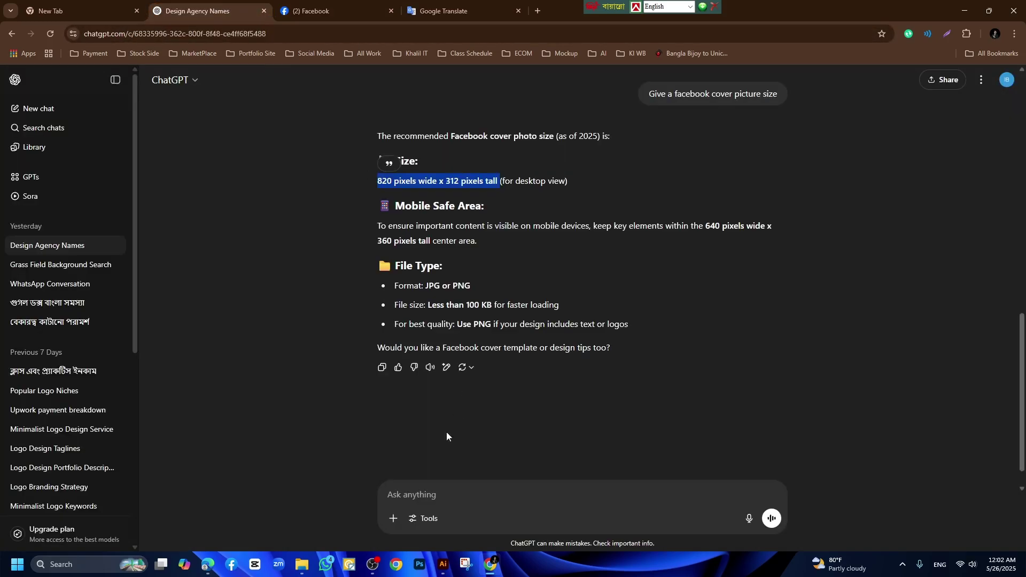
Ask ChatGPT for a short Facebook bio for Hillora, an e-commerce company.
{"action": "left_click", "coordinate": [415, 494]}
{"action": "key", "text": "ctrl+v"}
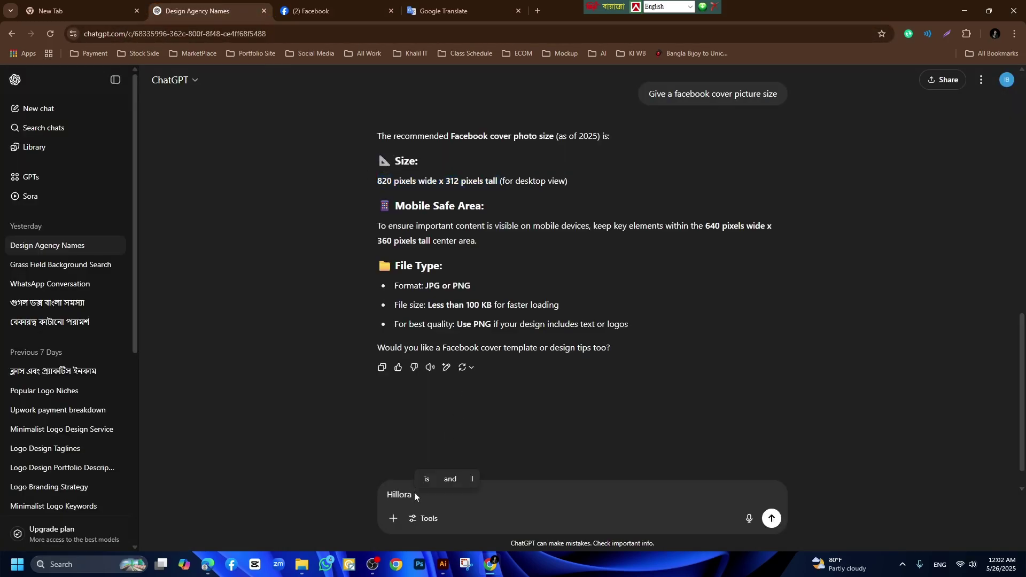
{"action": "type", "text": "this a "}
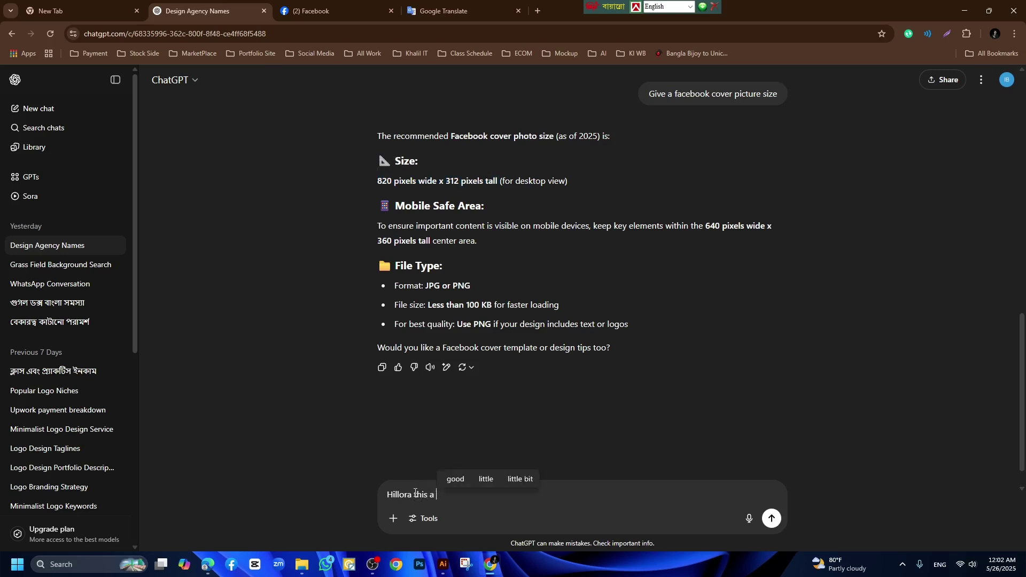
{"action": "type", "text": "e coo"}
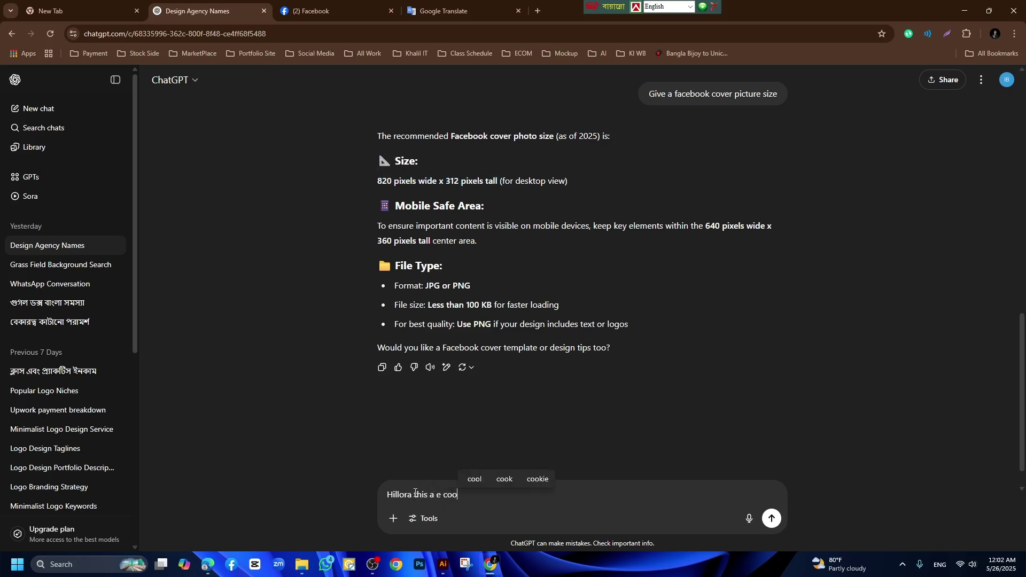
{"action": "key", "text": "BackSpace"}
{"action": "type", "text": "mme"}
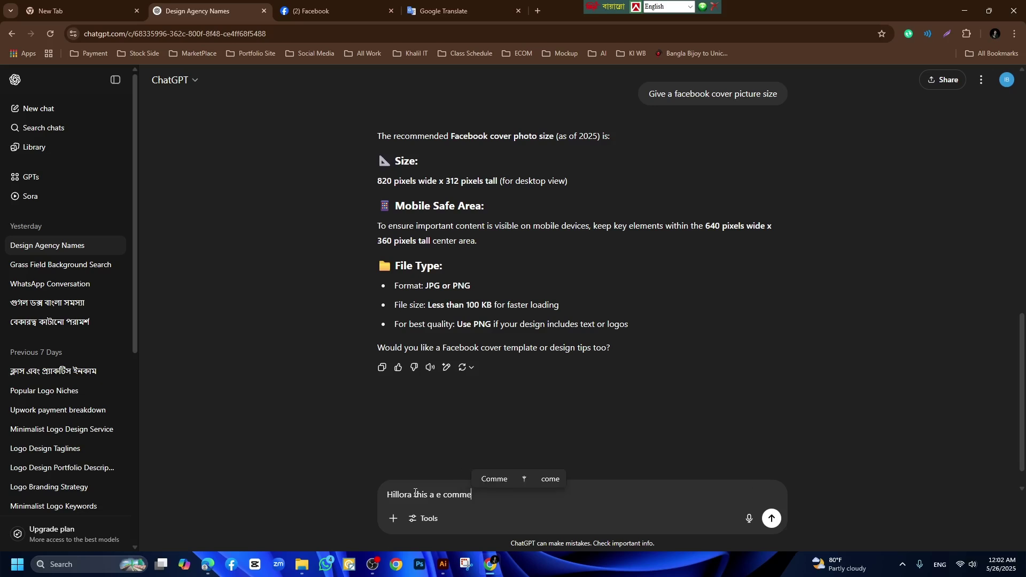
{"action": "type", "text": "rce c"}
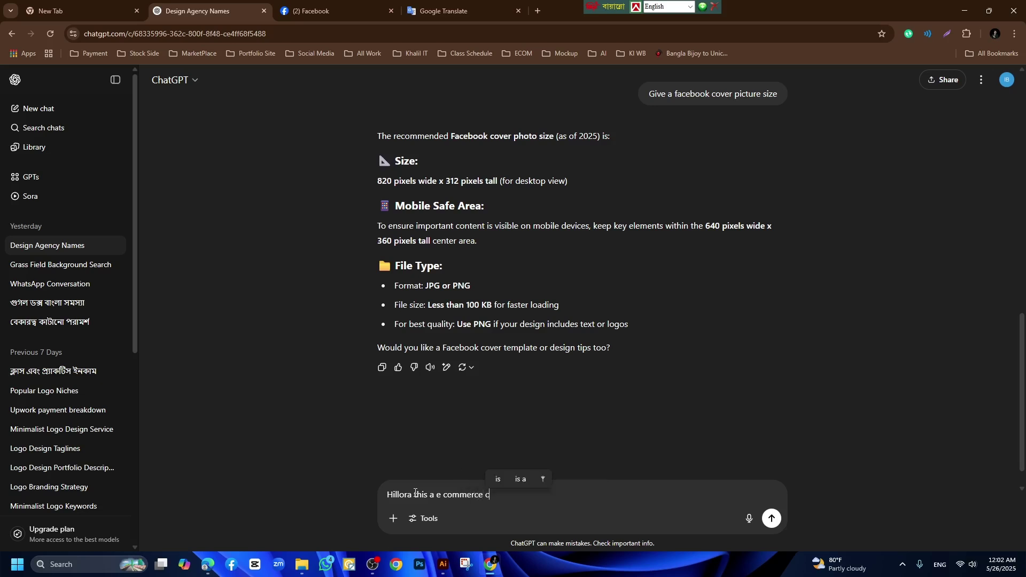
{"action": "type", "text": "ompnc"}
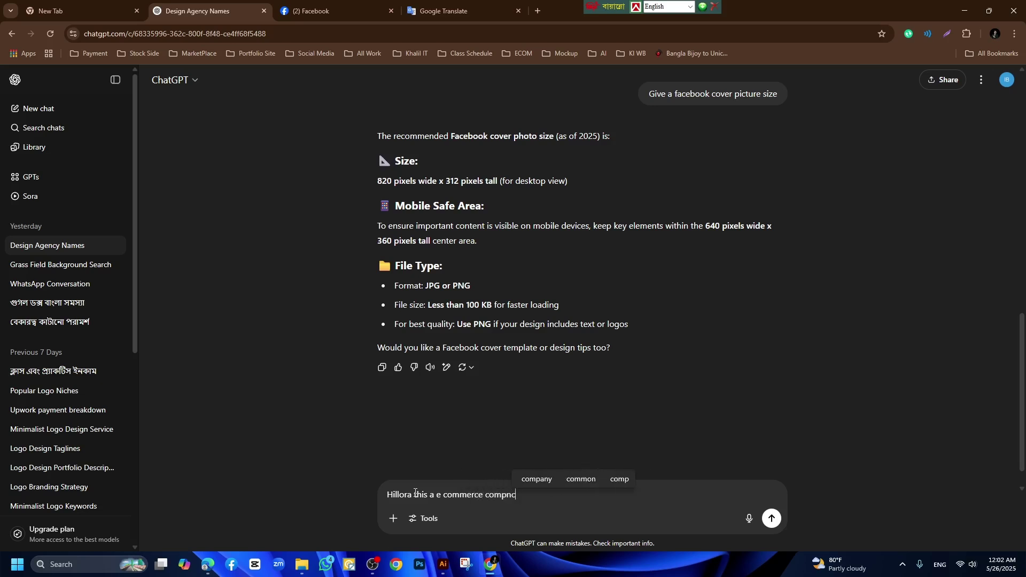
{"action": "key", "text": "BackSpace"}
{"action": "key", "text": "BackSpace"}
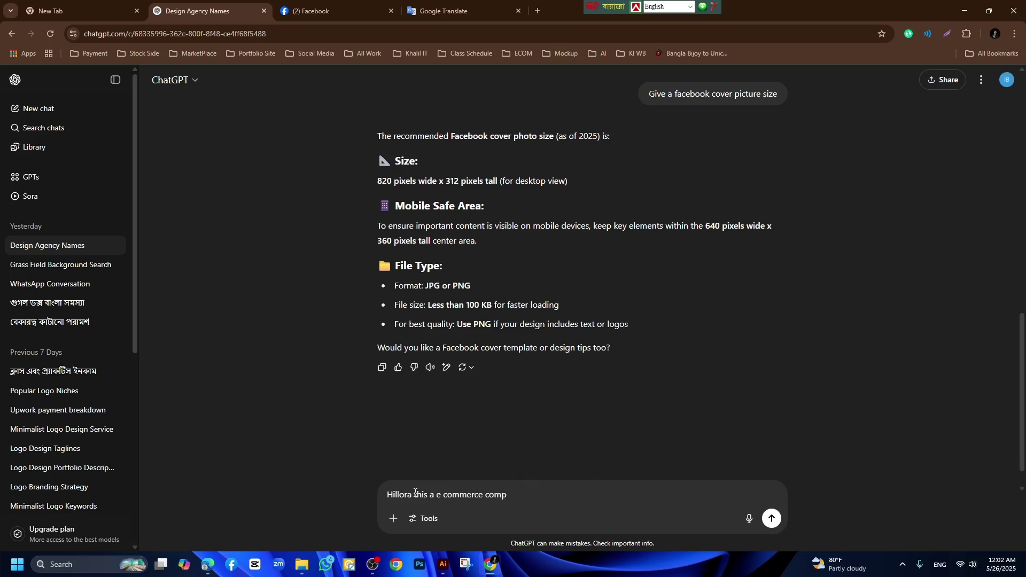
{"action": "type", "text": "any so "}
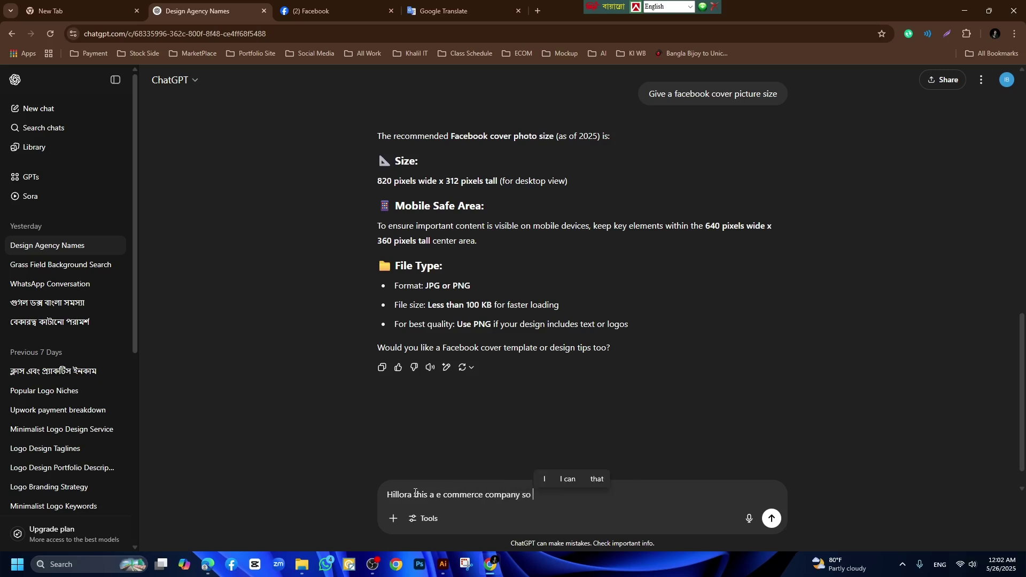
{"action": "type", "text": "gave a"}
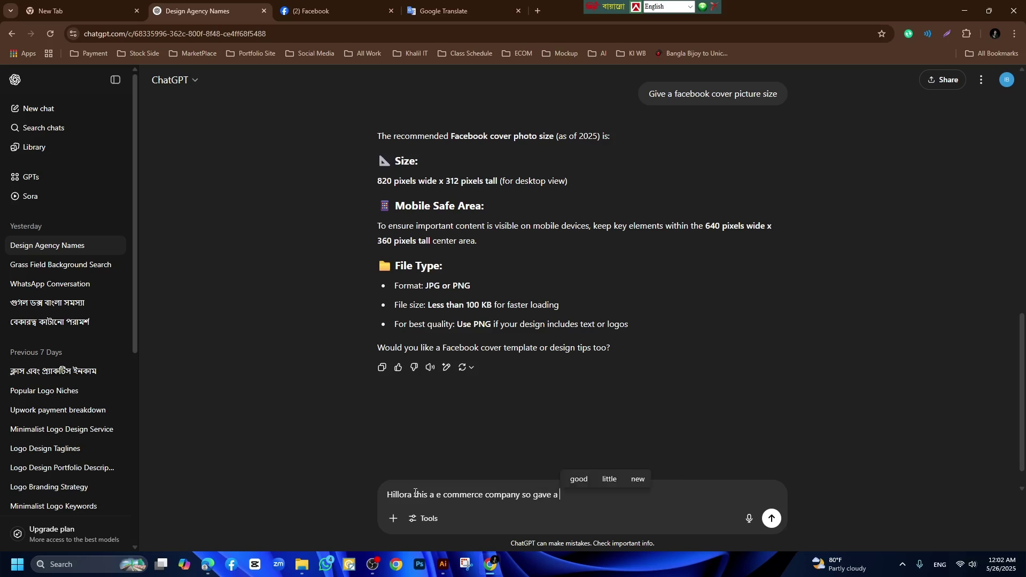
{"action": "key", "text": "BackSpace"}
{"action": "key", "text": "BackSpace"}
{"action": "key", "text": "BackSpace"}
{"action": "key", "text": "BackSpace"}
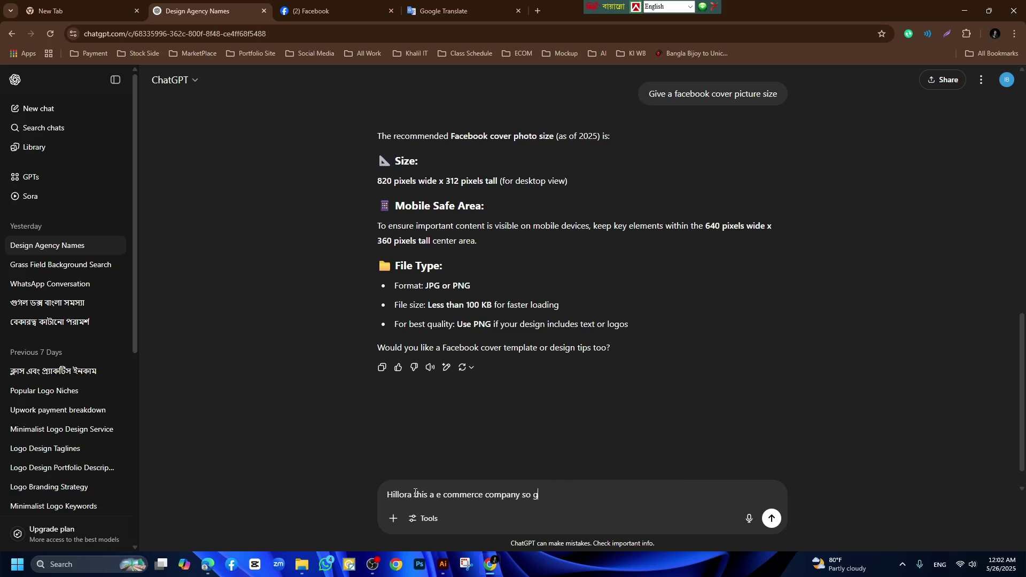
{"action": "type", "text": "ive a "}
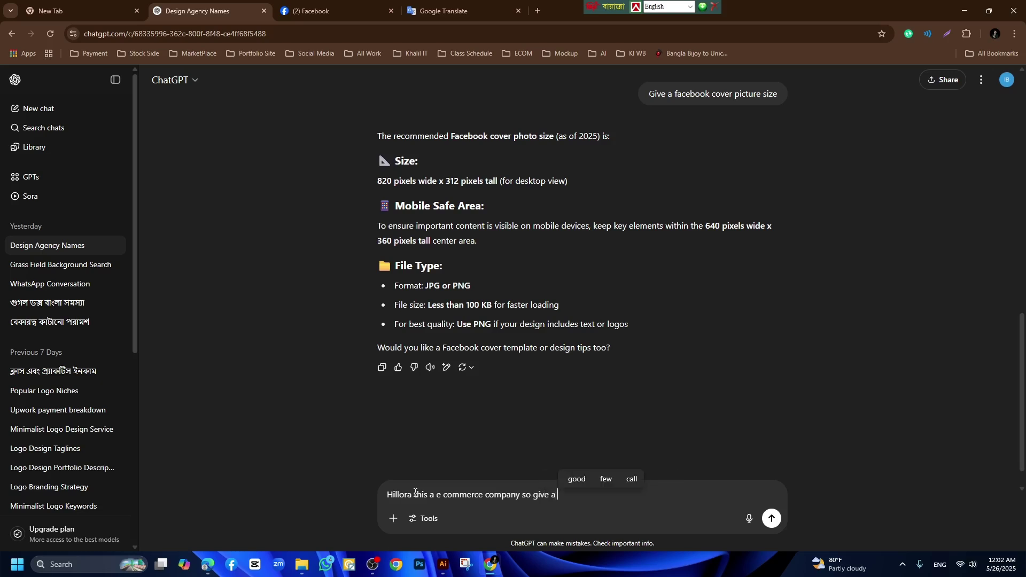
{"action": "type", "text": "short bio"}
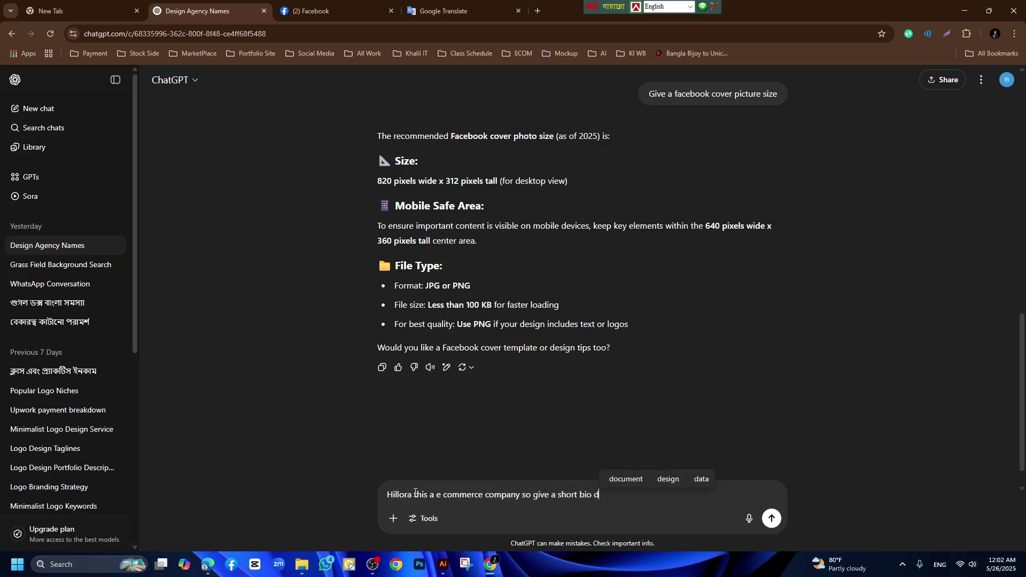
{"action": "type", "text": " for "}
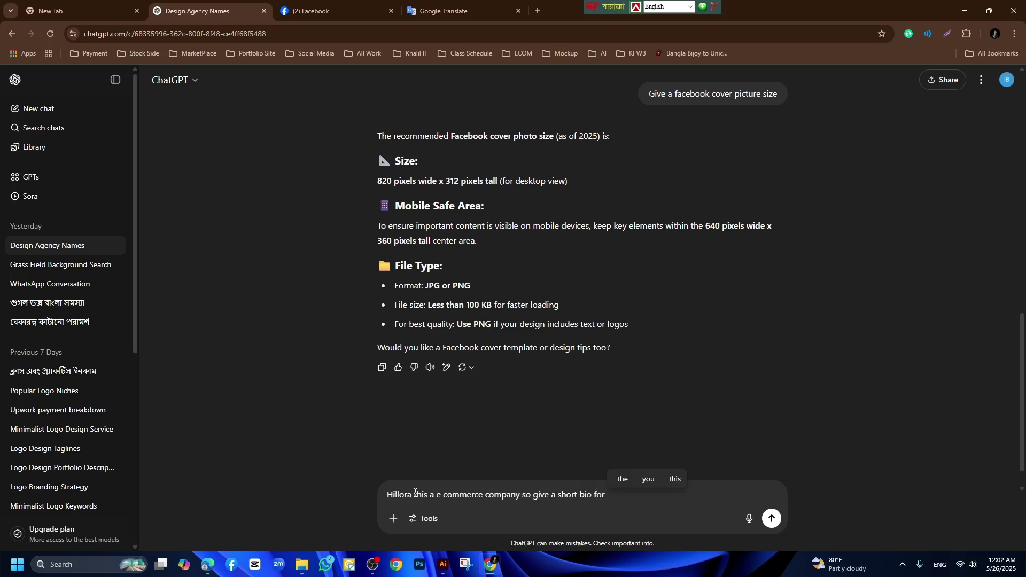
{"action": "type", "text": "my faceb"}
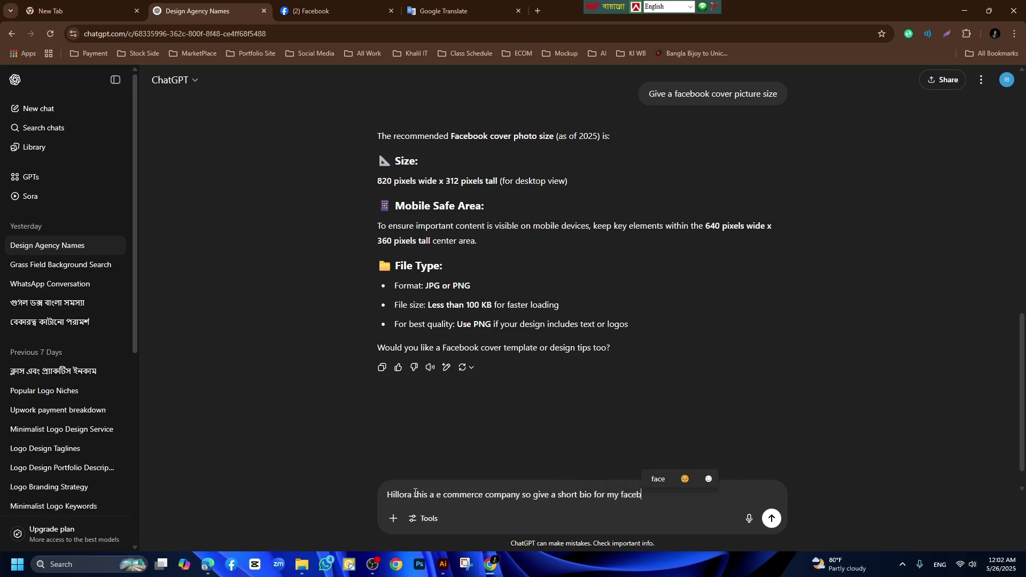
{"action": "type", "text": "ook pages"}
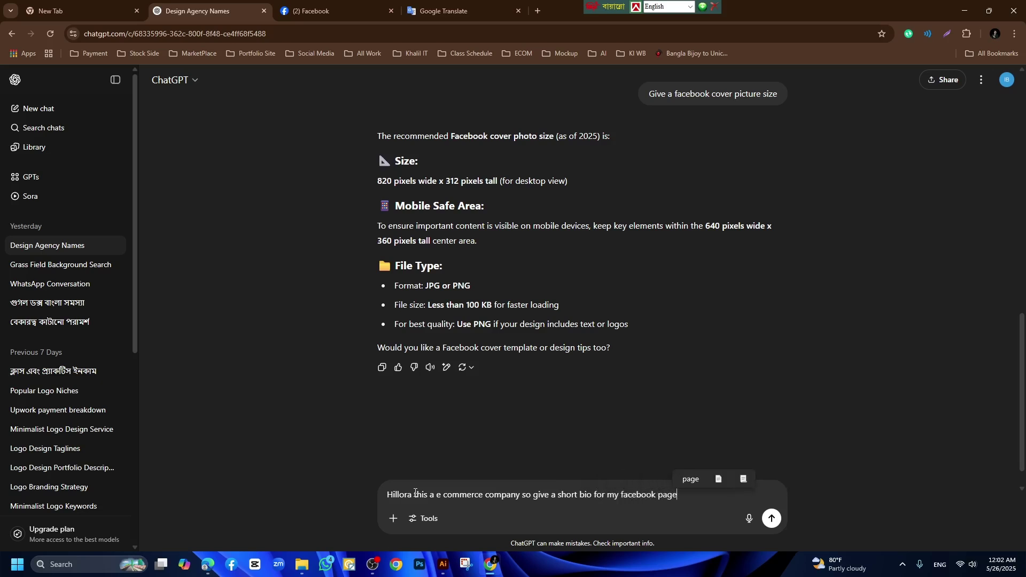
{"action": "left_click", "coordinate": [772, 520]}
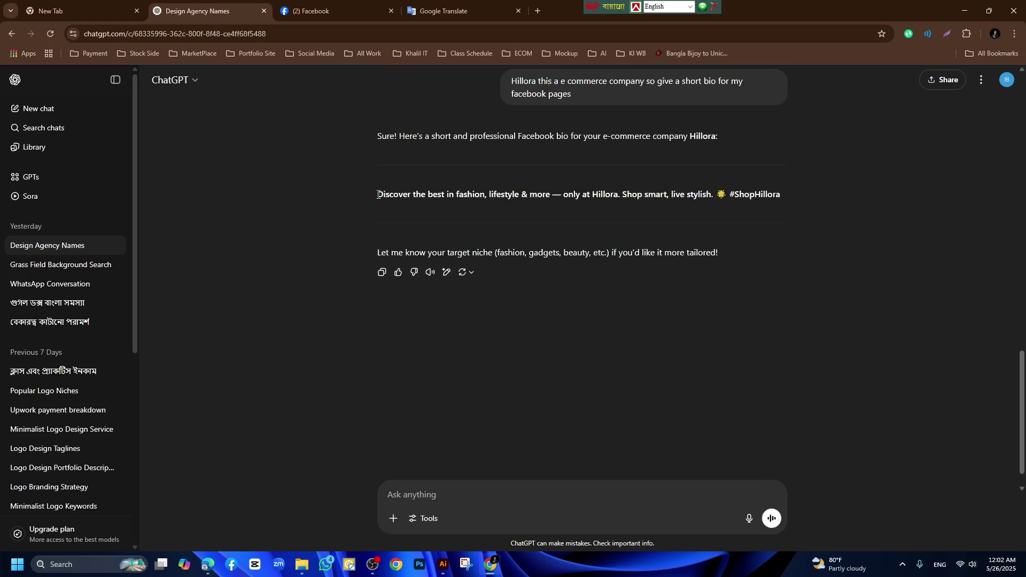
Copy the suggested bio line 'Discover the best in fashion, lifestyle & more…'.
{"action": "mouse_move", "coordinate": [377, 195]}
{"action": "left_mouse_down"}
{"action": "mouse_move", "coordinate": [781, 196]}
{"action": "mouse_move", "coordinate": [377, 194]}
{"action": "left_mouse_up"}
{"action": "right_click", "coordinate": [752, 196]}
{"action": "left_click", "coordinate": [782, 206]}
{"action": "right_click", "coordinate": [406, 205]}
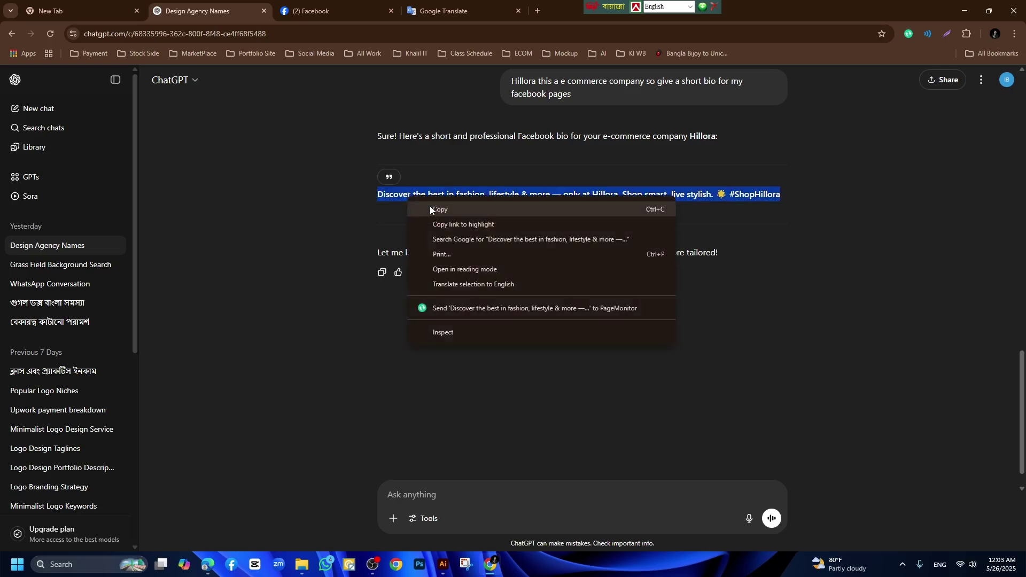
{"action": "left_click", "coordinate": [468, 210]}
Paste the ChatGPT bio into the Bio field and create the Hillora-হিলোরা Page.
{"action": "left_click", "coordinate": [315, 11]}
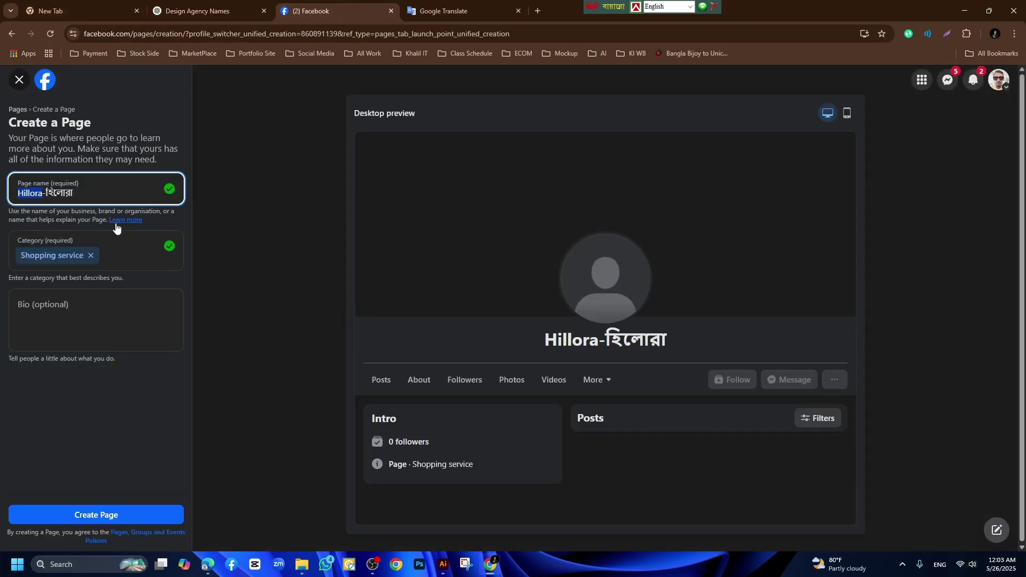
{"action": "left_click", "coordinate": [59, 305]}
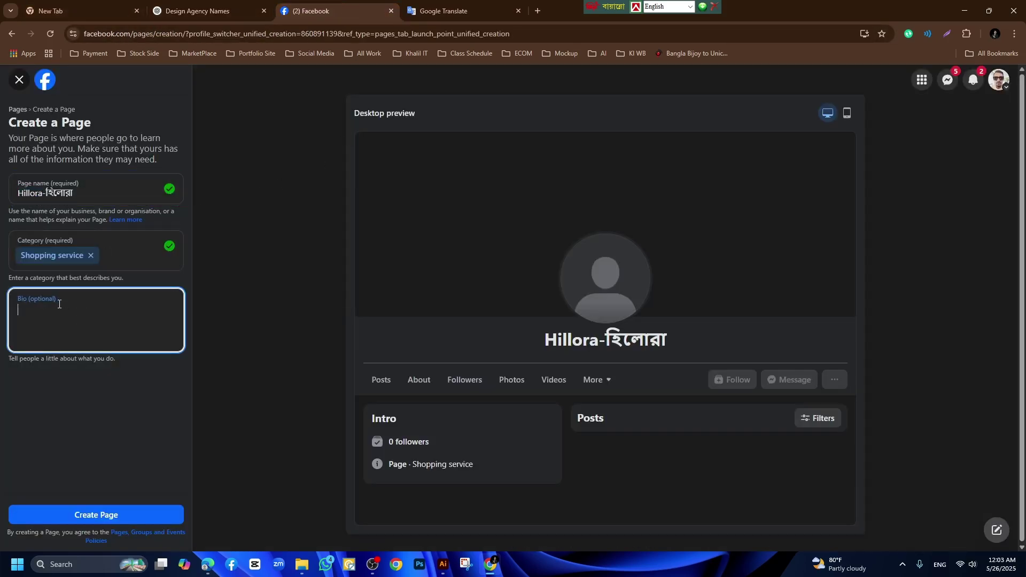
{"action": "key", "text": "ctrl+v"}
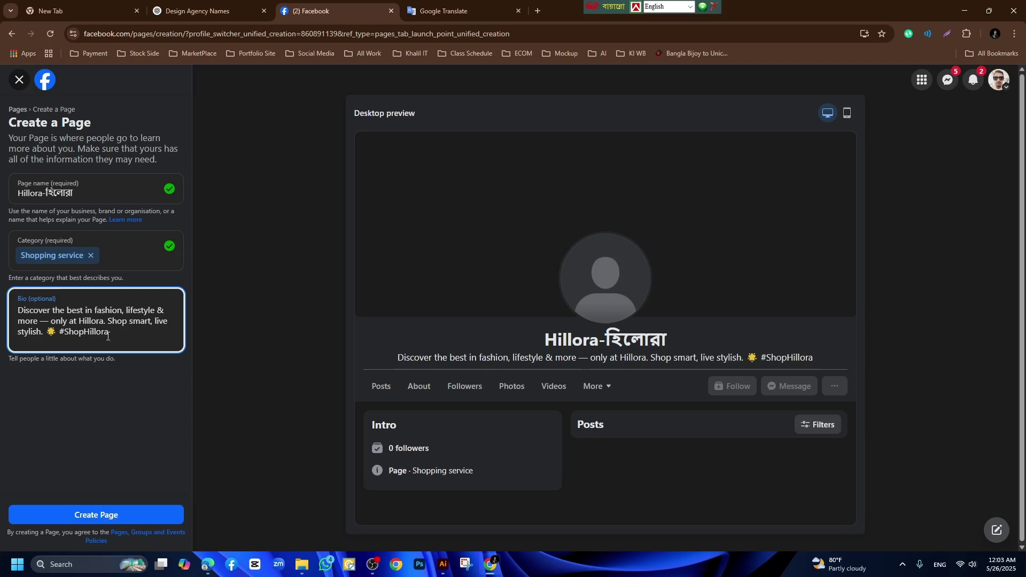
{"action": "left_click", "coordinate": [103, 516]}
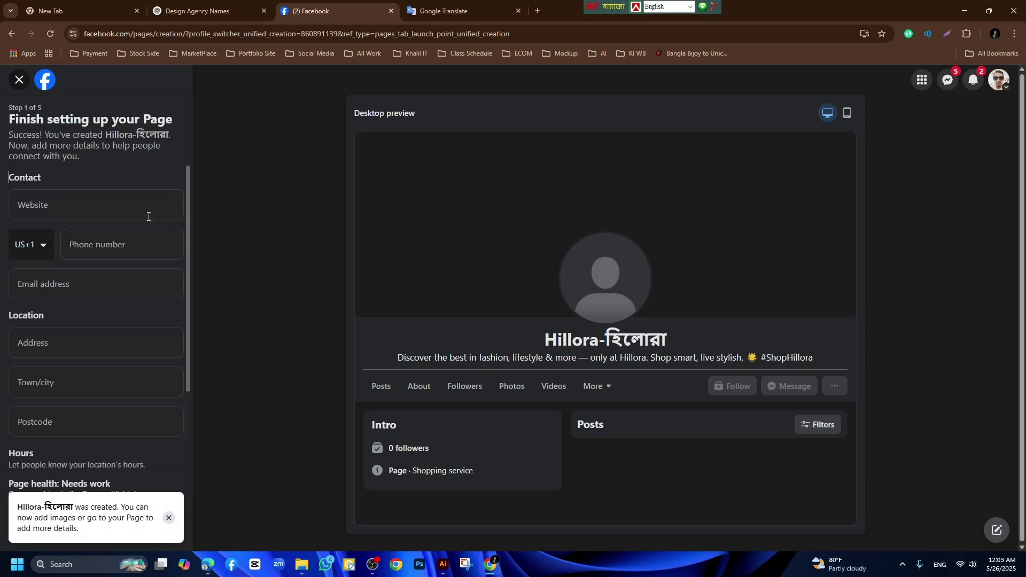
Set the phone country code to Bangladesh +880 and enter the contact phone number.
{"action": "left_click", "coordinate": [56, 203]}
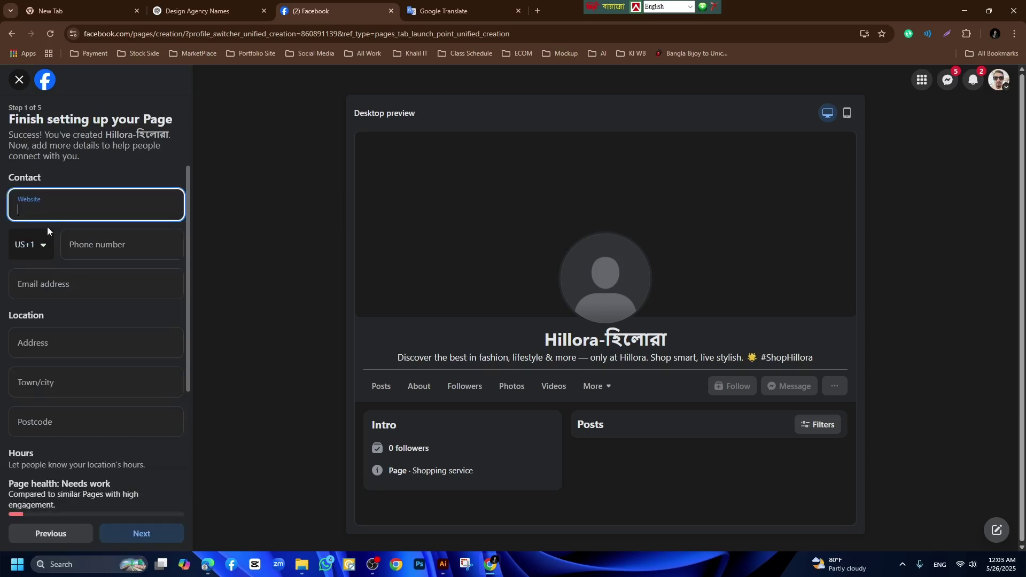
{"action": "left_click", "coordinate": [40, 244]}
{"action": "scroll", "coordinate": [80, 382], "scroll_direction": "down", "scroll_amount": 7}
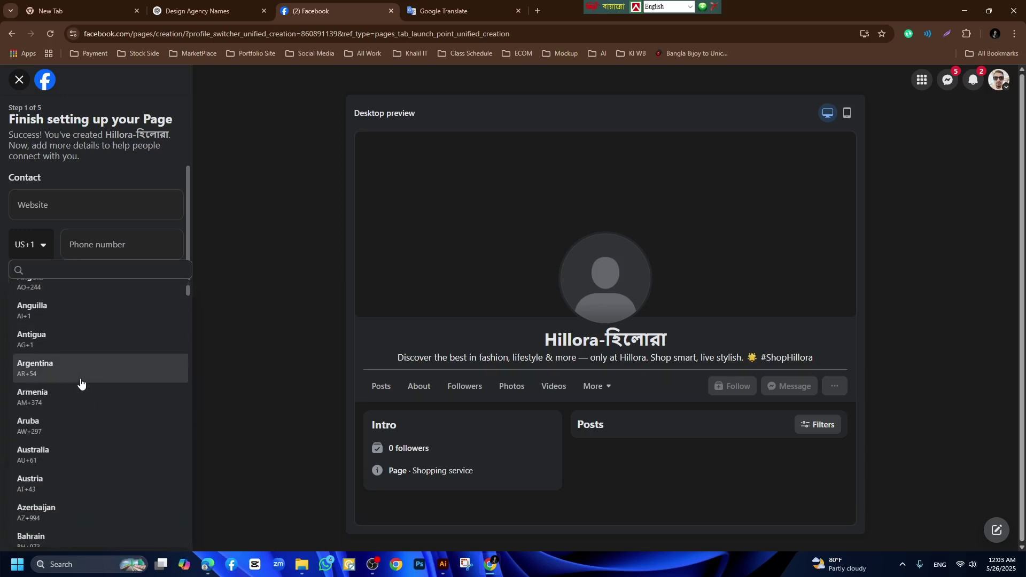
{"action": "left_click", "coordinate": [49, 270]}
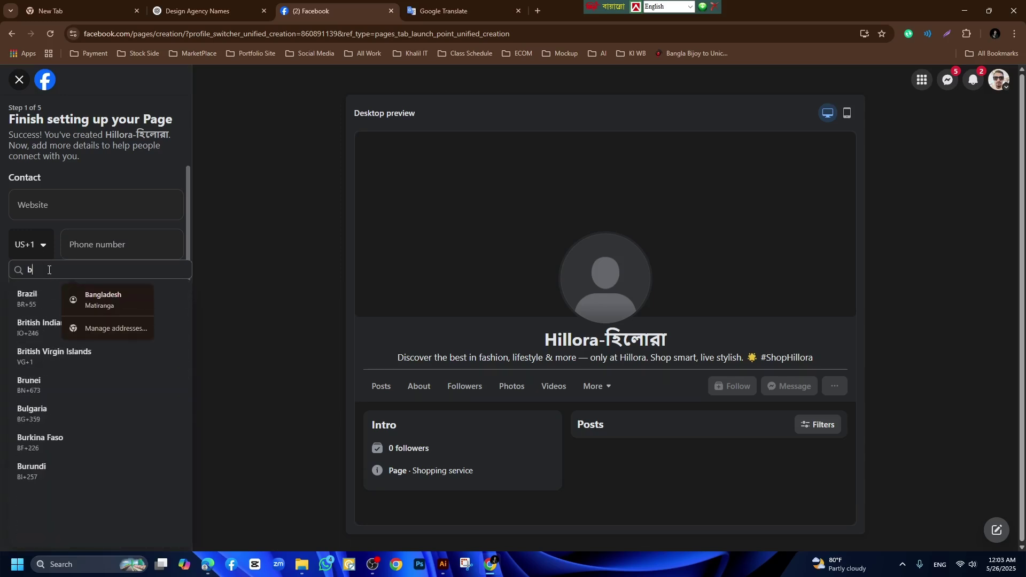
{"action": "scroll", "coordinate": [40, 293], "scroll_direction": "up", "scroll_amount": 1}
{"action": "left_click", "coordinate": [41, 293]}
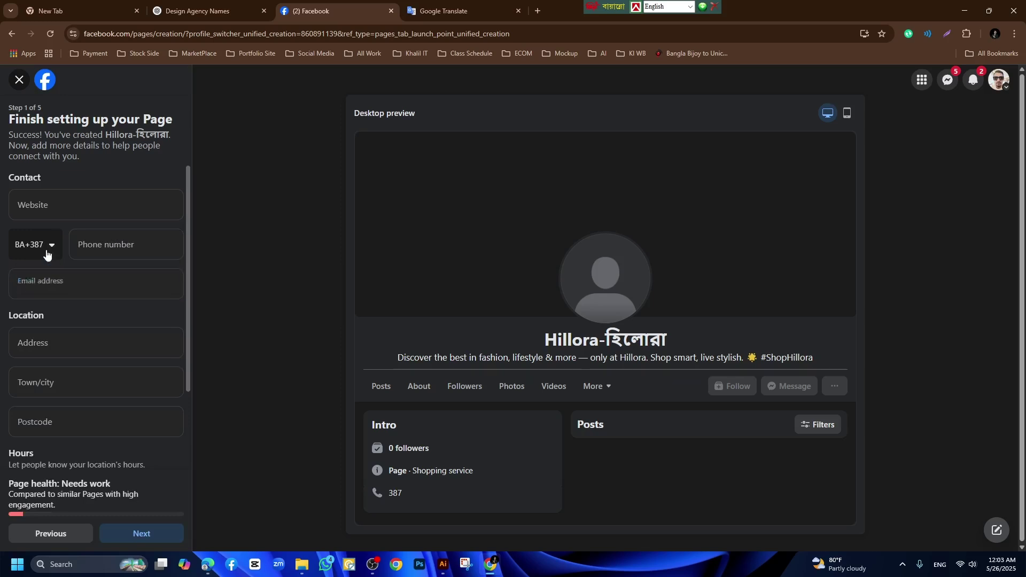
{"action": "left_click", "coordinate": [47, 252]}
{"action": "left_click", "coordinate": [39, 271]}
{"action": "type", "text": "ba"}
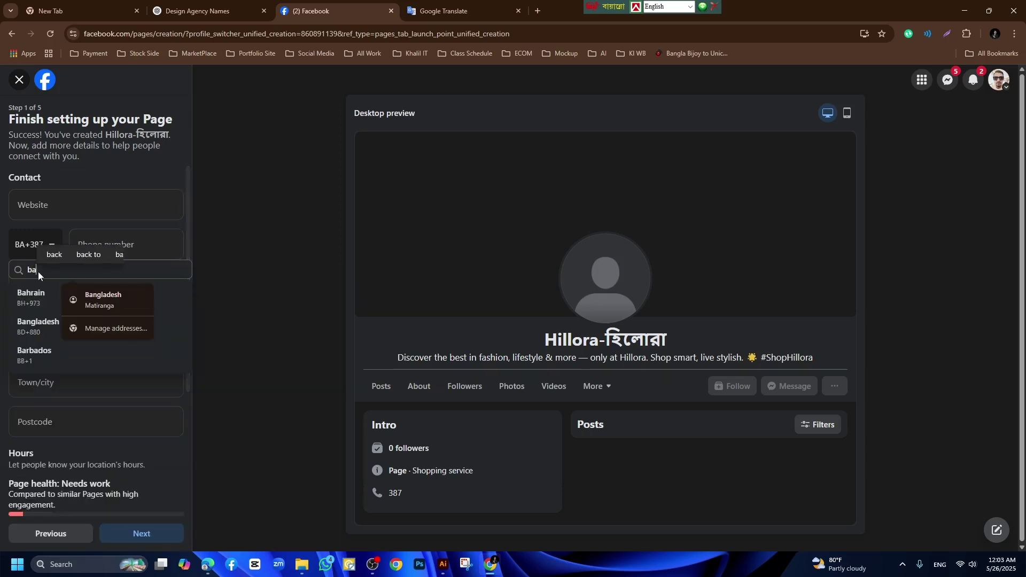
{"action": "left_click", "coordinate": [37, 321]}
{"action": "left_click", "coordinate": [92, 247]}
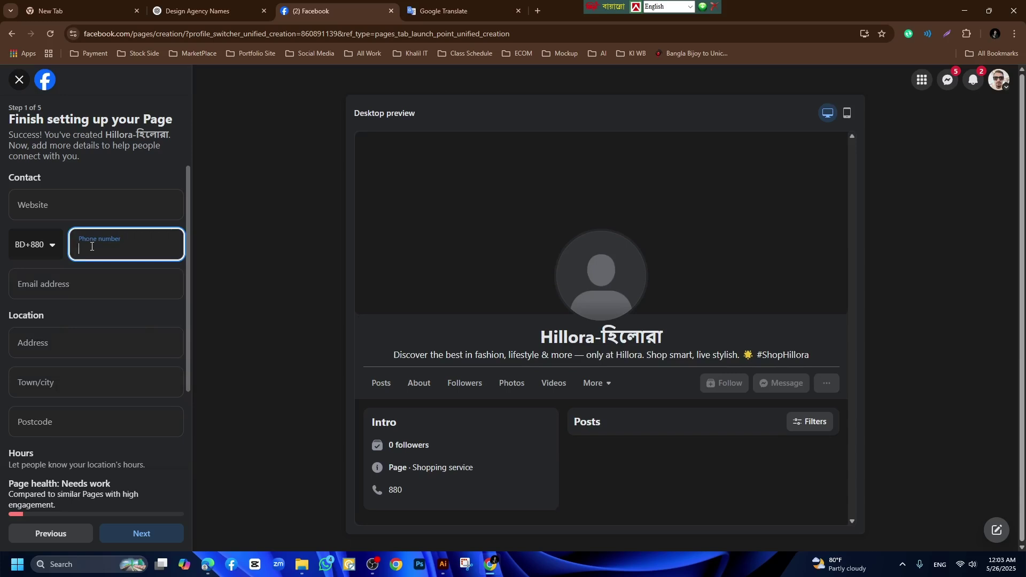
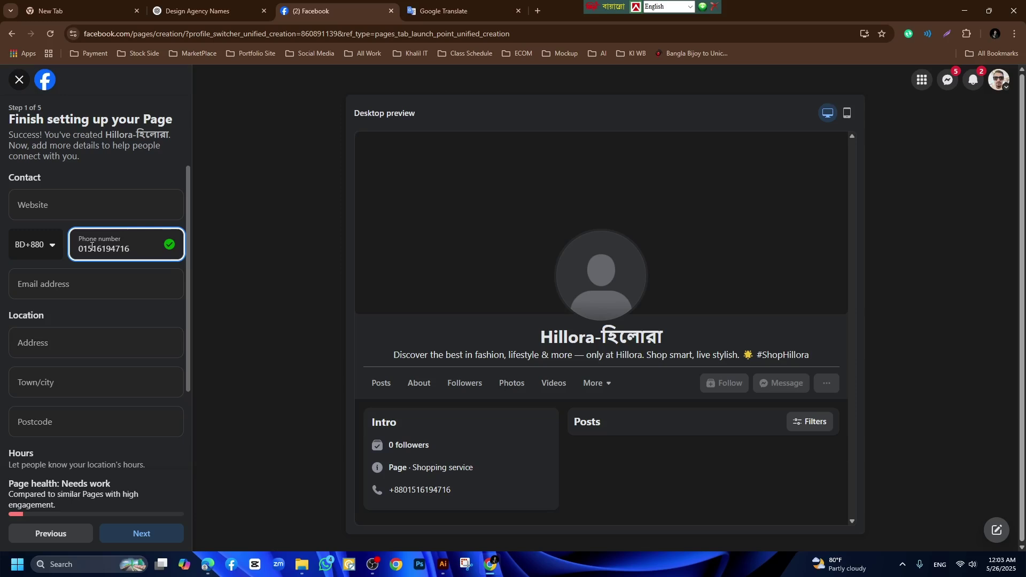
{"action": "left_click_drag", "start_coordinate": [133, 252], "coordinate": [67, 255]}
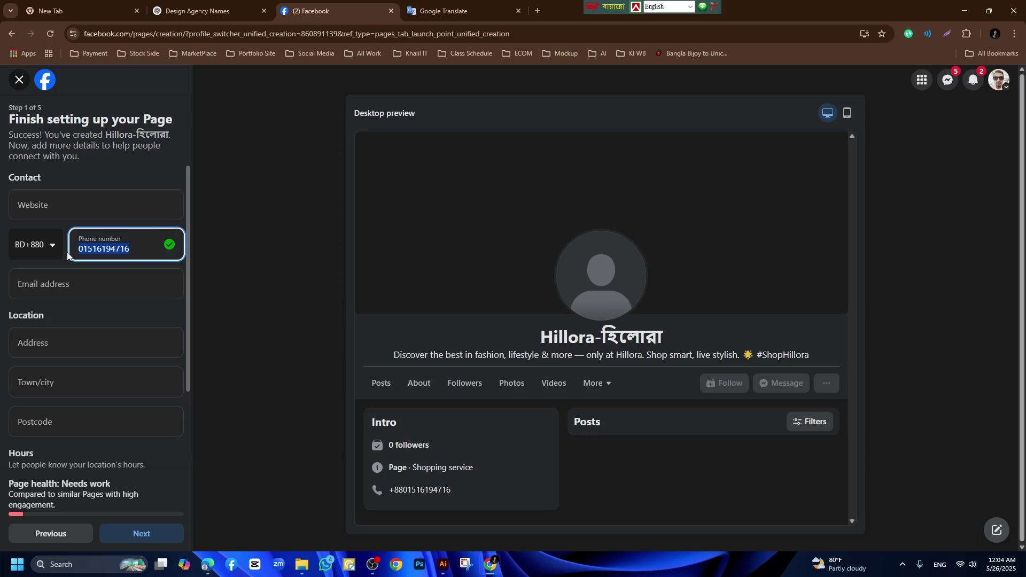
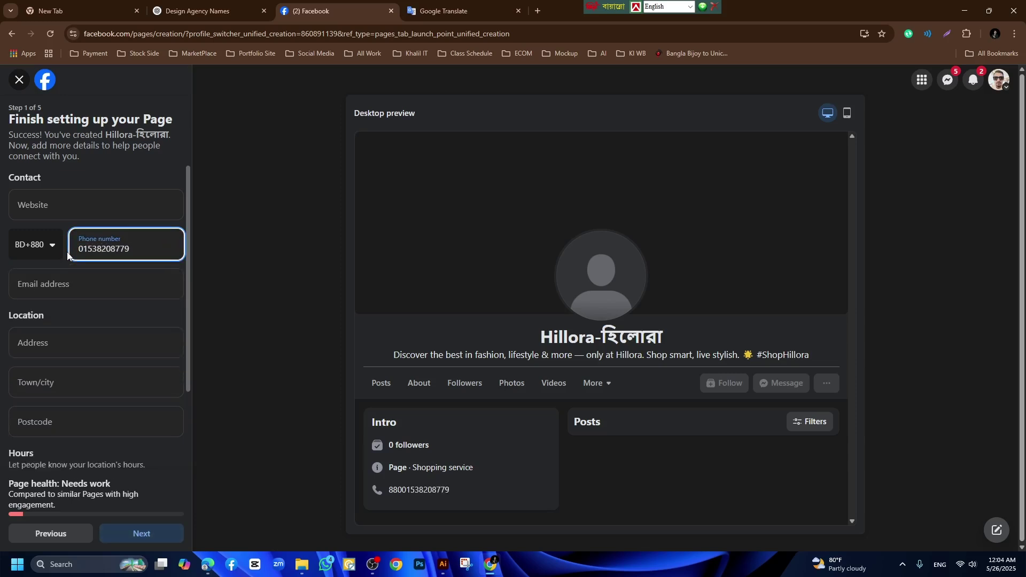
Type the business's contact e-mail address into the Email field.
{"action": "left_click", "coordinate": [71, 285]}
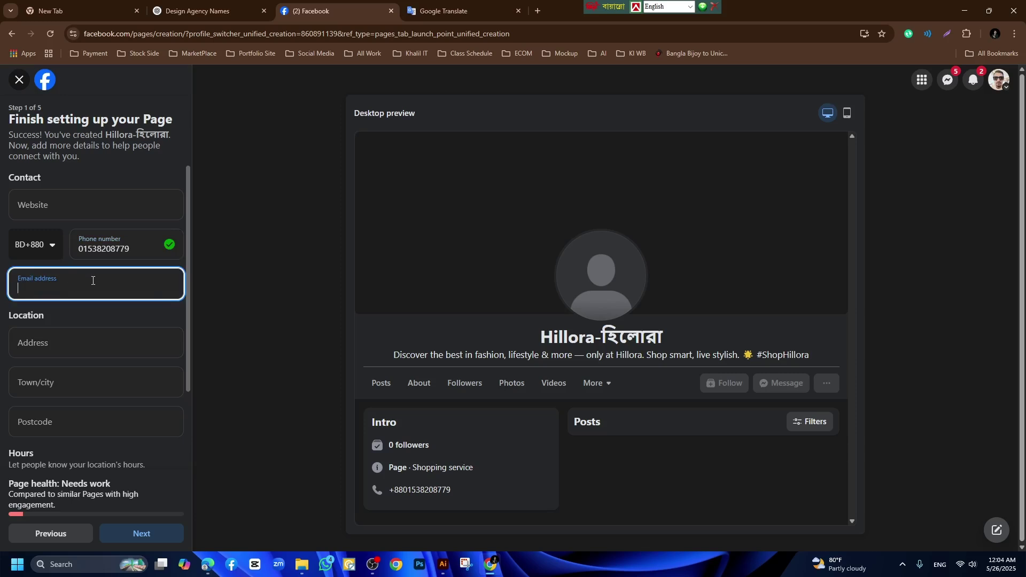
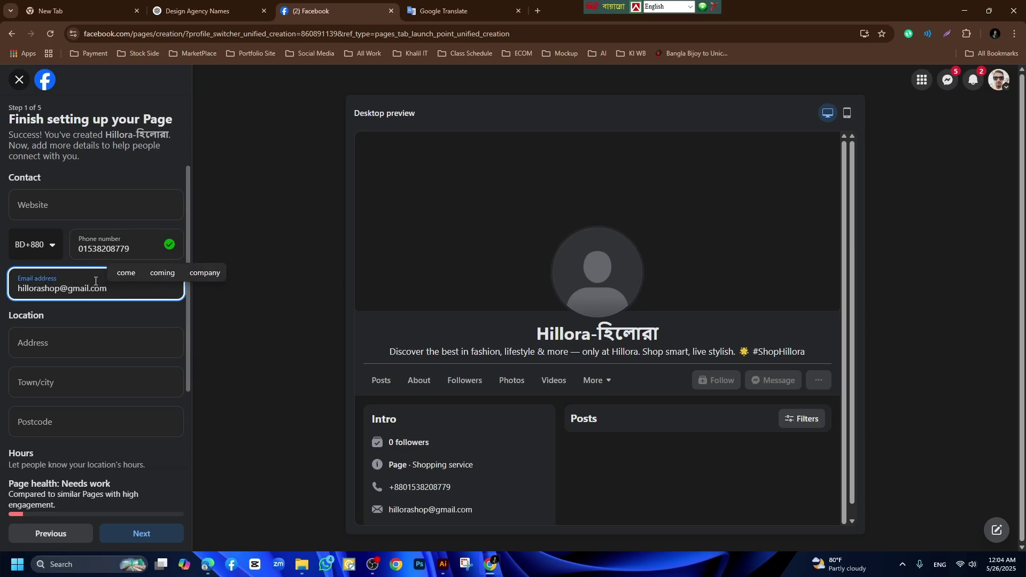
Enter the address Khagrachari, town Chittagram and postcode 4400.
{"action": "left_click", "coordinate": [53, 345]}
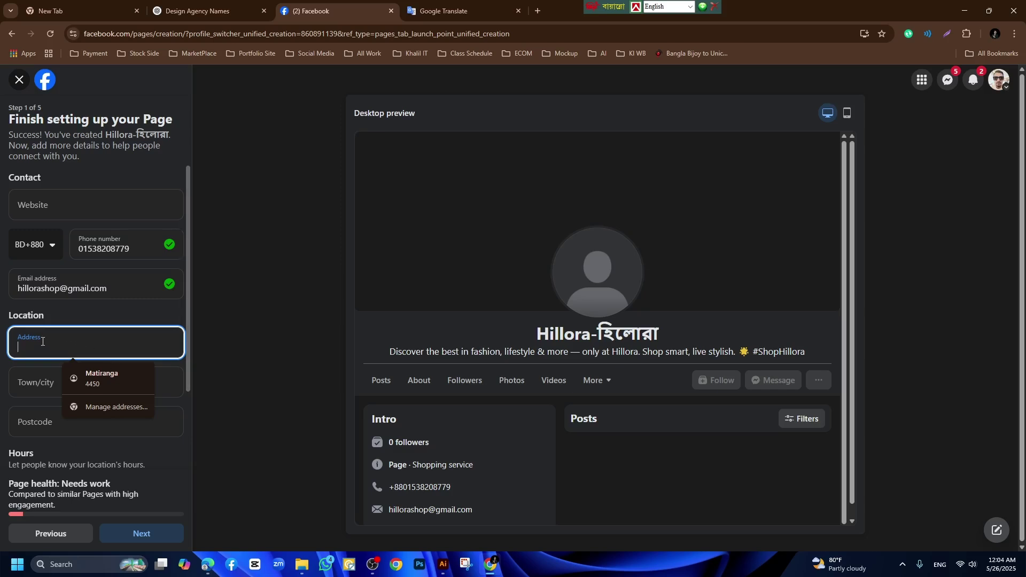
{"action": "type", "text": "Khagrachar"}
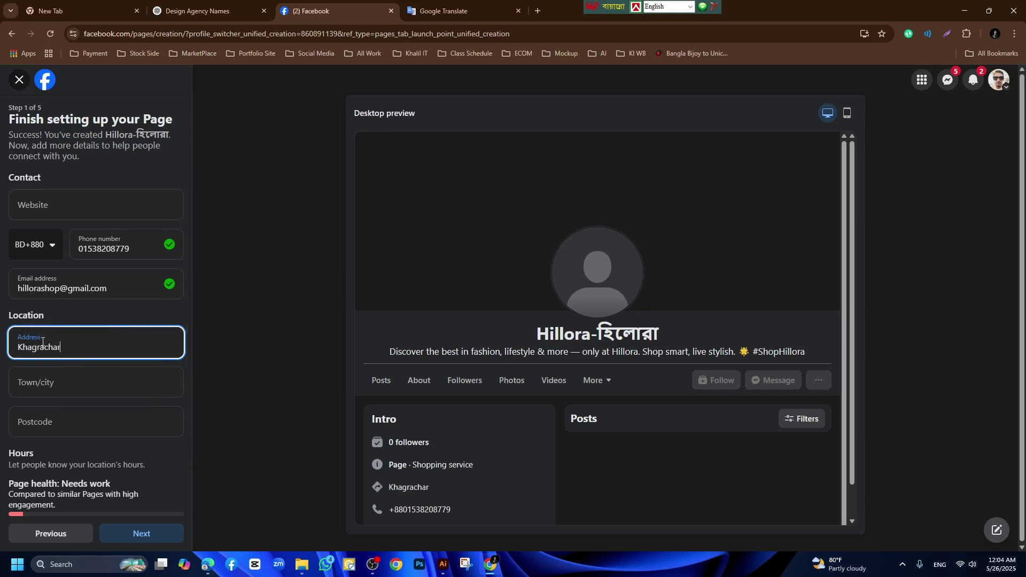
{"action": "type", "text": "i"}
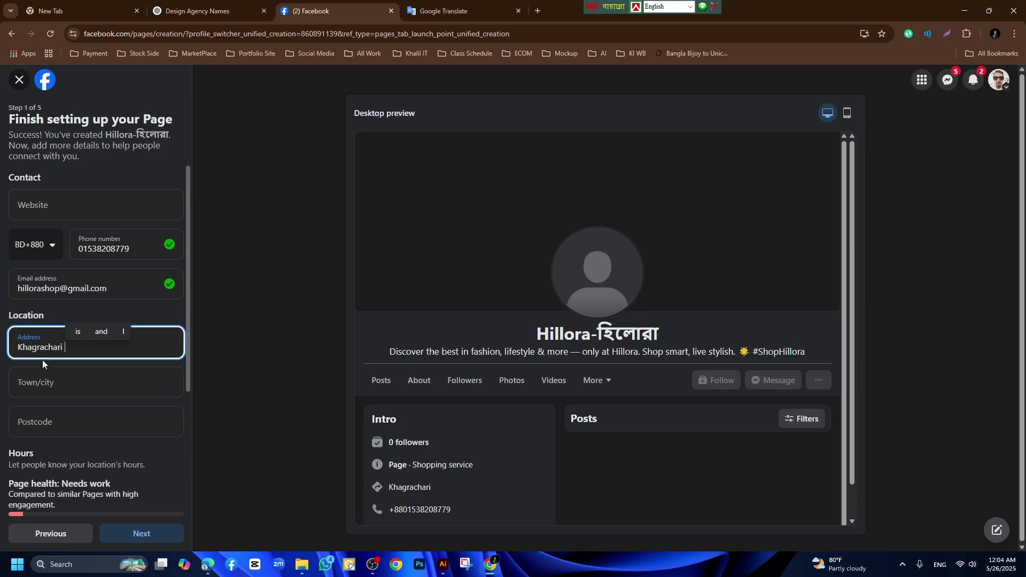
{"action": "left_click", "coordinate": [45, 382]}
{"action": "type", "text": "Chittagram"}
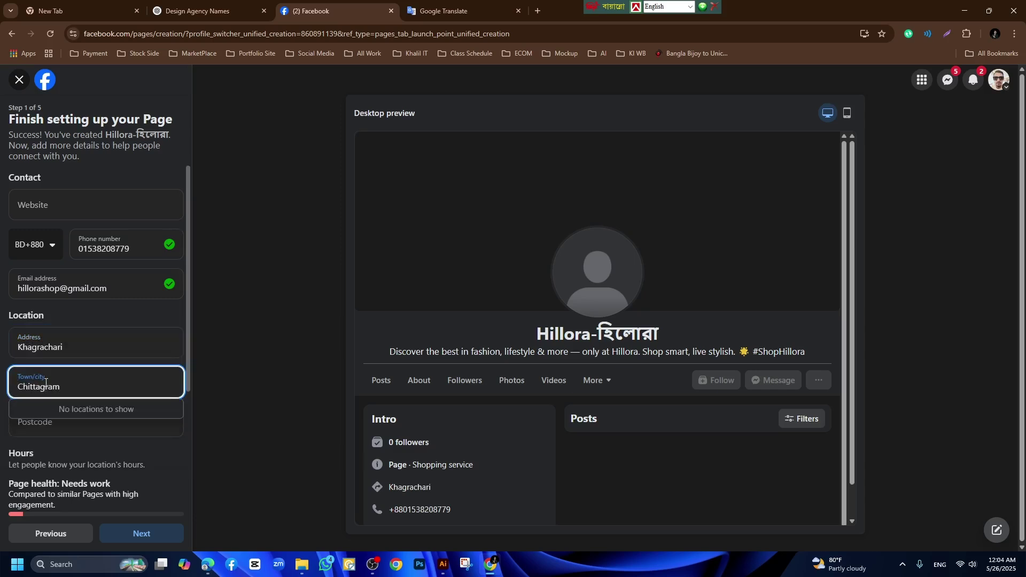
{"action": "left_click", "coordinate": [236, 403]}
{"action": "left_click", "coordinate": [75, 423]}
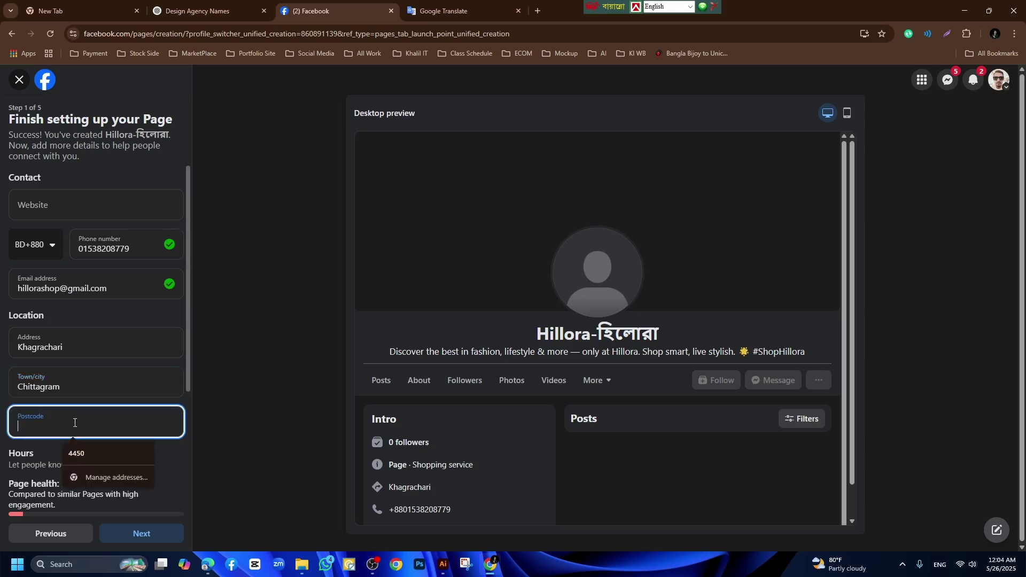
{"action": "type", "text": "4400"}
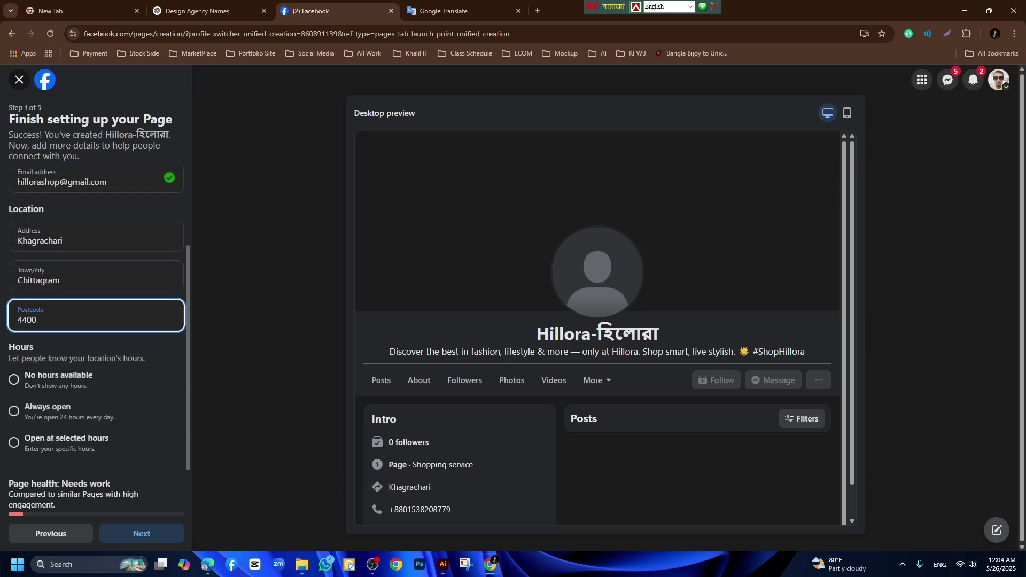
Set the Page's opening hours to Always open.
{"action": "left_click", "coordinate": [64, 411]}
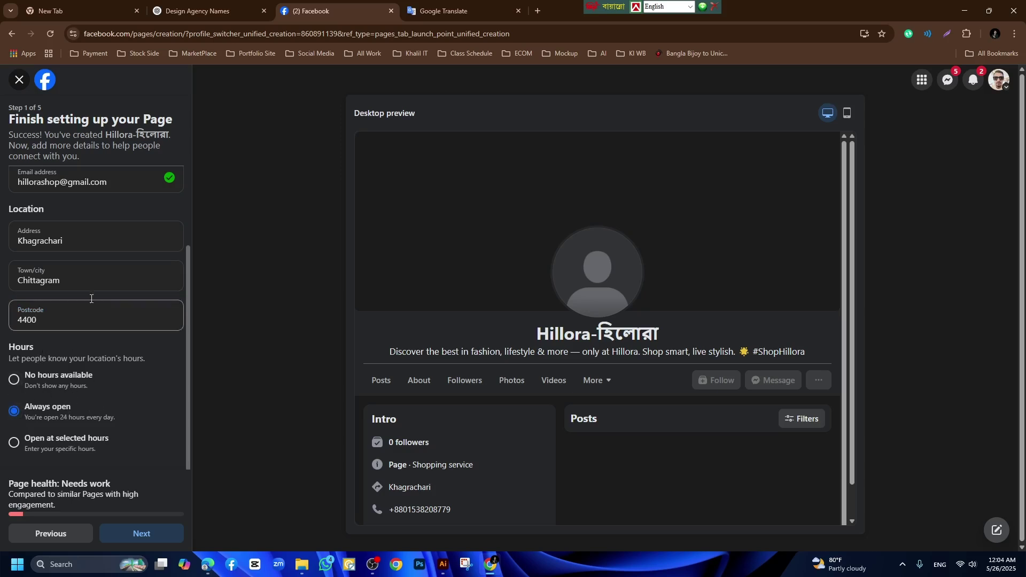
{"action": "scroll", "coordinate": [112, 361], "scroll_direction": "up", "scroll_amount": 1}
{"action": "scroll", "coordinate": [112, 360], "scroll_direction": "up", "scroll_amount": 1}
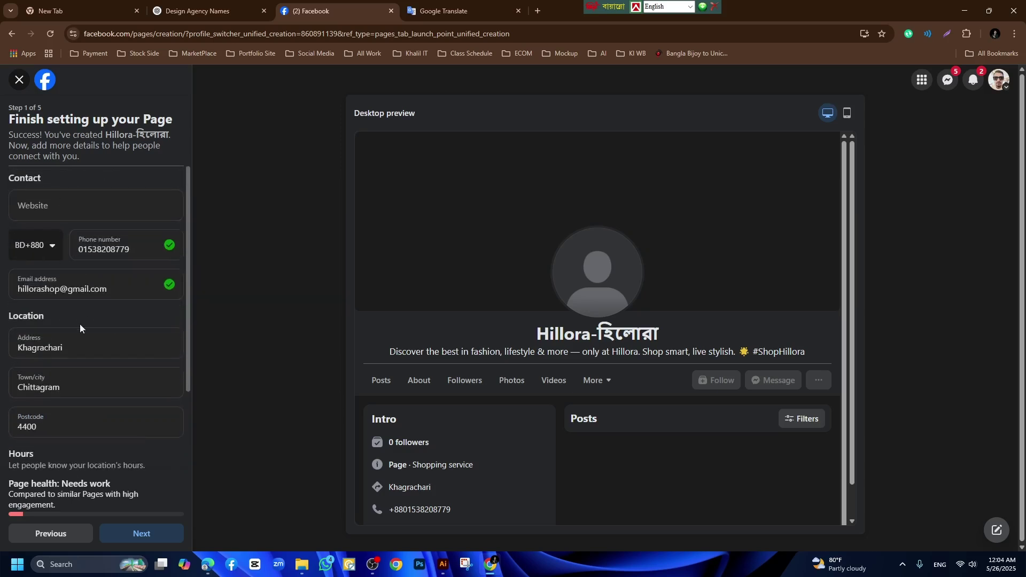
{"action": "scroll", "coordinate": [80, 336], "scroll_direction": "down", "scroll_amount": 2}
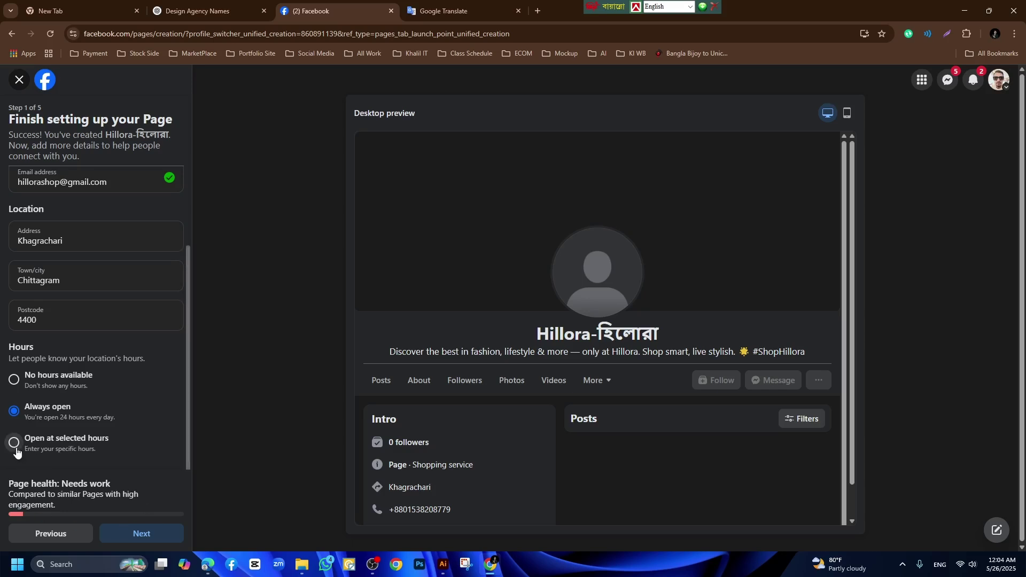
{"action": "scroll", "coordinate": [420, 501], "scroll_direction": "down", "scroll_amount": 1}
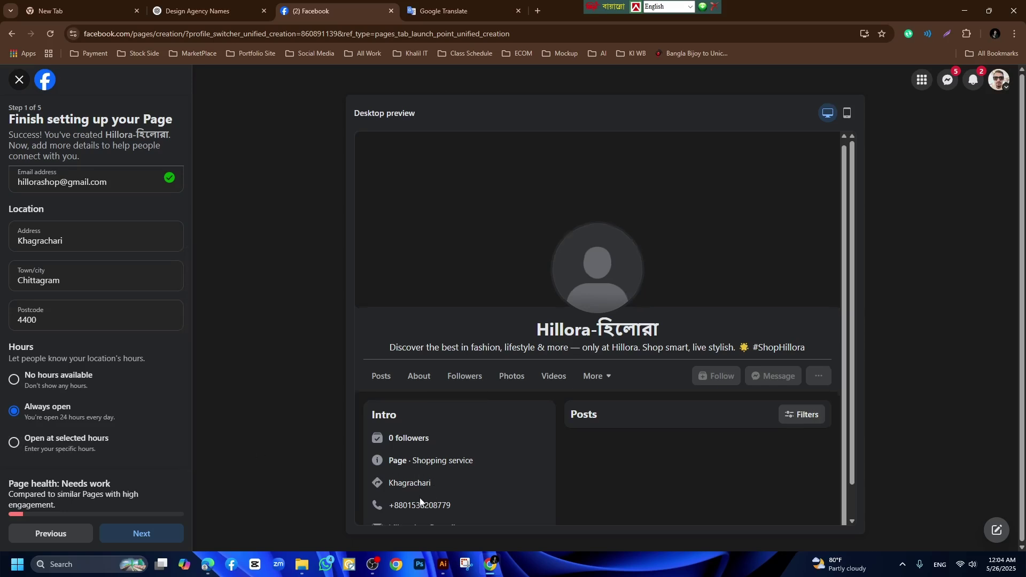
Go to Customise your Page and upload the profiles logo from F:\Video Content\Facebook Page Create as profile picture.
{"action": "left_click", "coordinate": [135, 536]}
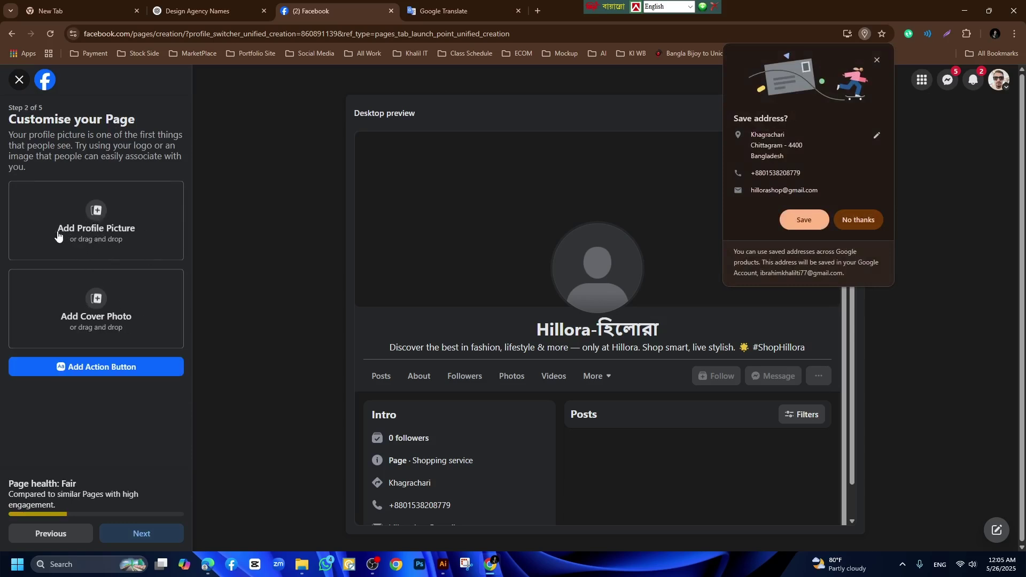
{"action": "left_click", "coordinate": [101, 228]}
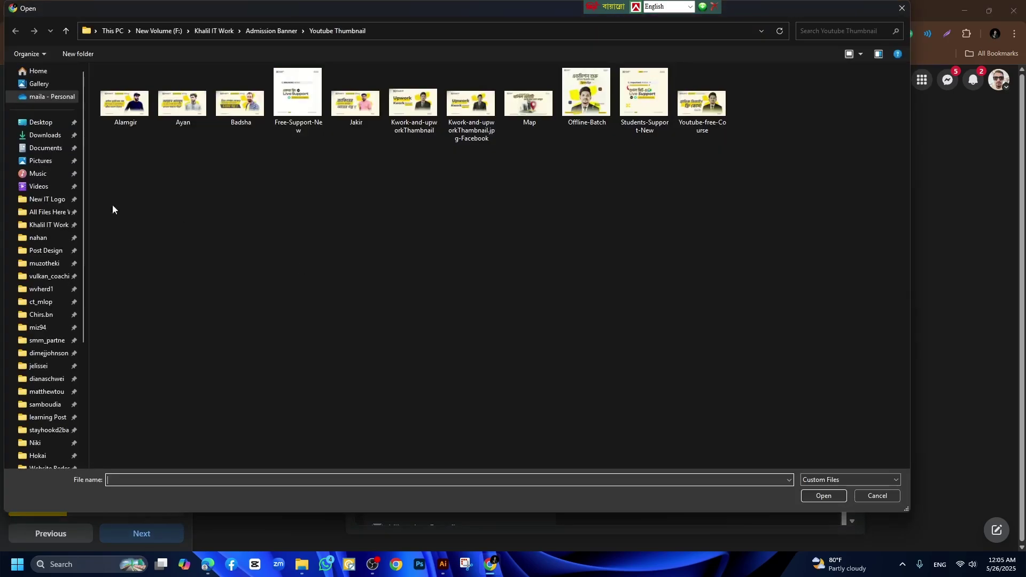
{"action": "left_click", "coordinate": [40, 428]}
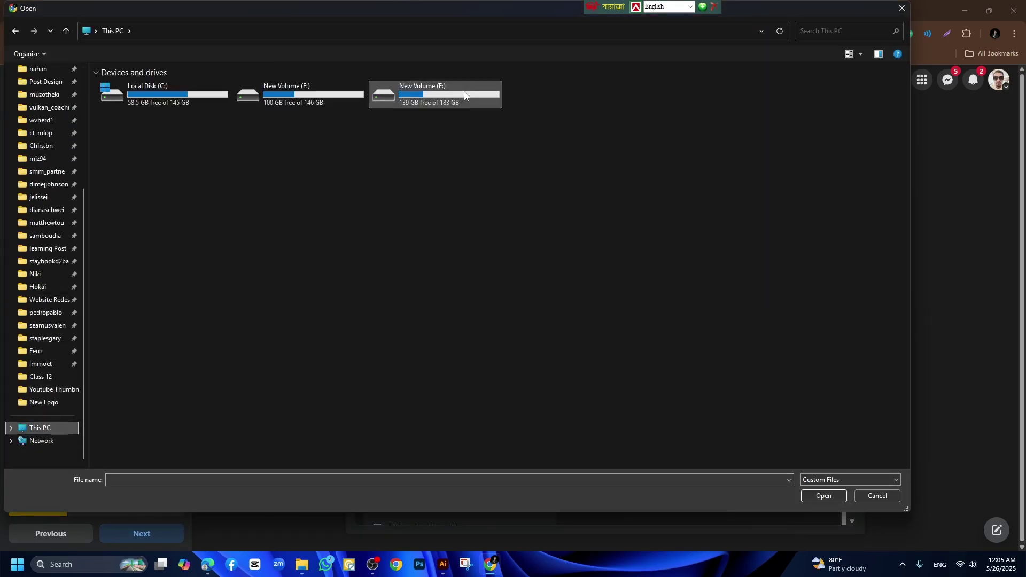
{"action": "double_click", "coordinate": [407, 95]}
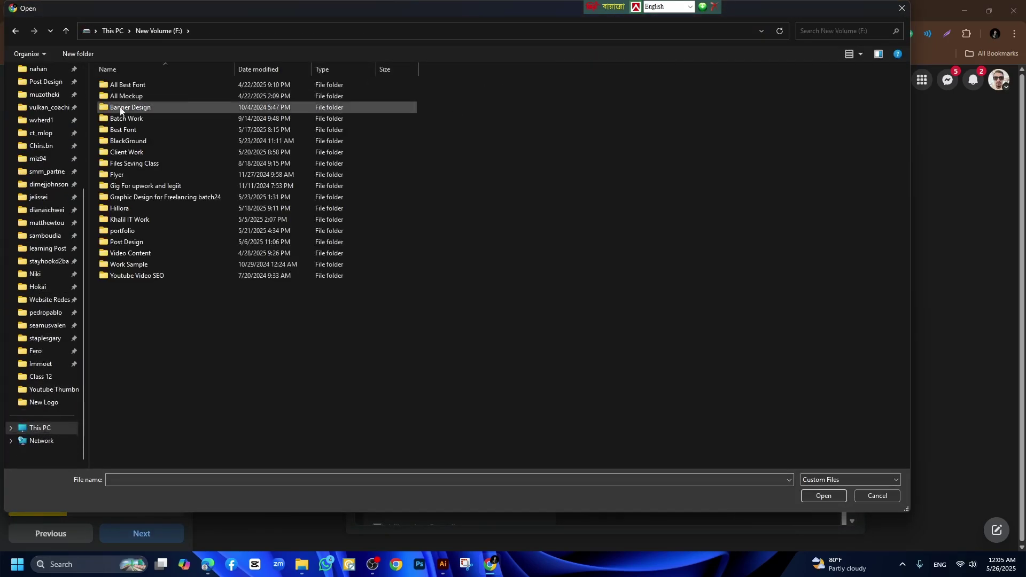
{"action": "double_click", "coordinate": [136, 254]}
{"action": "double_click", "coordinate": [140, 85]}
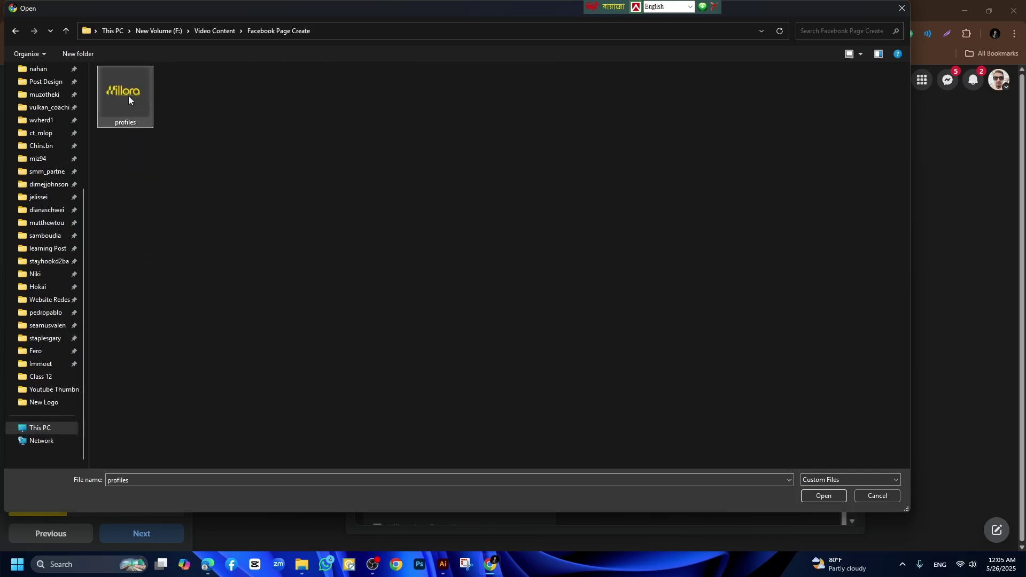
{"action": "double_click", "coordinate": [128, 95]}
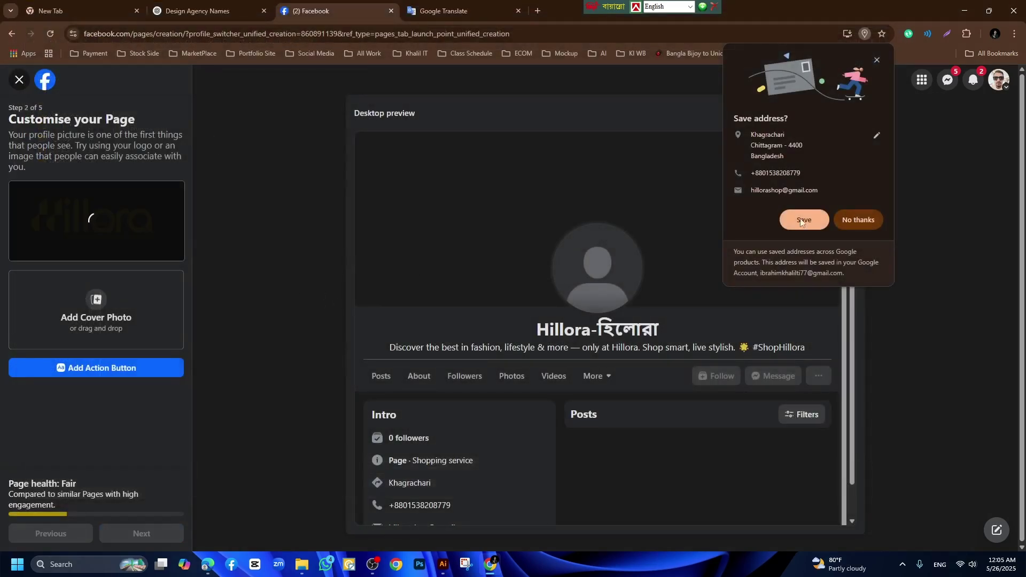
{"action": "left_click", "coordinate": [862, 219]}
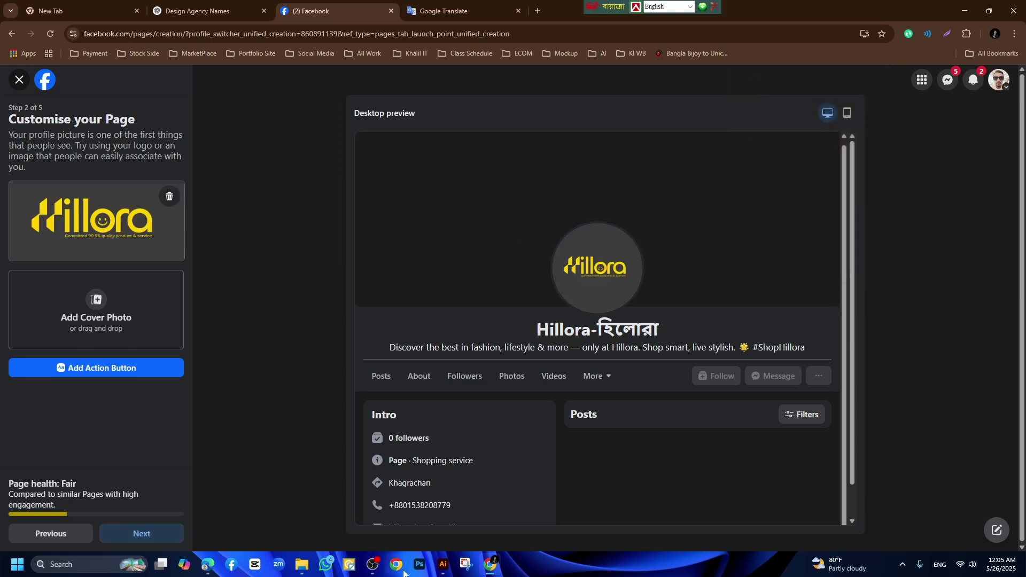
Export the Hillora banner via Save for Web at 3000 px width as 'Cover'.
{"action": "left_click", "coordinate": [441, 566]}
{"action": "left_click", "coordinate": [552, 300]}
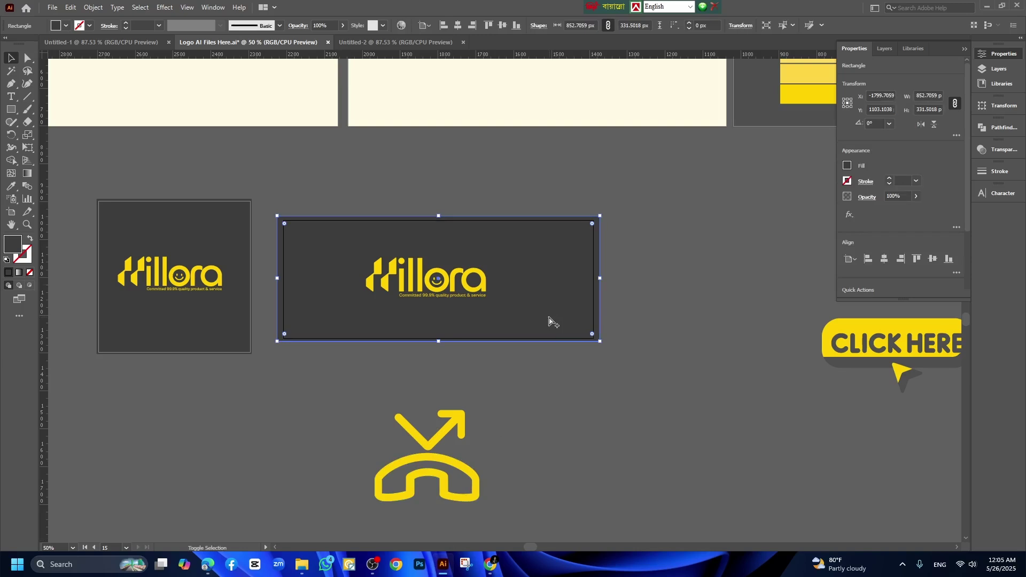
{"action": "key", "text": "ctrl+alt+shift+s"}
{"action": "double_click", "coordinate": [928, 160]}
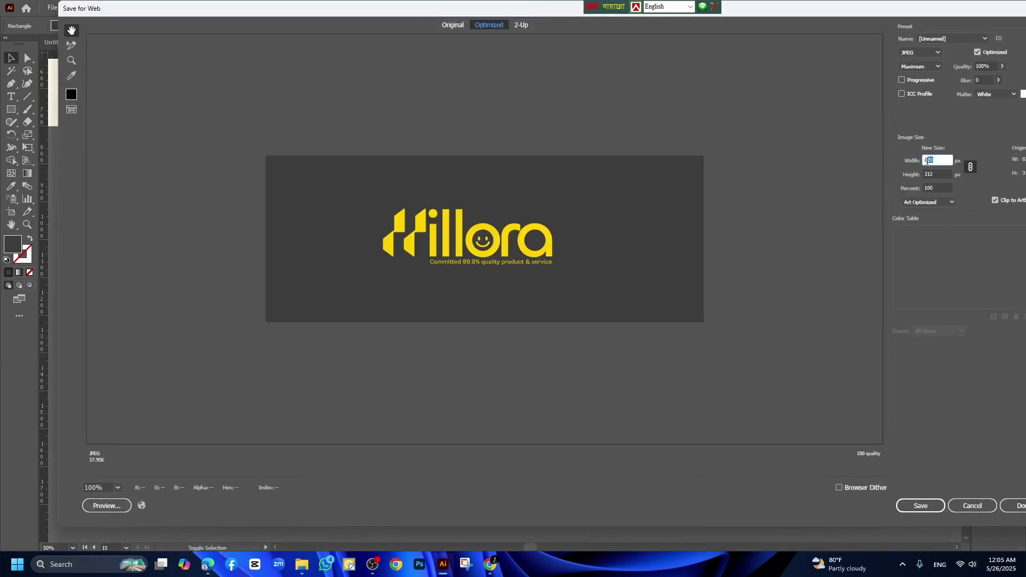
{"action": "type", "text": "3000"}
{"action": "key", "text": "Tab"}
{"action": "key", "text": "Return"}
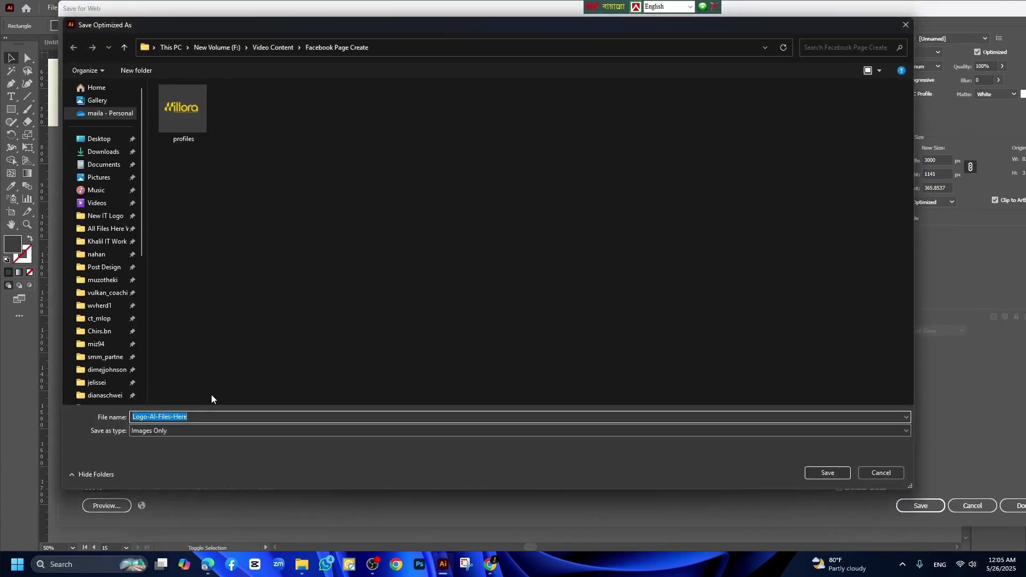
{"action": "type", "text": "Cover"}
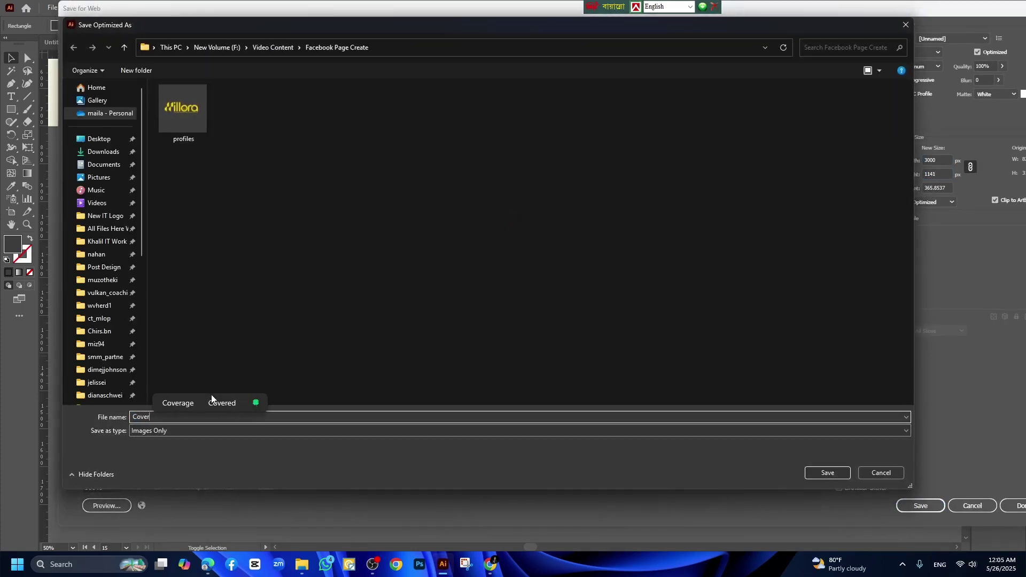
{"action": "key", "text": "Return"}
{"action": "key", "text": "Return"}
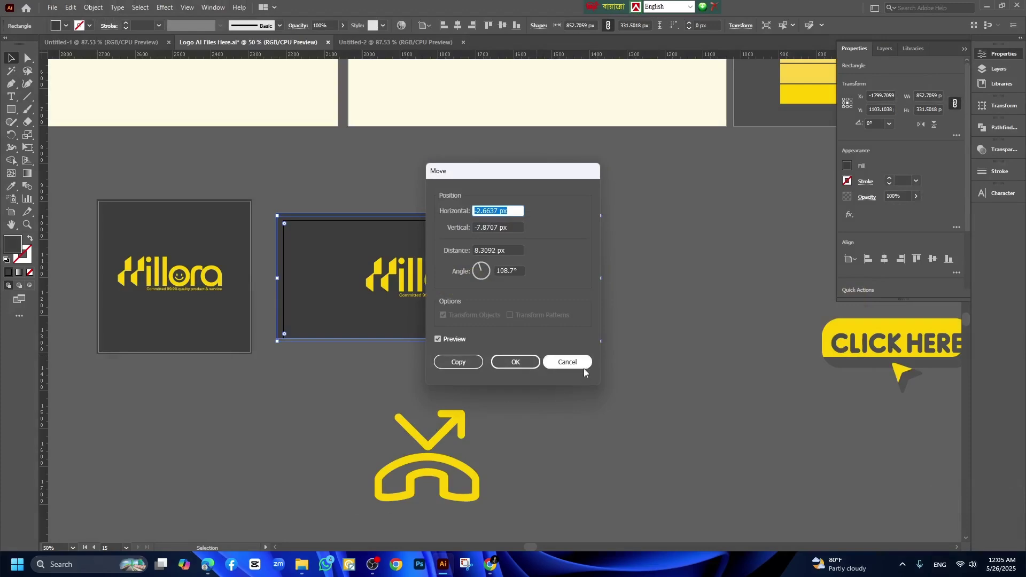
{"action": "left_click", "coordinate": [583, 366]}
{"action": "left_click", "coordinate": [492, 564]}
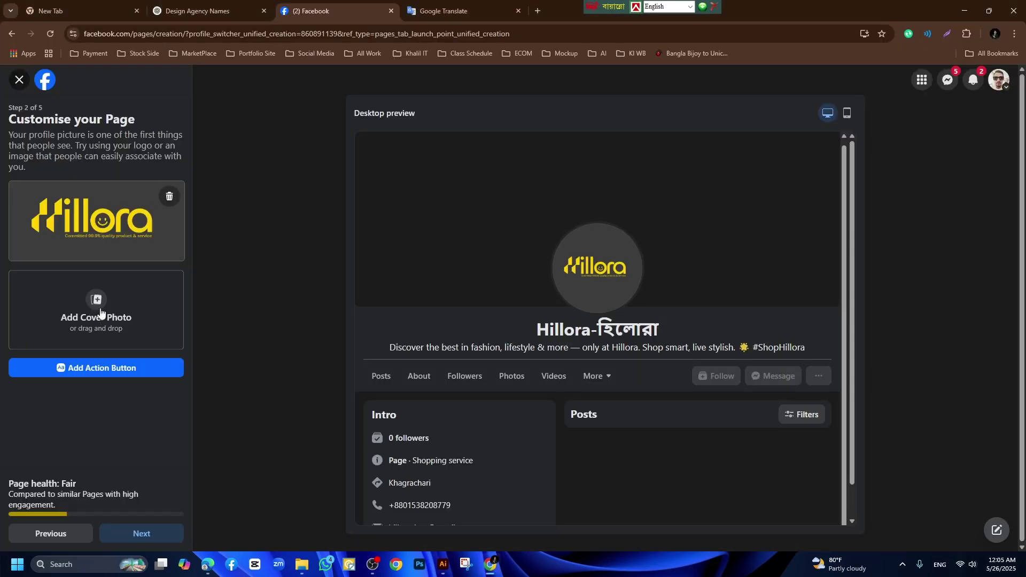
Upload the Cover image file as the Page's cover photo.
{"action": "left_click", "coordinate": [101, 312]}
{"action": "left_click", "coordinate": [128, 104]}
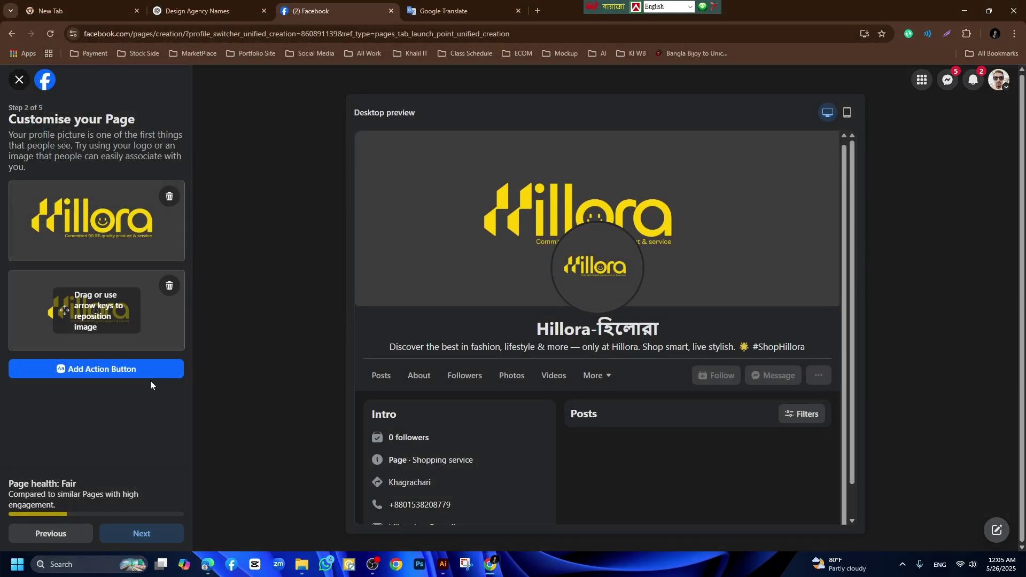
Add and save a Send message action button linked to Messenger, then advance past the customisation step.
{"action": "left_click", "coordinate": [113, 375]}
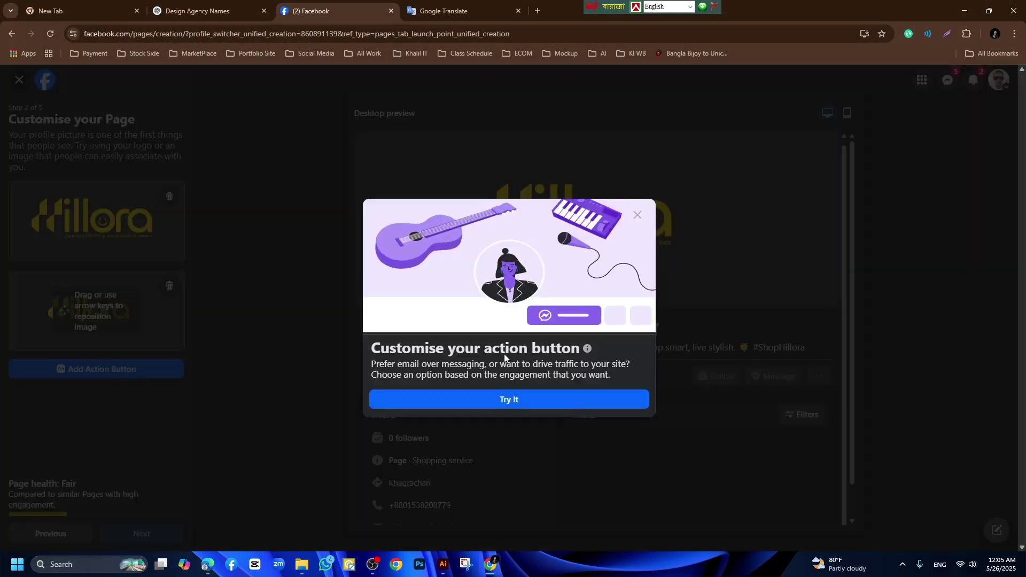
{"action": "left_click", "coordinate": [519, 399]}
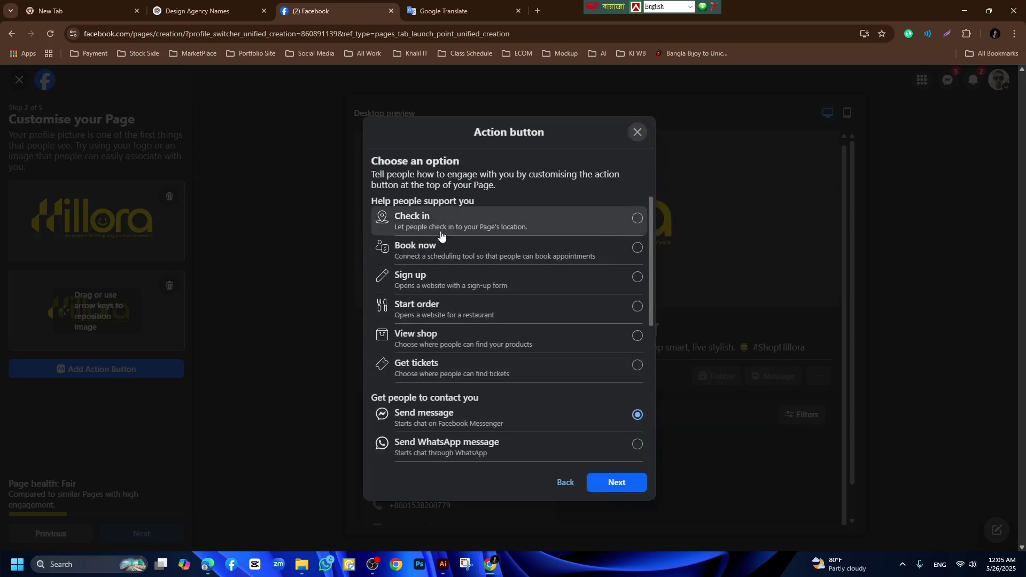
{"action": "left_click", "coordinate": [472, 342]}
{"action": "scroll", "coordinate": [476, 345], "scroll_direction": "down", "scroll_amount": 2}
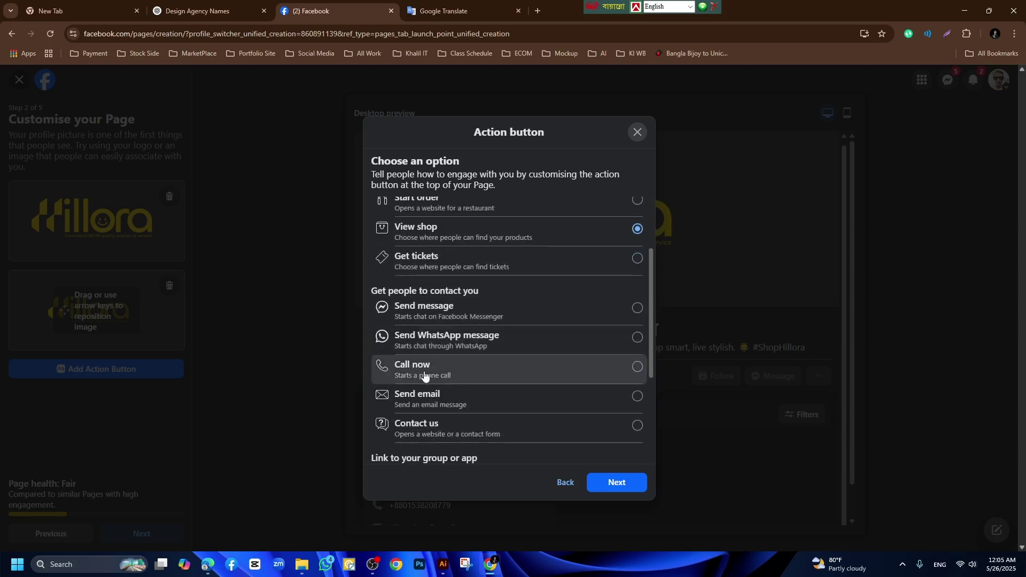
{"action": "left_click", "coordinate": [477, 314]}
{"action": "left_click", "coordinate": [620, 484]}
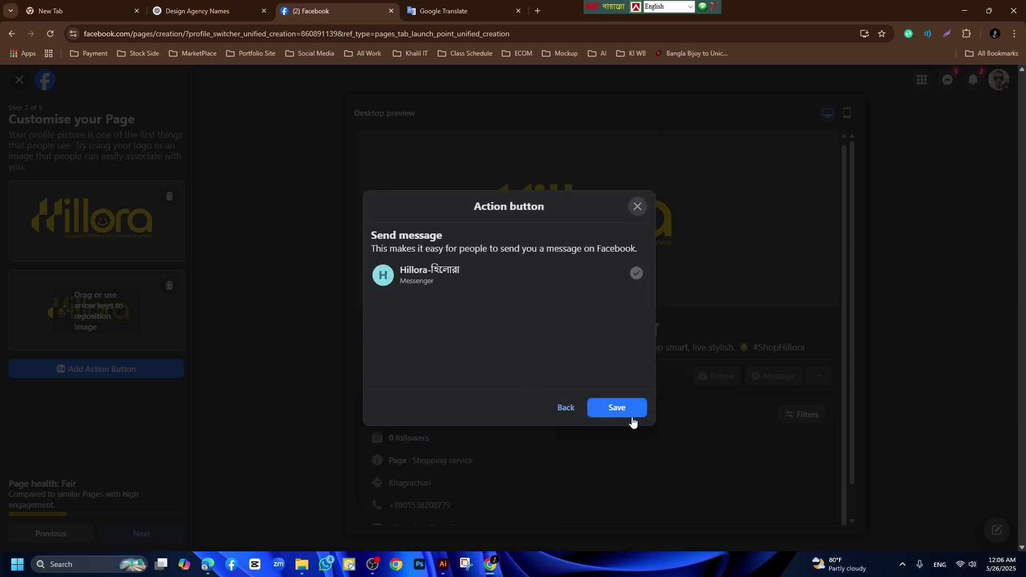
{"action": "left_click", "coordinate": [619, 408]}
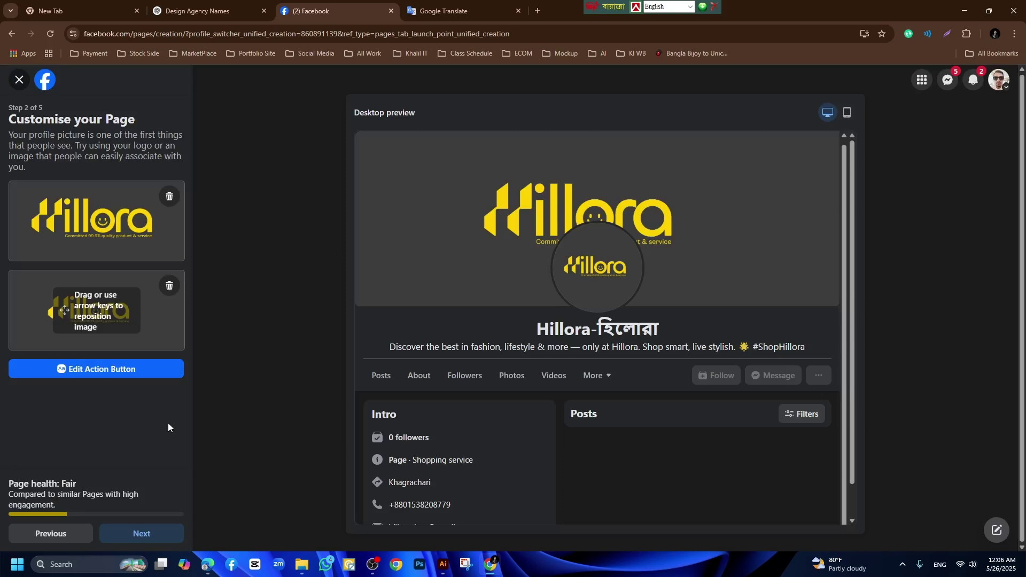
{"action": "left_click", "coordinate": [146, 534]}
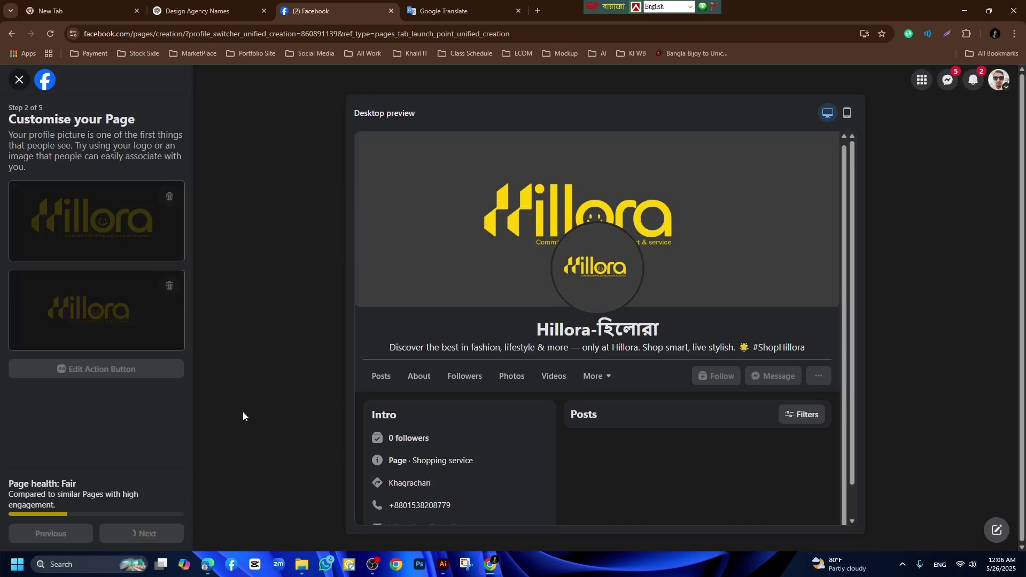
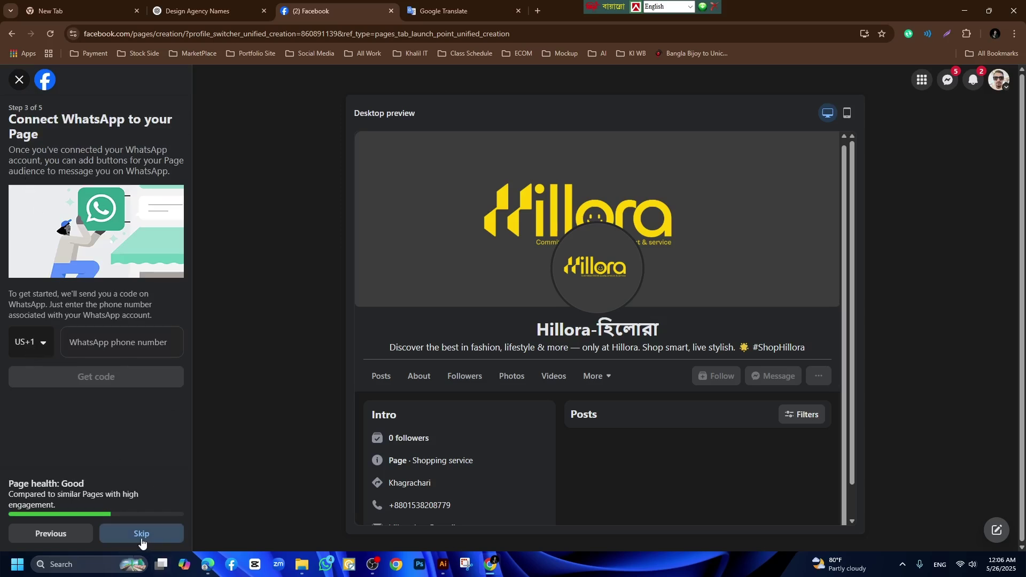
Skip WhatsApp linking, pass the audience step, and finish the new Page's setup wizard.
{"action": "left_click", "coordinate": [142, 536]}
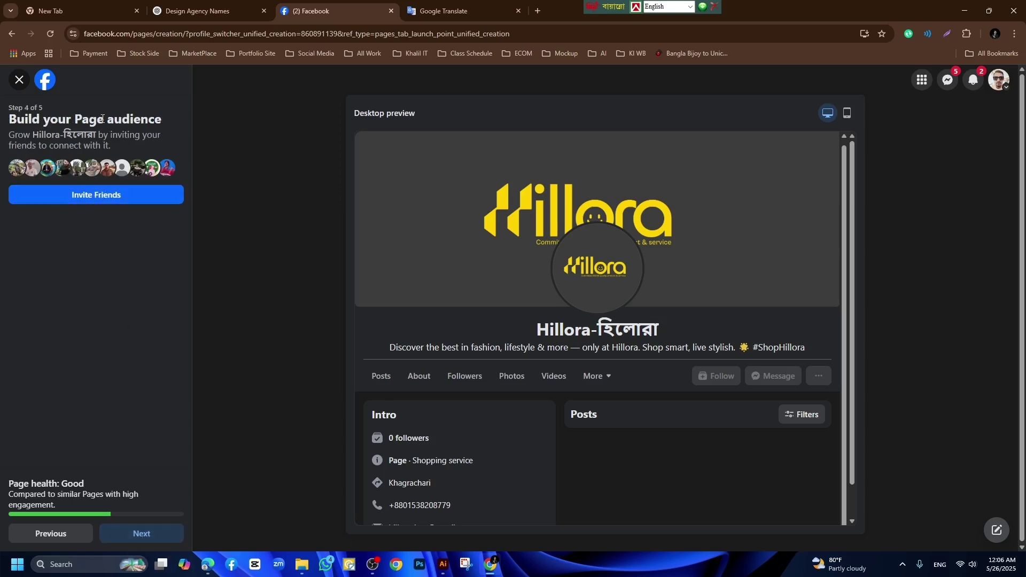
{"action": "left_click", "coordinate": [142, 534]}
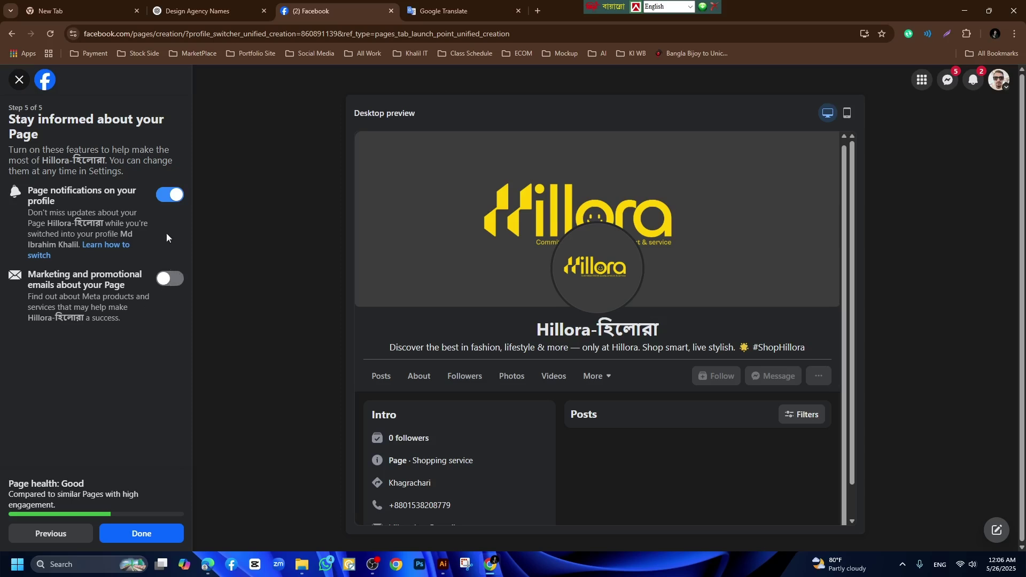
{"action": "left_click", "coordinate": [148, 535]}
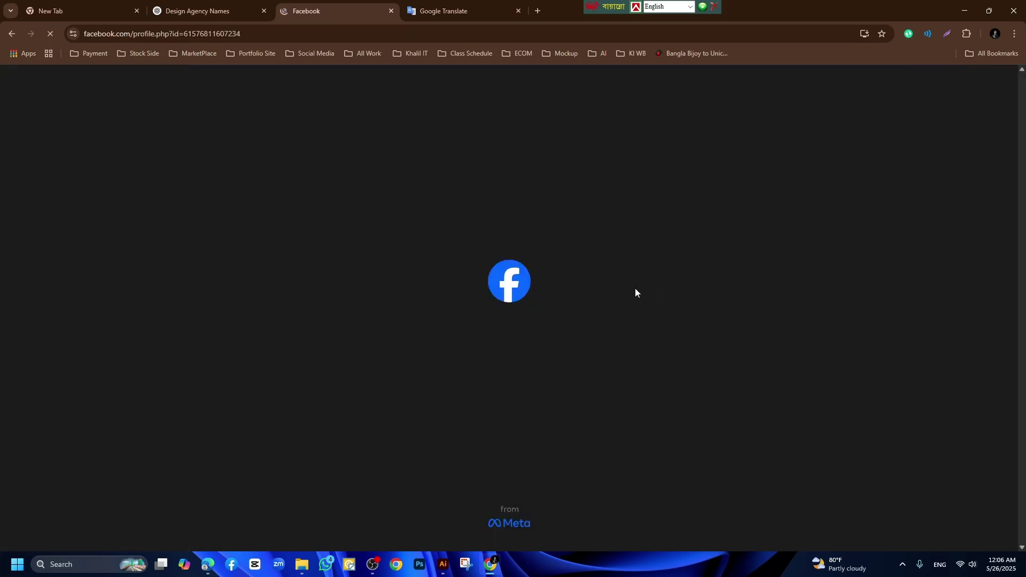
Open the Hillora-হিলোরা Page's Settings and go to Page details under Audience and visibility.
{"action": "scroll", "coordinate": [619, 291], "scroll_direction": "up", "scroll_amount": 4}
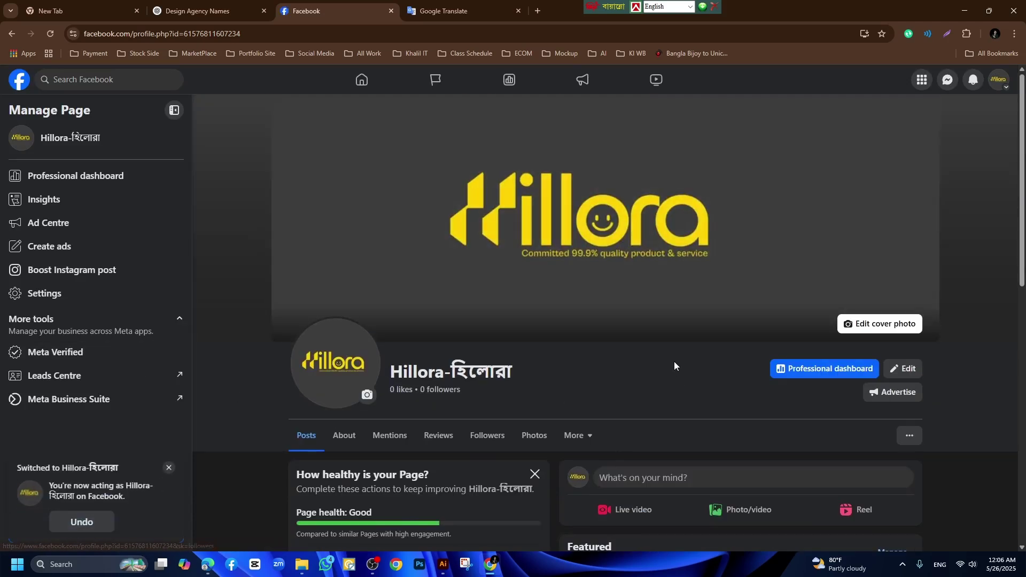
{"action": "scroll", "coordinate": [785, 366], "scroll_direction": "down", "scroll_amount": 2}
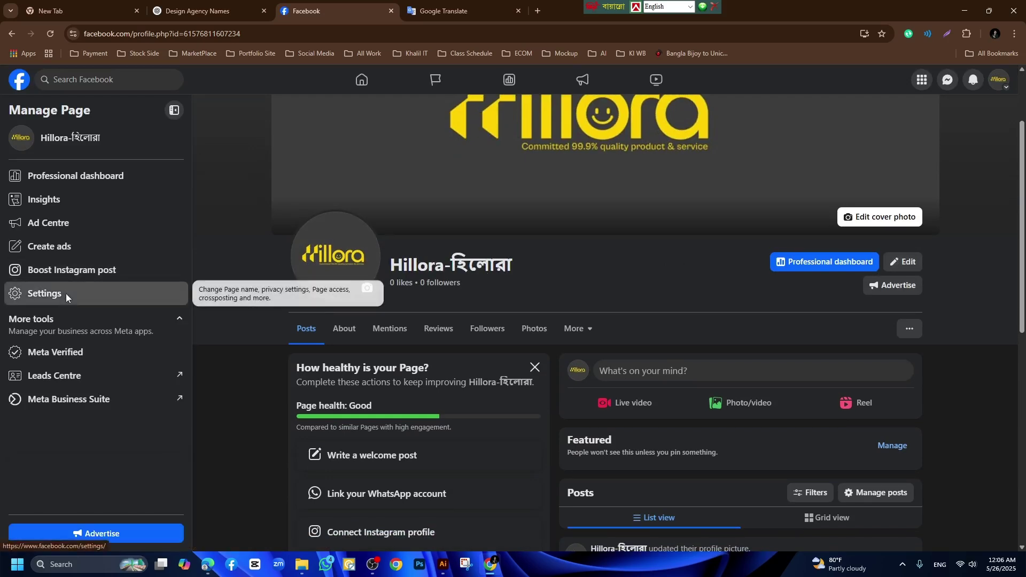
{"action": "left_click", "coordinate": [66, 294]}
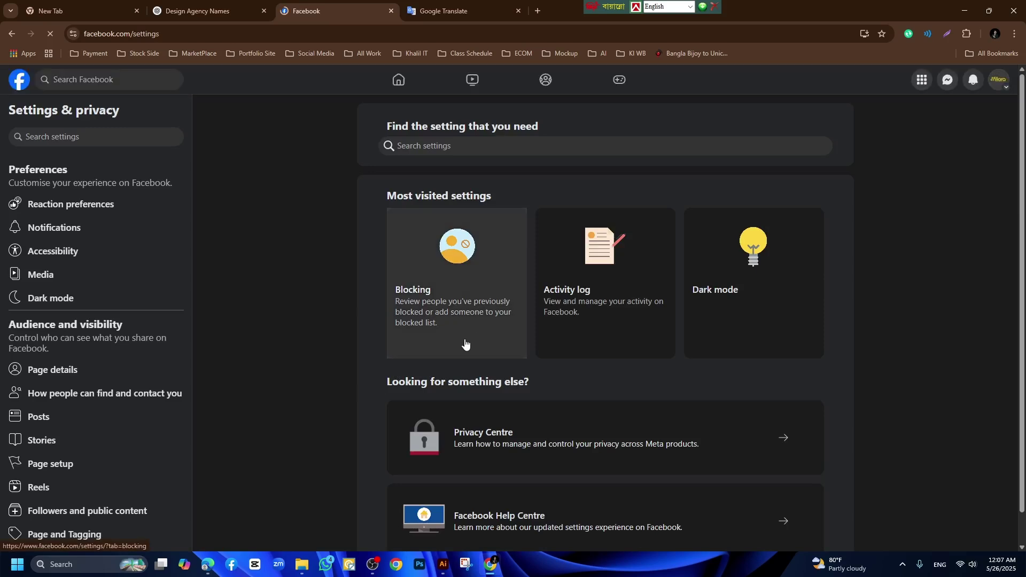
{"action": "scroll", "coordinate": [56, 344], "scroll_direction": "down", "scroll_amount": 2}
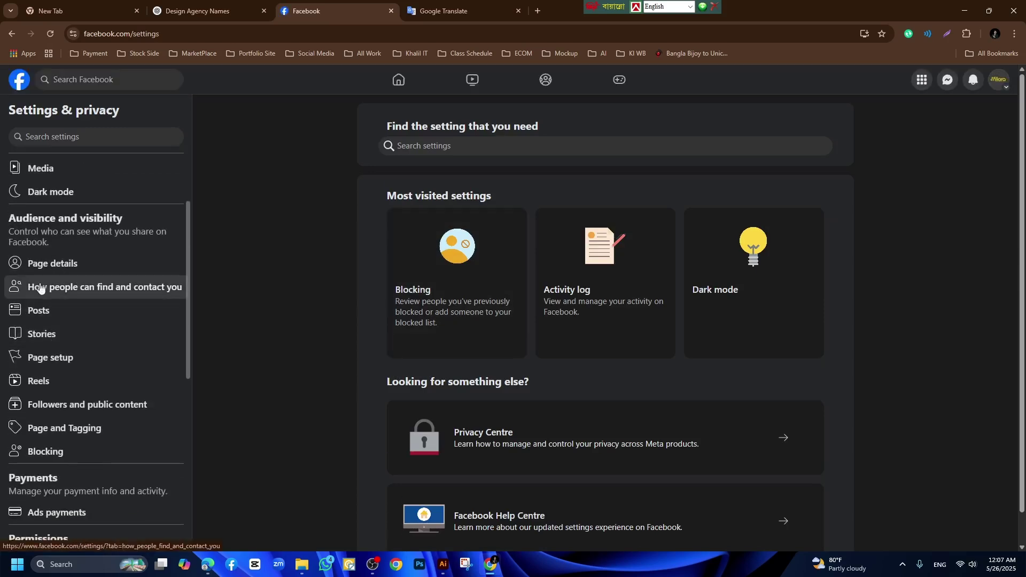
{"action": "left_click", "coordinate": [68, 268]}
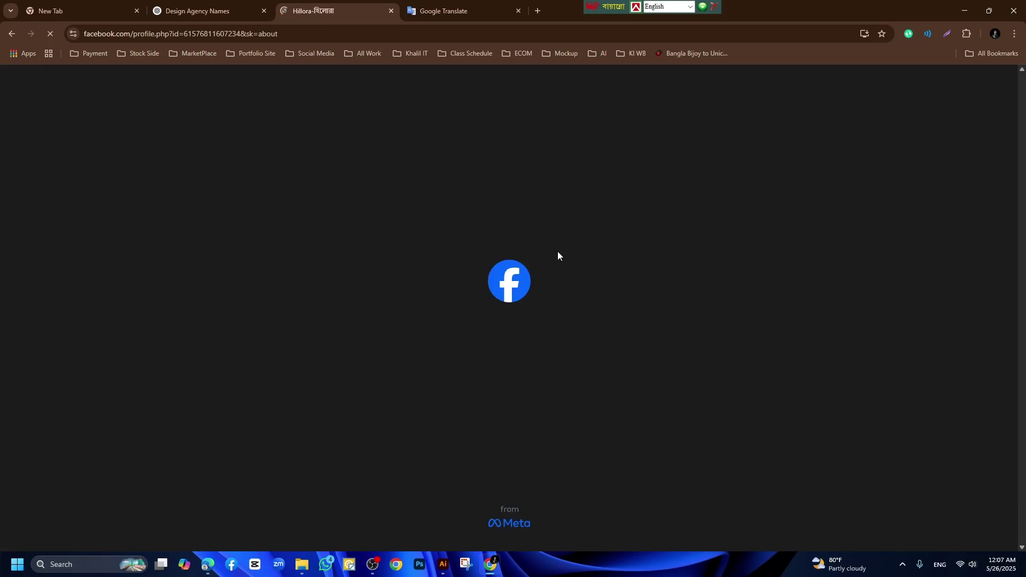
{"action": "scroll", "coordinate": [627, 317], "scroll_direction": "down", "scroll_amount": 1}
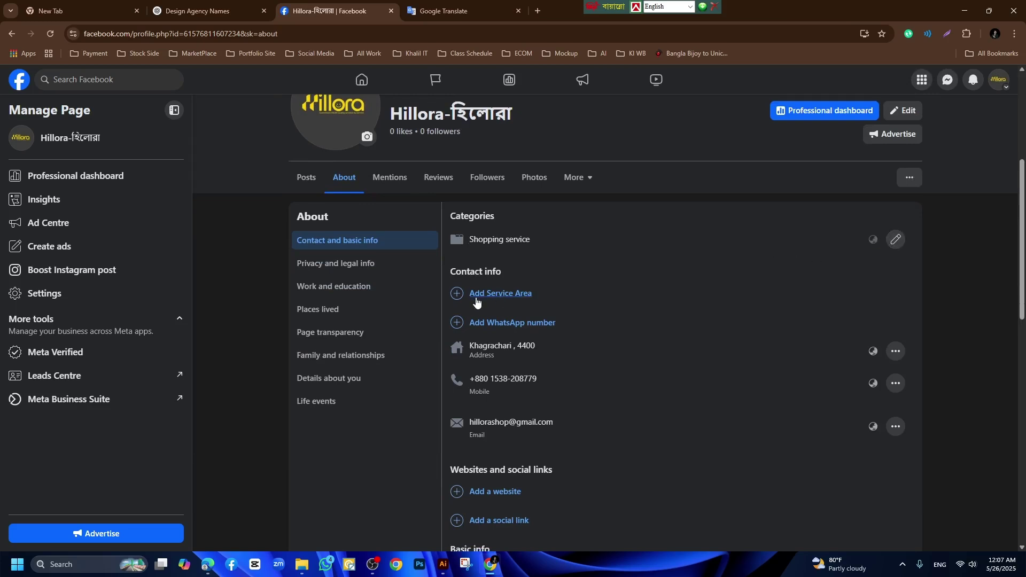
{"action": "scroll", "coordinate": [518, 305], "scroll_direction": "down", "scroll_amount": 1}
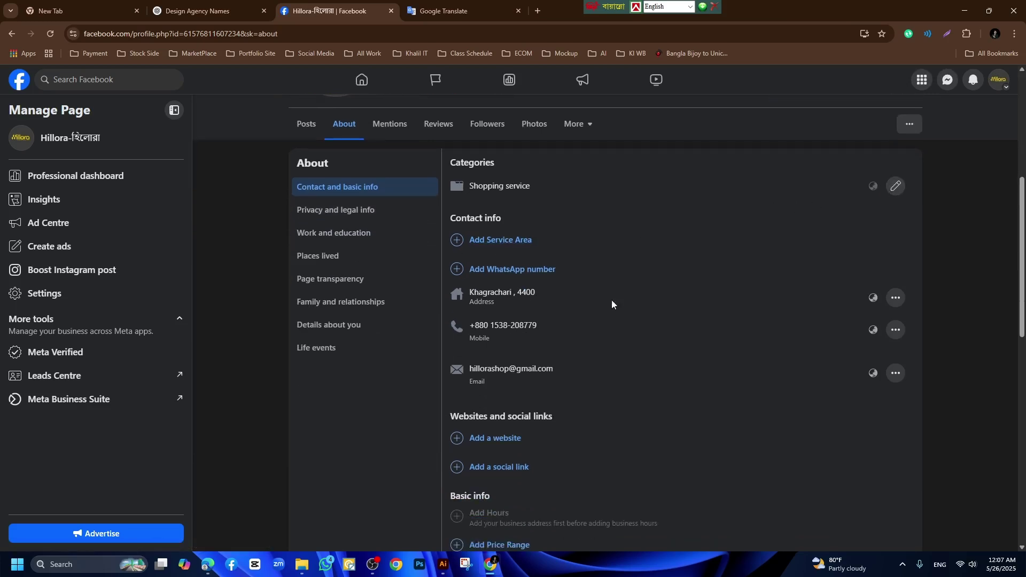
{"action": "scroll", "coordinate": [610, 315], "scroll_direction": "down", "scroll_amount": 2}
{"action": "scroll", "coordinate": [535, 310], "scroll_direction": "down", "scroll_amount": 2}
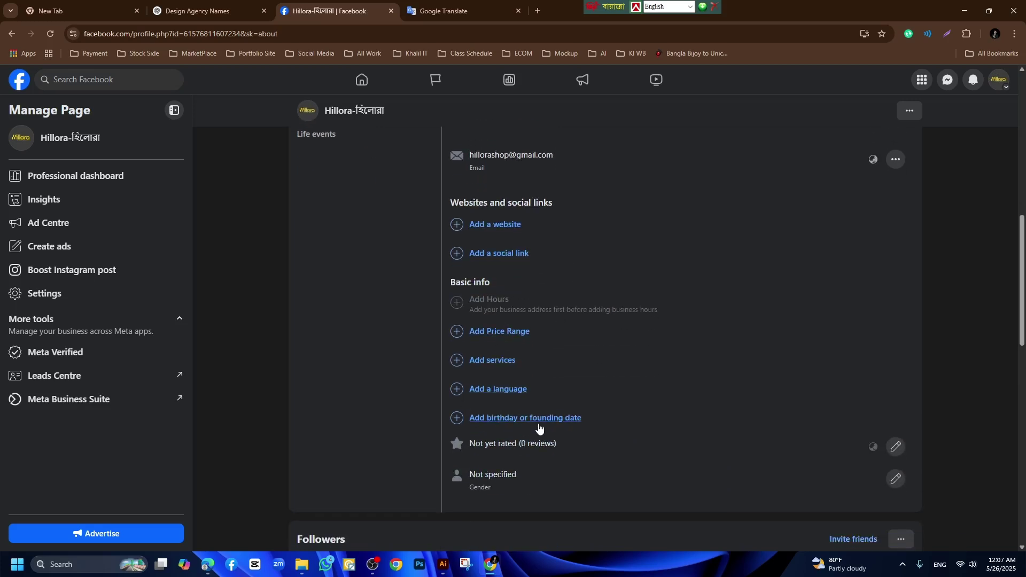
{"action": "scroll", "coordinate": [509, 424], "scroll_direction": "down", "scroll_amount": 4}
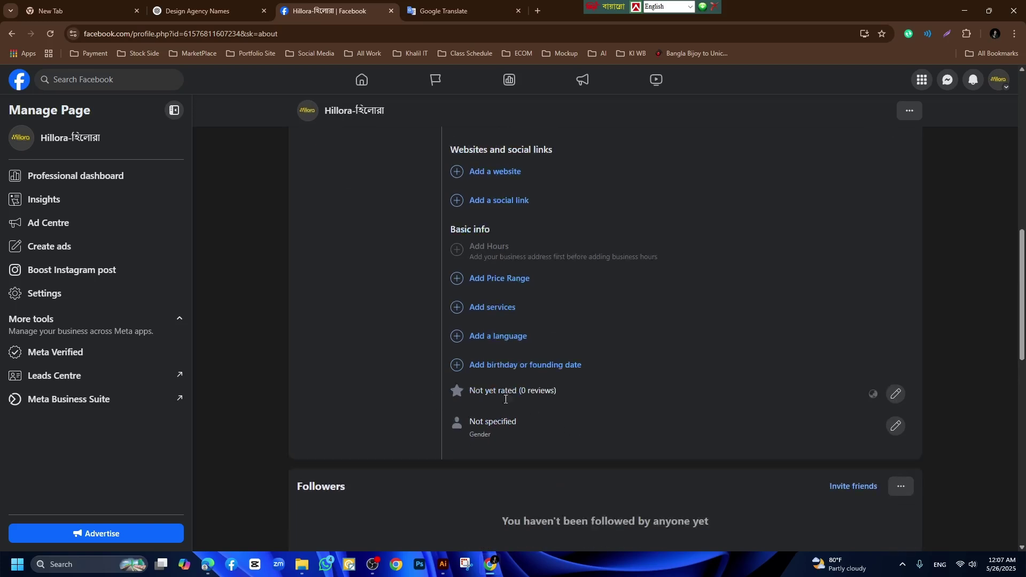
{"action": "scroll", "coordinate": [380, 300], "scroll_direction": "up", "scroll_amount": 9}
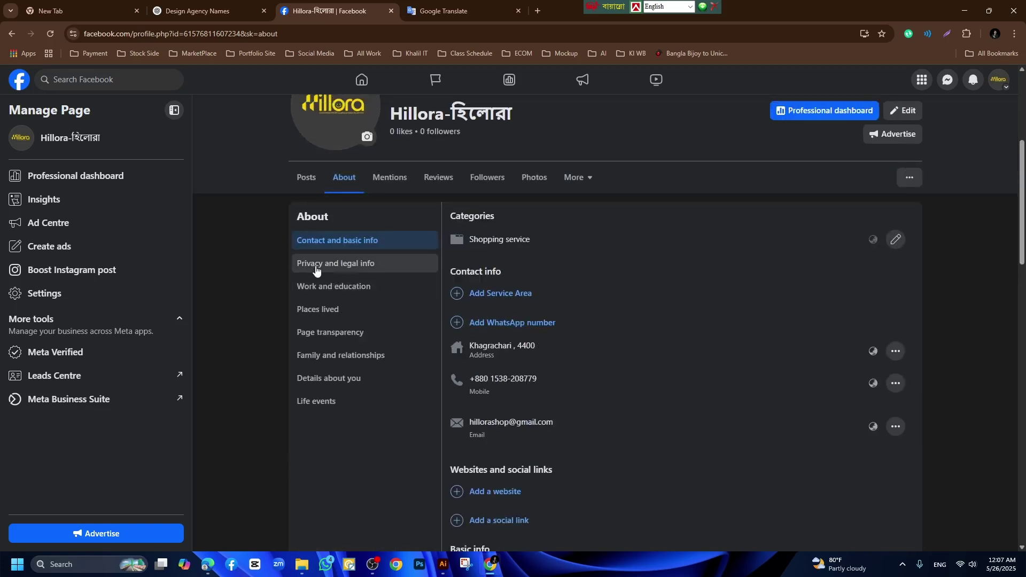
Browse the About sections (privacy, work, places lived, transparency), then open an empty About You entry.
{"action": "left_click", "coordinate": [364, 264]}
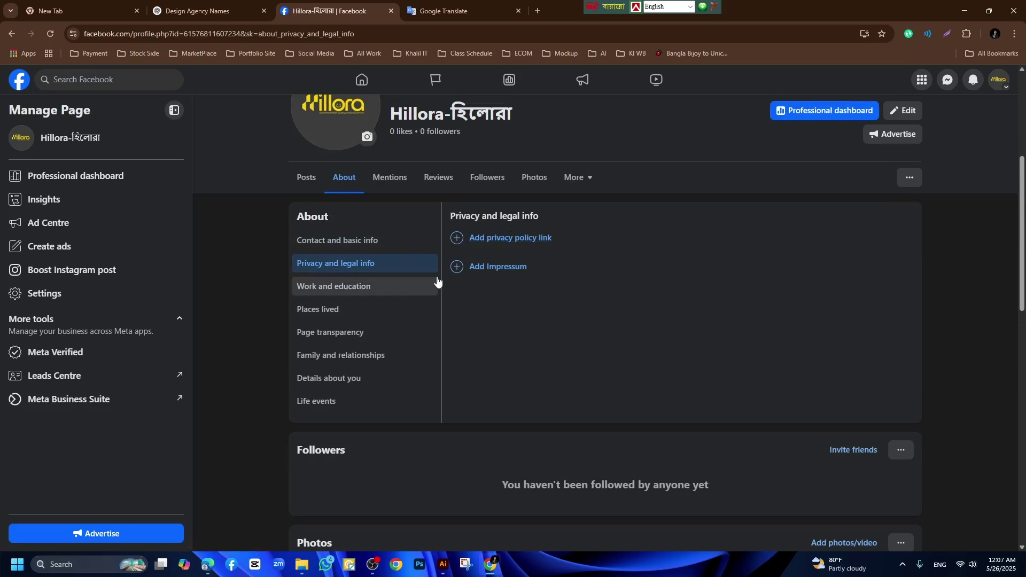
{"action": "left_click", "coordinate": [329, 292]}
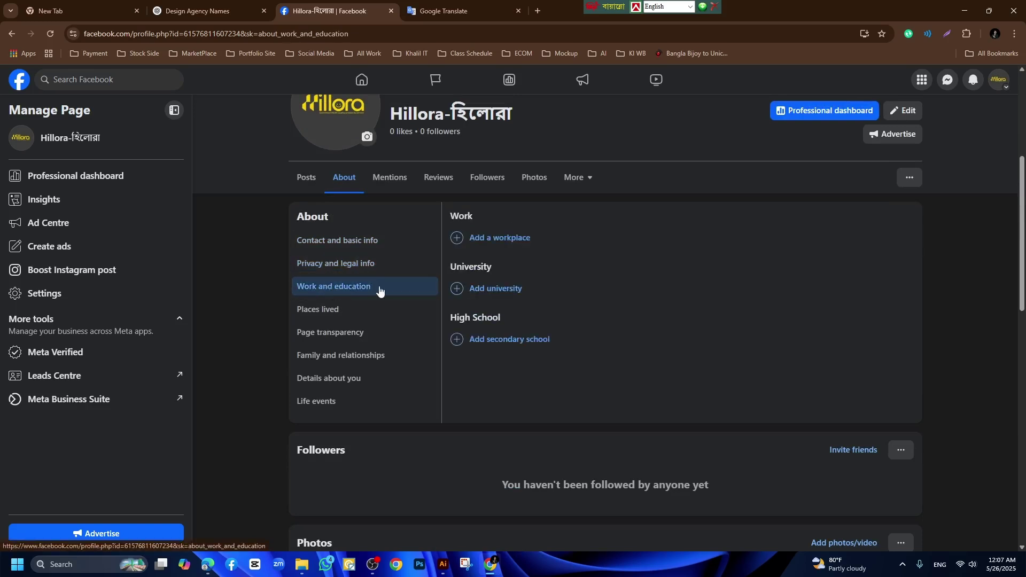
{"action": "left_click", "coordinate": [329, 312]}
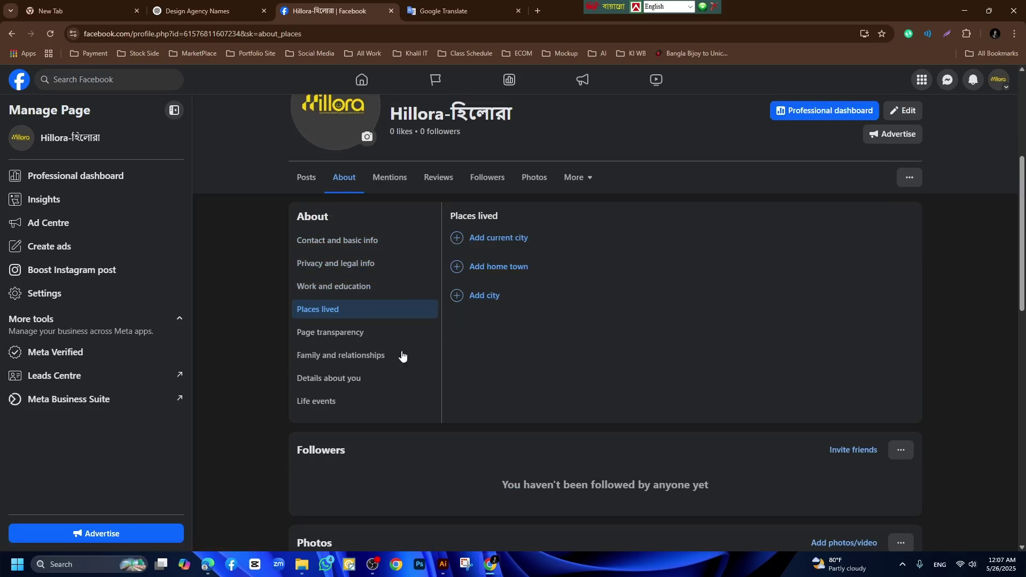
{"action": "left_click", "coordinate": [345, 334]}
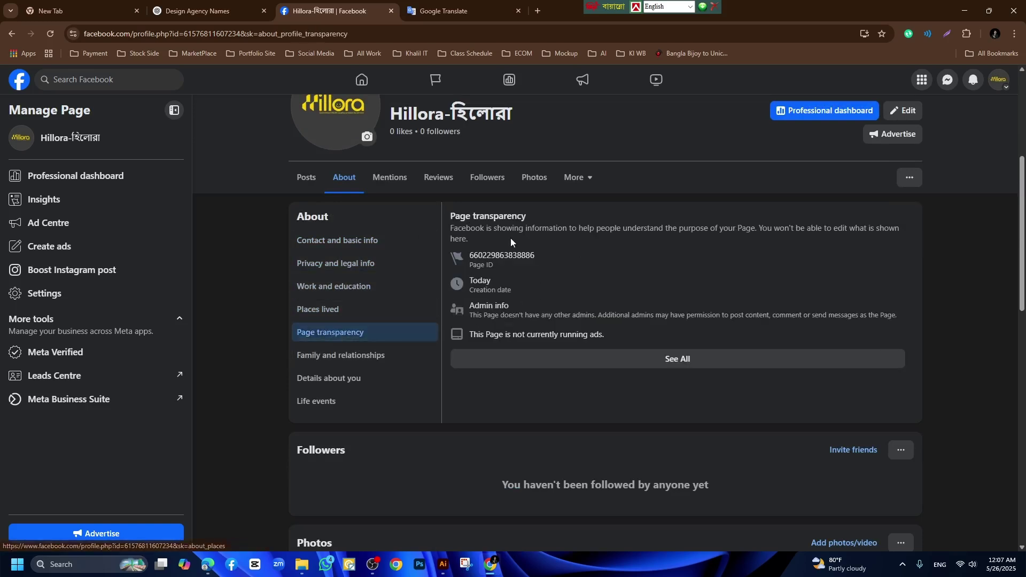
{"action": "left_click_drag", "start_coordinate": [471, 259], "coordinate": [542, 254]}
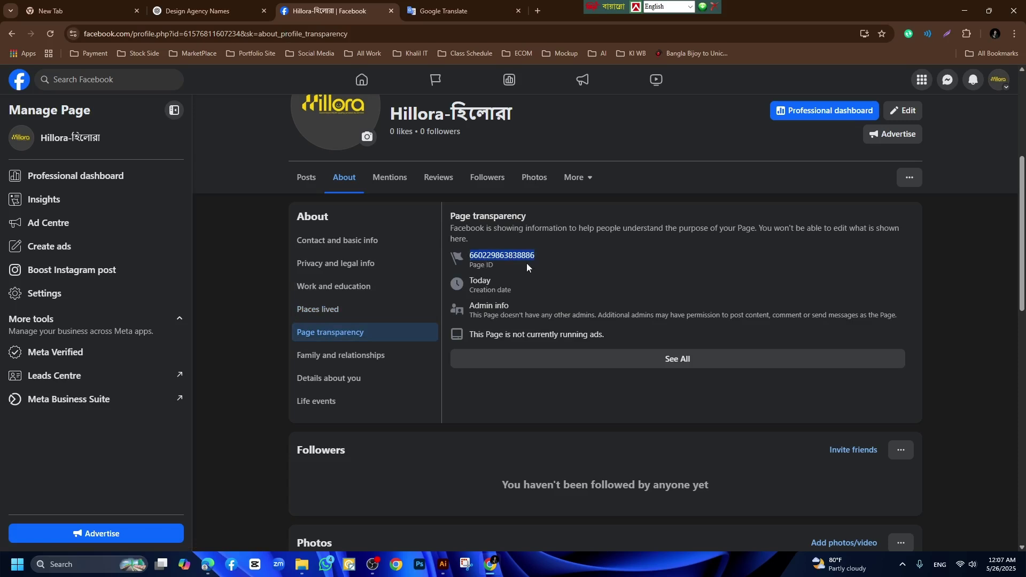
{"action": "left_click", "coordinate": [470, 293]}
{"action": "left_click_drag", "start_coordinate": [471, 288], "coordinate": [525, 289]}
{"action": "left_click", "coordinate": [525, 289]}
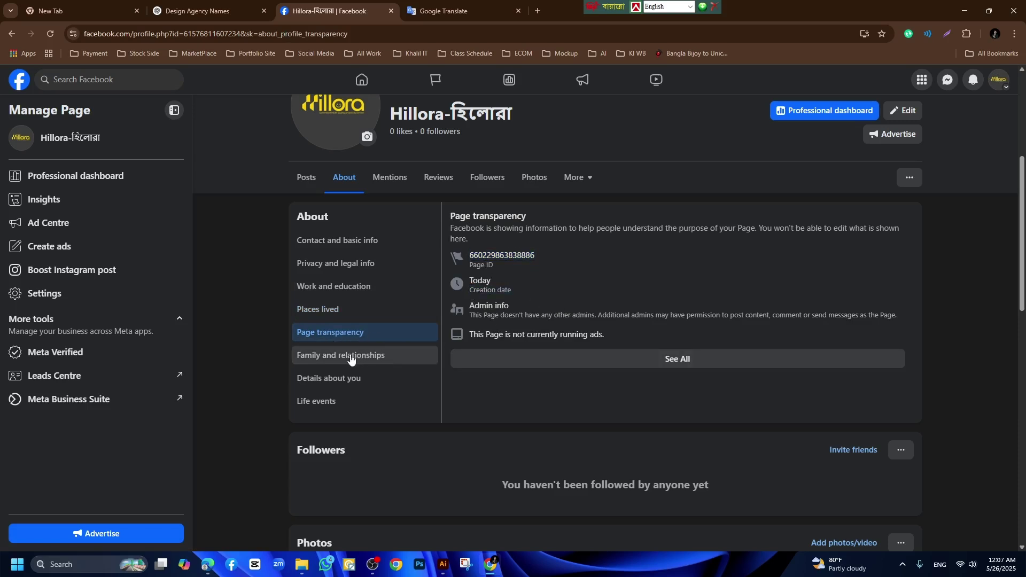
{"action": "left_click", "coordinate": [341, 382]}
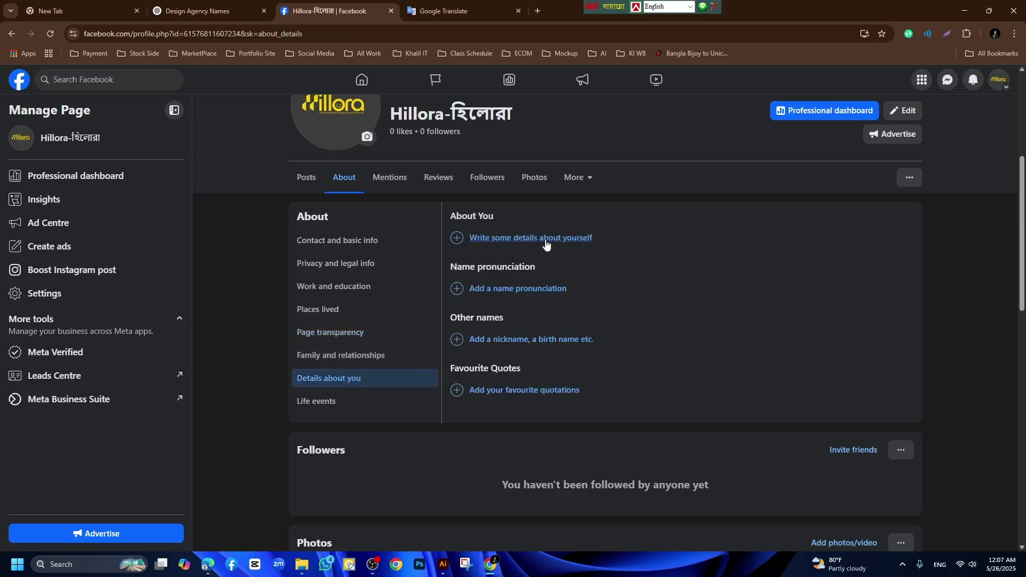
{"action": "left_click", "coordinate": [535, 239]}
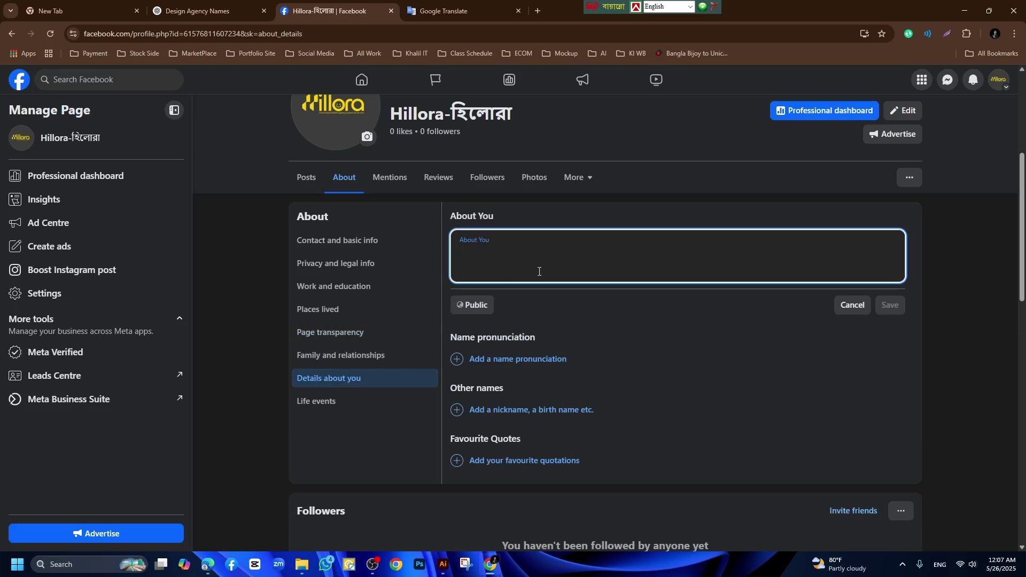
In ChatGPT, ask 'Now give page About' to get an About text for the Page.
{"action": "mouse_move", "coordinate": [440, 569]}
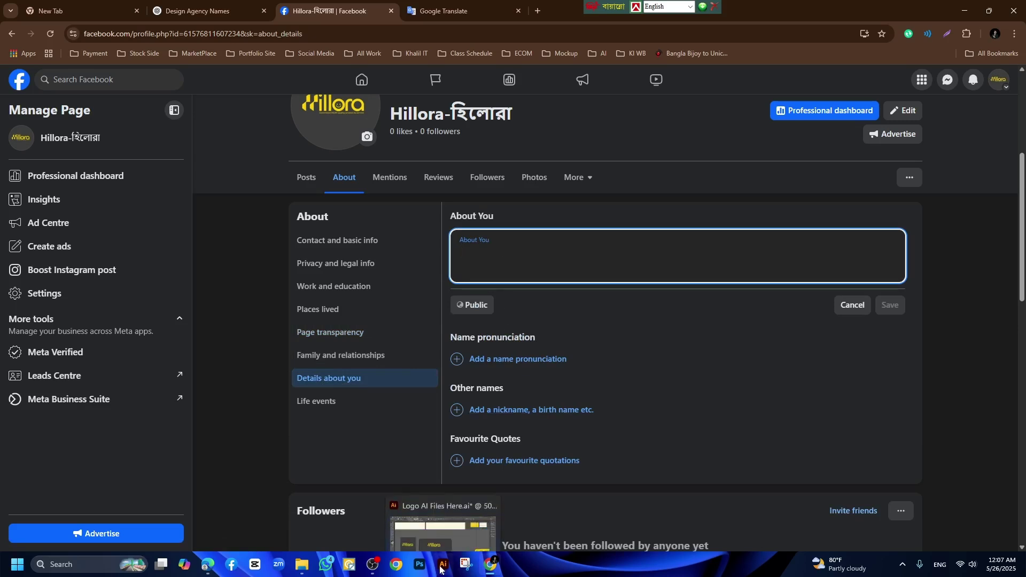
{"action": "left_click", "coordinate": [209, 11]}
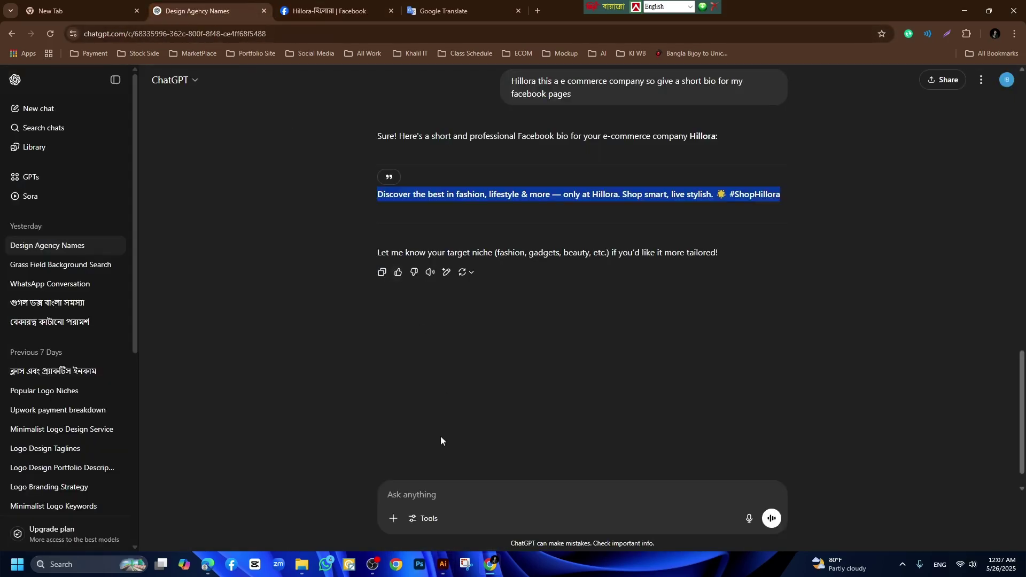
{"action": "left_click", "coordinate": [419, 493]}
{"action": "type", "text": "Now "}
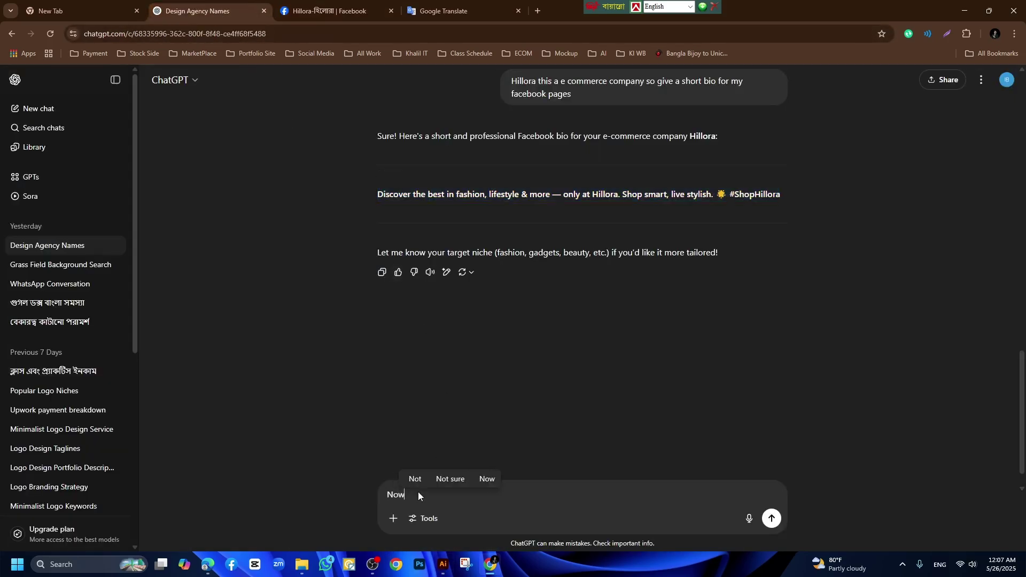
{"action": "type", "text": "give page "}
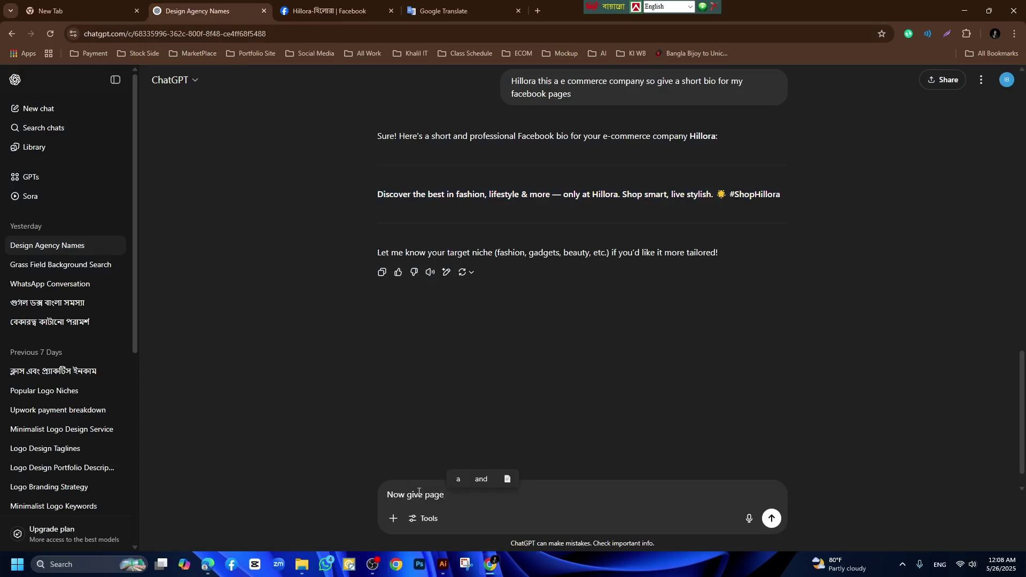
{"action": "type", "text": "About"}
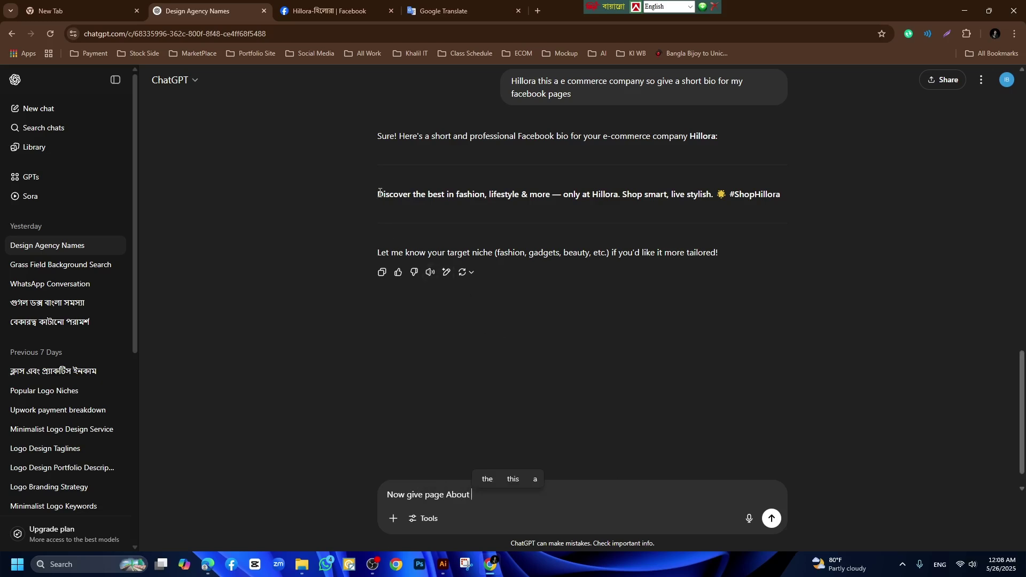
{"action": "left_click_drag", "start_coordinate": [380, 194], "coordinate": [779, 194]}
{"action": "left_click", "coordinate": [529, 194]}
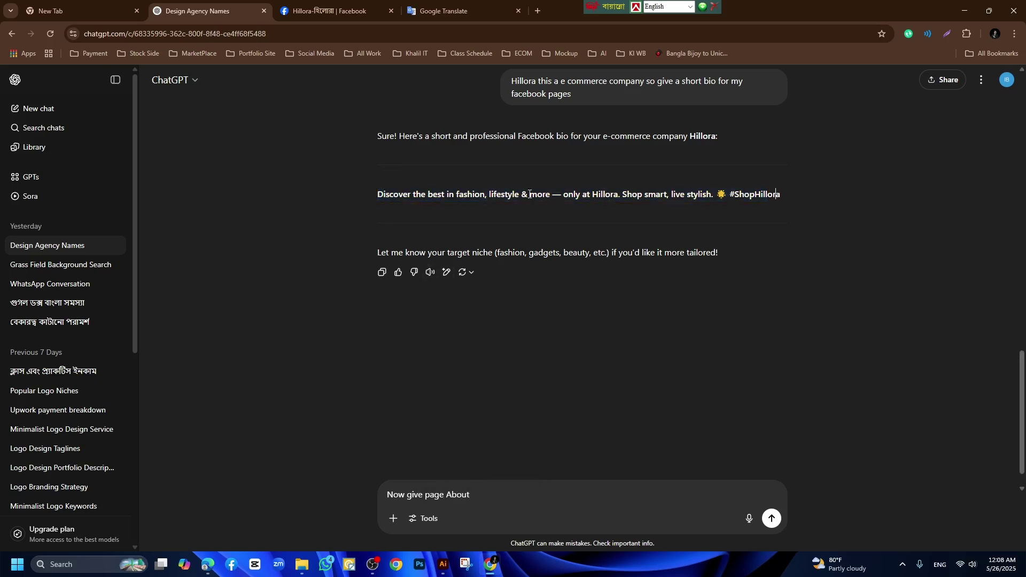
{"action": "triple_click", "coordinate": [384, 195]}
{"action": "left_click", "coordinate": [469, 501]}
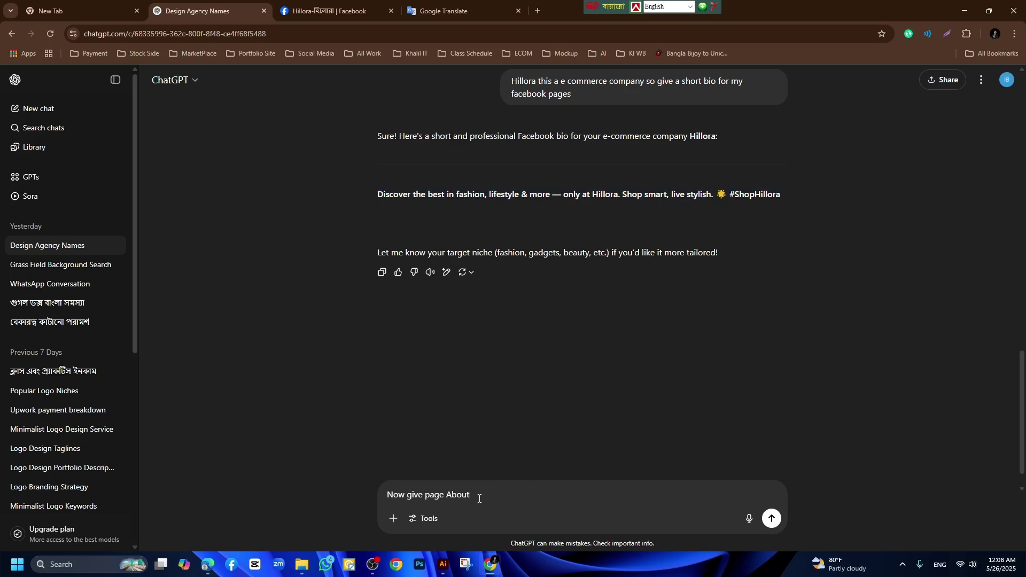
{"action": "left_click", "coordinate": [771, 519]}
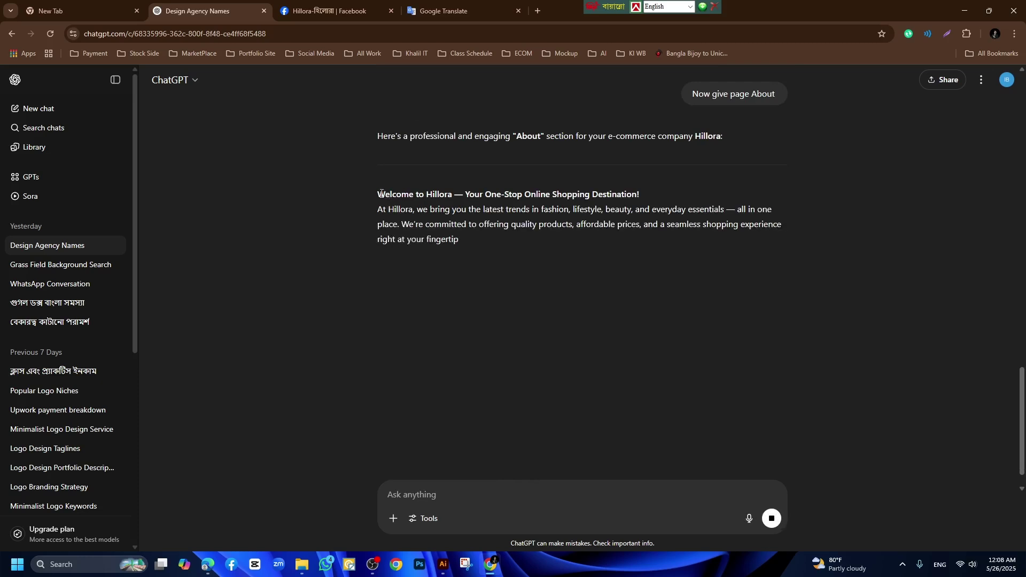
Copy the generated Hillora welcome description from the welcome line through the inquiries line.
{"action": "left_click_drag", "start_coordinate": [377, 195], "coordinate": [449, 196]}
{"action": "left_click", "coordinate": [453, 195]}
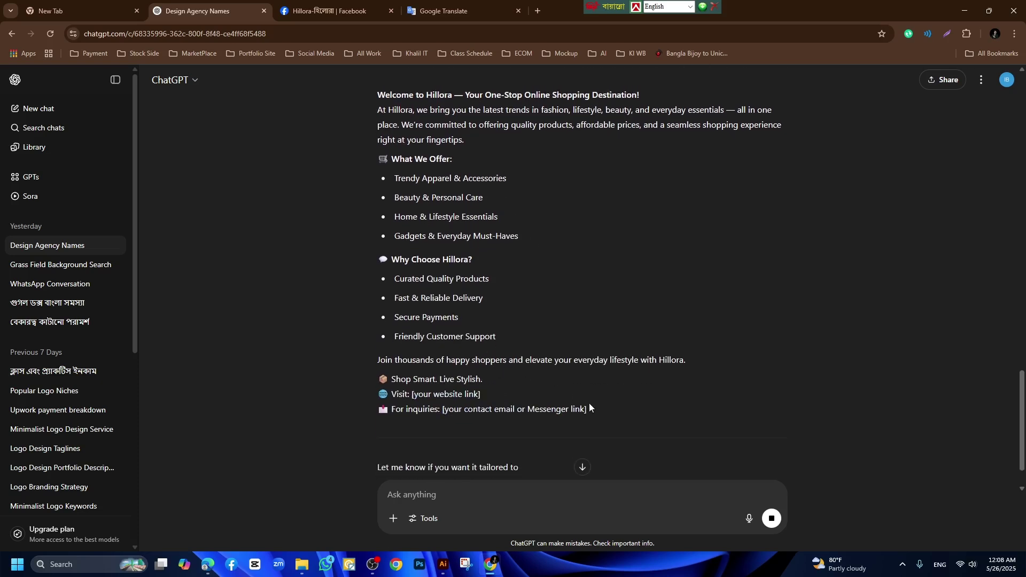
{"action": "scroll", "coordinate": [591, 396], "scroll_direction": "up", "scroll_amount": 1}
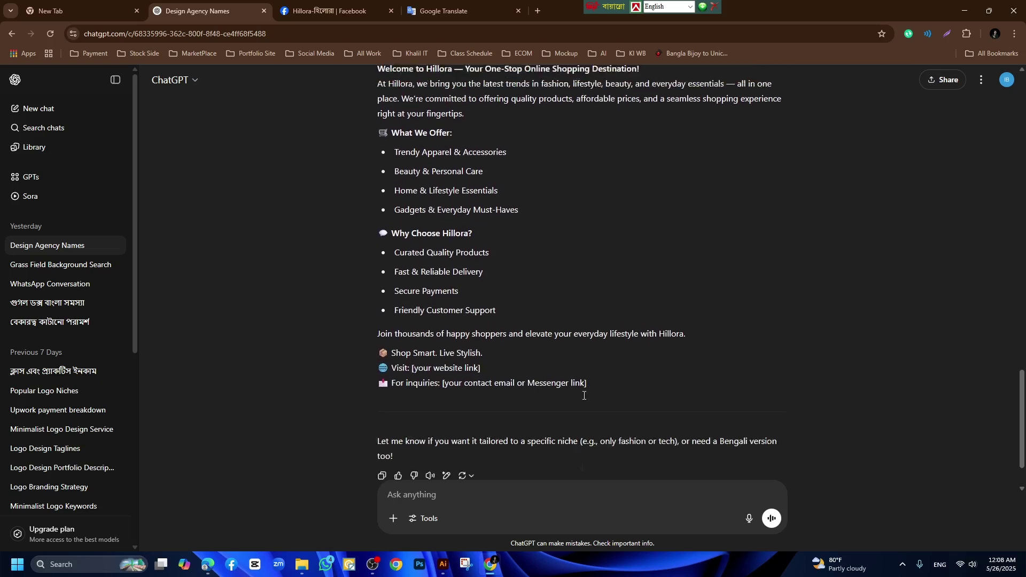
{"action": "left_click_drag", "start_coordinate": [589, 417], "coordinate": [376, 107]}
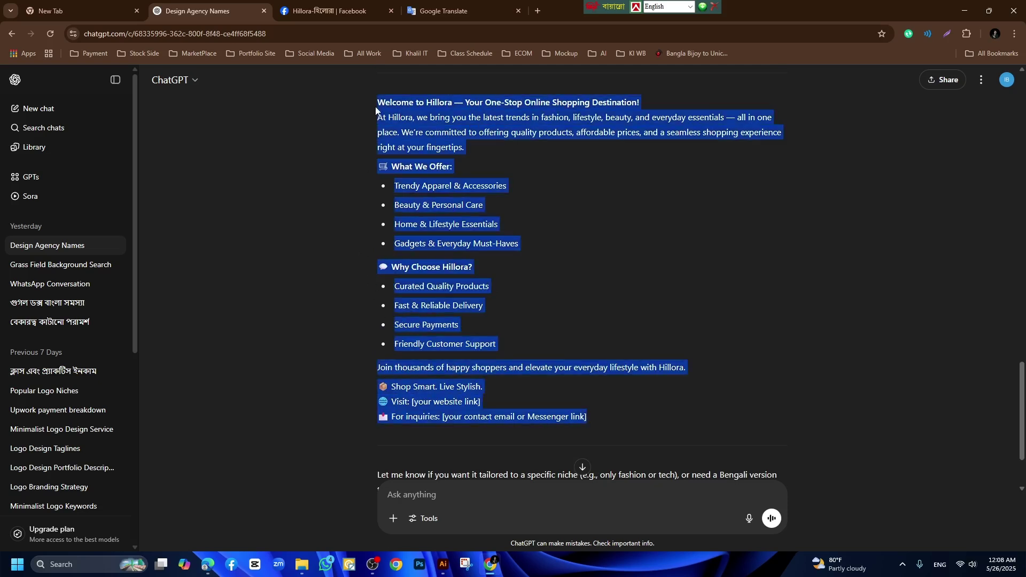
{"action": "right_click", "coordinate": [409, 115]}
{"action": "left_click", "coordinate": [451, 128]}
Paste the welcome description into About You and replace the contact placeholder with a phone number.
{"action": "left_click", "coordinate": [332, 11]}
{"action": "left_click", "coordinate": [480, 262]}
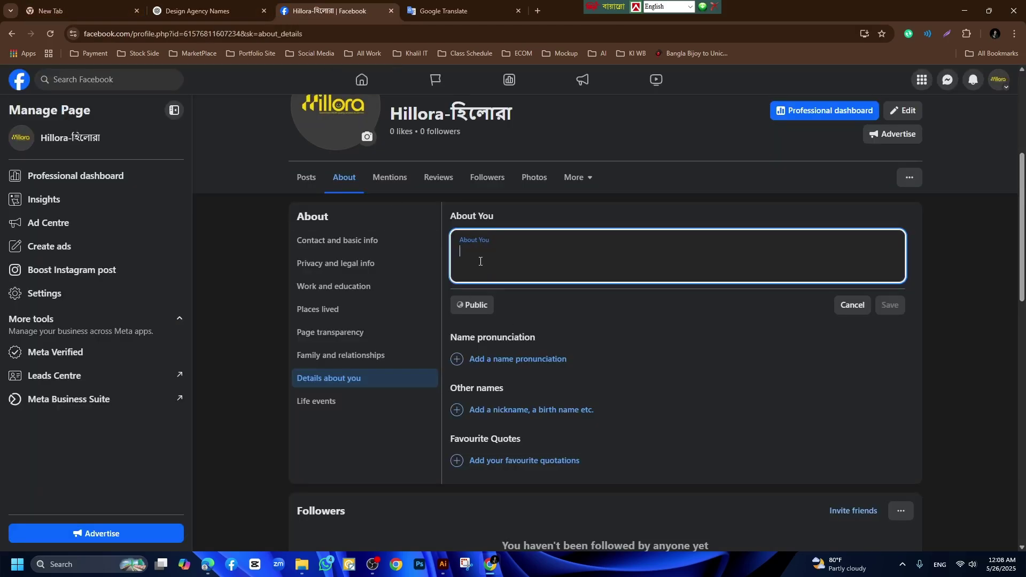
{"action": "key", "text": "ctrl+v"}
{"action": "scroll", "coordinate": [542, 321], "scroll_direction": "down", "scroll_amount": 2}
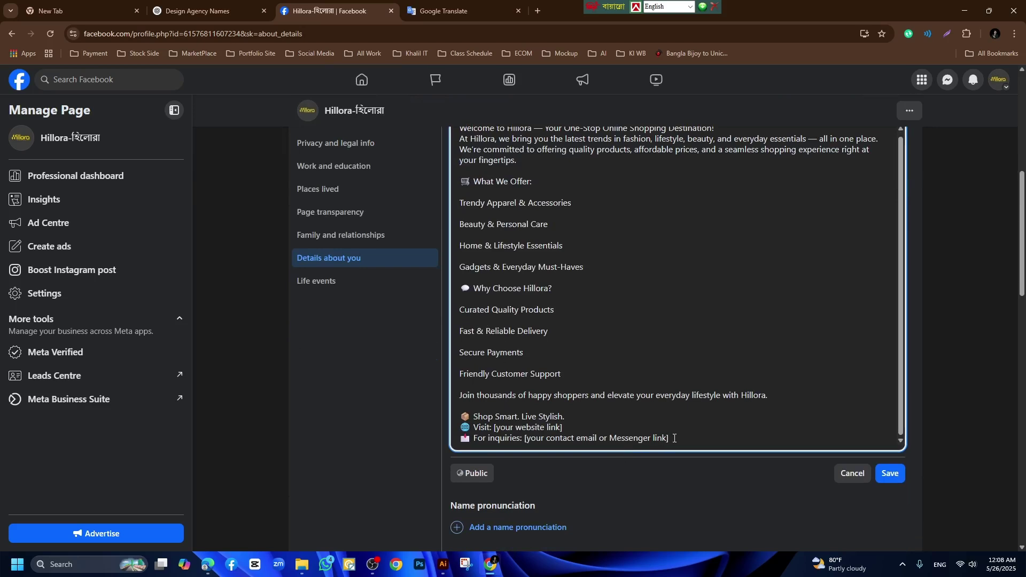
{"action": "left_click_drag", "start_coordinate": [675, 438], "coordinate": [536, 437]}
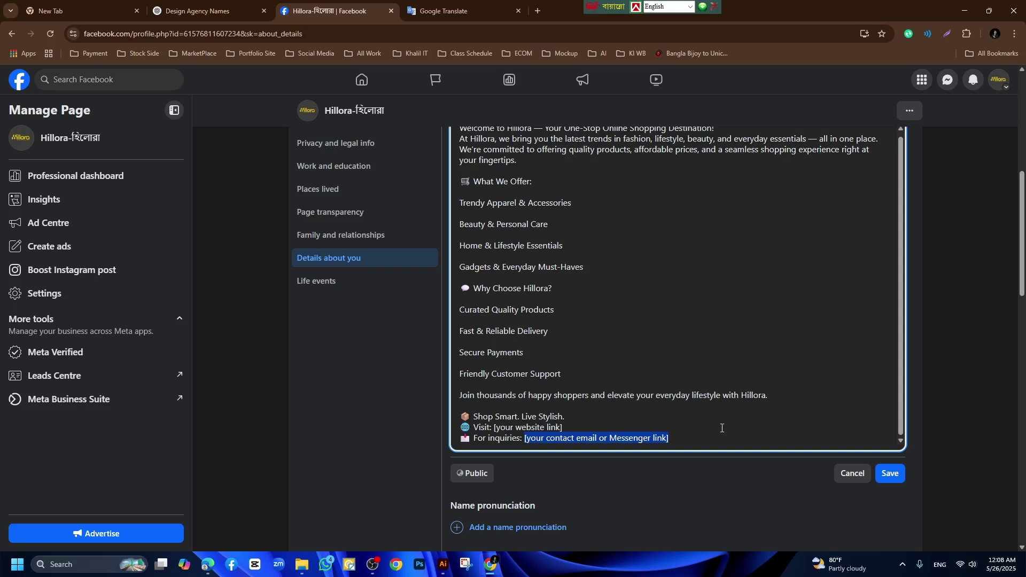
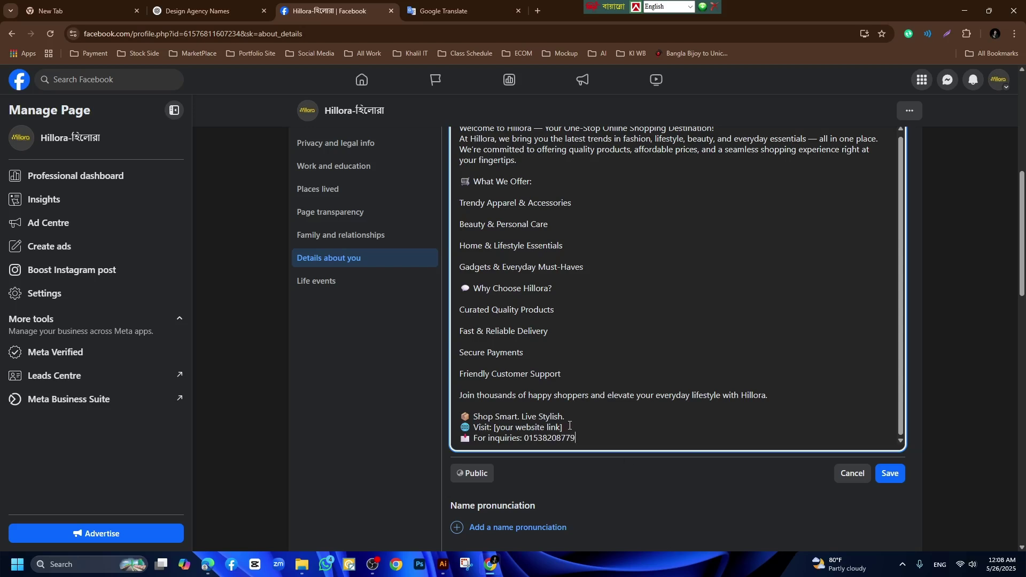
Delete the website line and remove the blank lines between the benefit items.
{"action": "left_click_drag", "start_coordinate": [570, 426], "coordinate": [453, 428]}
{"action": "key", "text": "BackSpace"}
{"action": "key", "text": "BackSpace"}
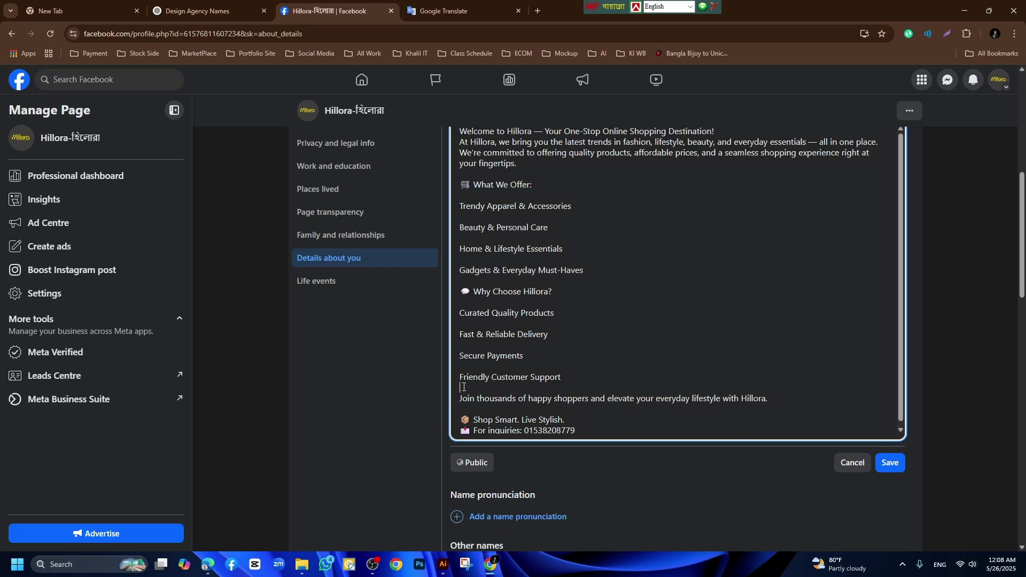
{"action": "key", "text": "BackSpace"}
{"action": "left_click", "coordinate": [464, 366]}
{"action": "key", "text": "BackSpace"}
{"action": "left_click", "coordinate": [465, 345]}
{"action": "key", "text": "BackSpace"}
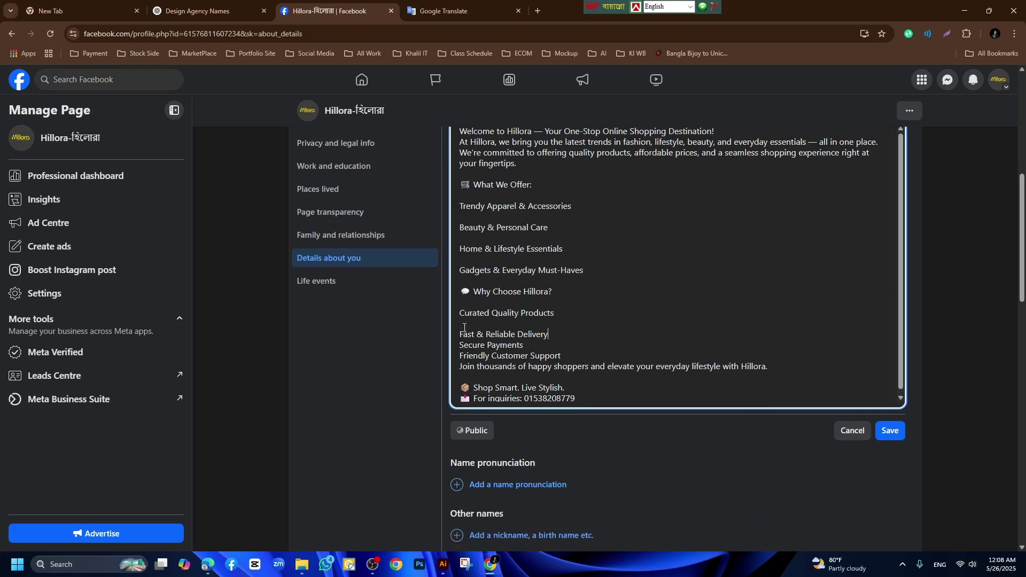
{"action": "left_click", "coordinate": [464, 326]}
{"action": "key", "text": "BackSpace"}
{"action": "key", "text": "BackSpace"}
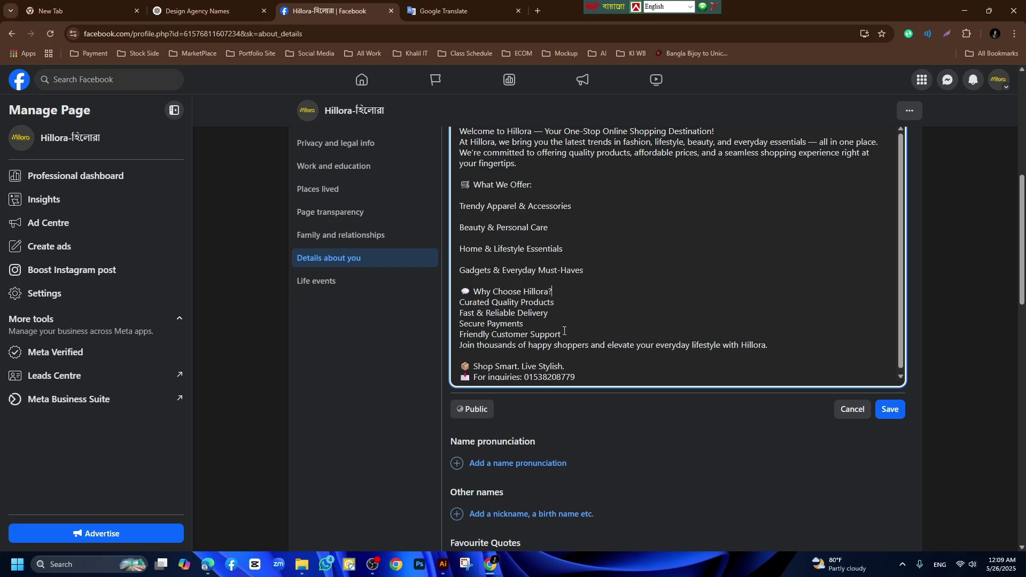
{"action": "key", "text": "Return"}
Tighten the What We Offer list by removing its blank lines, then save the description.
{"action": "scroll", "coordinate": [492, 322], "scroll_direction": "up", "scroll_amount": 1}
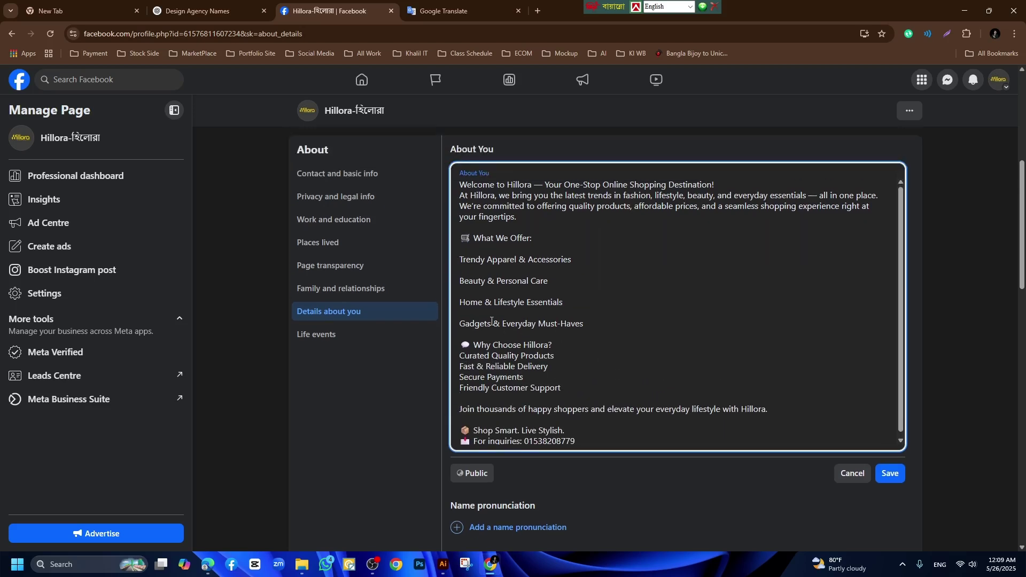
{"action": "key", "text": "BackSpace"}
{"action": "left_click", "coordinate": [466, 291]}
{"action": "key", "text": "BackSpace"}
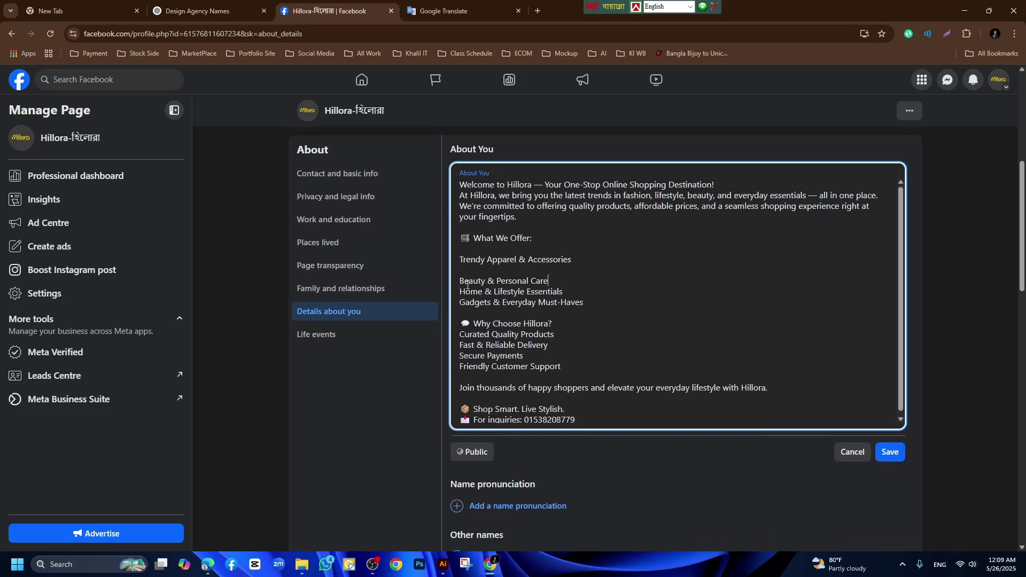
{"action": "left_click", "coordinate": [466, 270]}
{"action": "key", "text": "BackSpace"}
{"action": "left_click", "coordinate": [469, 252]}
{"action": "key", "text": "BackSpace"}
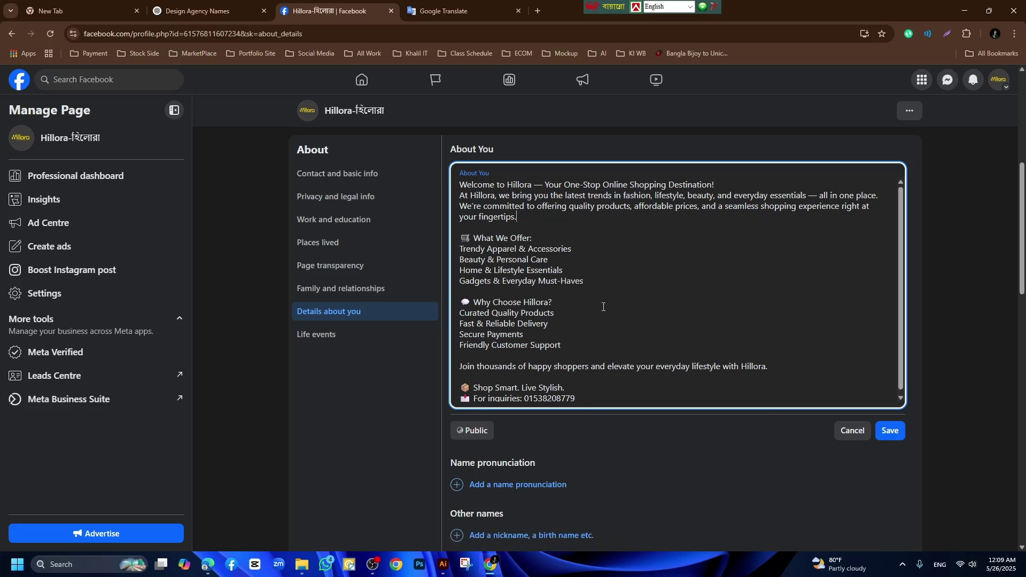
{"action": "left_click", "coordinate": [891, 431]}
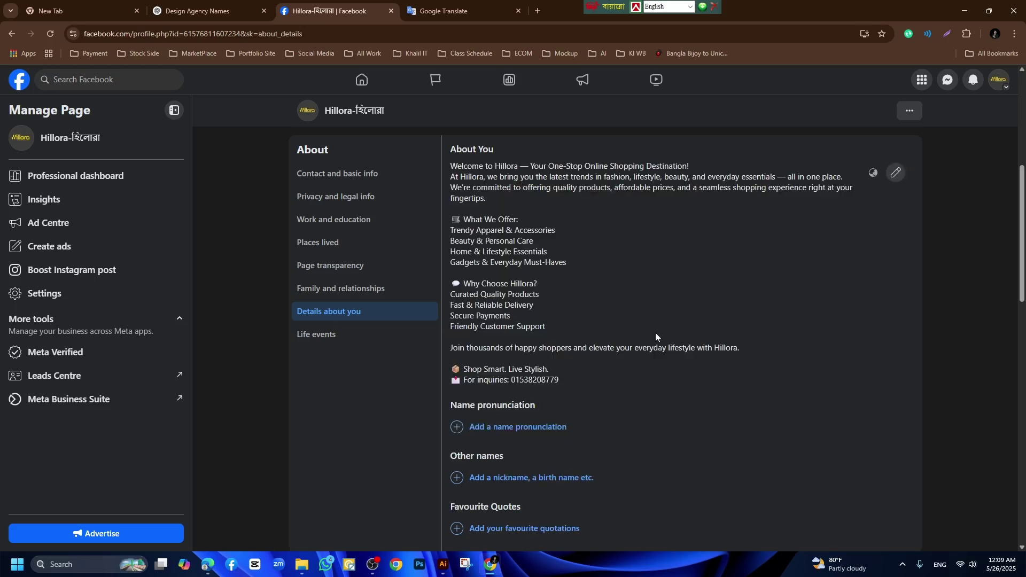
Go to Settings > Page setup > Name and start editing the page's Username.
{"action": "scroll", "coordinate": [607, 306], "scroll_direction": "down", "scroll_amount": 2}
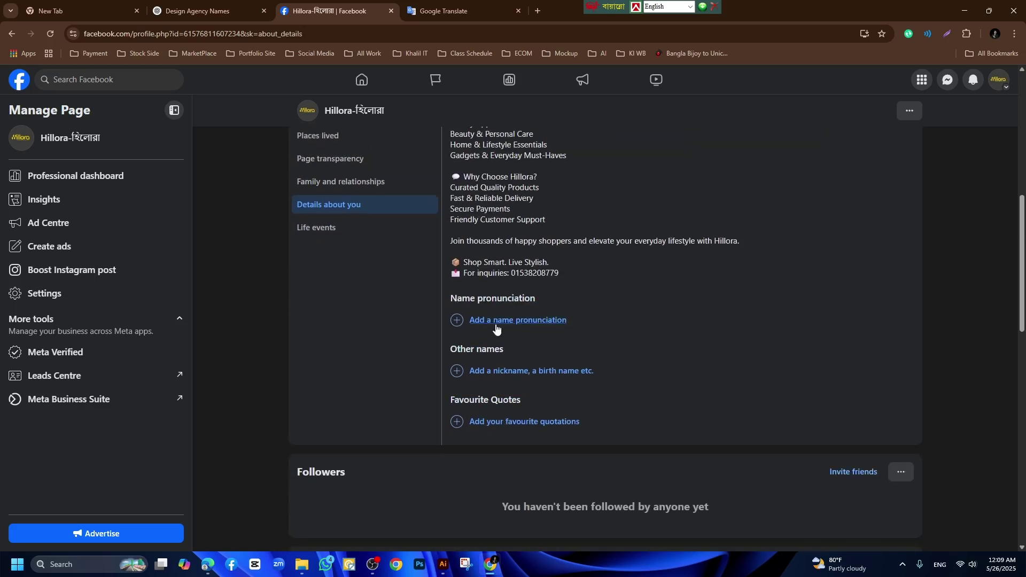
{"action": "left_click_drag", "start_coordinate": [450, 300], "coordinate": [579, 301]}
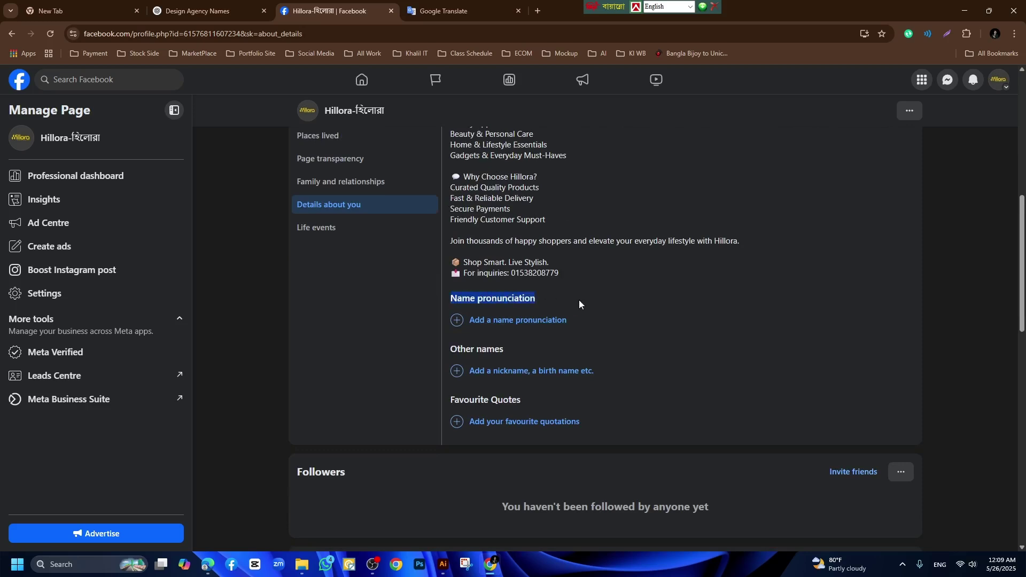
{"action": "left_click", "coordinate": [579, 300]}
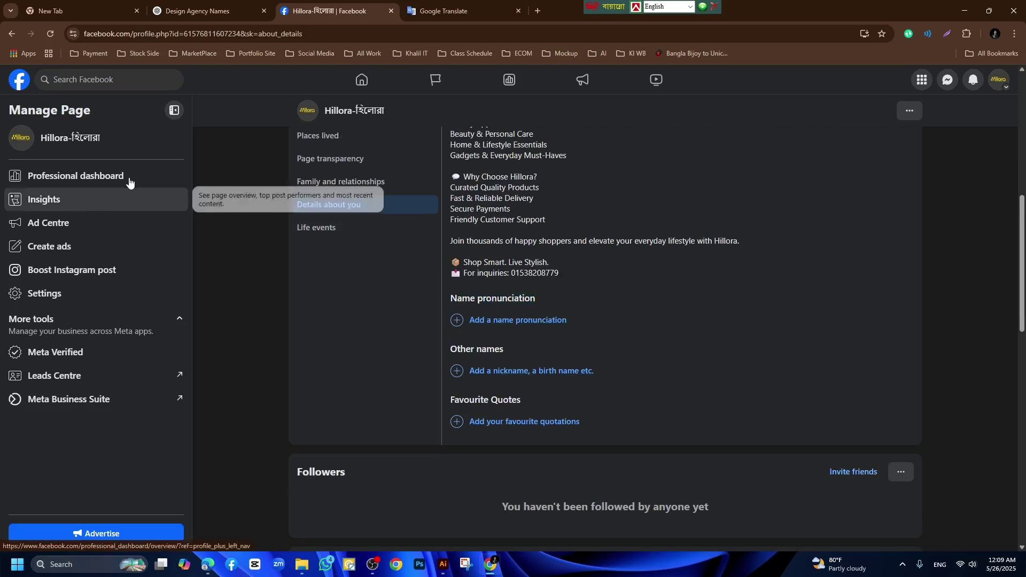
{"action": "left_click", "coordinate": [41, 295]}
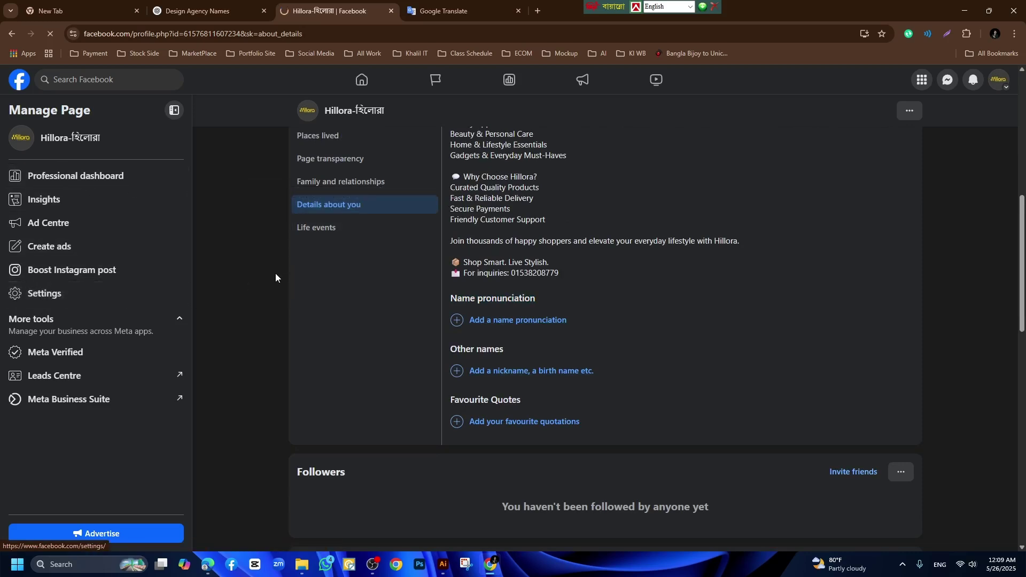
{"action": "scroll", "coordinate": [119, 277], "scroll_direction": "down", "scroll_amount": 3}
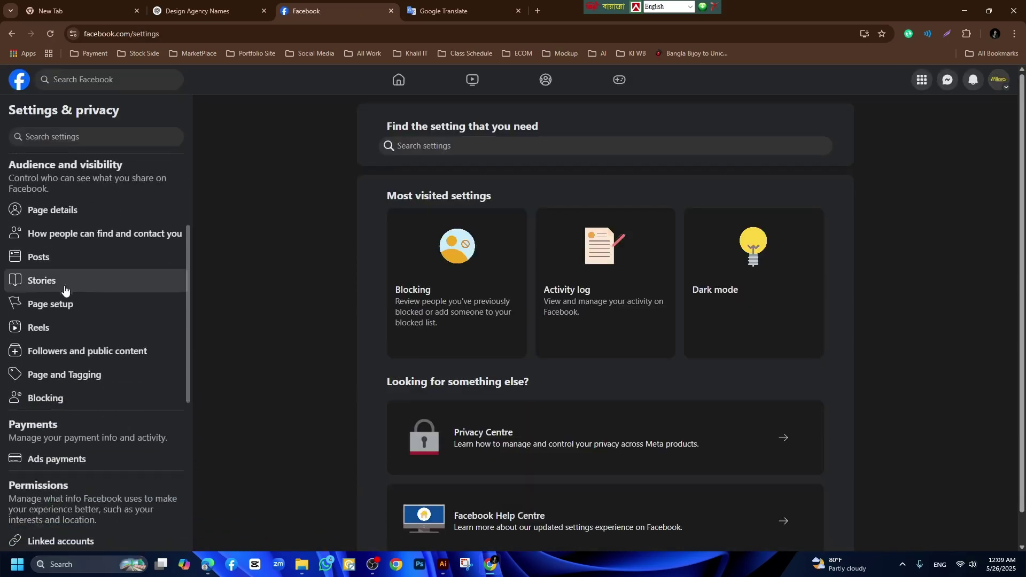
{"action": "left_click", "coordinate": [64, 306]}
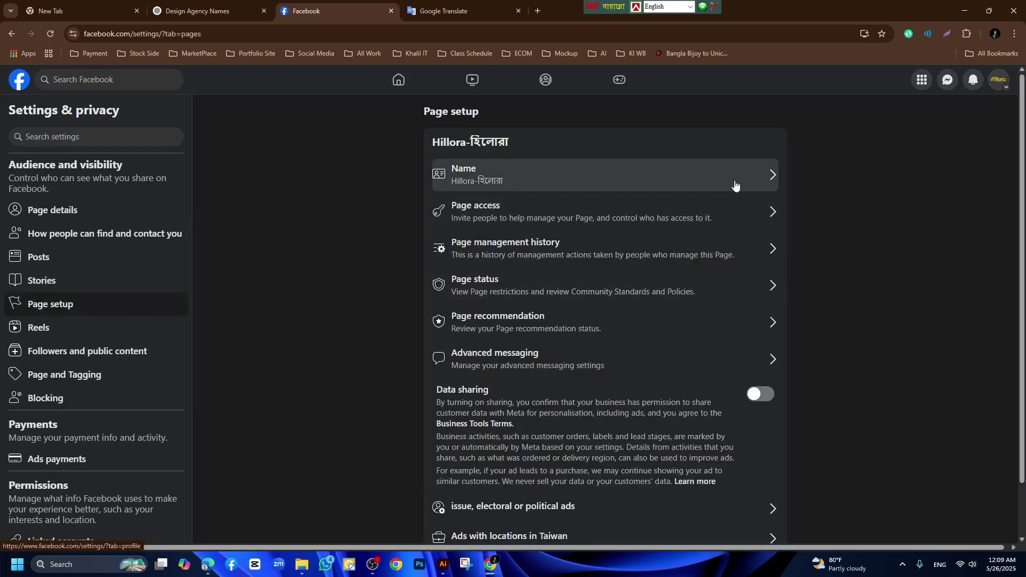
{"action": "left_click", "coordinate": [774, 181]}
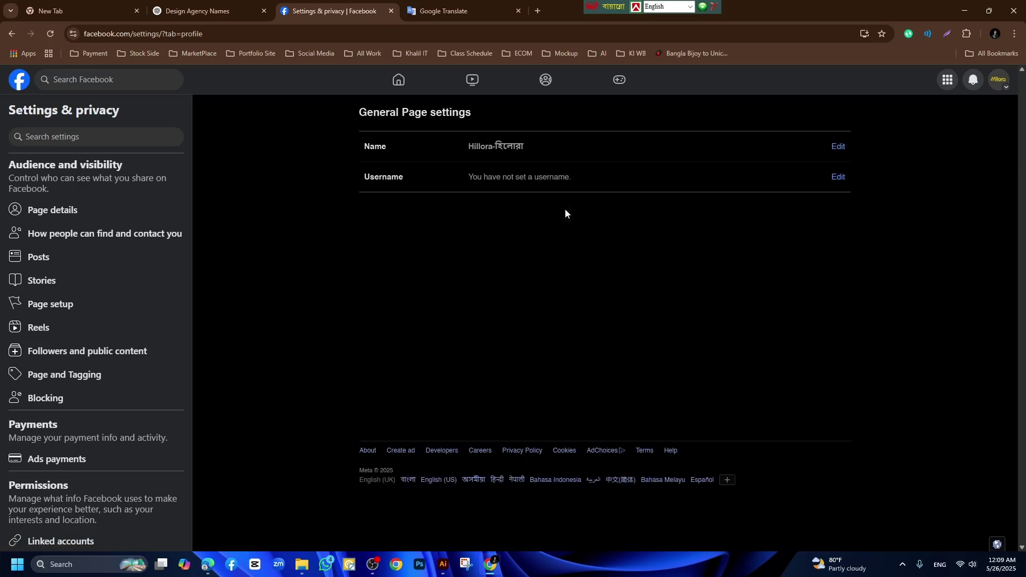
{"action": "left_click", "coordinate": [838, 177]}
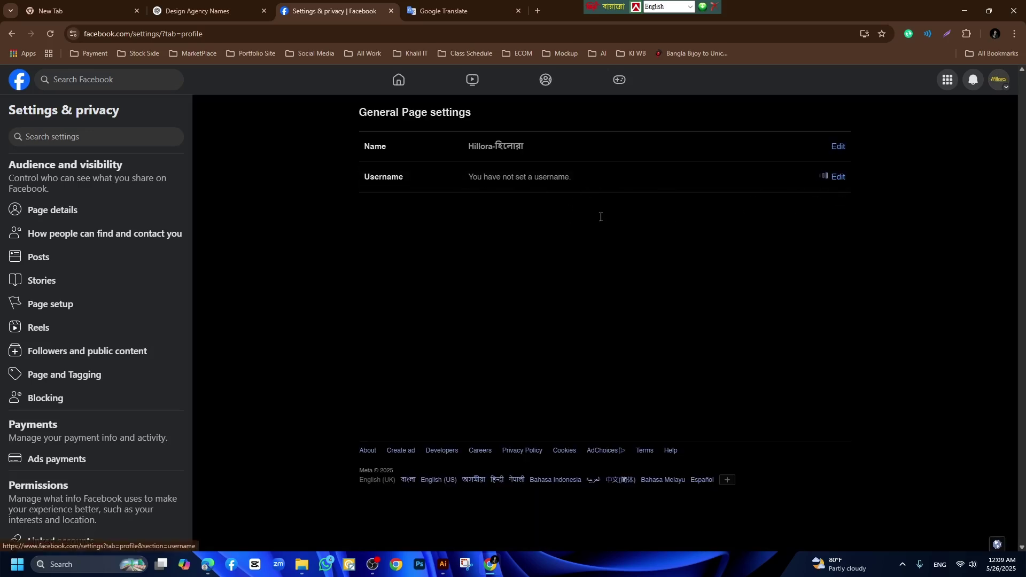
Open Facebook_Design_Agency_Page_Checklist.pdf in Edge and find its Username & Page Handle section.
{"action": "left_click", "coordinate": [208, 565]}
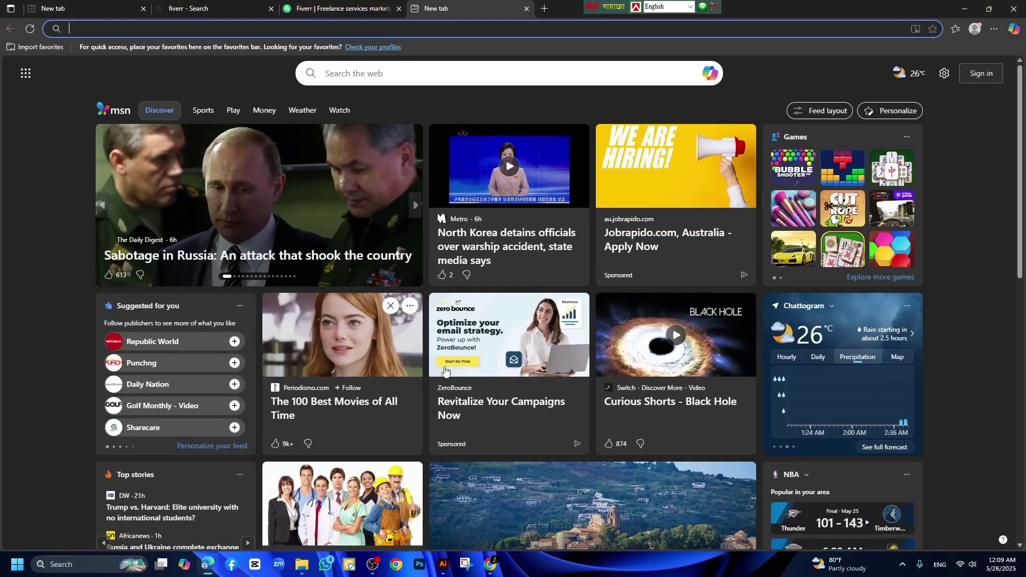
{"action": "left_click", "coordinate": [192, 9]}
{"action": "left_click", "coordinate": [341, 9]}
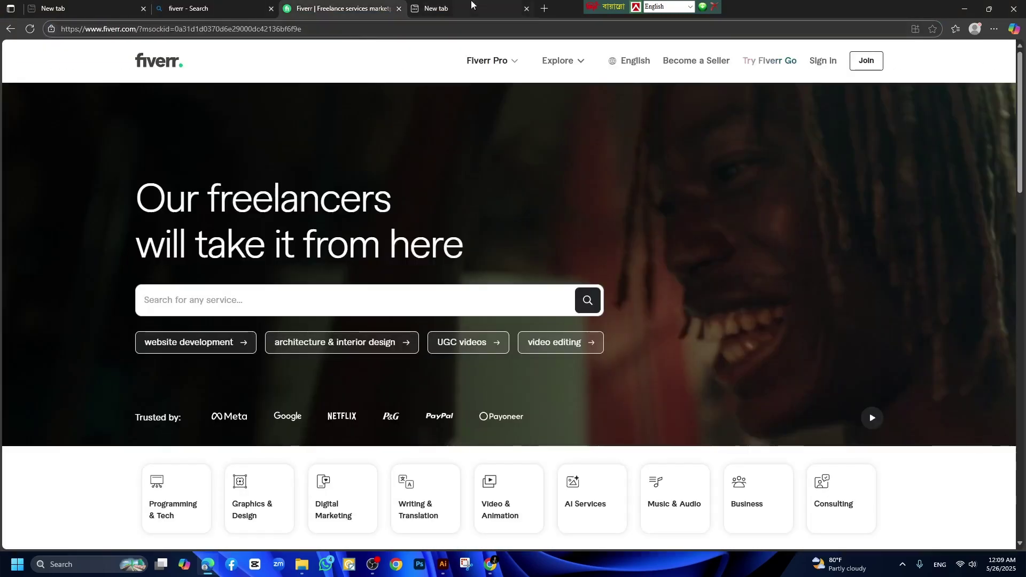
{"action": "key", "text": "ctrl+Tab"}
{"action": "key", "text": "ctrl+Tab"}
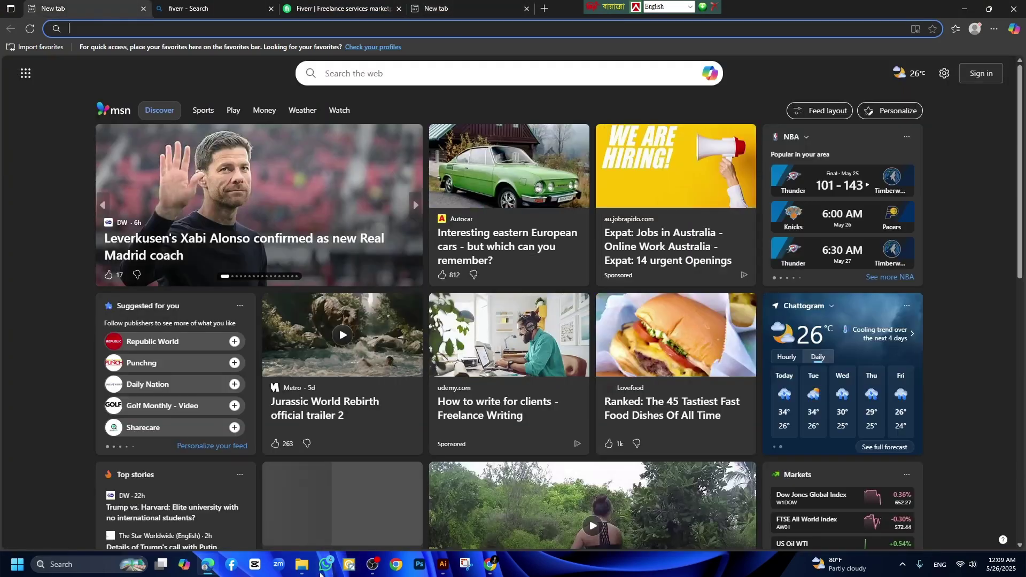
{"action": "left_click", "coordinate": [302, 565]}
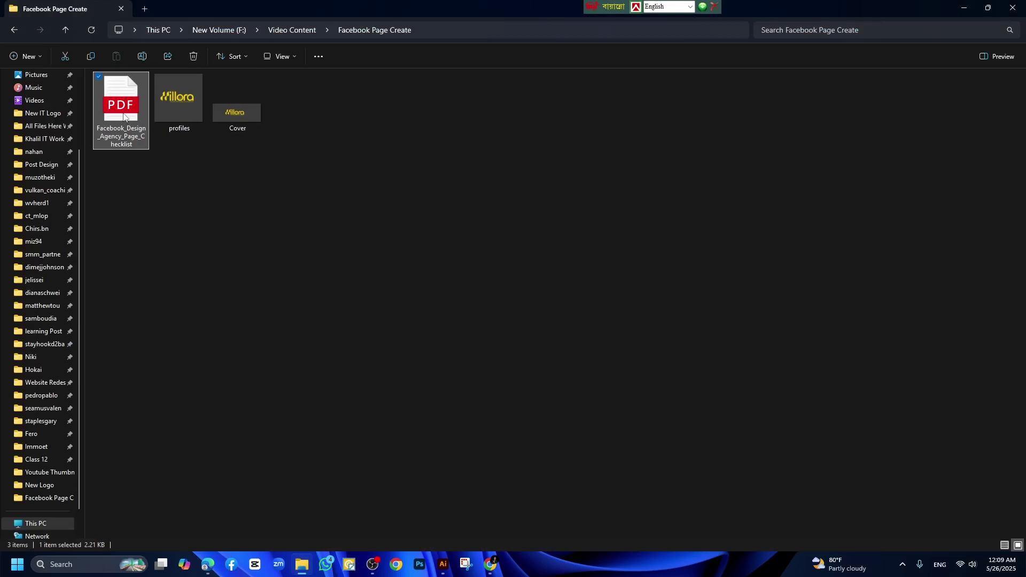
{"action": "double_click", "coordinate": [123, 116]}
{"action": "scroll", "coordinate": [438, 293], "scroll_direction": "down", "scroll_amount": 10}
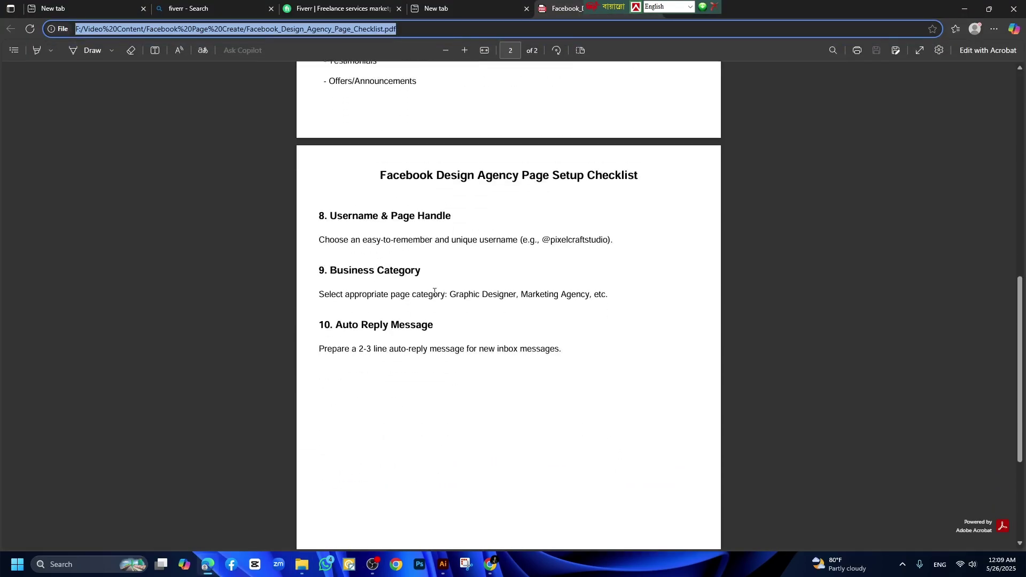
{"action": "left_click_drag", "start_coordinate": [330, 209], "coordinate": [451, 209]}
{"action": "left_click", "coordinate": [470, 514]}
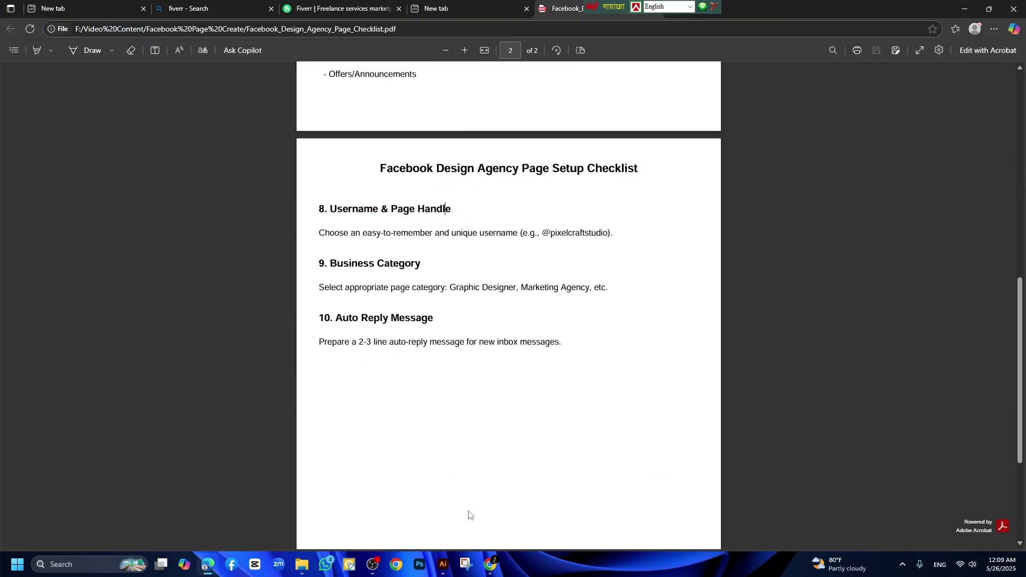
Enter 'hillorabd' as the page username and save it.
{"action": "left_click", "coordinate": [490, 569]}
{"action": "left_click", "coordinate": [567, 219]}
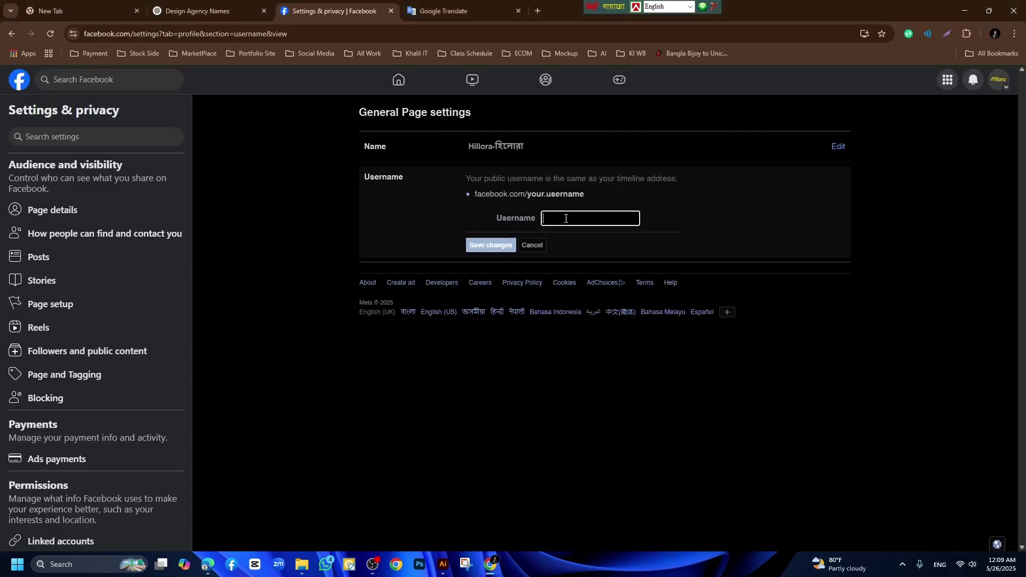
{"action": "type", "text": "hi"}
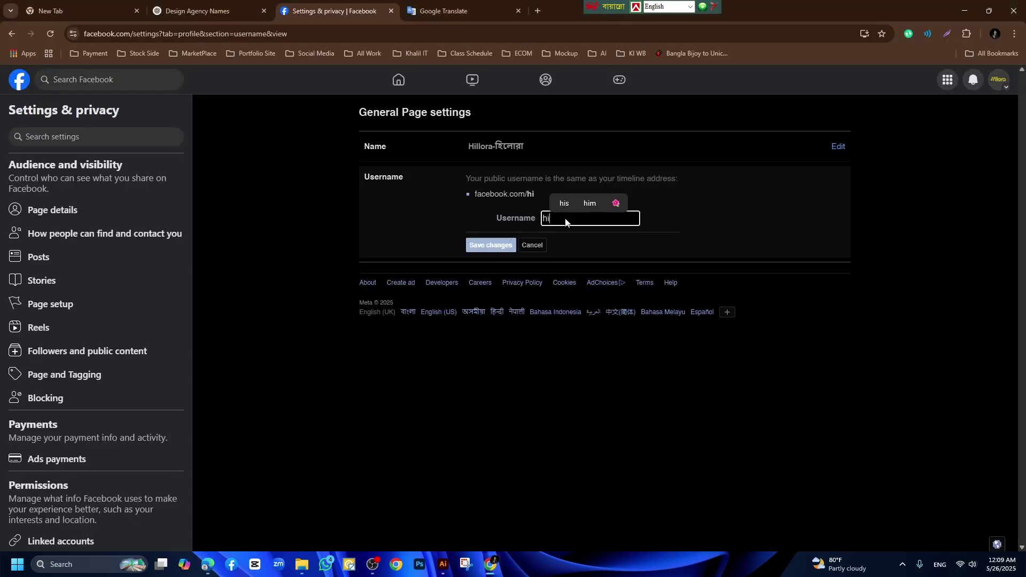
{"action": "type", "text": "llora"}
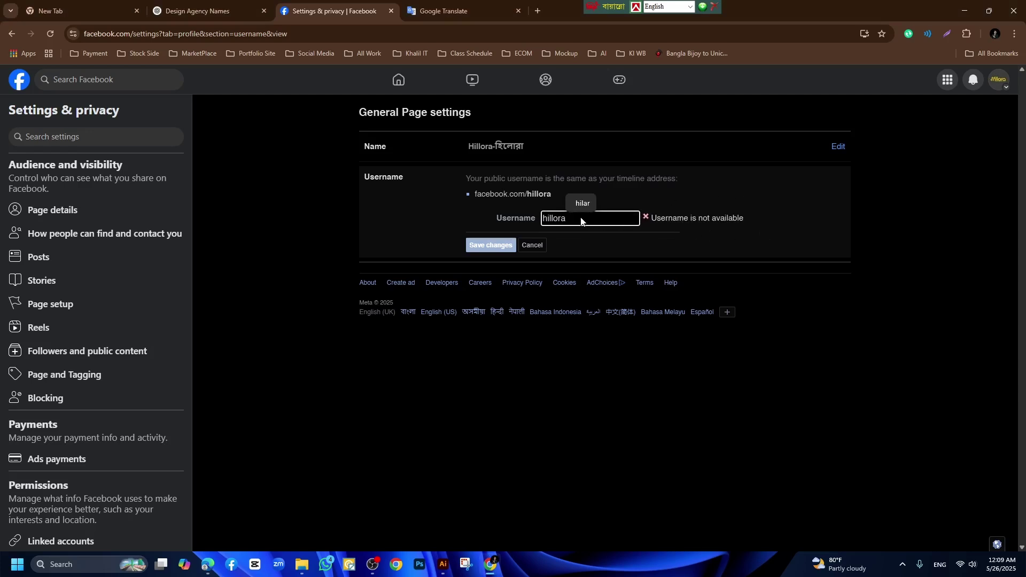
{"action": "type", "text": "bd"}
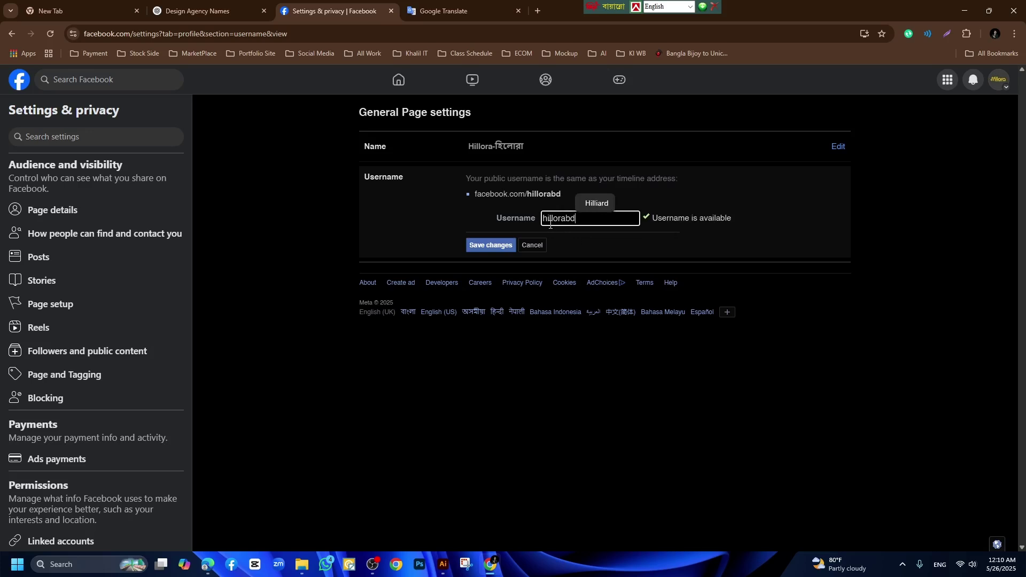
{"action": "left_click", "coordinate": [487, 246]}
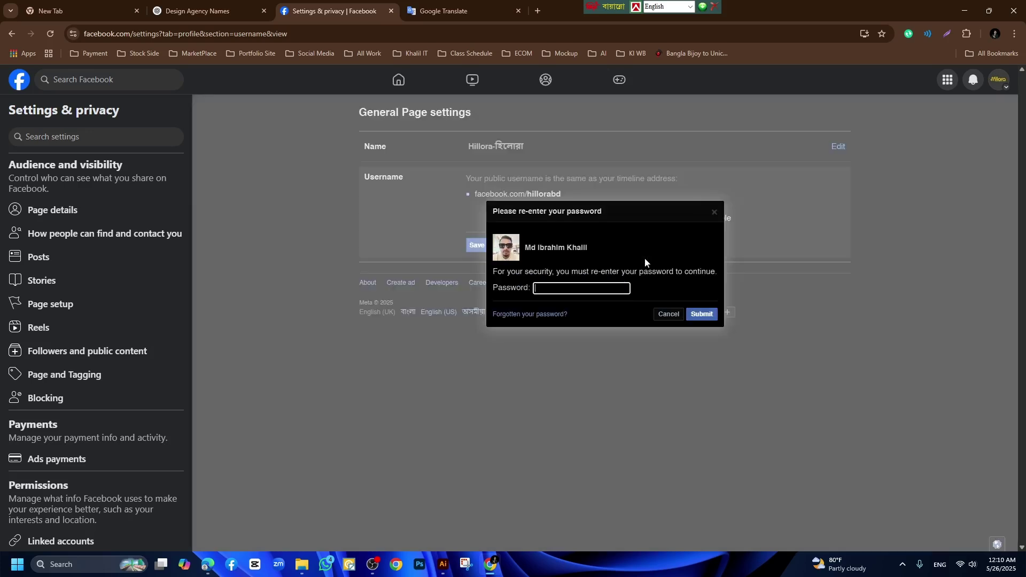
Confirm with the saved account password, then check the username under Page setup > Name.
{"action": "left_click", "coordinate": [588, 288]}
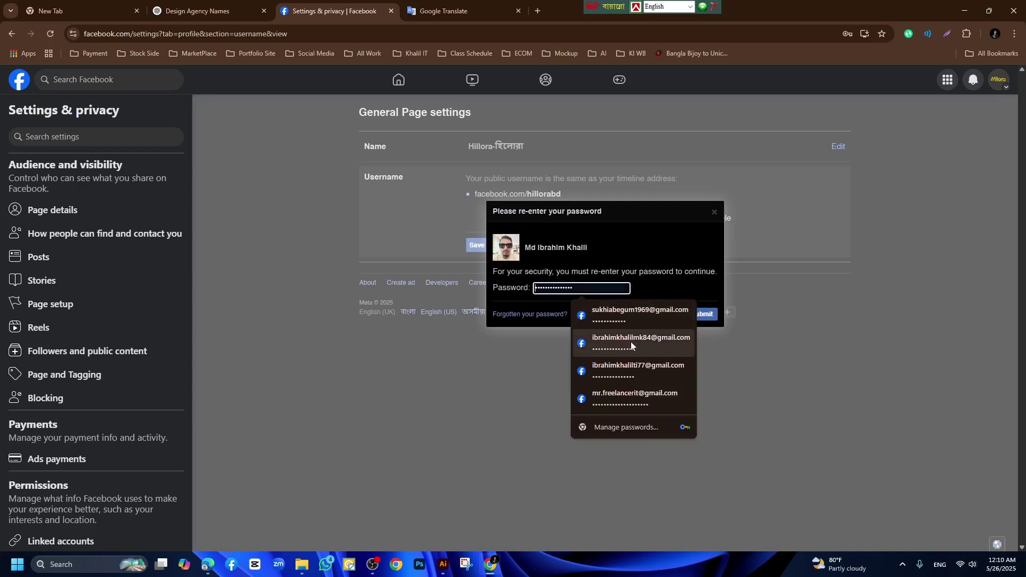
{"action": "left_click", "coordinate": [630, 398]}
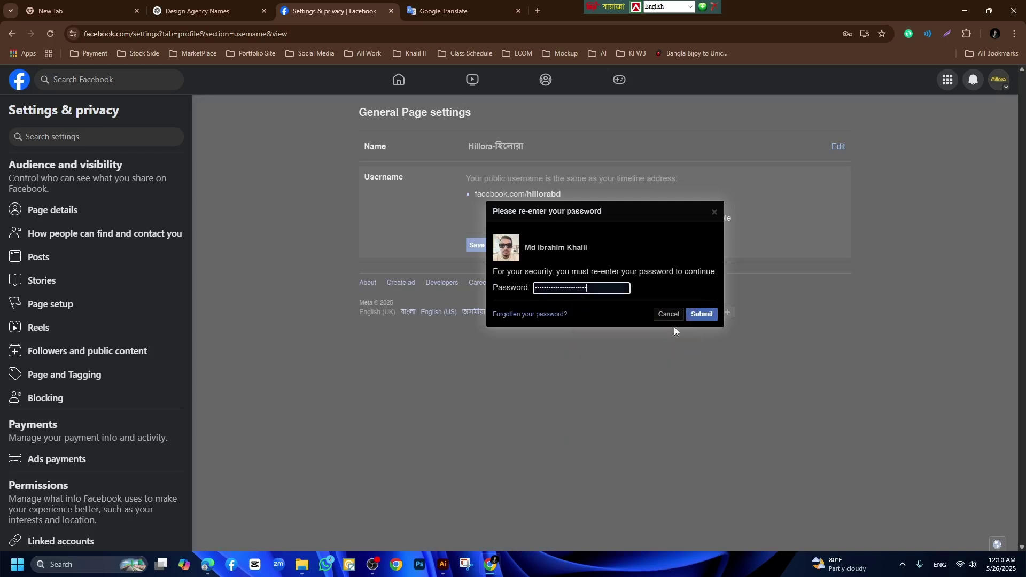
{"action": "left_click", "coordinate": [702, 315]}
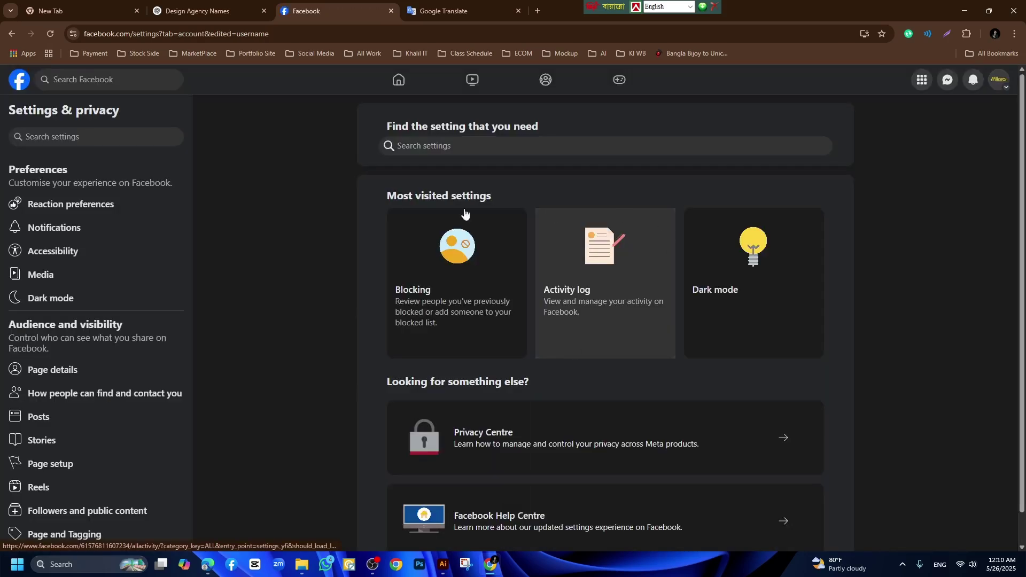
{"action": "left_click", "coordinate": [77, 461]}
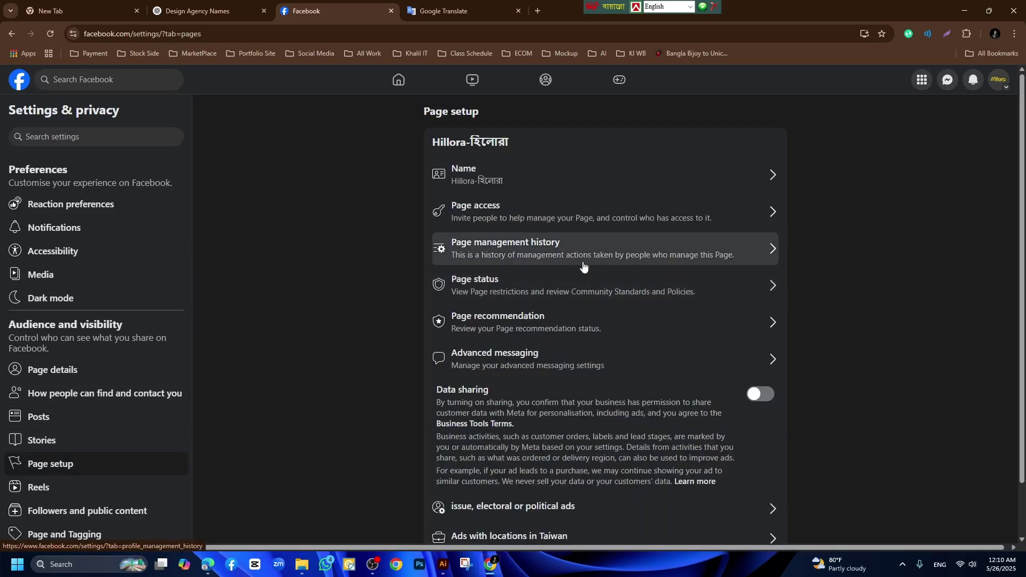
{"action": "left_click", "coordinate": [710, 185]}
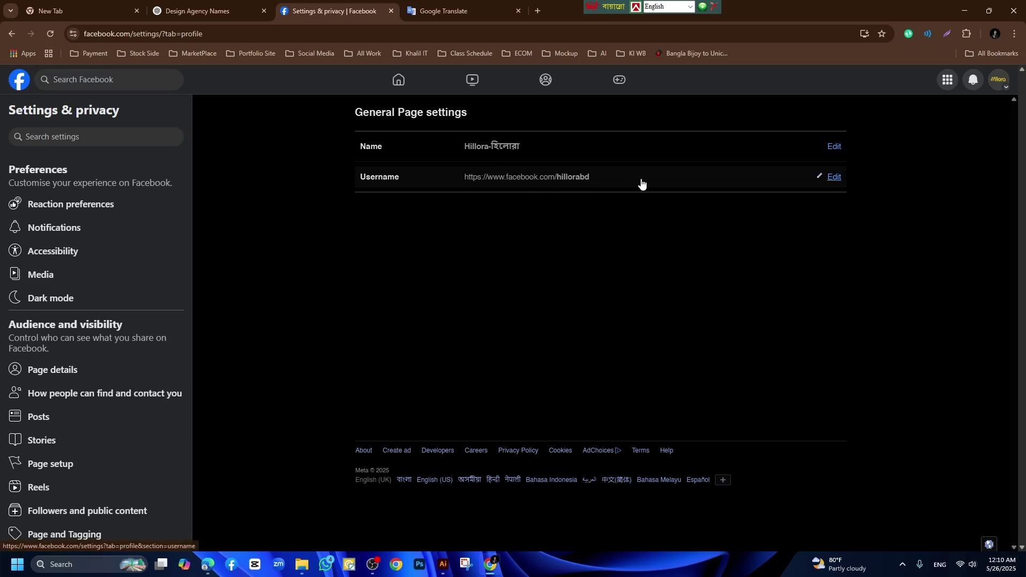
{"action": "left_click", "coordinate": [71, 461]}
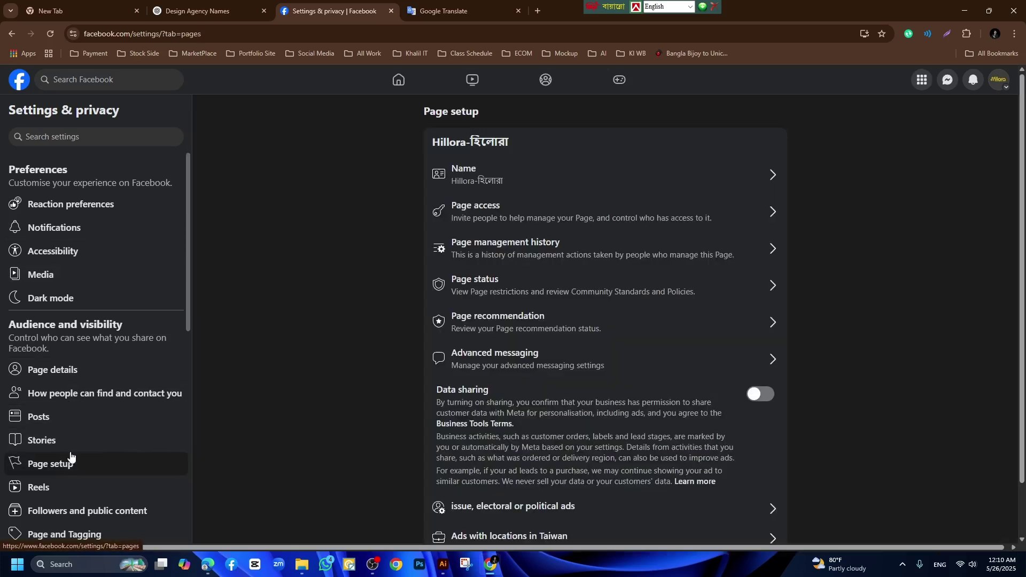
{"action": "left_click", "coordinate": [556, 216]}
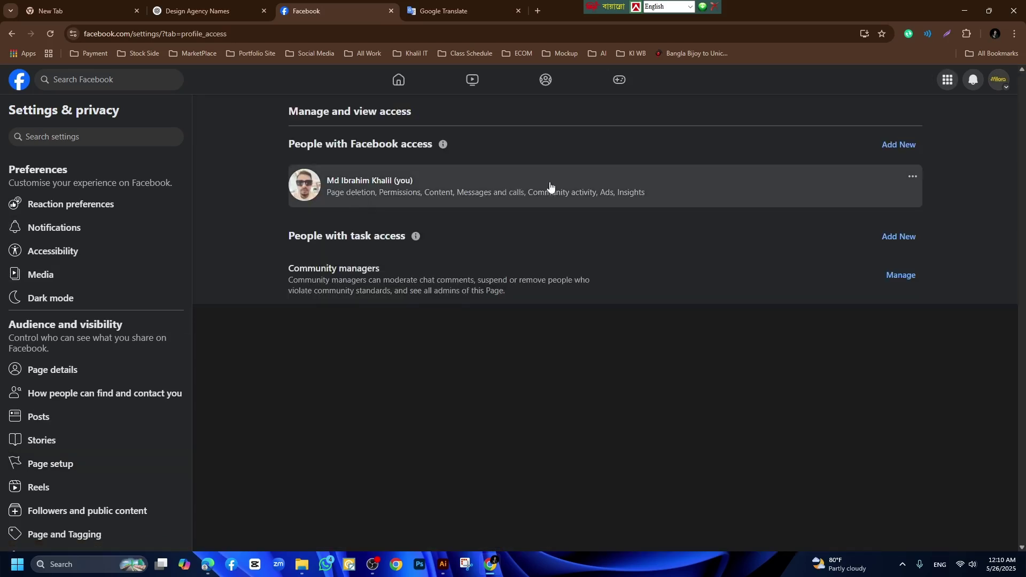
{"action": "left_click", "coordinate": [899, 147]}
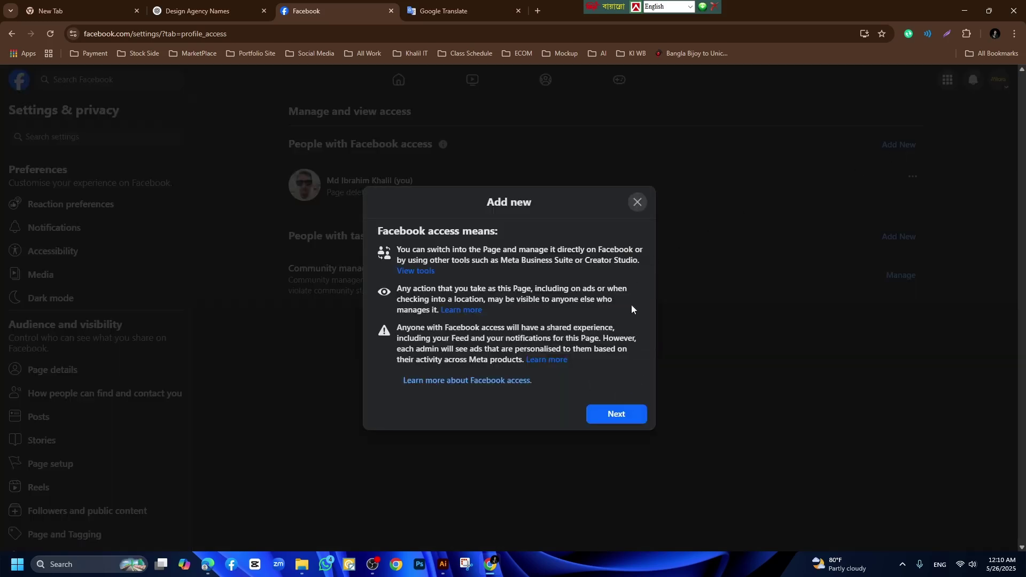
{"action": "left_click", "coordinate": [616, 414]}
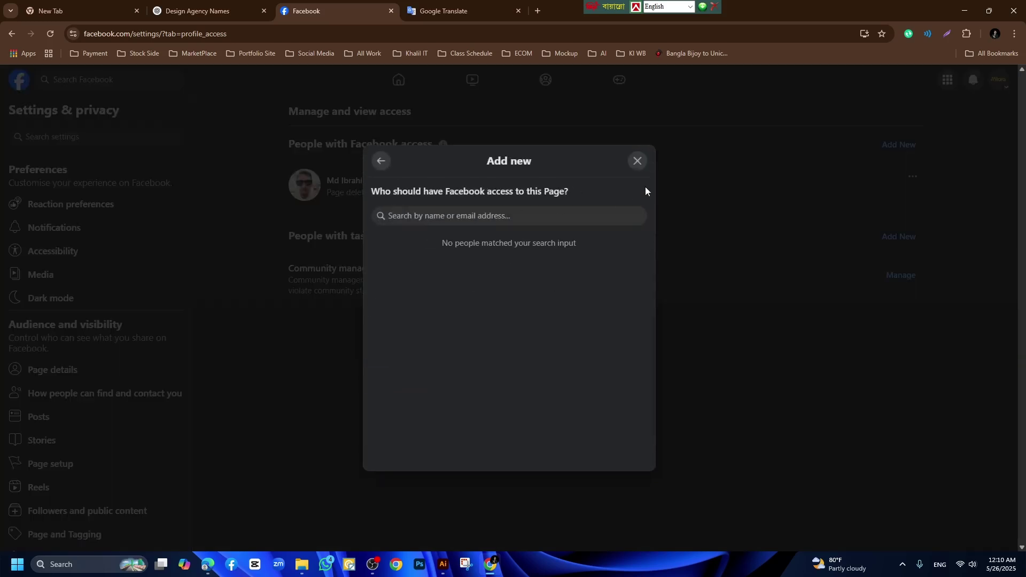
{"action": "left_click", "coordinate": [638, 161]}
{"action": "left_click", "coordinate": [901, 274]}
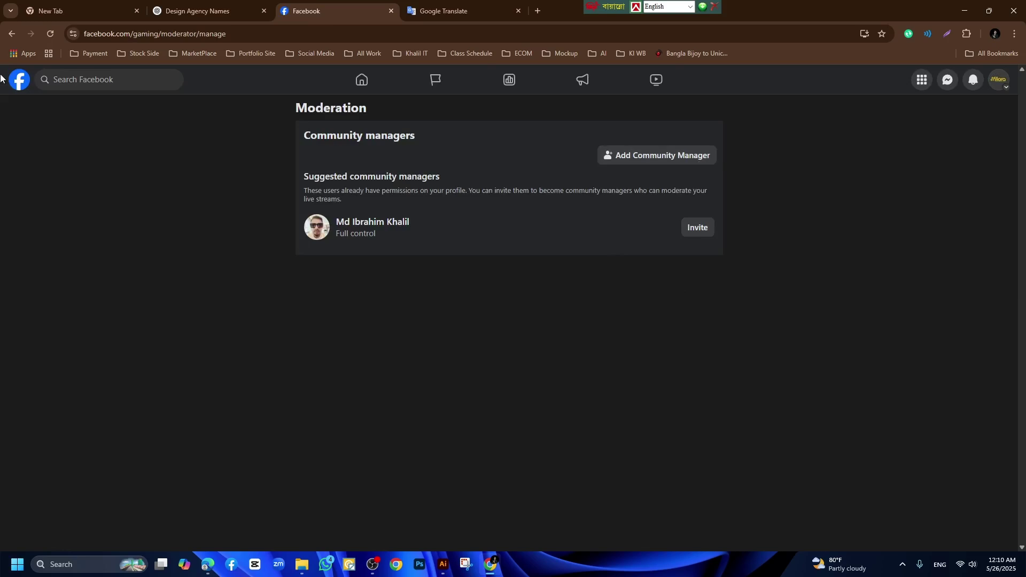
{"action": "left_click", "coordinate": [16, 35]}
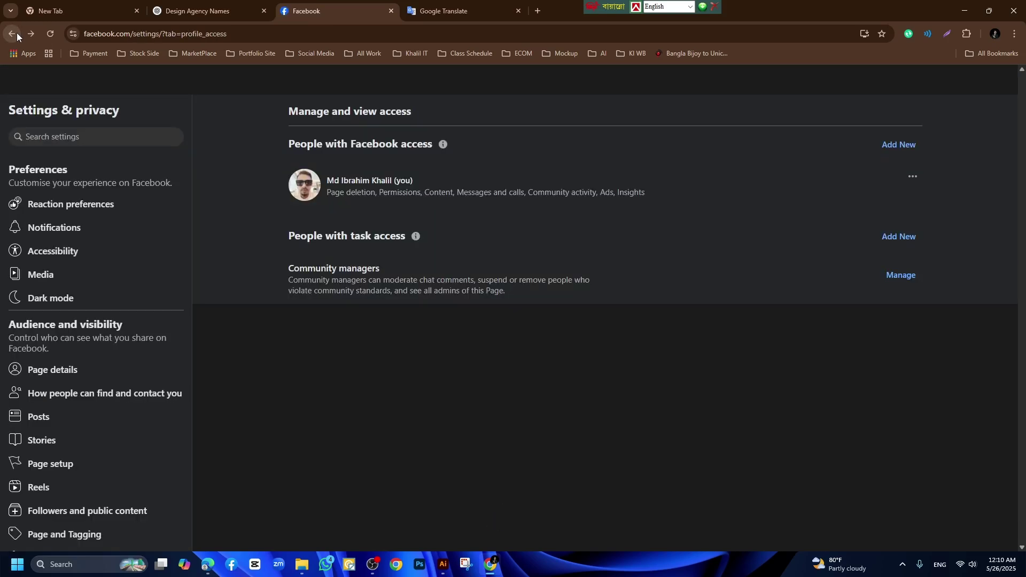
{"action": "left_click", "coordinate": [16, 35]}
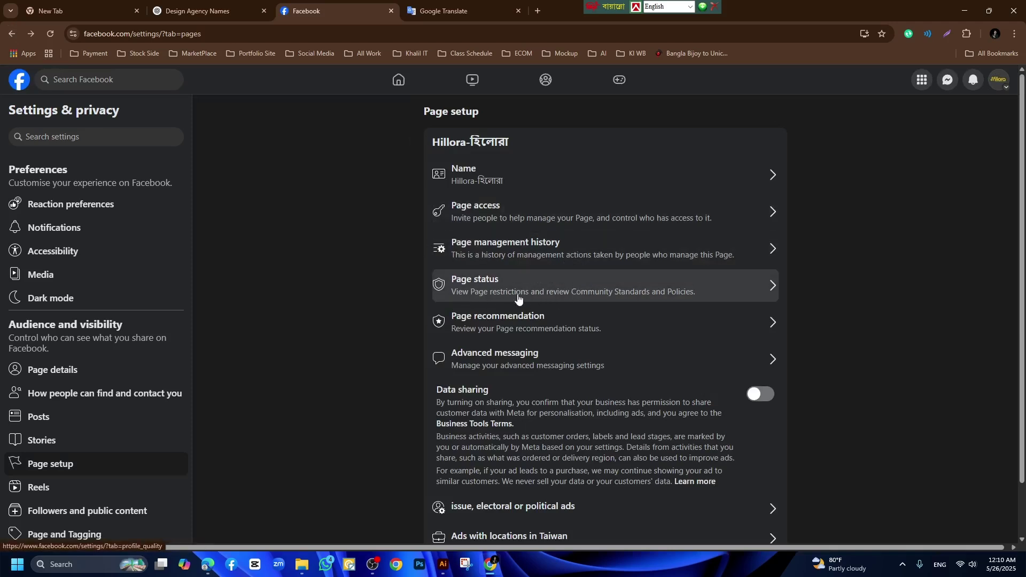
{"action": "scroll", "coordinate": [527, 328], "scroll_direction": "down", "scroll_amount": 1}
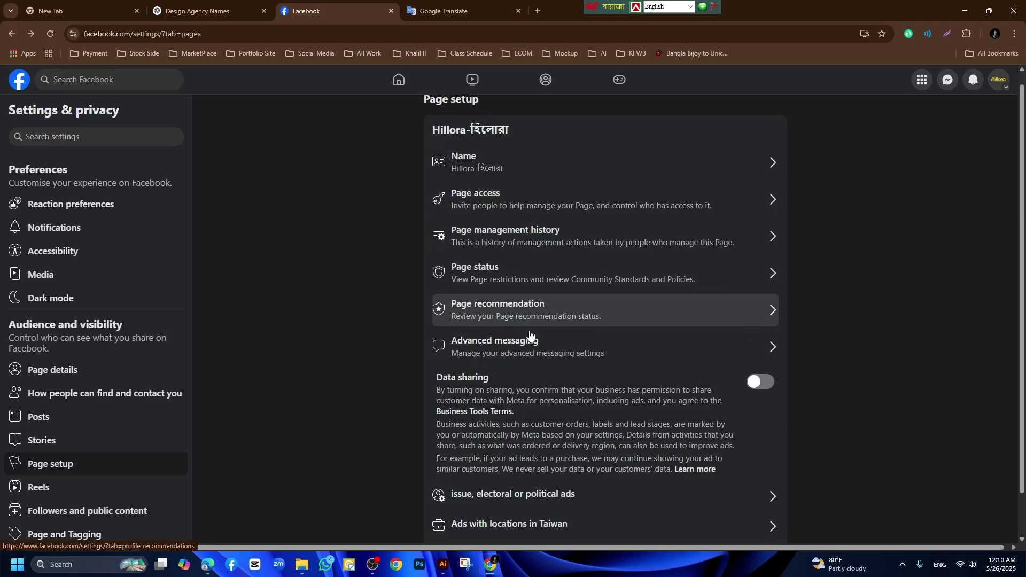
From the Facebook home feed, switch the profile to the Hillora-হিলোরা page.
{"action": "scroll", "coordinate": [191, 329], "scroll_direction": "up", "scroll_amount": 1}
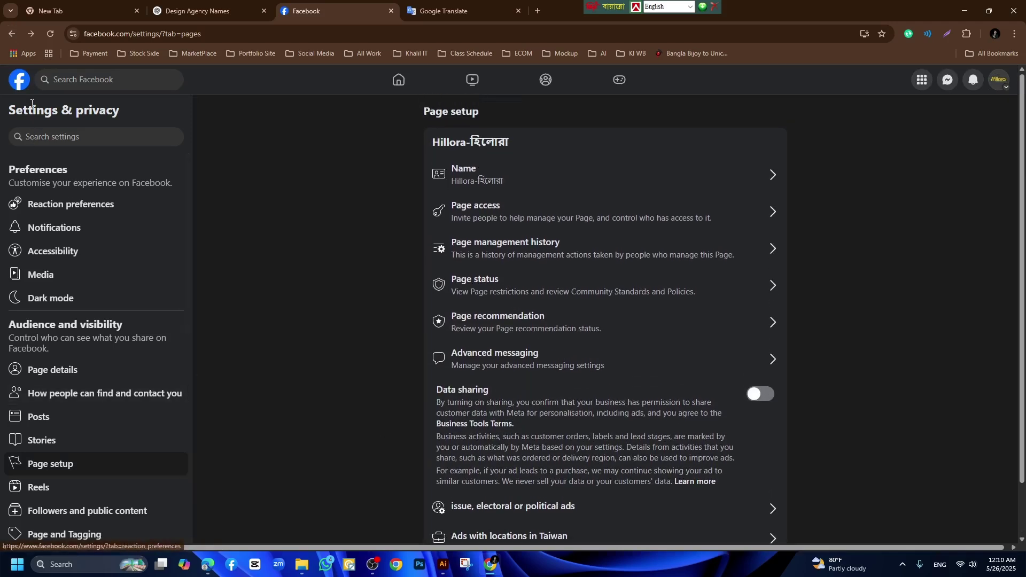
{"action": "left_click", "coordinate": [20, 84]}
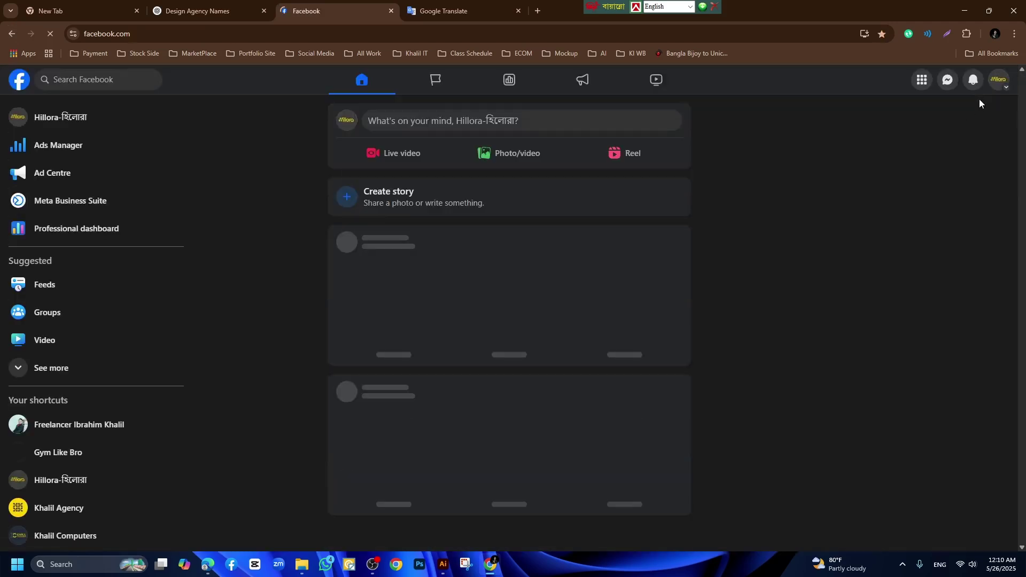
{"action": "left_click", "coordinate": [995, 85]}
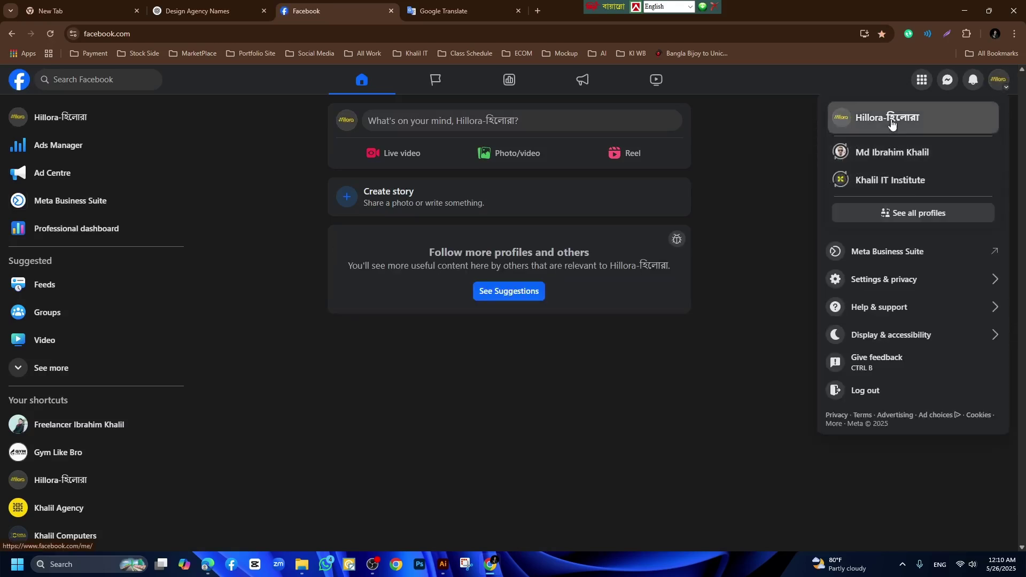
{"action": "left_click", "coordinate": [890, 119]}
Review the page-health card's full list of setup steps, then return to the Hillora page.
{"action": "scroll", "coordinate": [630, 374], "scroll_direction": "down", "scroll_amount": 5}
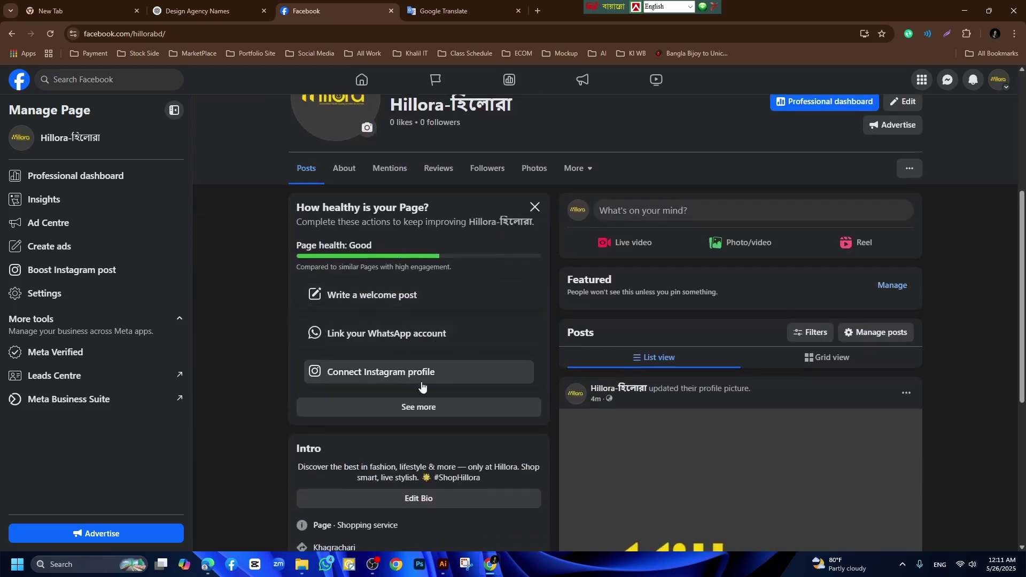
{"action": "left_click", "coordinate": [428, 407]}
{"action": "scroll", "coordinate": [438, 388], "scroll_direction": "down", "scroll_amount": 3}
{"action": "scroll", "coordinate": [438, 389], "scroll_direction": "down", "scroll_amount": 1}
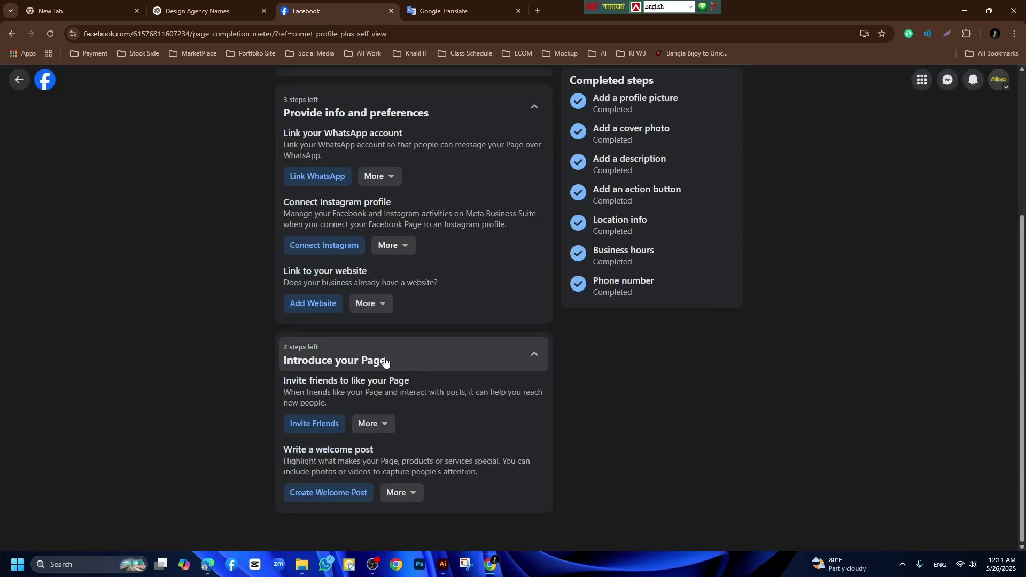
{"action": "scroll", "coordinate": [364, 476], "scroll_direction": "up", "scroll_amount": 3}
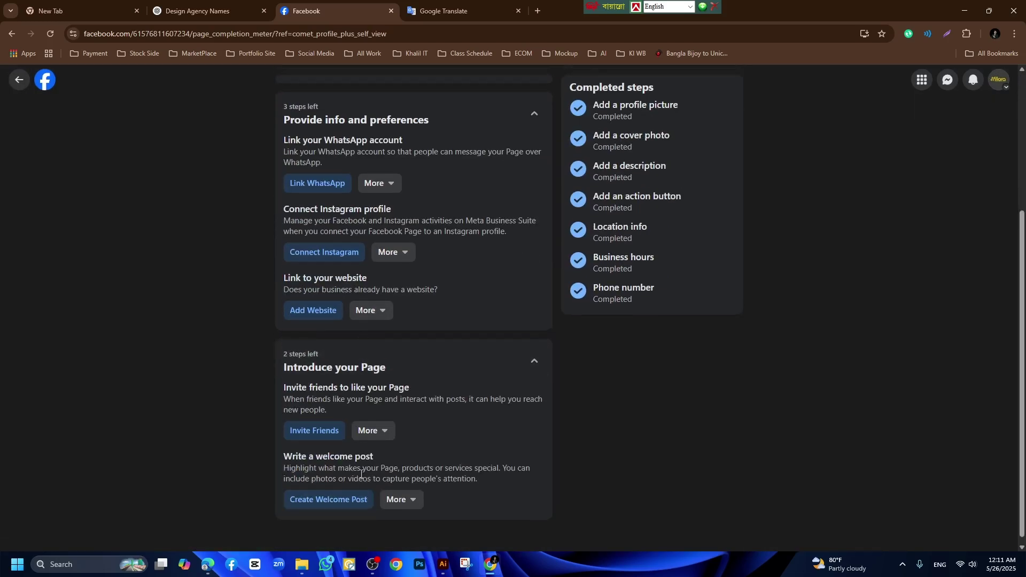
{"action": "left_click", "coordinate": [19, 81]}
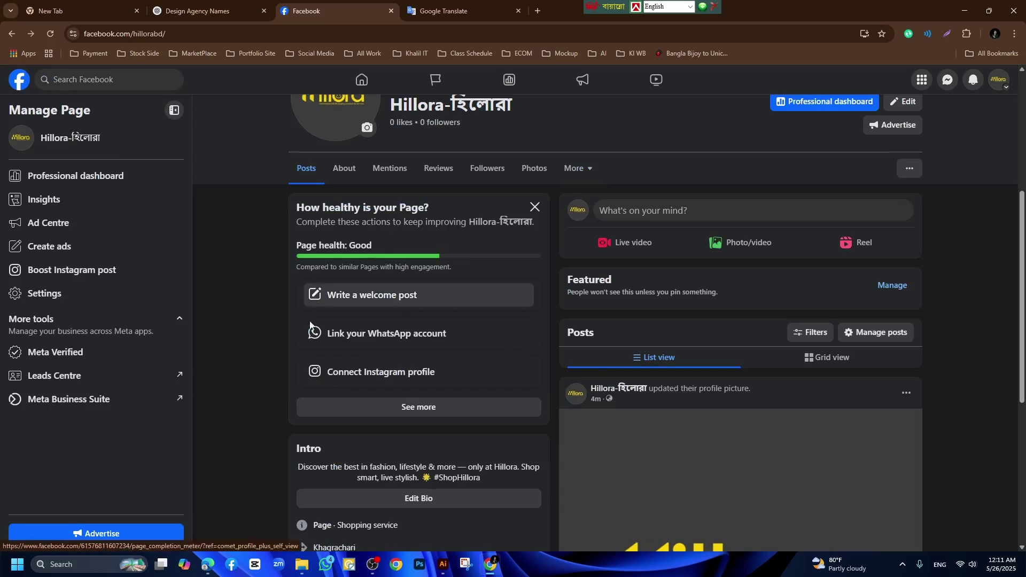
{"action": "scroll", "coordinate": [437, 305], "scroll_direction": "up", "scroll_amount": 2}
{"action": "scroll", "coordinate": [440, 305], "scroll_direction": "down", "scroll_amount": 8}
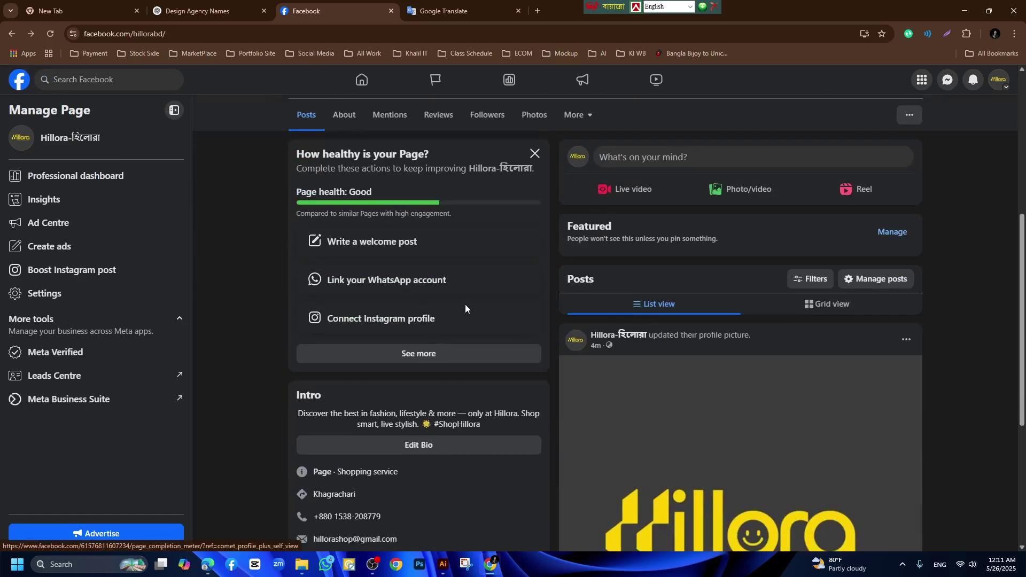
{"action": "scroll", "coordinate": [768, 339], "scroll_direction": "up", "scroll_amount": 2}
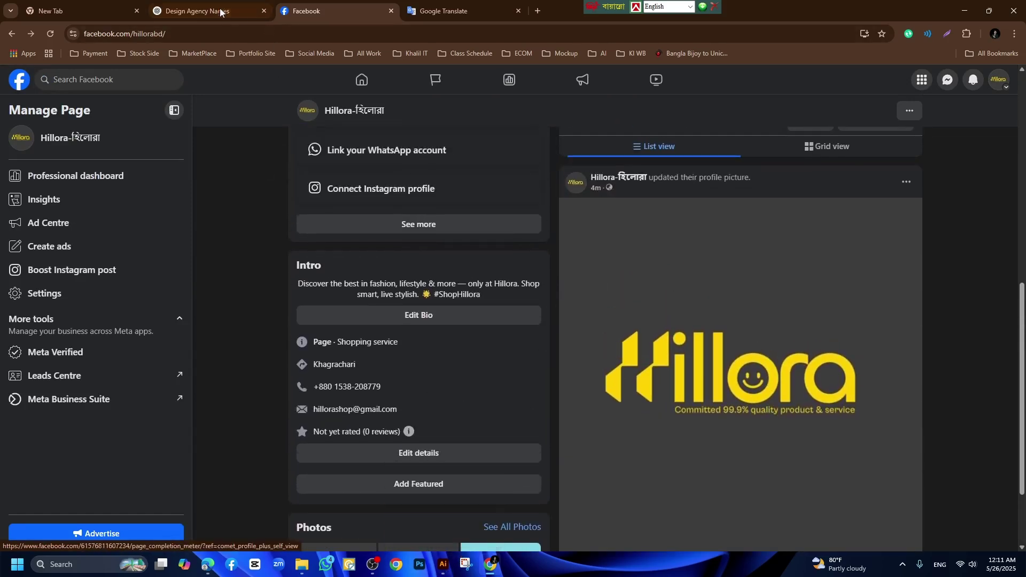
{"action": "left_click", "coordinate": [203, 11]}
Ask ChatGPT 'Give me a Welcome post' for the Hillora page.
{"action": "left_click", "coordinate": [415, 495]}
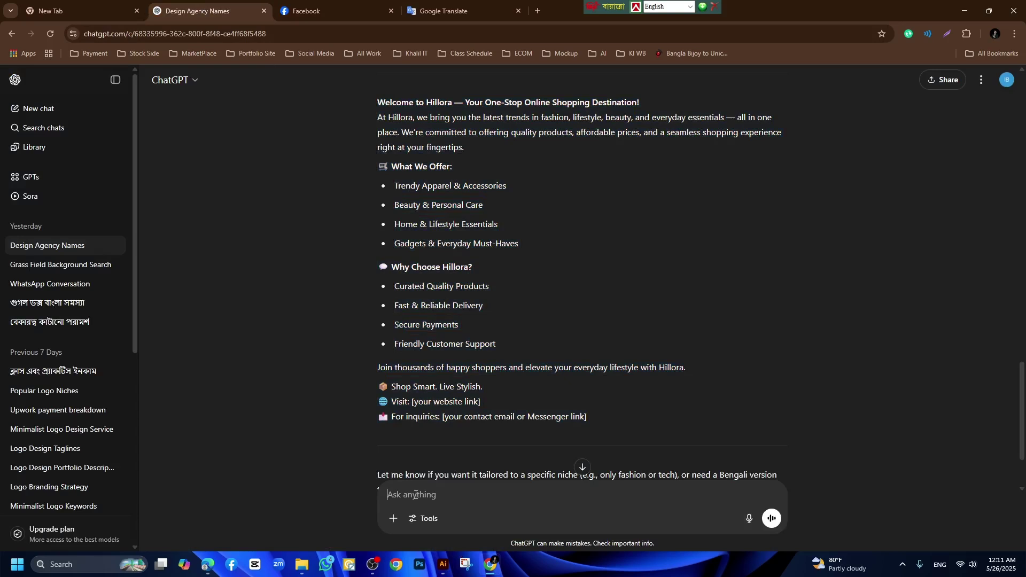
{"action": "scroll", "coordinate": [417, 492], "scroll_direction": "down", "scroll_amount": 2}
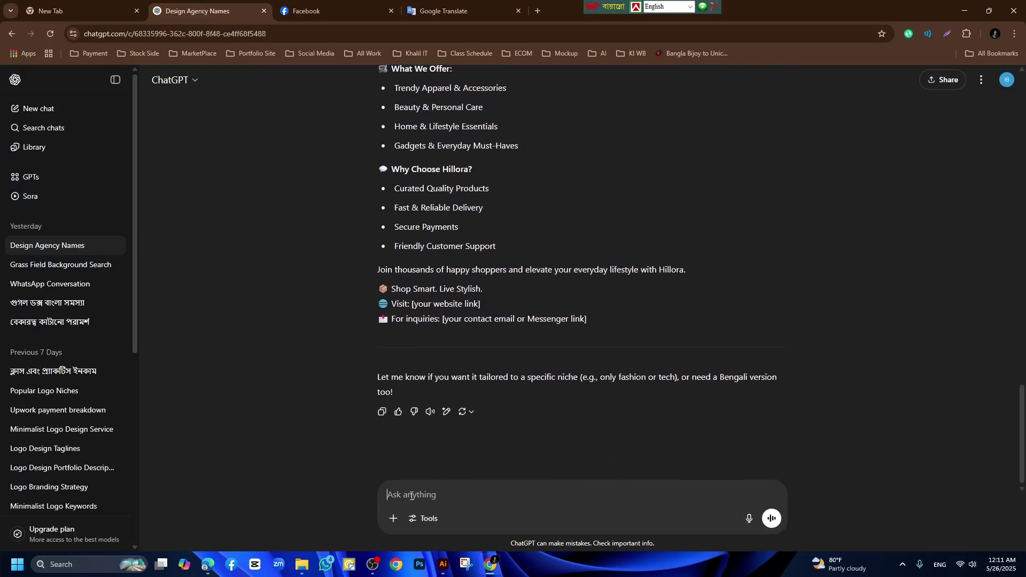
{"action": "type", "text": "Giv m"}
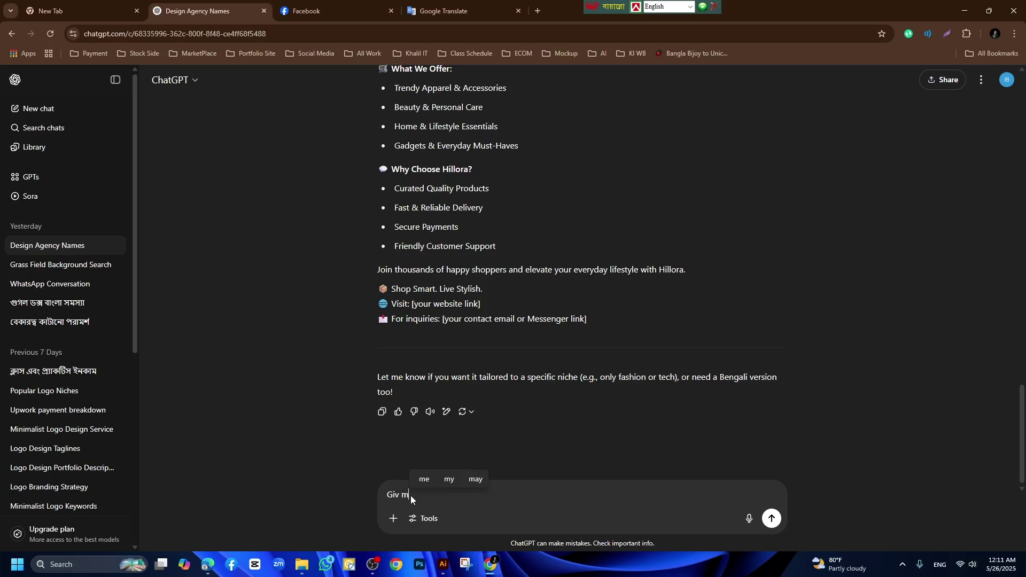
{"action": "key", "text": "BackSpace"}
{"action": "type", "text": "e me "}
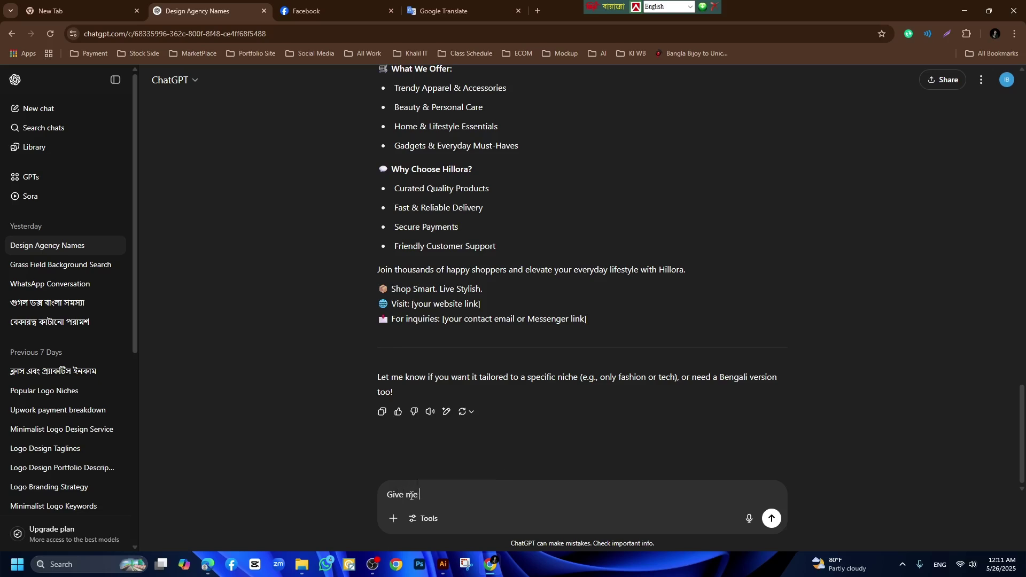
{"action": "type", "text": "a We"}
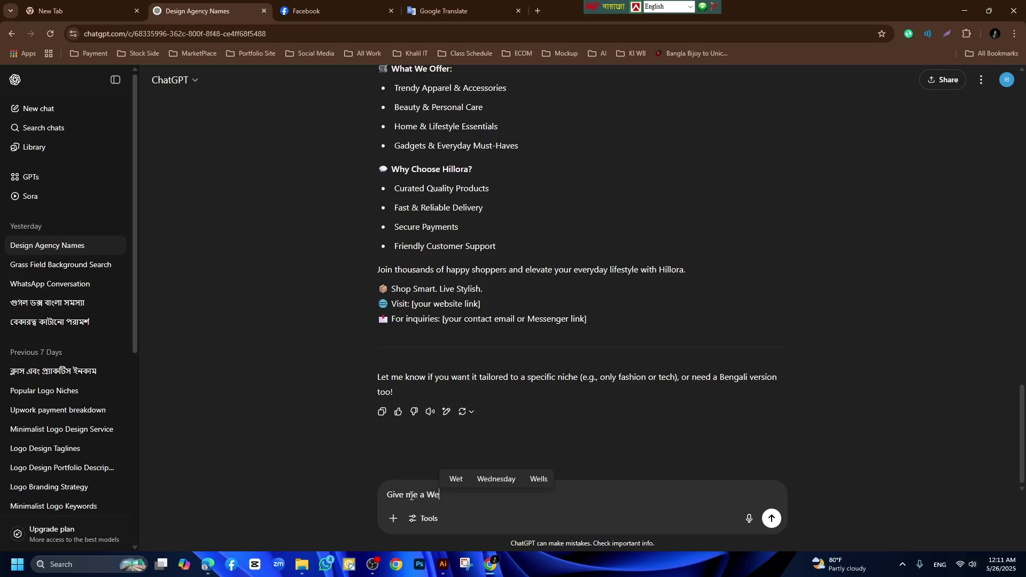
{"action": "type", "text": "lcome post"}
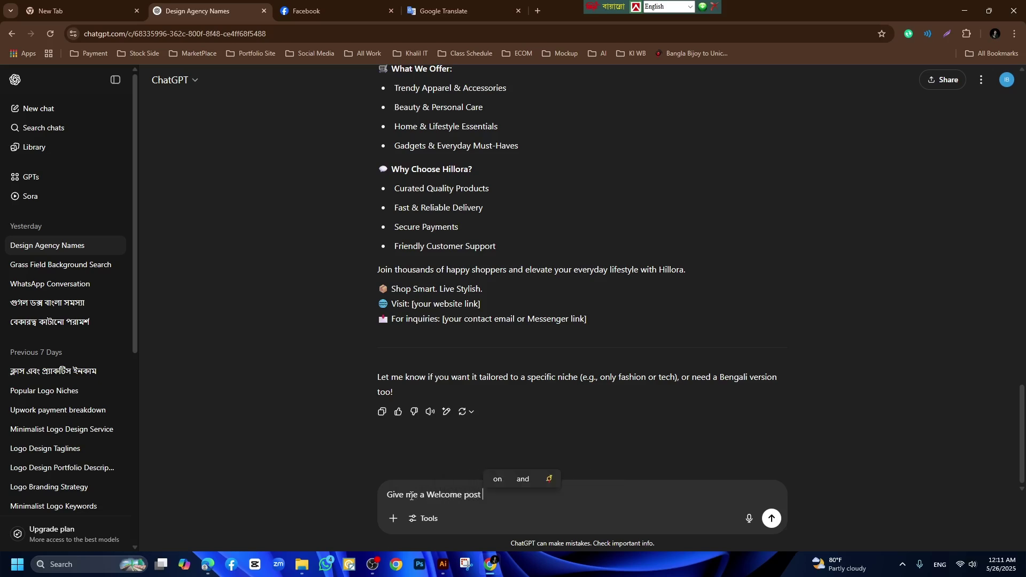
{"action": "key", "text": "Return"}
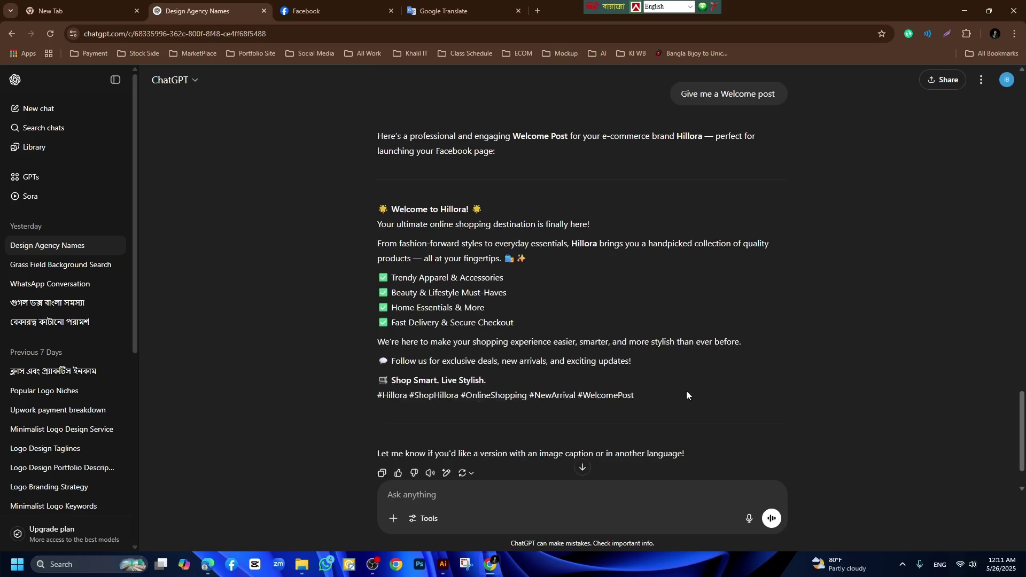
Copy the entire generated 'Welcome to Hillora!' post with its hashtags.
{"action": "left_click_drag", "start_coordinate": [620, 392], "coordinate": [380, 207]}
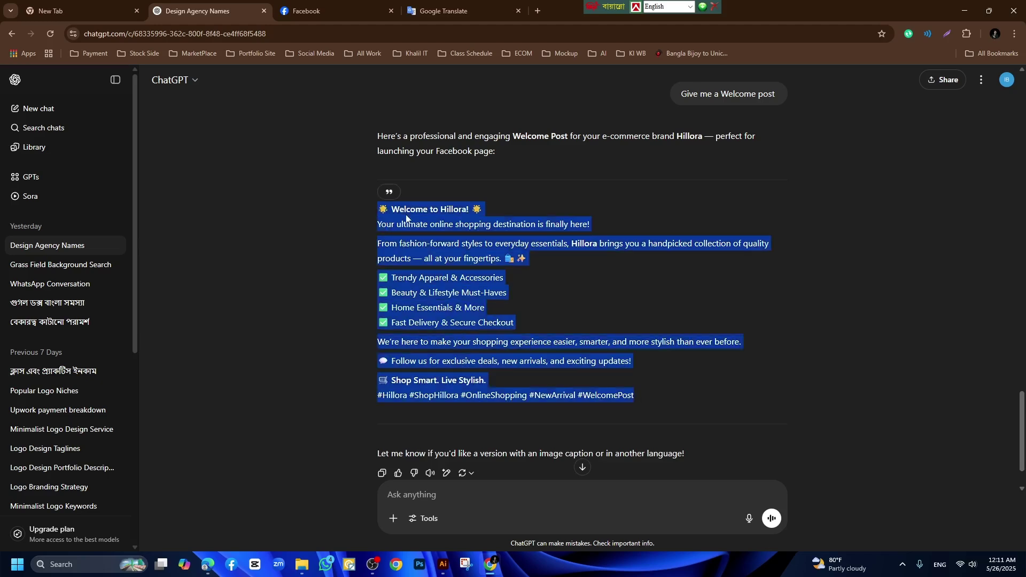
{"action": "right_click", "coordinate": [433, 226]}
{"action": "left_click", "coordinate": [453, 222]}
Start a welcome post on the Hillora page and attach the profiles logo image.
{"action": "left_click", "coordinate": [321, 10]}
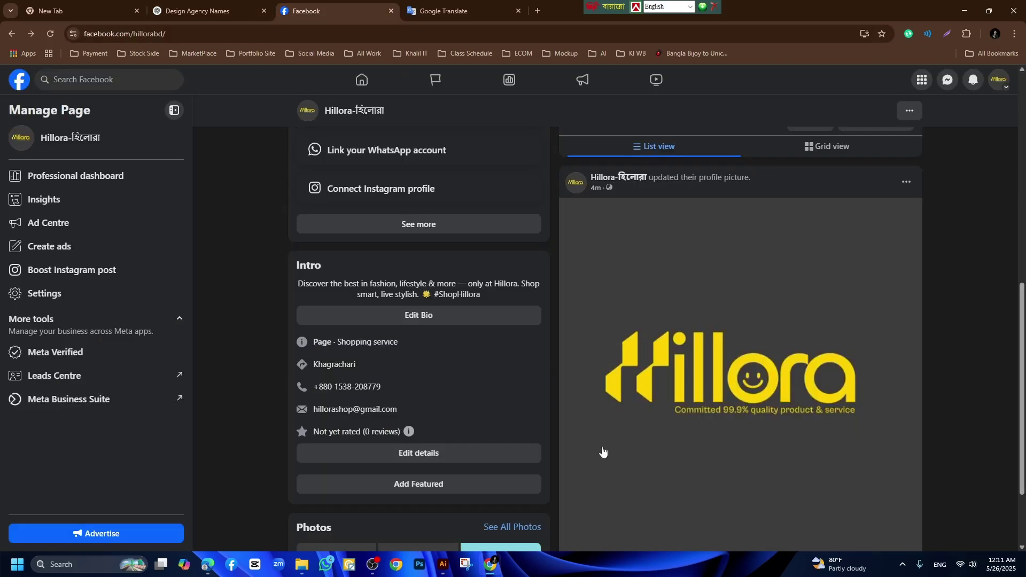
{"action": "scroll", "coordinate": [738, 390], "scroll_direction": "up", "scroll_amount": 3}
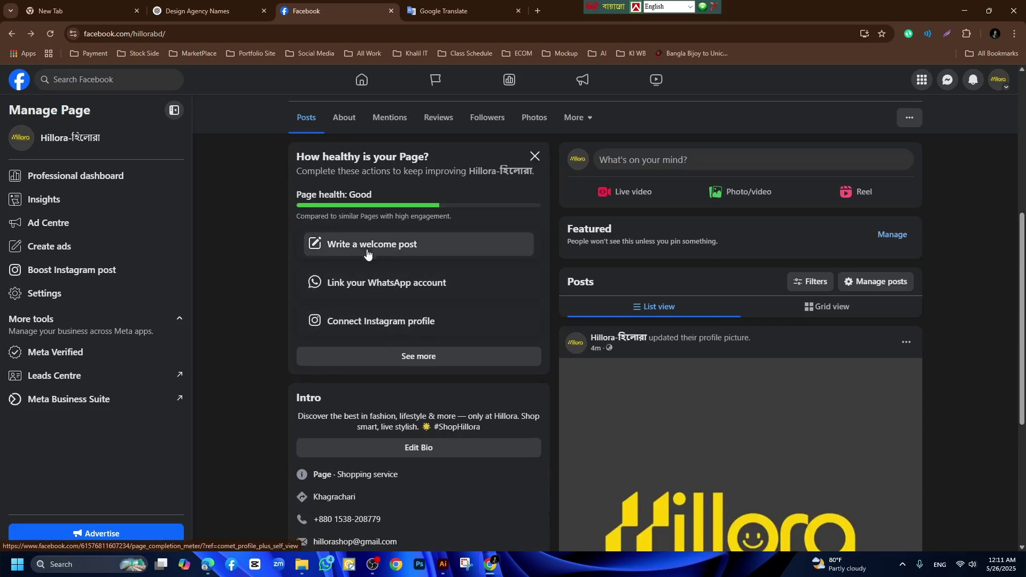
{"action": "left_click", "coordinate": [382, 246]}
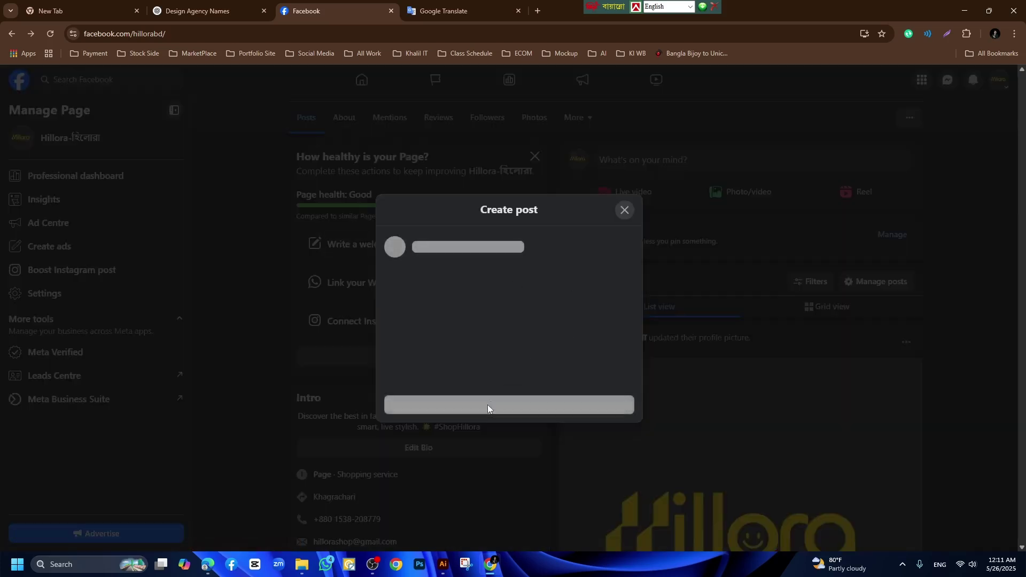
{"action": "left_click", "coordinate": [513, 371]}
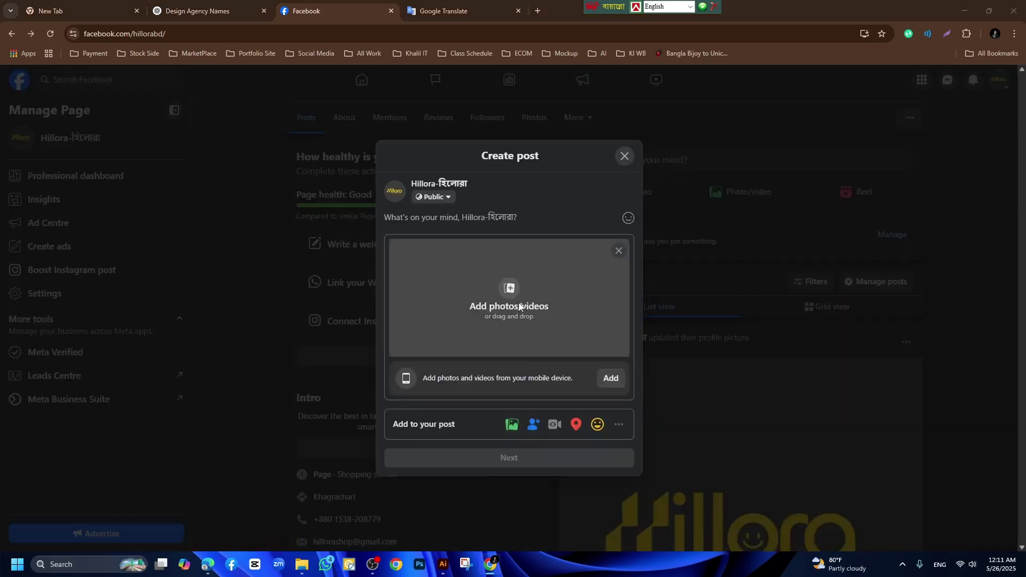
{"action": "left_click", "coordinate": [513, 296]}
{"action": "double_click", "coordinate": [181, 98]}
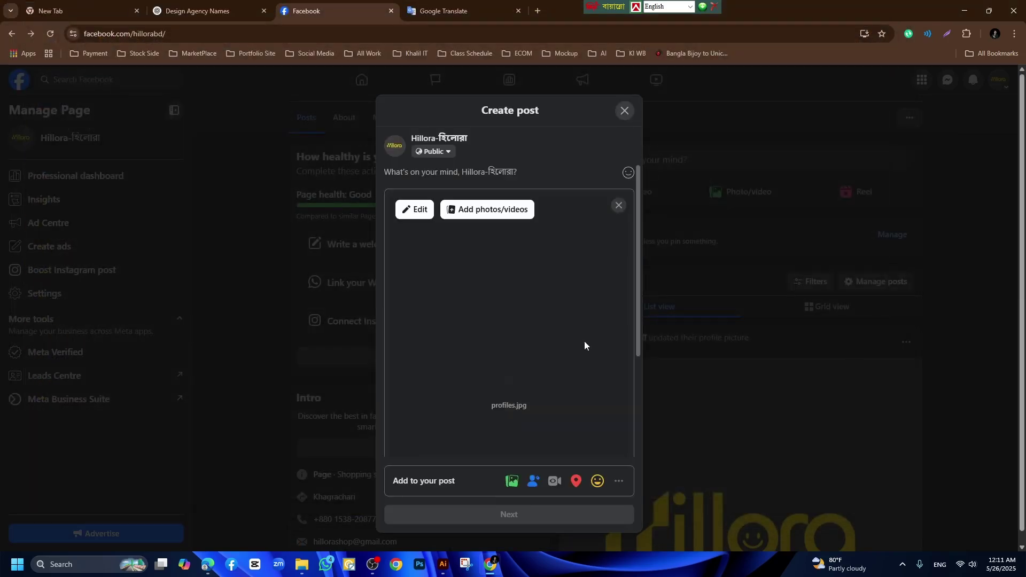
Paste the welcome post text and change #Hillora to the suggested #hillora.
{"action": "left_click", "coordinate": [421, 174]}
{"action": "key", "text": "ctrl+v"}
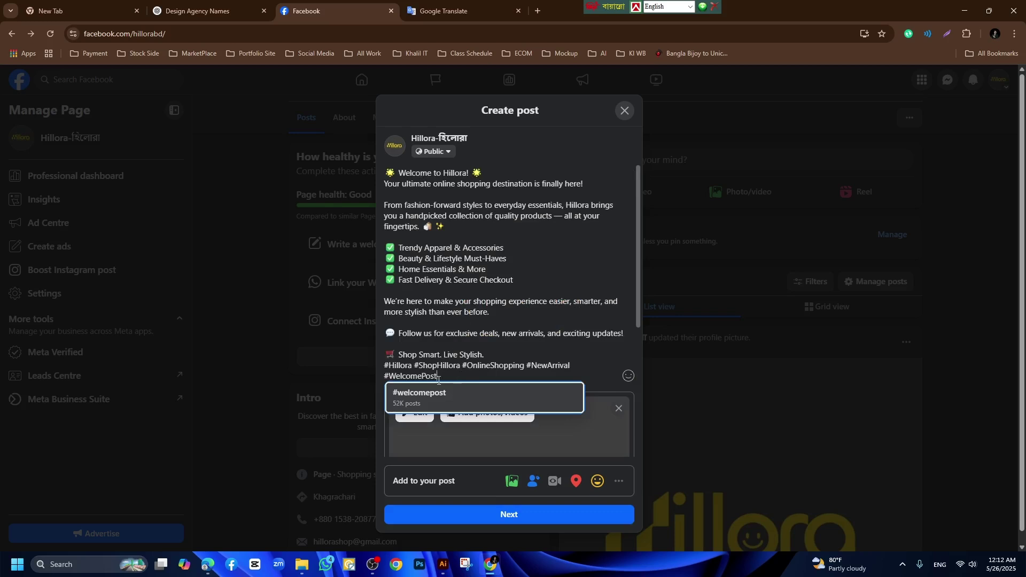
{"action": "left_click", "coordinate": [413, 366]}
{"action": "left_click", "coordinate": [434, 379]}
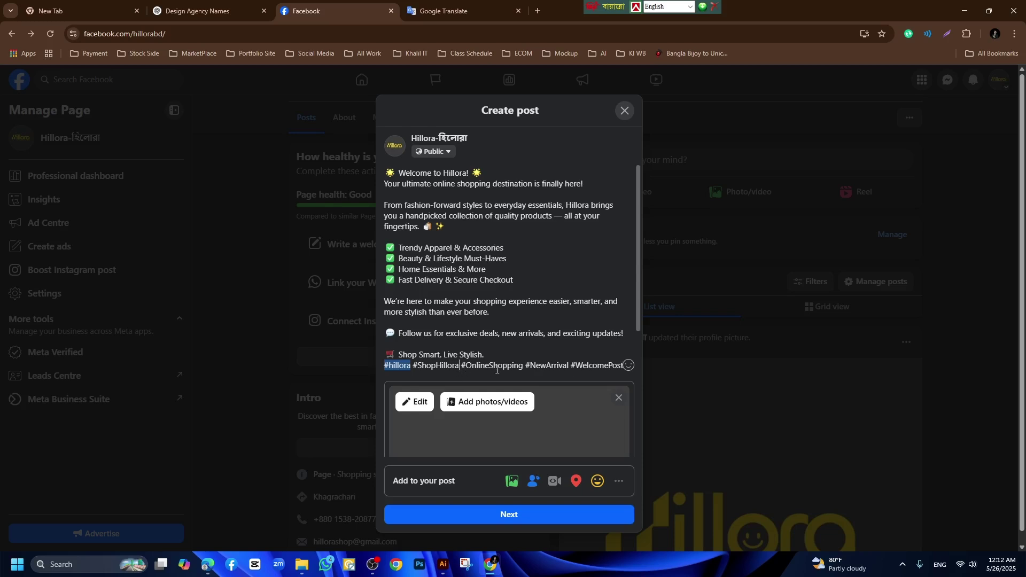
Swap in suggested hashtags #onlineshopping, #NewArrivals and #welcomepost.
{"action": "left_click", "coordinate": [523, 368]}
{"action": "key", "text": "BackSpace"}
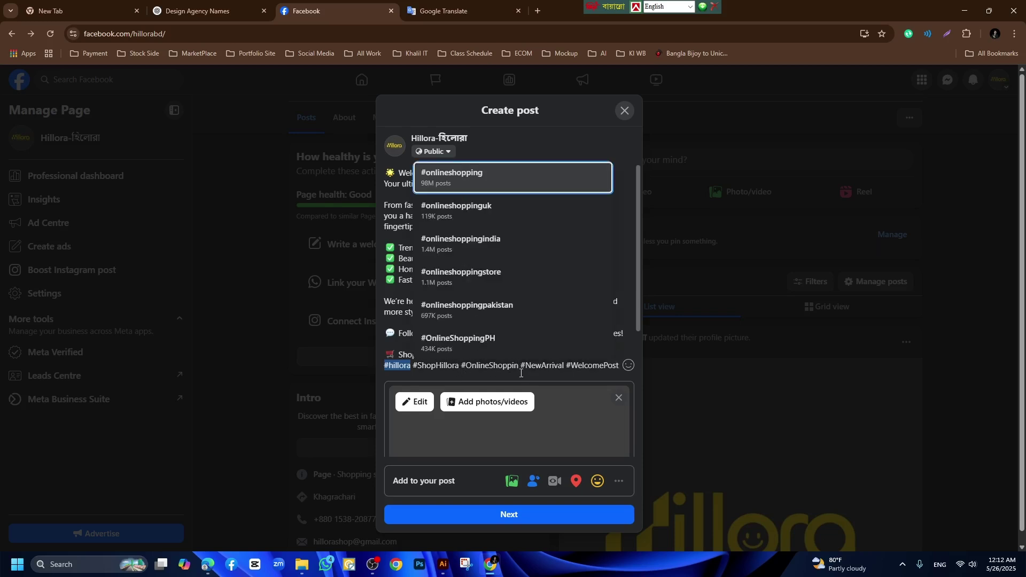
{"action": "left_click", "coordinate": [450, 169]}
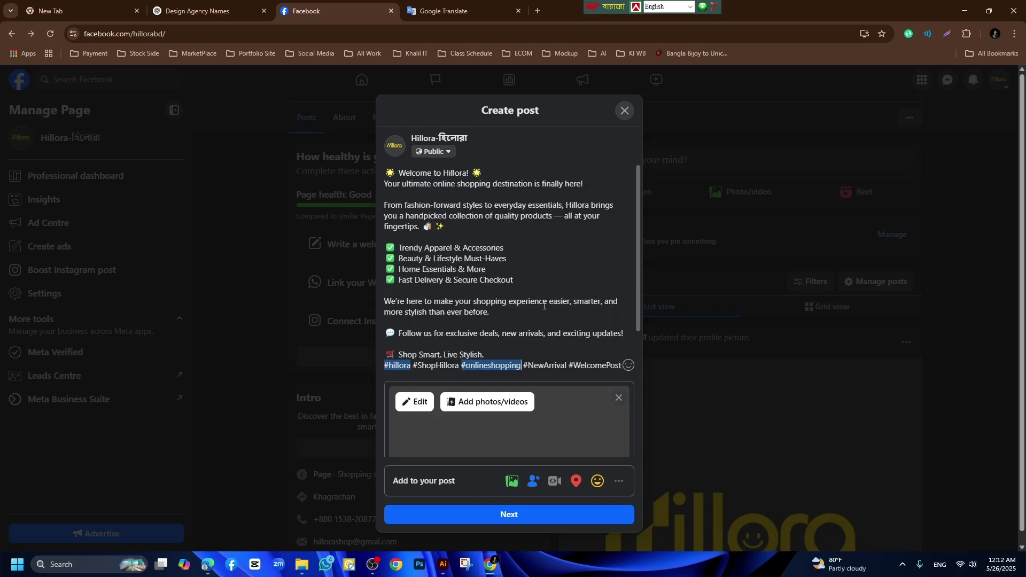
{"action": "left_click", "coordinate": [568, 368]}
{"action": "left_click", "coordinate": [588, 176]}
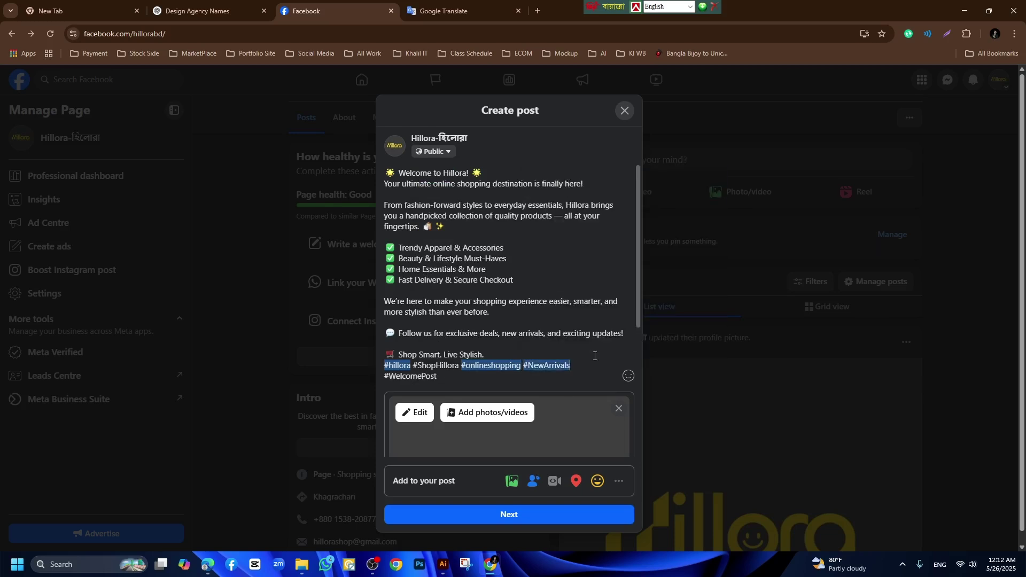
{"action": "left_click", "coordinate": [453, 382]}
{"action": "left_click", "coordinate": [443, 399]}
{"action": "key", "text": "BackSpace"}
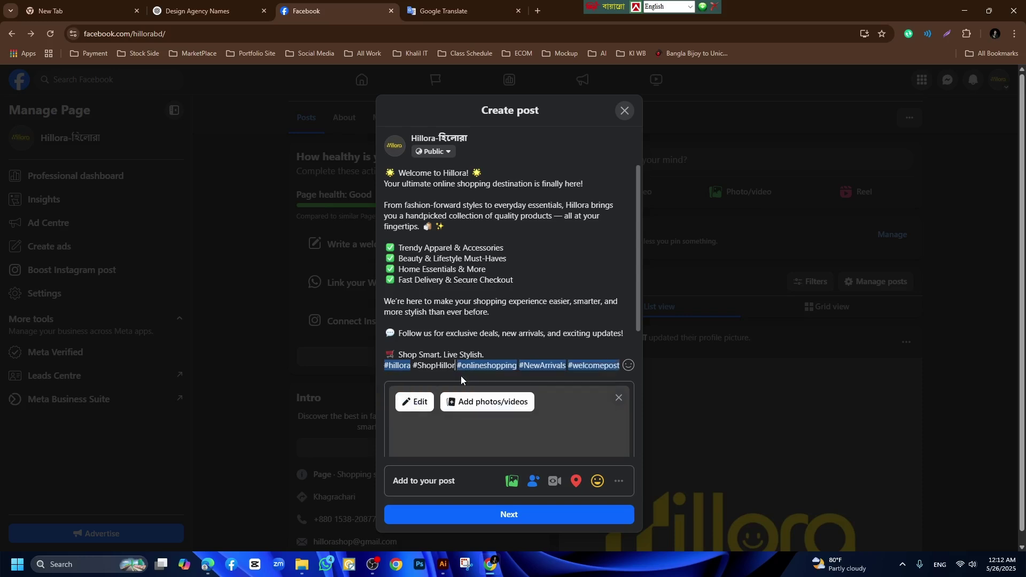
{"action": "type", "text": "a"}
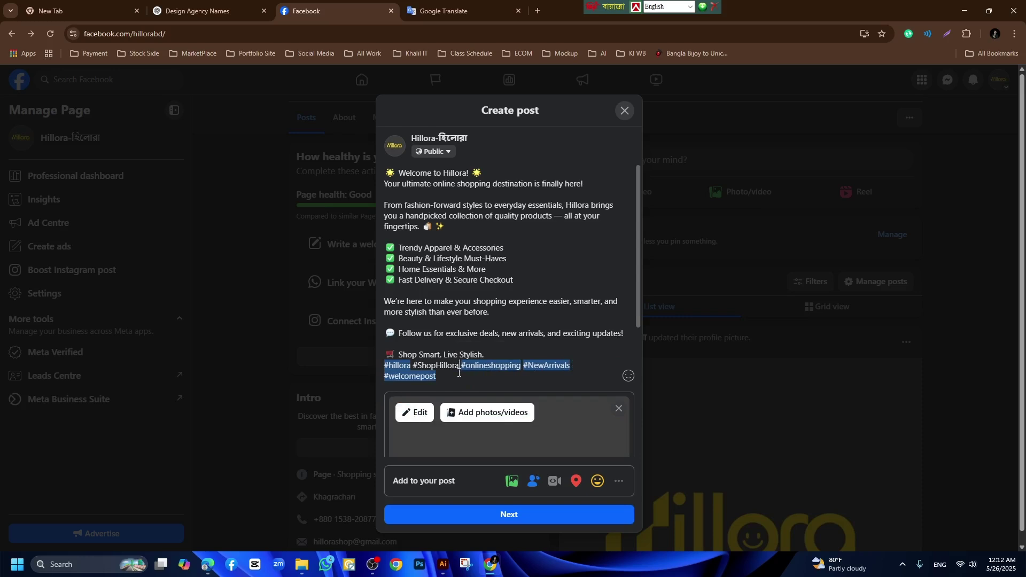
{"action": "key", "text": "BackSpace"}
{"action": "type", "text": "a"}
Remove the two star emojis, the sparkle emoji and the speech-bubble emoji from the text.
{"action": "left_click", "coordinate": [375, 174]}
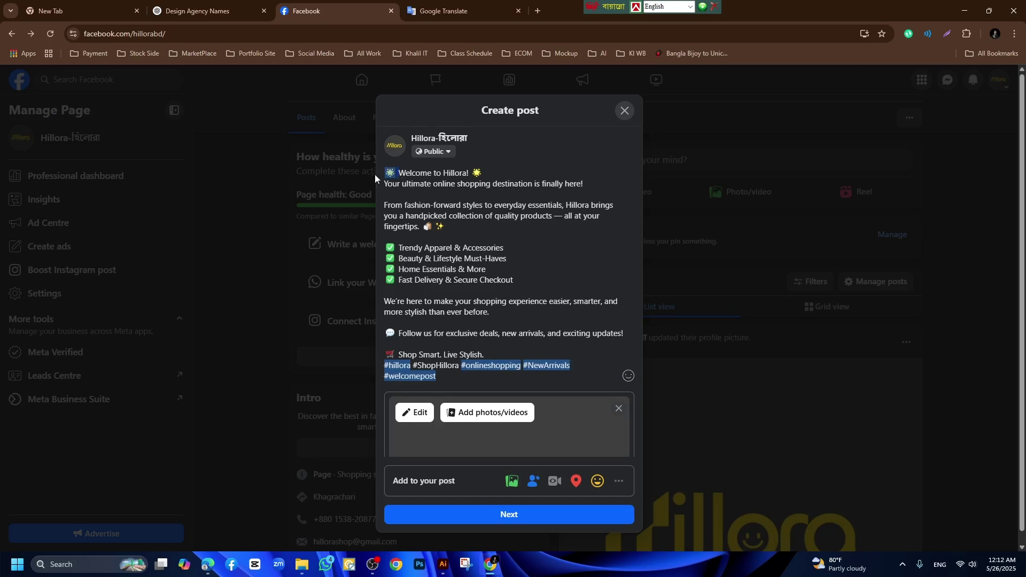
{"action": "key", "text": "Delete"}
{"action": "key", "text": "Delete"}
{"action": "left_click", "coordinate": [484, 179]}
{"action": "key", "text": "BackSpace"}
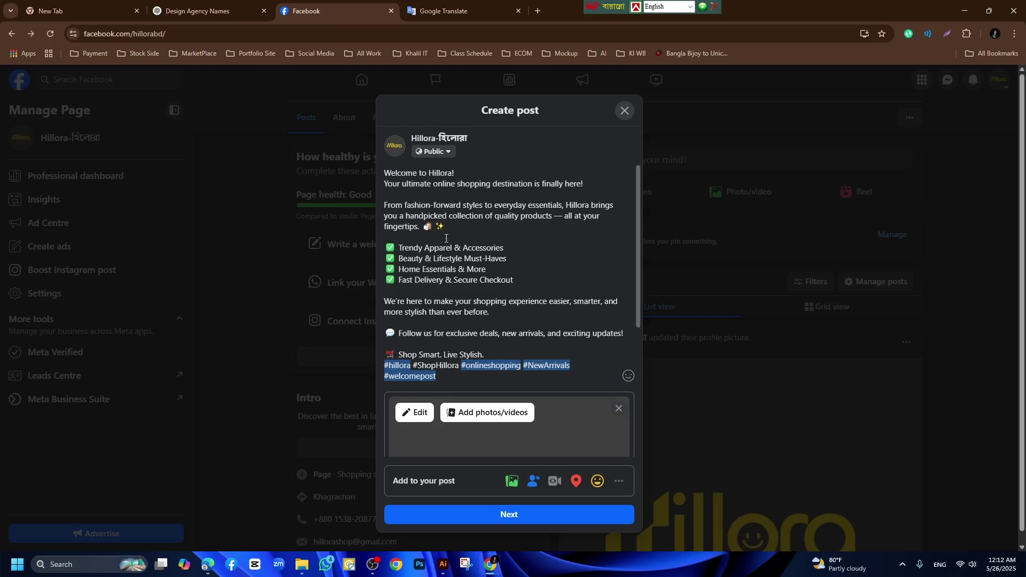
{"action": "left_click", "coordinate": [434, 227]}
{"action": "key", "text": "Delete"}
{"action": "scroll", "coordinate": [466, 301], "scroll_direction": "down", "scroll_amount": 1}
{"action": "left_click", "coordinate": [392, 283]}
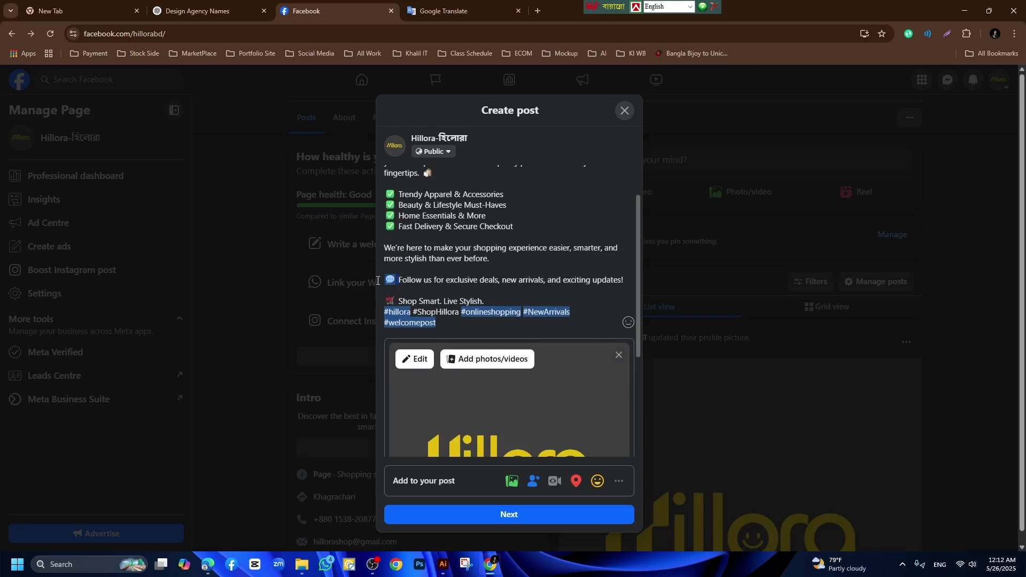
{"action": "key", "text": "Delete"}
{"action": "key", "text": "Delete"}
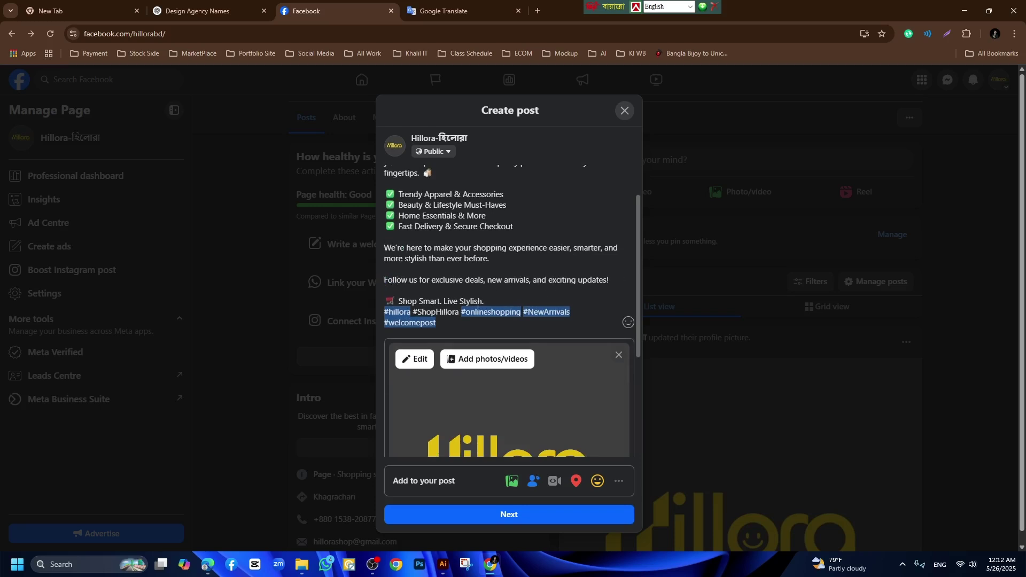
Add a blank line before the hashtags and erase the #ShopHillora hashtag.
{"action": "left_click", "coordinate": [485, 303]}
{"action": "key", "text": "Return"}
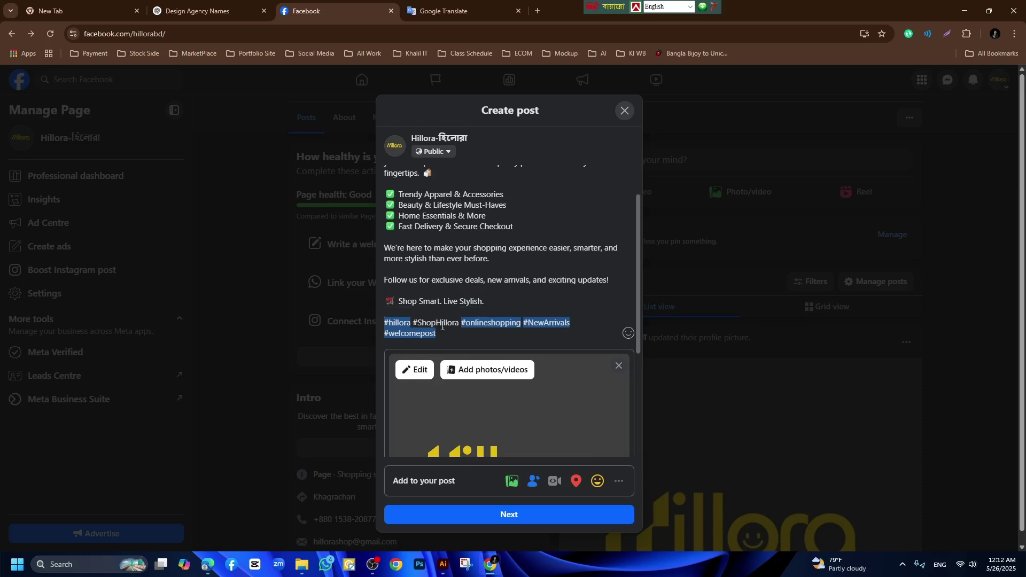
{"action": "left_click", "coordinate": [459, 323]}
{"action": "key", "text": "BackSpace"}
{"action": "key", "text": "BackSpace"}
{"action": "key", "text": "BackSpace"}
{"action": "key", "text": "BackSpace"}
{"action": "key", "text": "BackSpace"}
{"action": "key", "text": "BackSpace"}
{"action": "key", "text": "BackSpace"}
{"action": "key", "text": "BackSpace"}
{"action": "key", "text": "BackSpace"}
{"action": "key", "text": "BackSpace"}
{"action": "key", "text": "BackSpace"}
{"action": "key", "text": "BackSpace"}
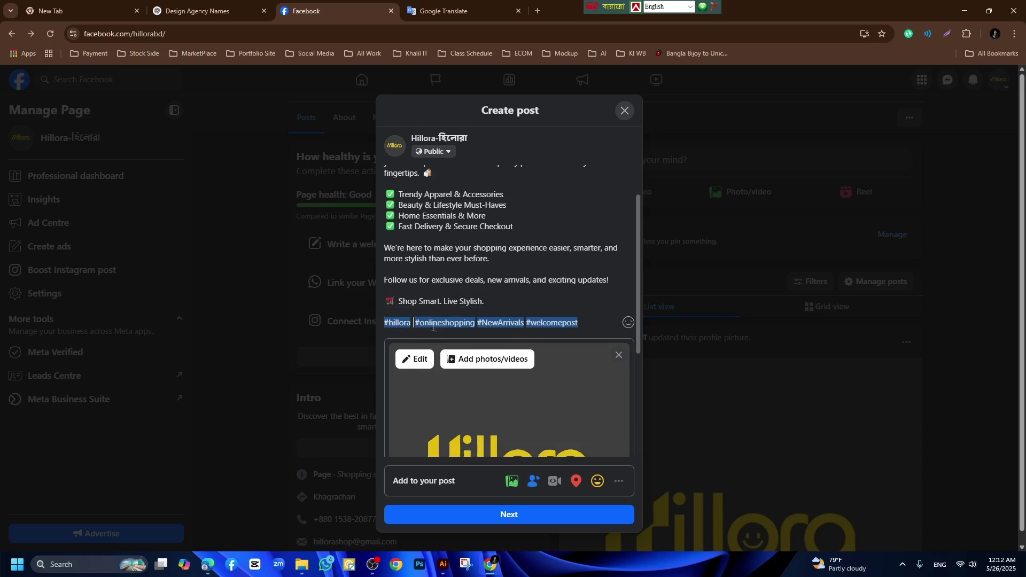
{"action": "key", "text": "BackSpace"}
{"action": "scroll", "coordinate": [582, 320], "scroll_direction": "up", "scroll_amount": 3}
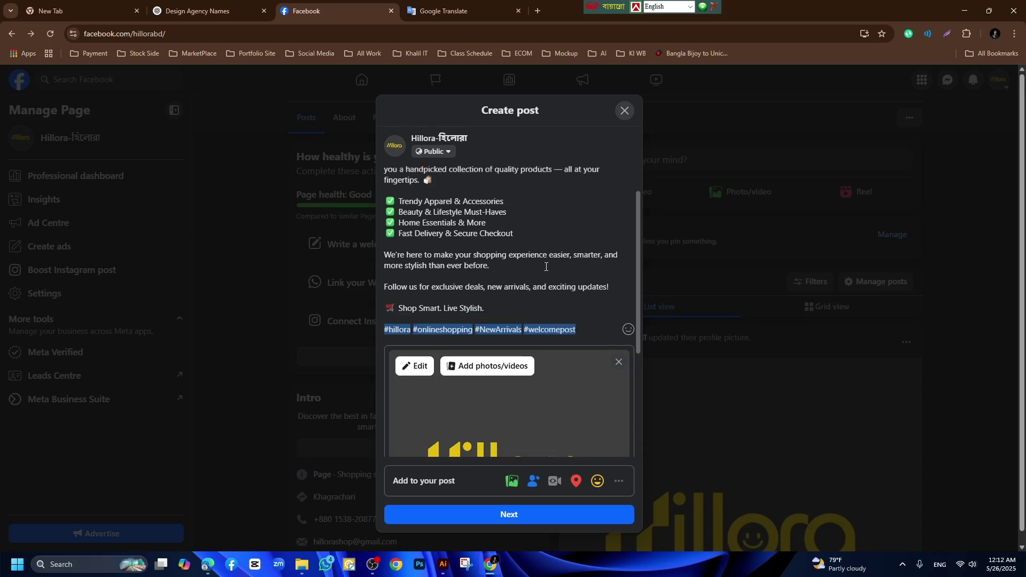
Publish the welcome post, checking the groups sharing option and declining the message button.
{"action": "left_click", "coordinate": [509, 517]}
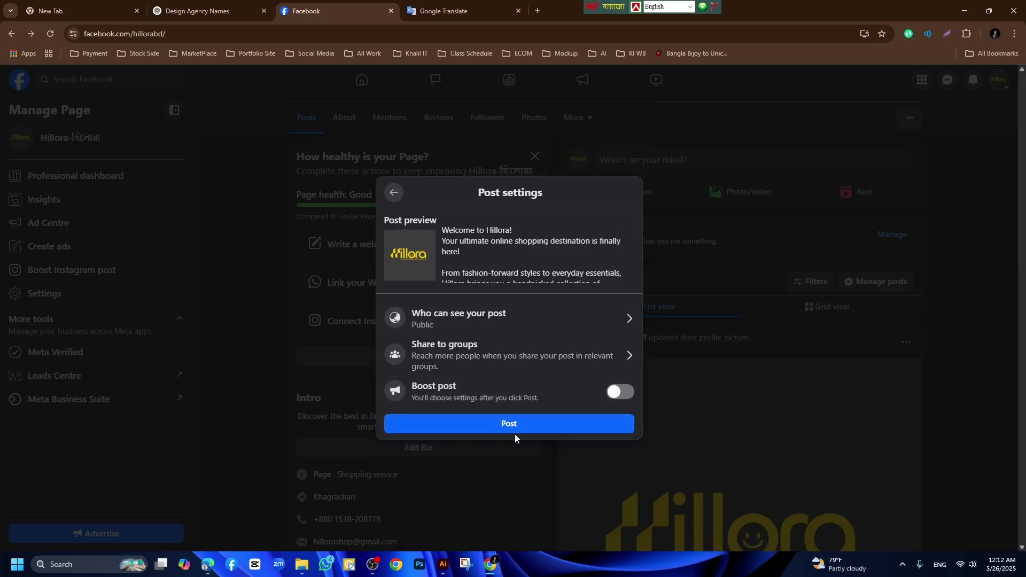
{"action": "left_click", "coordinate": [599, 357]}
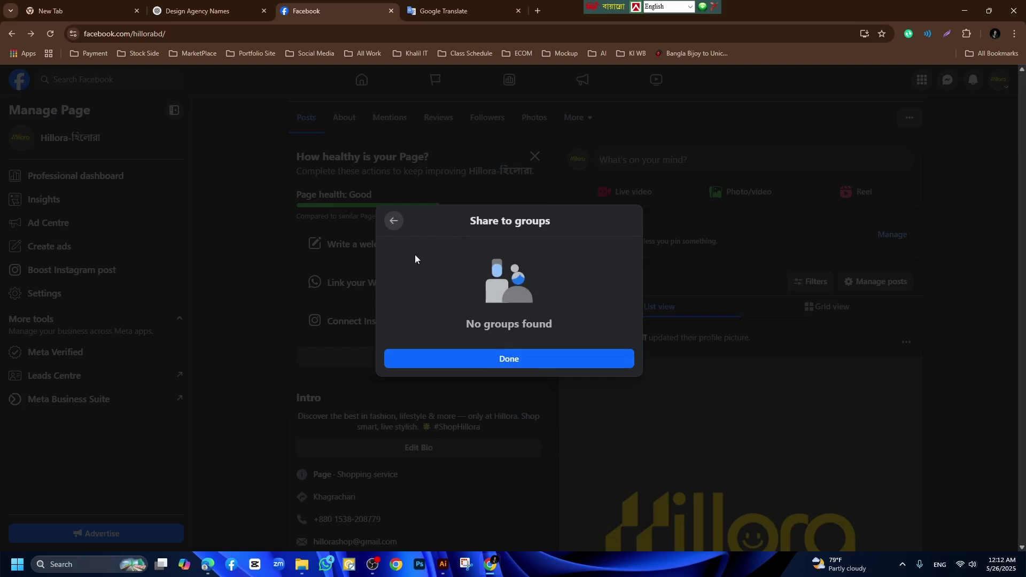
{"action": "left_click", "coordinate": [390, 222]}
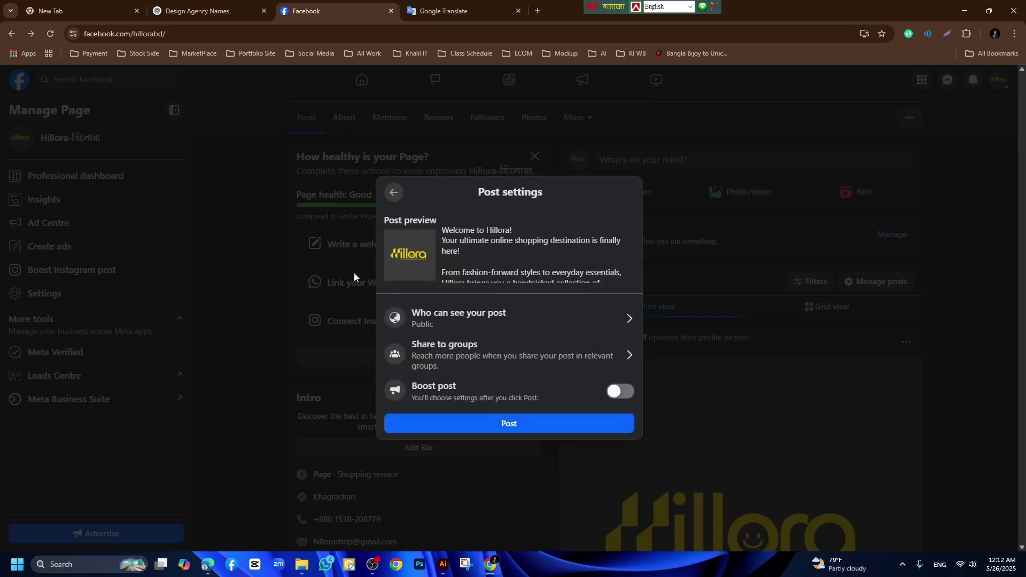
{"action": "left_click", "coordinate": [526, 425]}
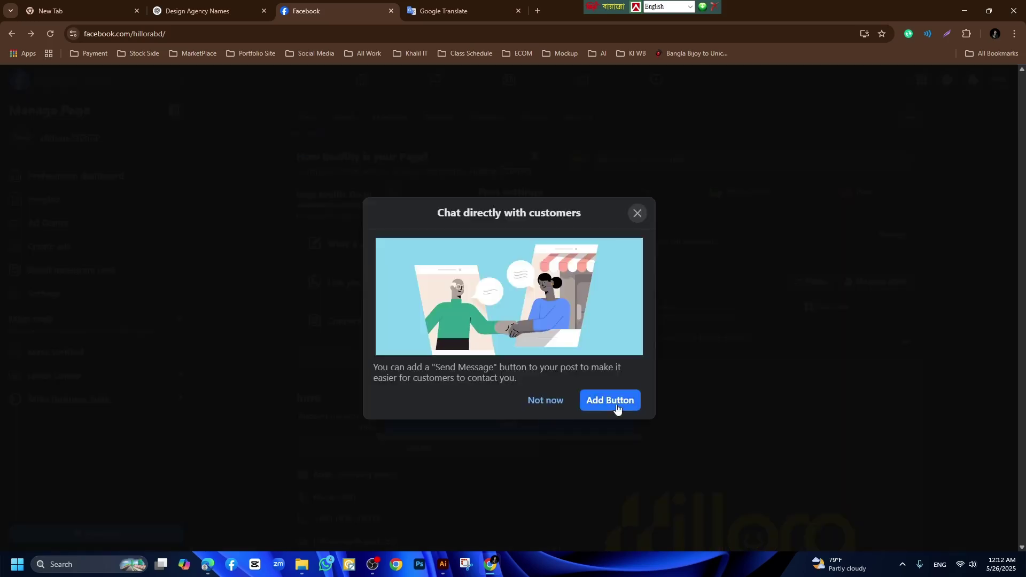
{"action": "left_click", "coordinate": [547, 400]}
Reload the page and expand the full text of the new welcome post.
{"action": "scroll", "coordinate": [768, 424], "scroll_direction": "up", "scroll_amount": 4}
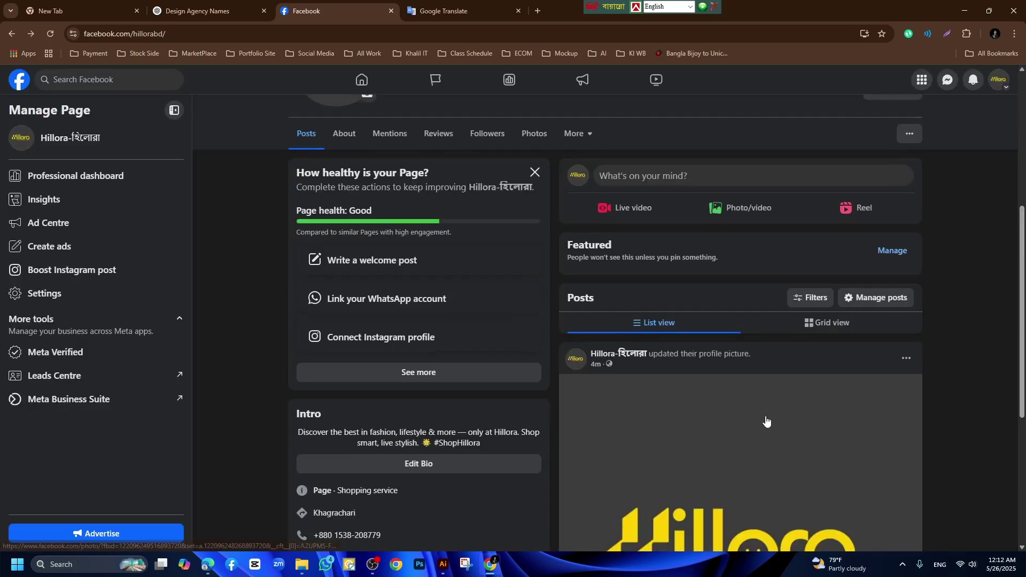
{"action": "left_click", "coordinate": [50, 33]}
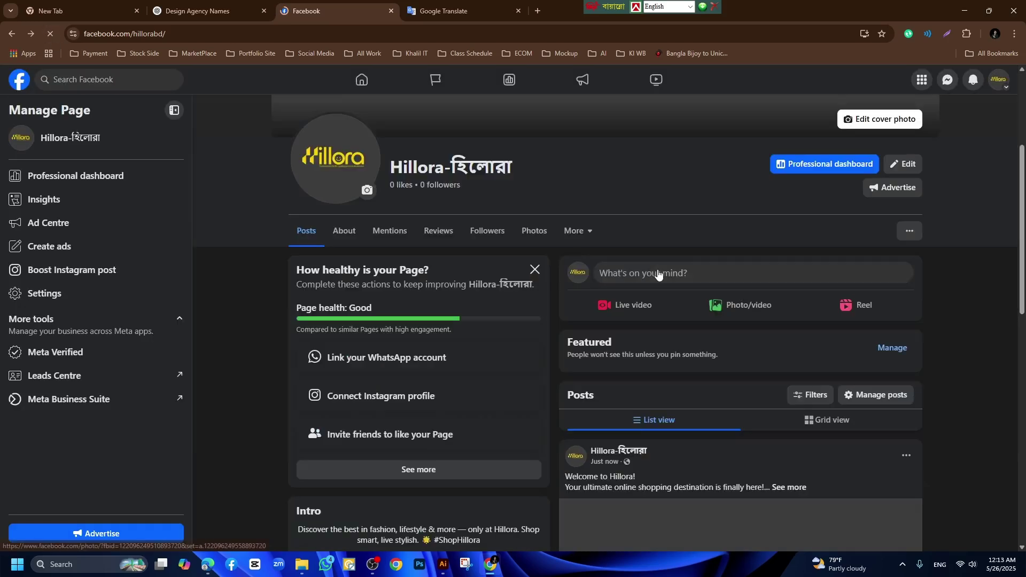
{"action": "scroll", "coordinate": [658, 281], "scroll_direction": "down", "scroll_amount": 5}
{"action": "left_click", "coordinate": [799, 179]}
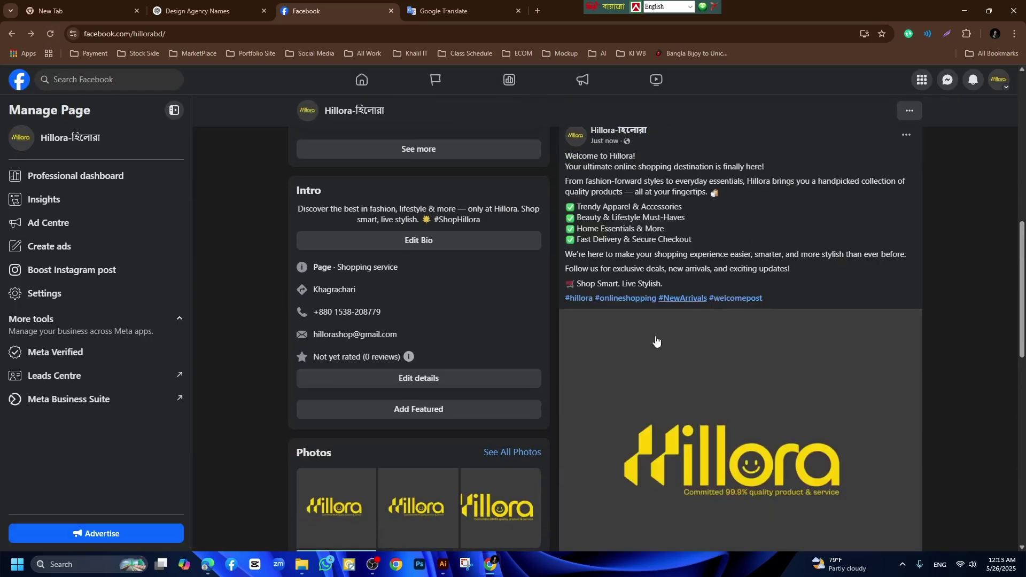
{"action": "scroll", "coordinate": [658, 339], "scroll_direction": "up", "scroll_amount": 4}
{"action": "scroll", "coordinate": [413, 350], "scroll_direction": "up", "scroll_amount": 2}
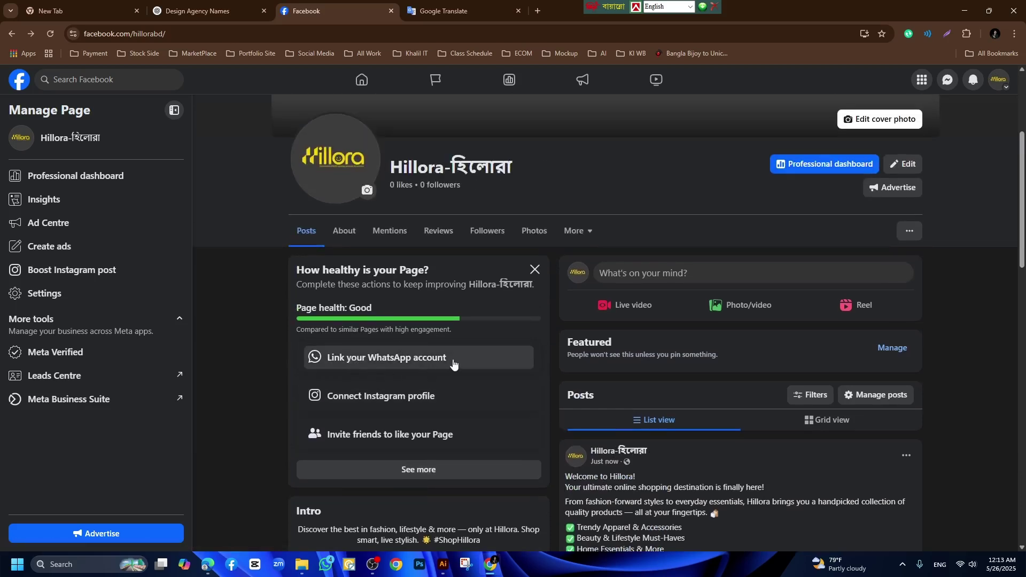
{"action": "left_click", "coordinate": [437, 362]}
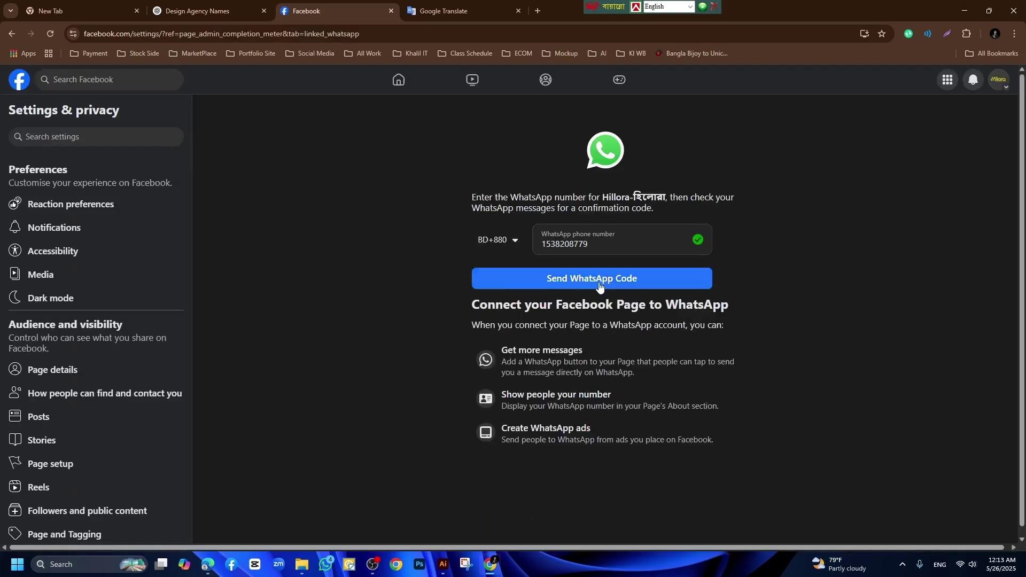
{"action": "left_click", "coordinate": [11, 33]}
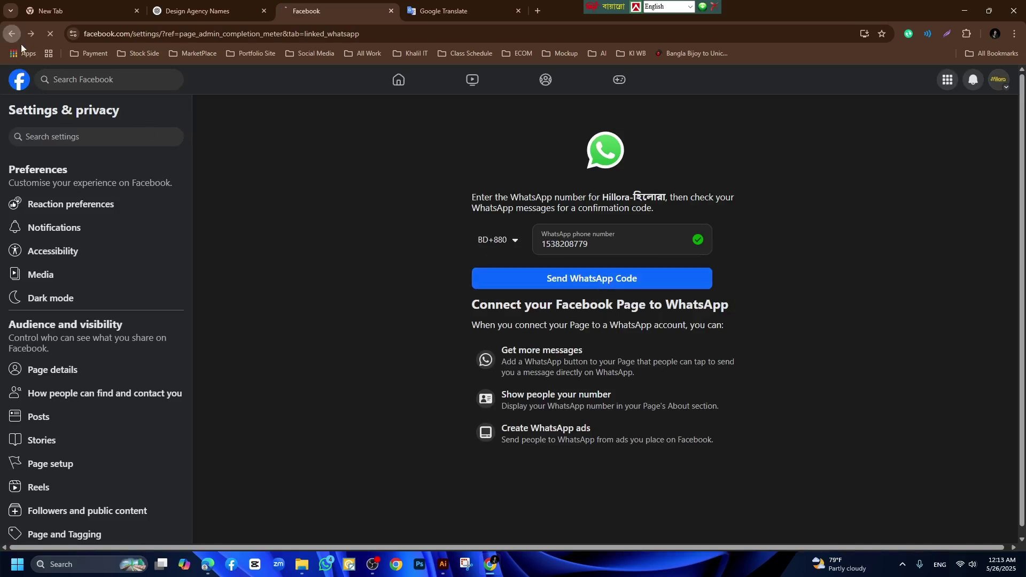
{"action": "scroll", "coordinate": [413, 361], "scroll_direction": "down", "scroll_amount": 5}
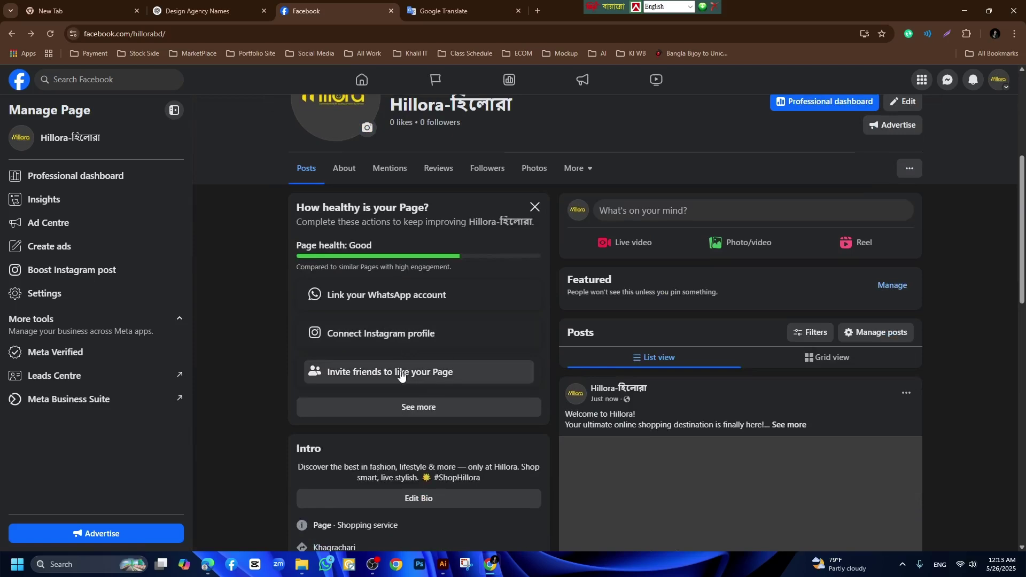
Invite friends from the personal profile, selecting all 1000 of 4957 friends.
{"action": "left_click", "coordinate": [408, 373]}
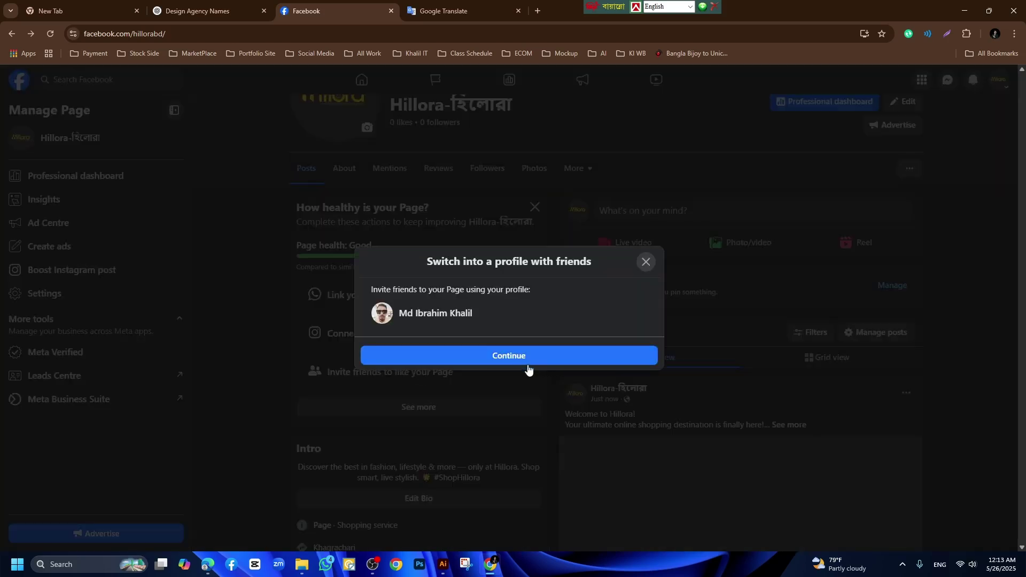
{"action": "left_click", "coordinate": [528, 364]}
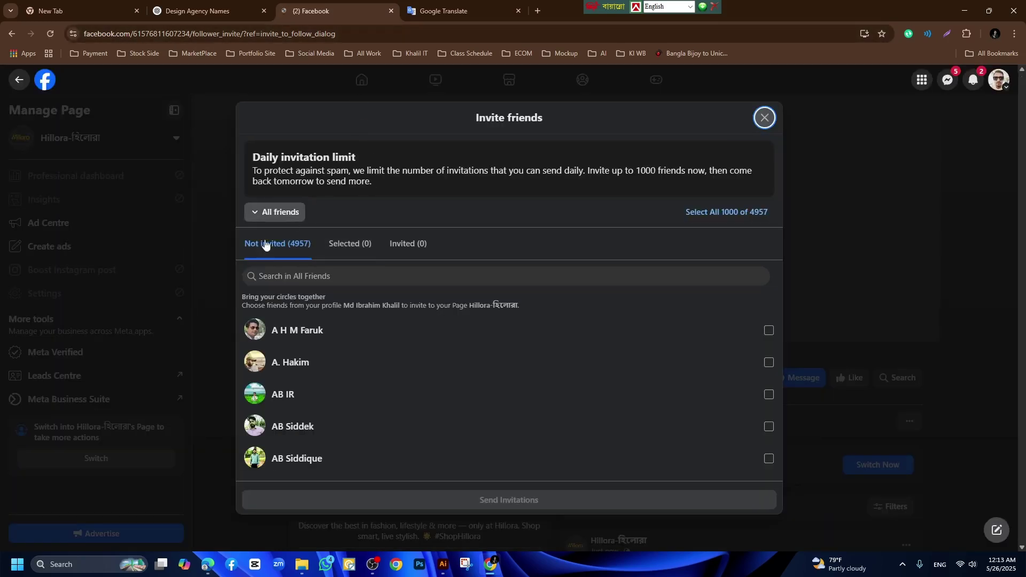
{"action": "scroll", "coordinate": [378, 291], "scroll_direction": "down", "scroll_amount": 2}
{"action": "scroll", "coordinate": [407, 283], "scroll_direction": "up", "scroll_amount": 2}
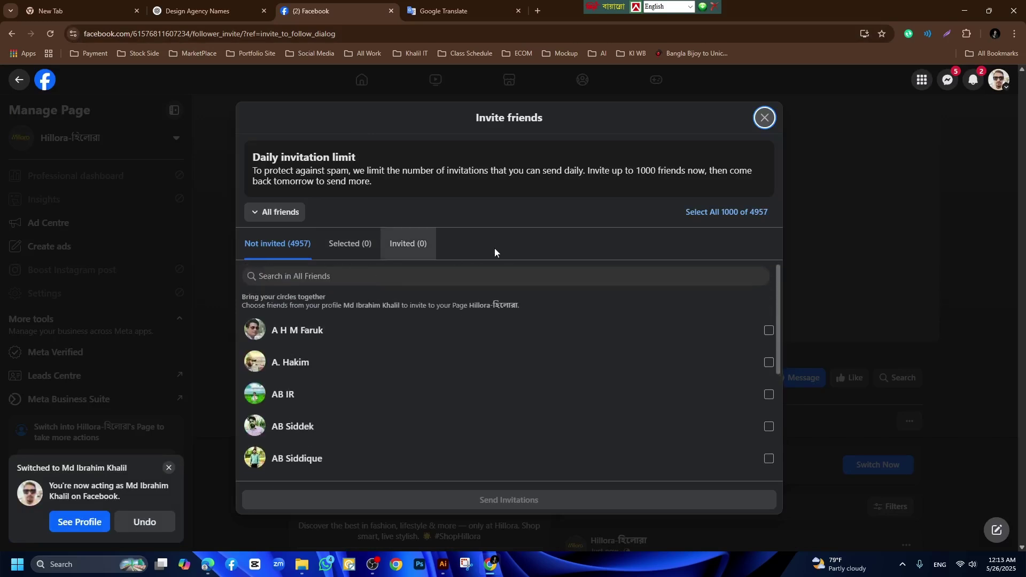
{"action": "scroll", "coordinate": [299, 278], "scroll_direction": "down", "scroll_amount": 1}
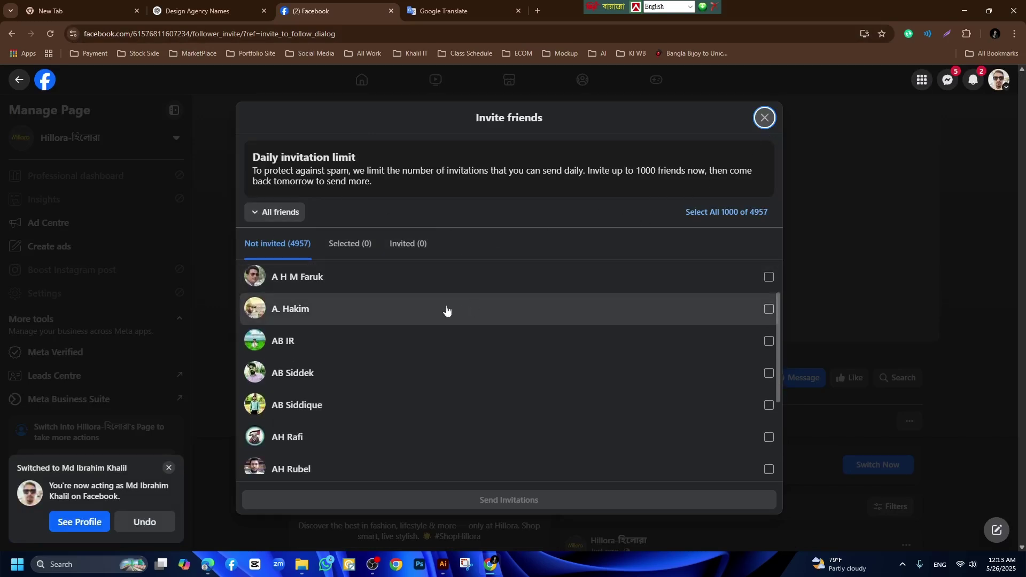
{"action": "scroll", "coordinate": [447, 310], "scroll_direction": "up", "scroll_amount": 1}
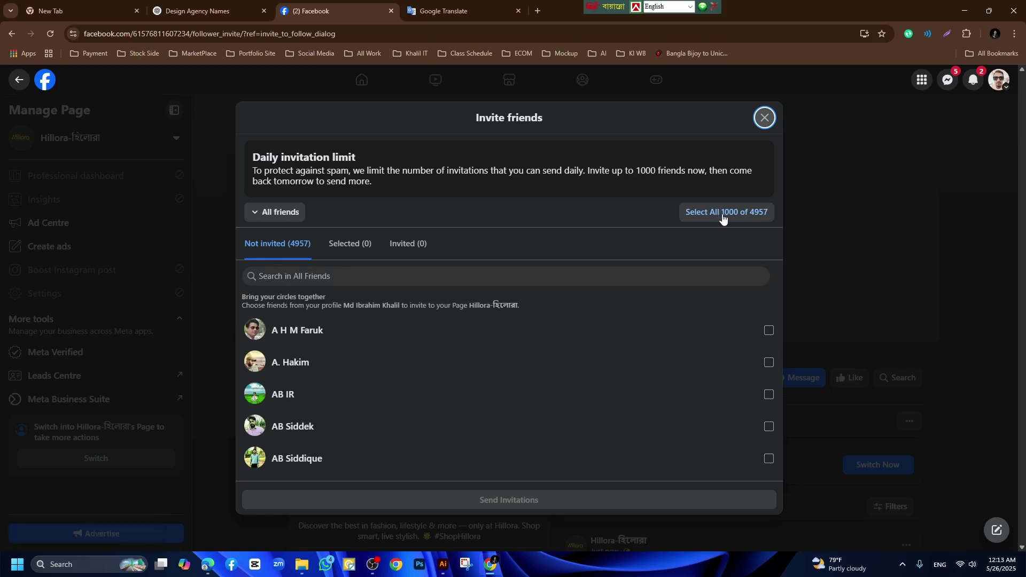
{"action": "left_click", "coordinate": [723, 216]}
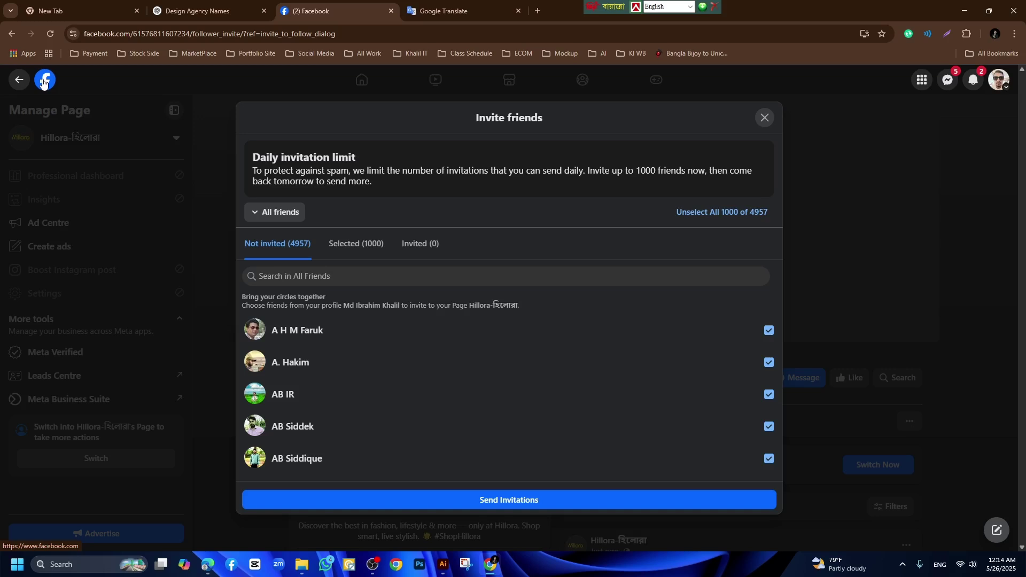
From the home feed, switch the active profile to Hillora-হিলোরা.
{"action": "left_click", "coordinate": [44, 81]}
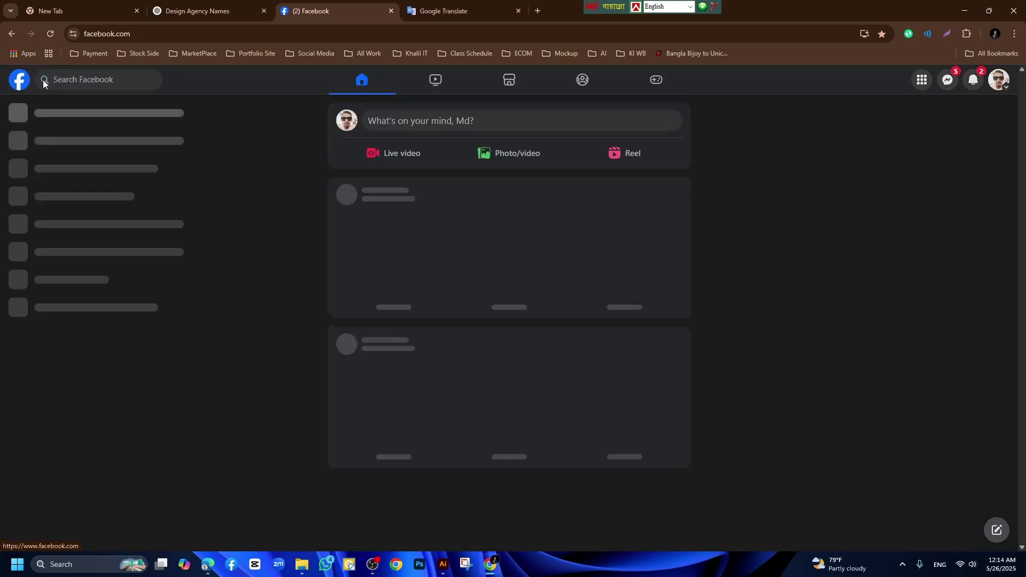
{"action": "left_click", "coordinate": [997, 84]}
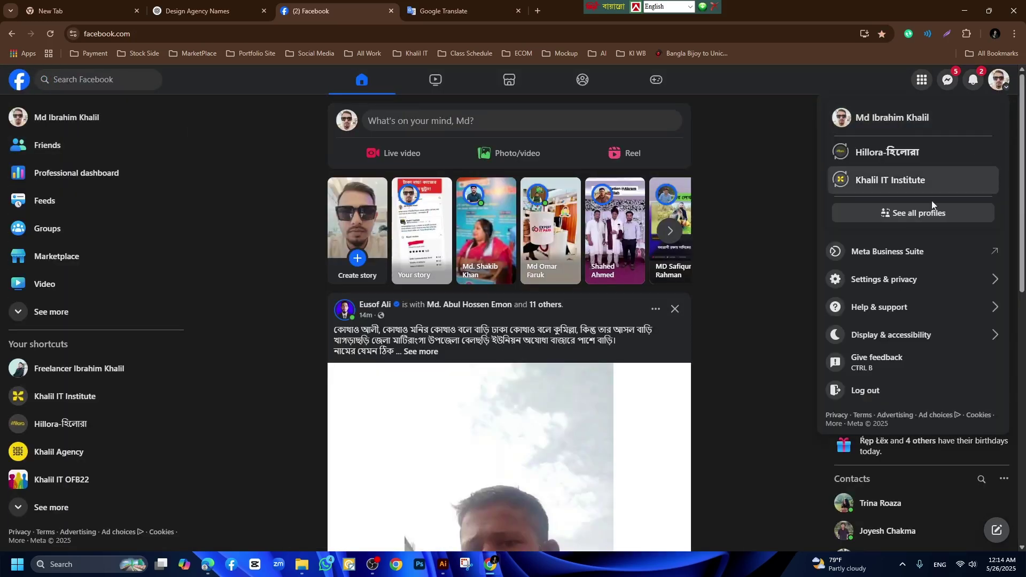
{"action": "left_click", "coordinate": [888, 153]}
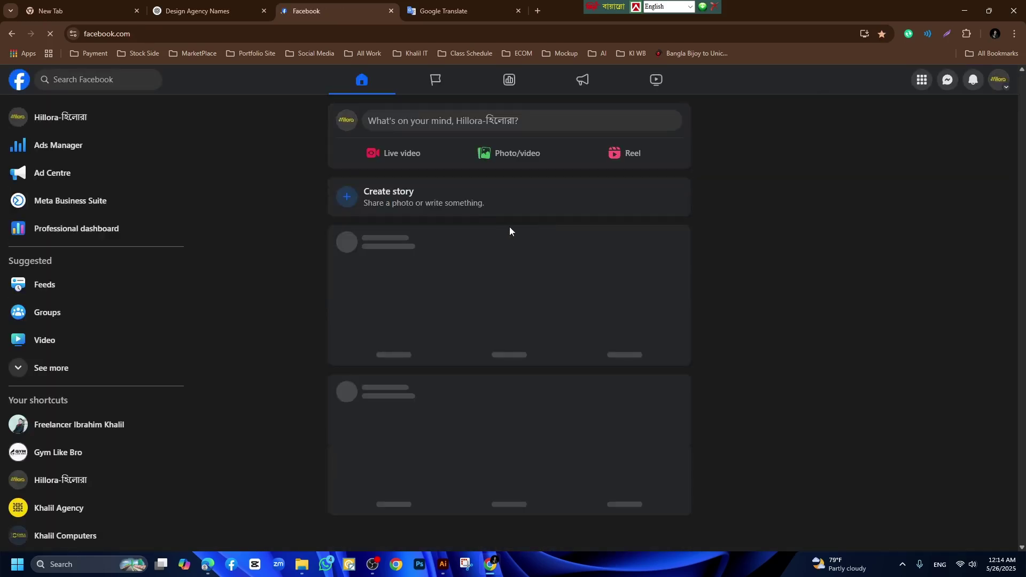
Open the Hillora page from the left sidebar and browse its timeline.
{"action": "left_click", "coordinate": [79, 124]}
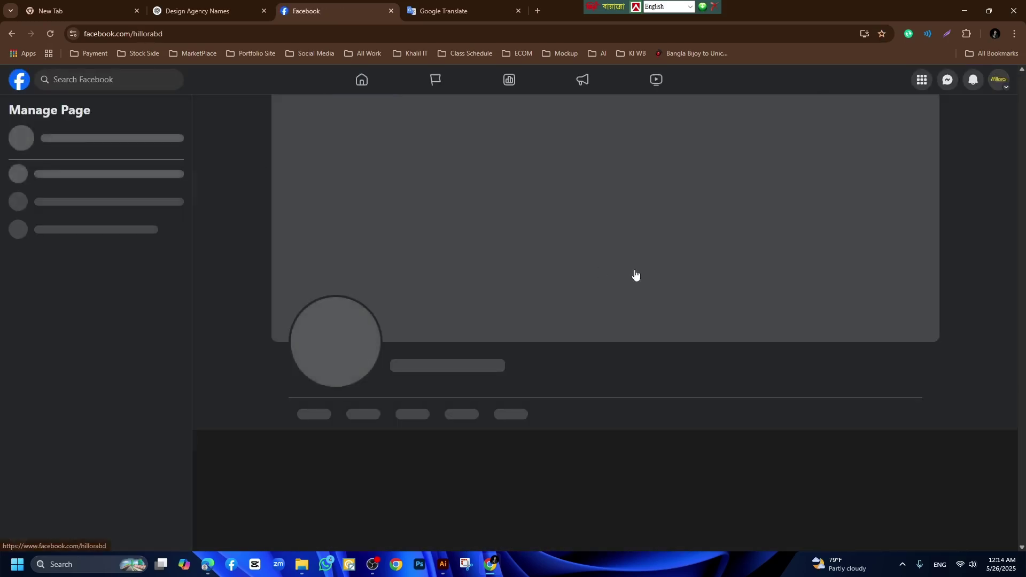
{"action": "scroll", "coordinate": [692, 322], "scroll_direction": "down", "scroll_amount": 3}
{"action": "scroll", "coordinate": [691, 322], "scroll_direction": "down", "scroll_amount": 10}
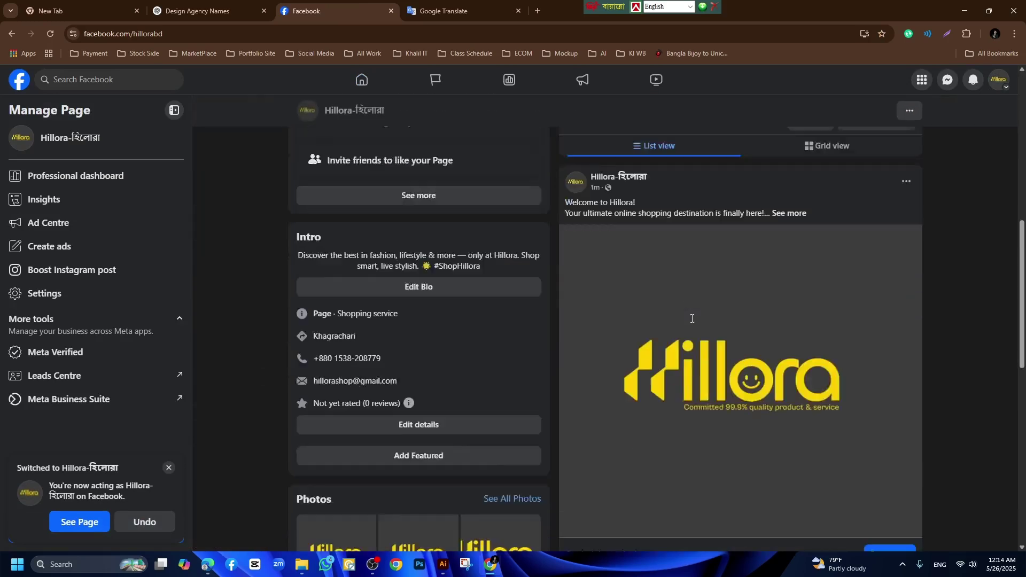
{"action": "scroll", "coordinate": [385, 274], "scroll_direction": "up", "scroll_amount": 1}
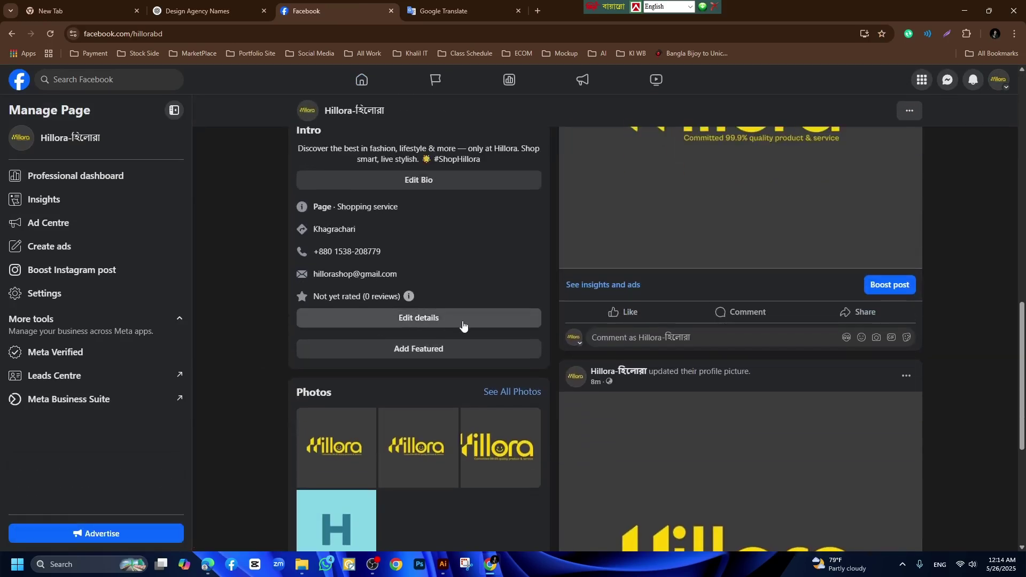
{"action": "scroll", "coordinate": [703, 398], "scroll_direction": "down", "scroll_amount": 3}
{"action": "scroll", "coordinate": [776, 368], "scroll_direction": "up", "scroll_amount": 7}
{"action": "scroll", "coordinate": [776, 362], "scroll_direction": "up", "scroll_amount": 6}
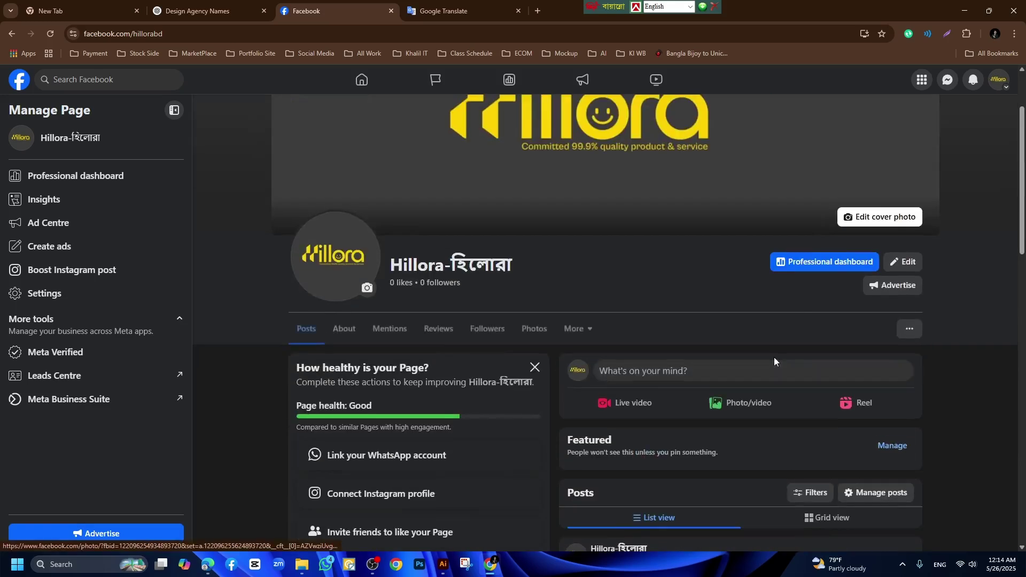
{"action": "scroll", "coordinate": [575, 322], "scroll_direction": "down", "scroll_amount": 2}
{"action": "scroll", "coordinate": [574, 322], "scroll_direction": "down", "scroll_amount": 3}
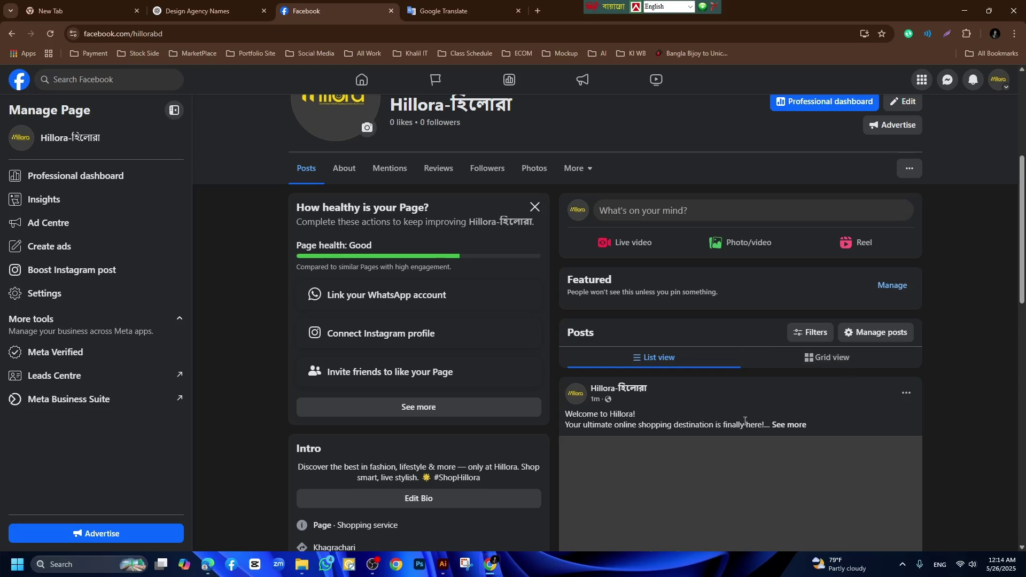
{"action": "scroll", "coordinate": [659, 375], "scroll_direction": "up", "scroll_amount": 3}
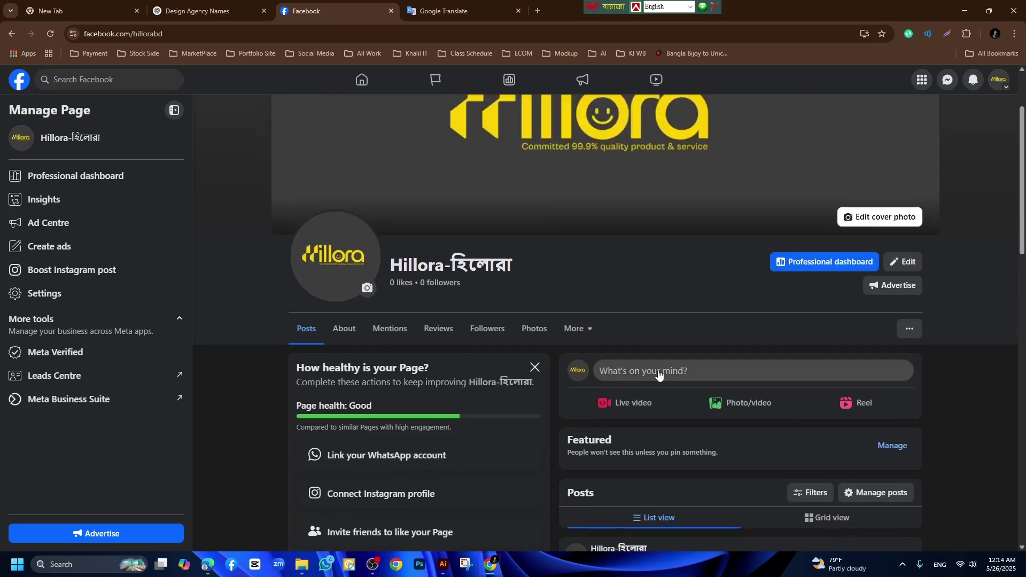
{"action": "scroll", "coordinate": [659, 374], "scroll_direction": "up", "scroll_amount": 2}
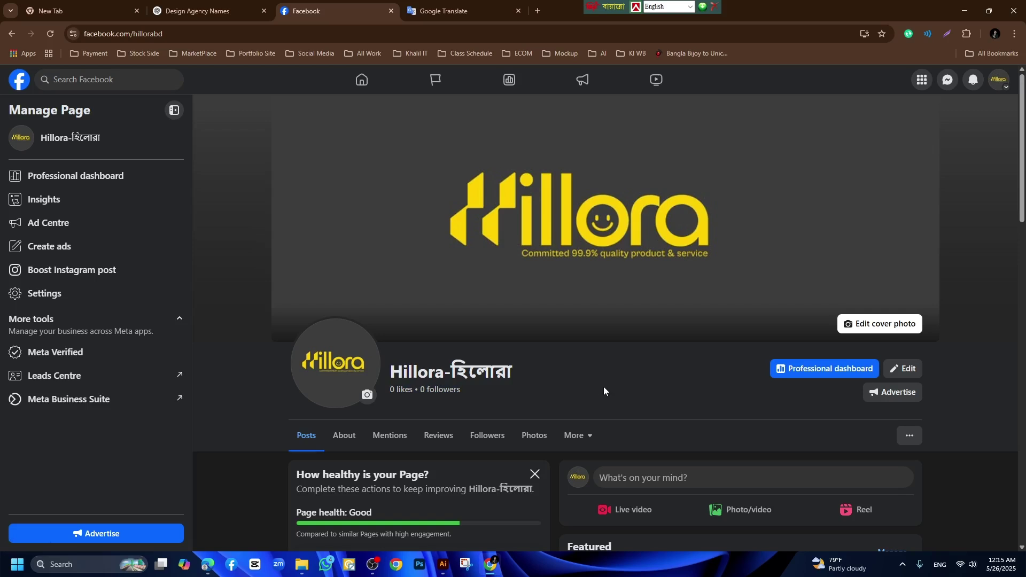
{"action": "left_click", "coordinate": [20, 80]}
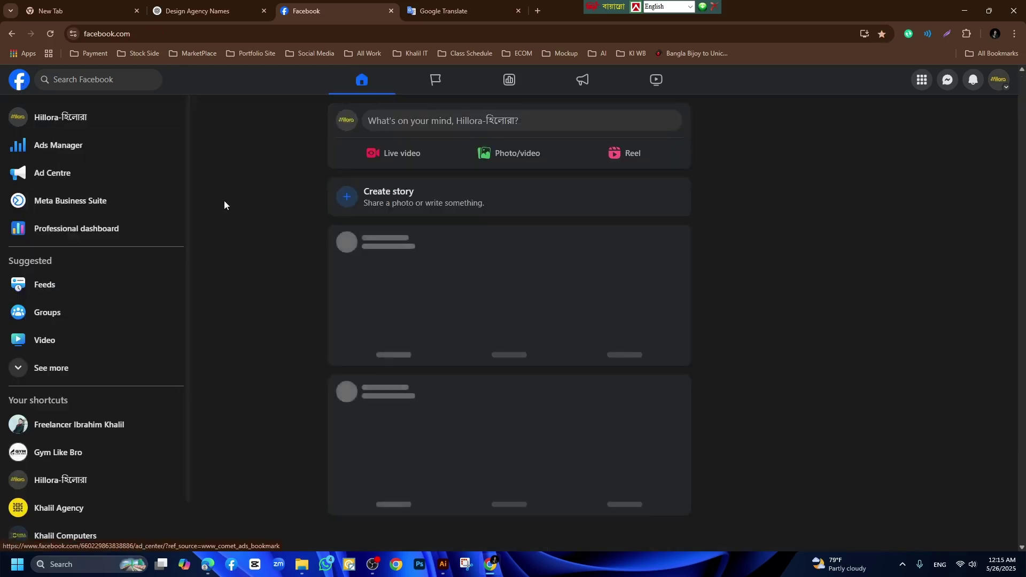
{"action": "left_click", "coordinate": [102, 116]}
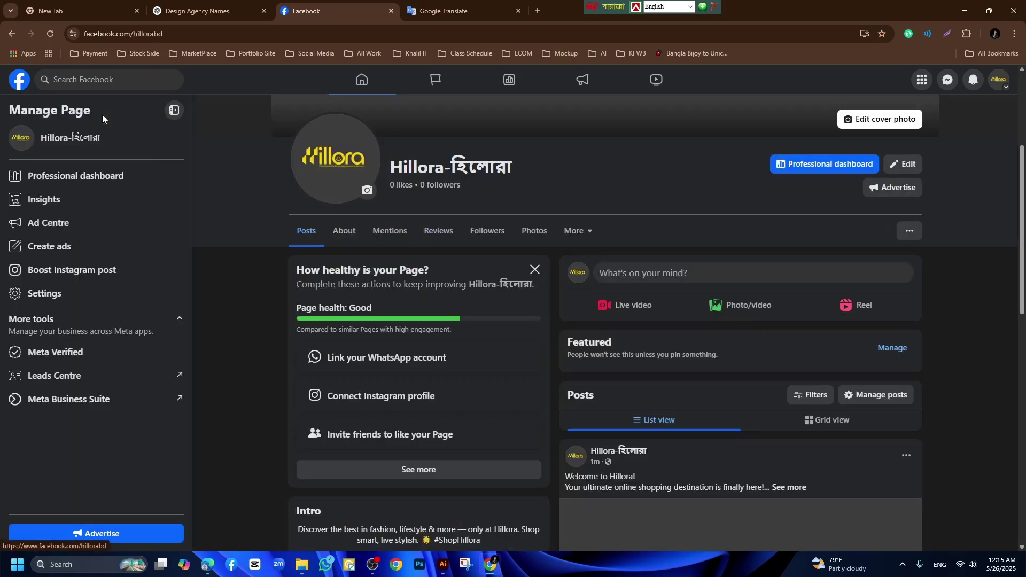
{"action": "scroll", "coordinate": [693, 352], "scroll_direction": "down", "scroll_amount": 12}
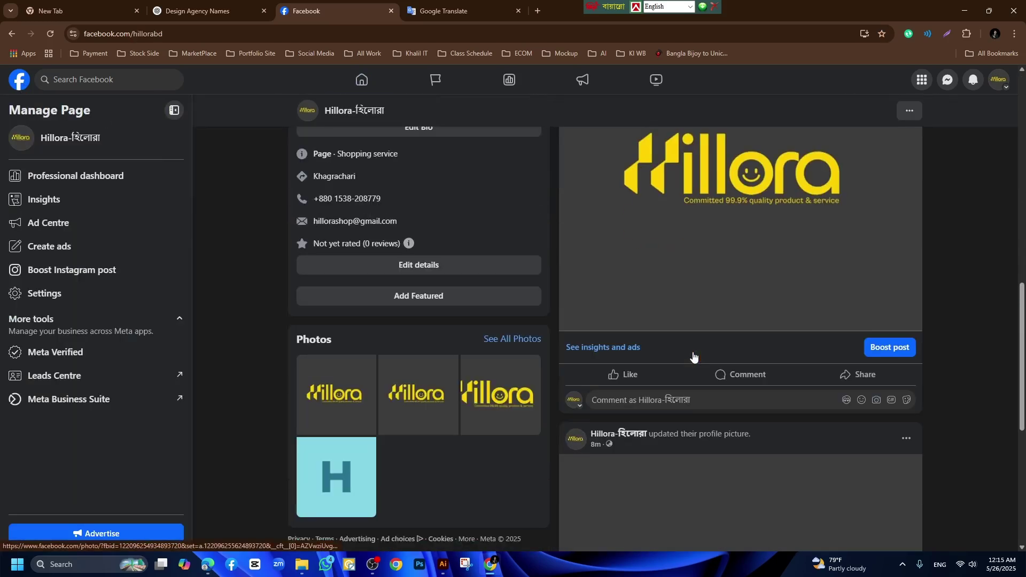
{"action": "scroll", "coordinate": [693, 357], "scroll_direction": "up", "scroll_amount": 12}
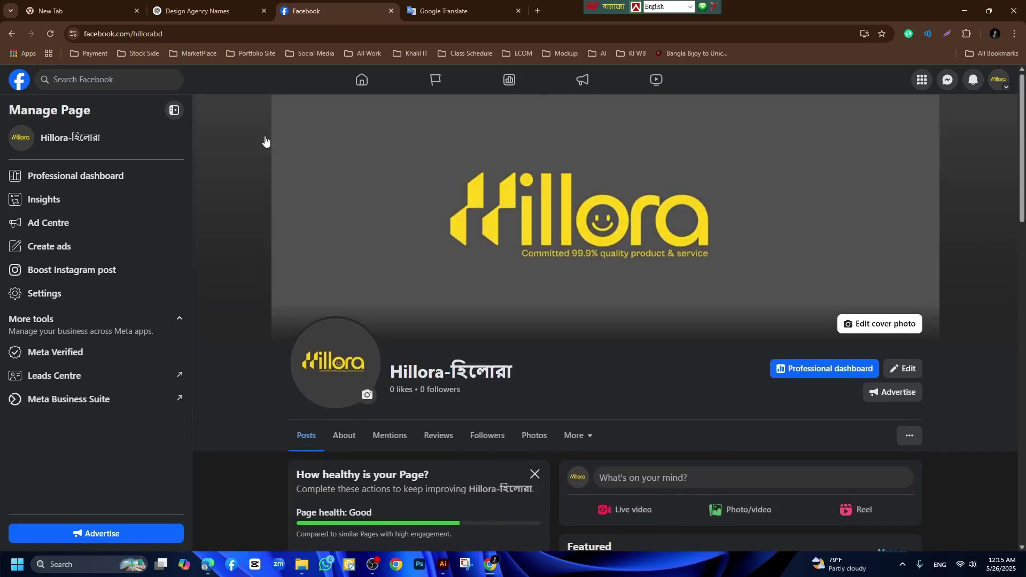
{"action": "left_click", "coordinate": [209, 35]}
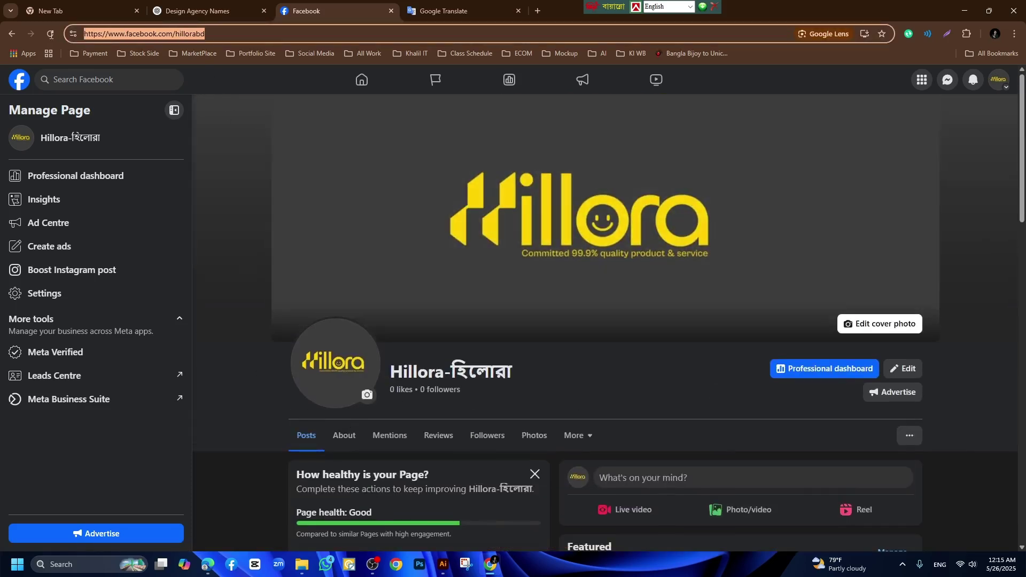
{"action": "left_click", "coordinate": [240, 35]}
{"action": "left_click", "coordinate": [227, 90]}
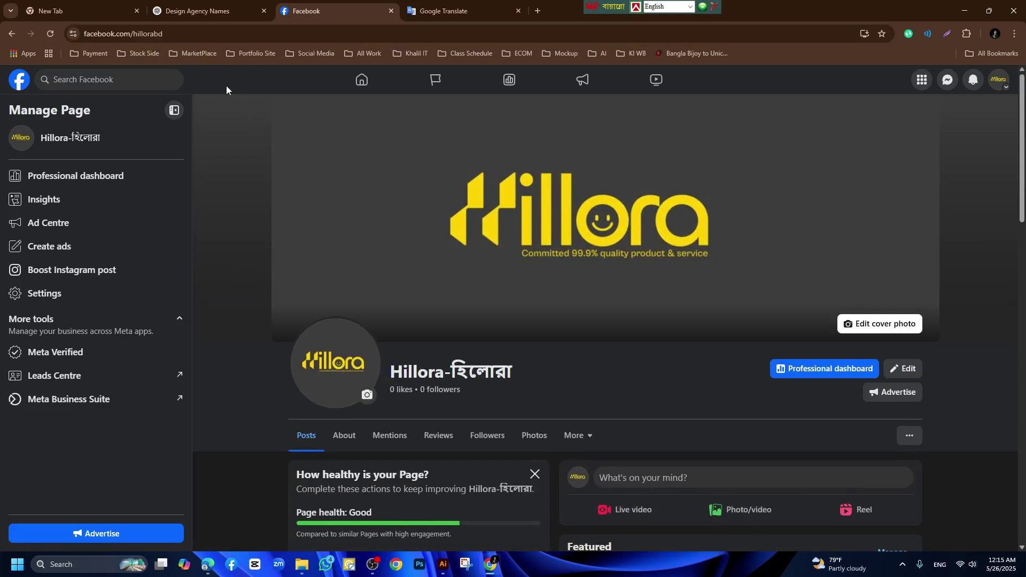
{"action": "left_click", "coordinate": [279, 36]}
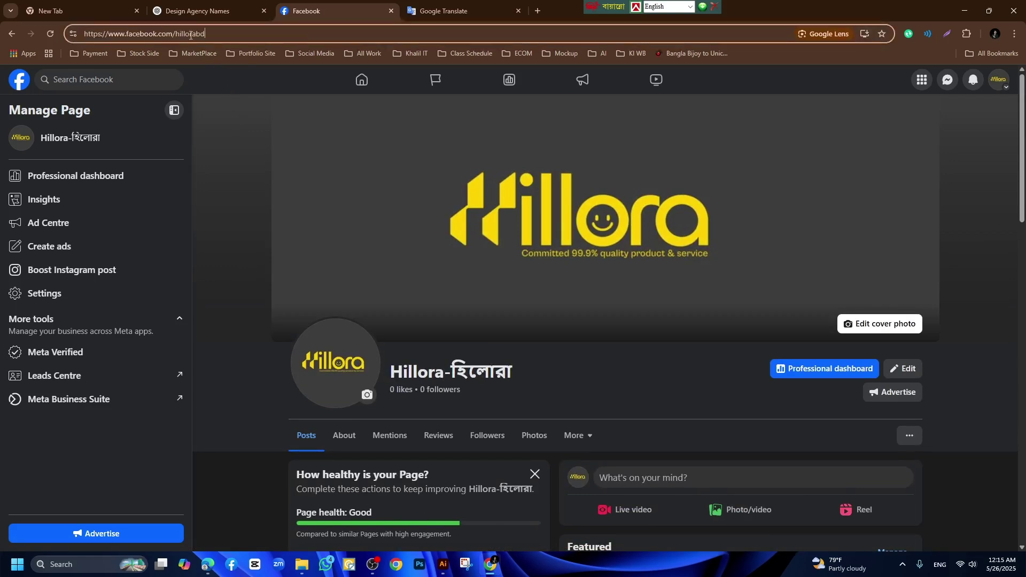
{"action": "triple_click", "coordinate": [190, 35]}
{"action": "left_click", "coordinate": [188, 34]}
{"action": "left_click", "coordinate": [220, 35]}
{"action": "scroll", "coordinate": [512, 385], "scroll_direction": "down", "scroll_amount": 8}
{"action": "scroll", "coordinate": [734, 359], "scroll_direction": "down", "scroll_amount": 5}
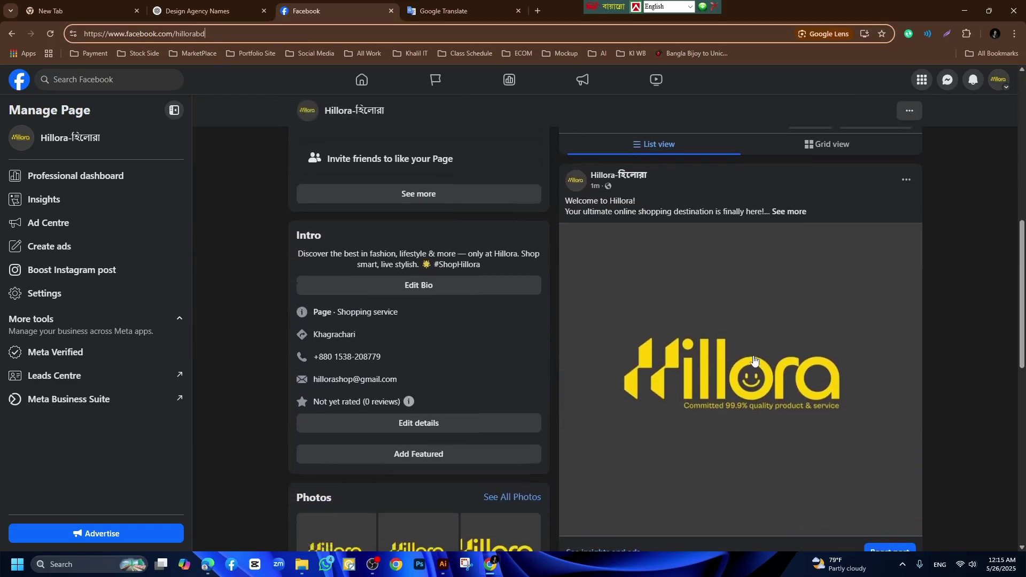
{"action": "scroll", "coordinate": [485, 336], "scroll_direction": "up", "scroll_amount": 7}
{"action": "scroll", "coordinate": [483, 336], "scroll_direction": "up", "scroll_amount": 6}
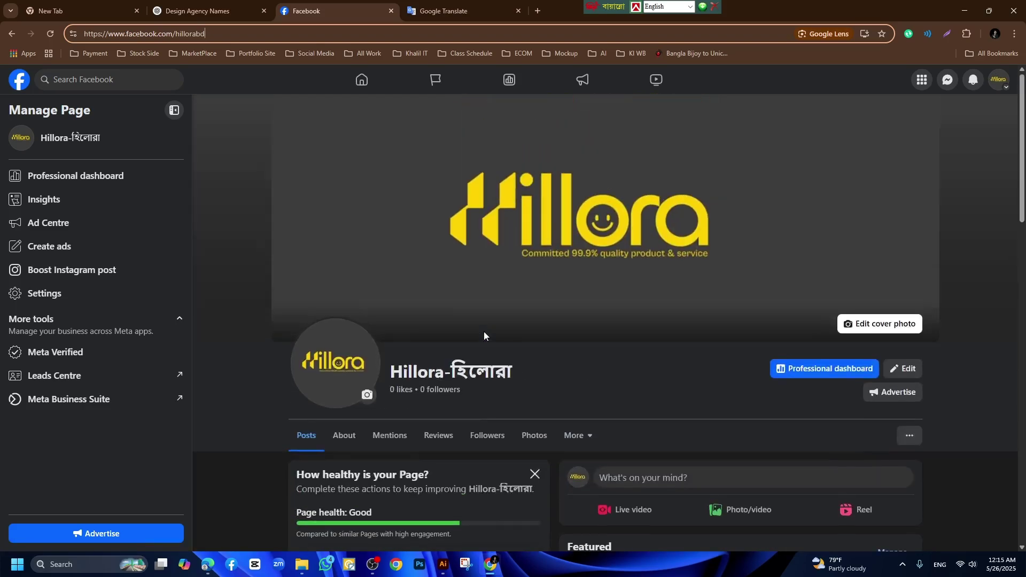
{"action": "key", "text": "ctrl+shift+Tab"}
{"action": "scroll", "coordinate": [515, 358], "scroll_direction": "up", "scroll_amount": 20}
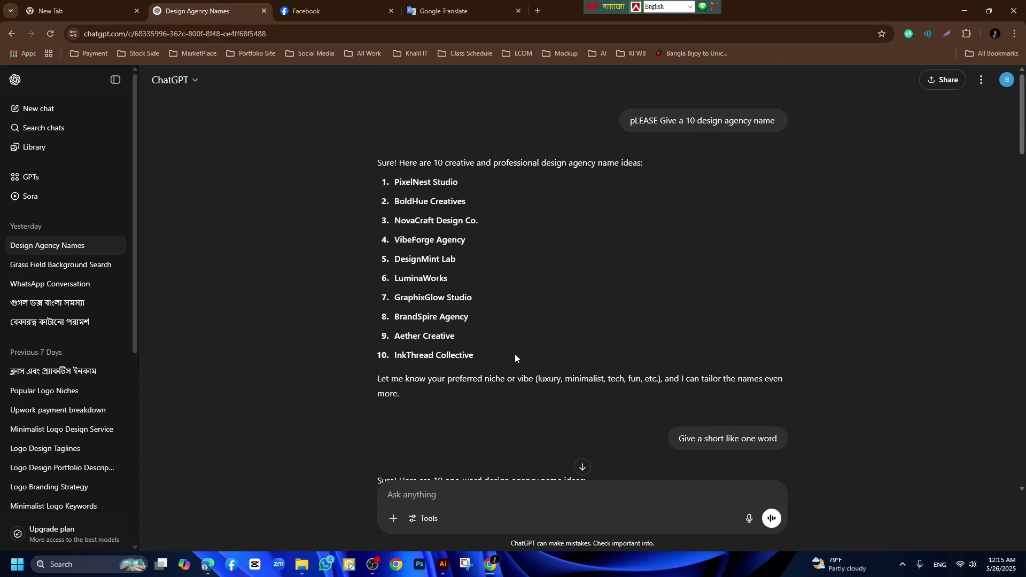
{"action": "mouse_move", "coordinate": [514, 354]}
{"action": "scroll", "coordinate": [494, 353], "scroll_direction": "down", "scroll_amount": 20}
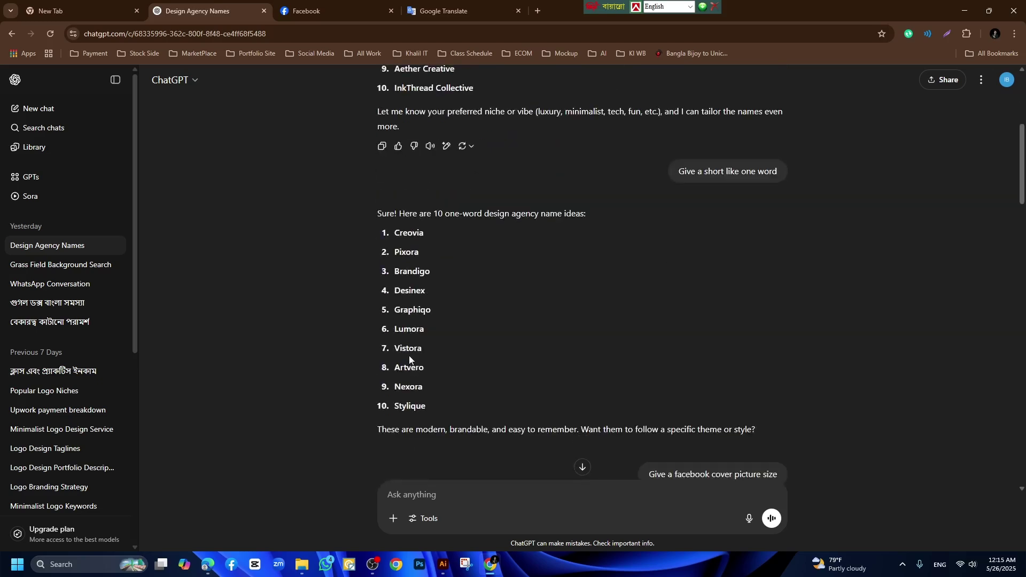
{"action": "left_click", "coordinate": [319, 13]}
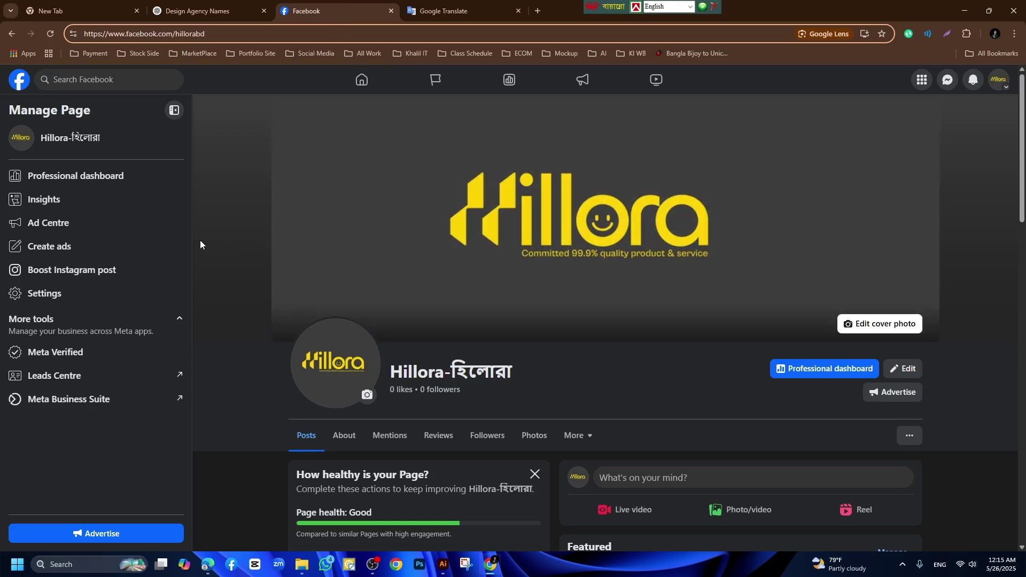